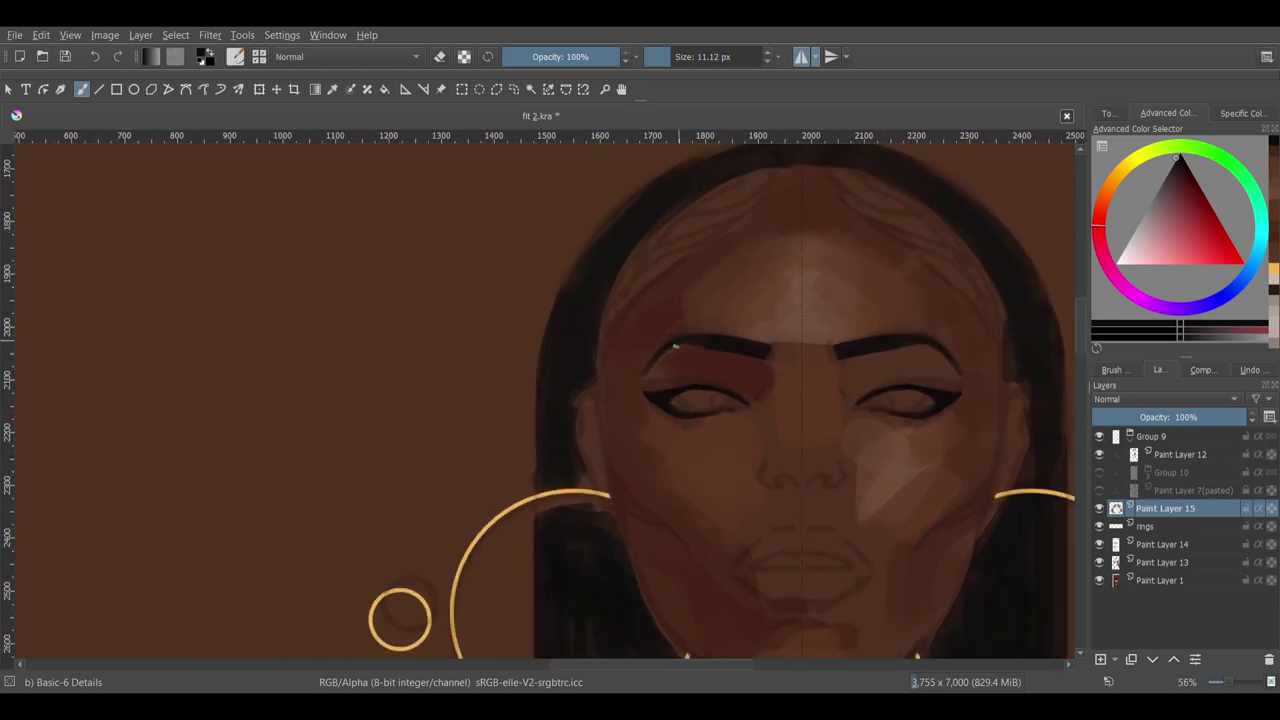
# - Refine the dark eyebrows and eyeliner on Paint Layer 15 with mirrored strokes, using a brush of about 26 px
pyautogui.keyDown('ctrl'); pyautogui.click(660, 357); pyautogui.keyUp('ctrl')
pyautogui.scroll(-2, 923, 237)
pyautogui.moveTo(923, 237)
pyautogui.mouseDown()
pyautogui.moveTo(645, 380)
pyautogui.moveTo(748, 355)
pyautogui.mouseUp()
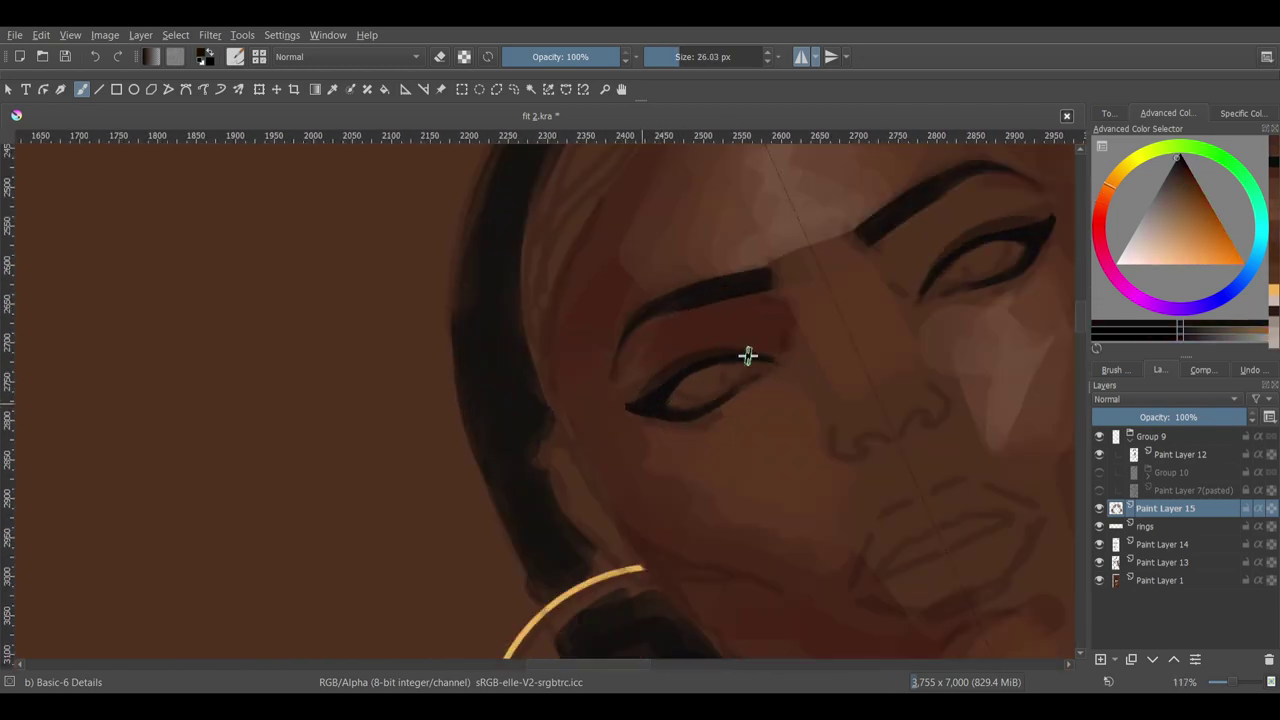
pyautogui.scroll(-3, 809, 337)
pyautogui.scroll(2, 614, 383)
pyautogui.scroll(-2, 971, 449)
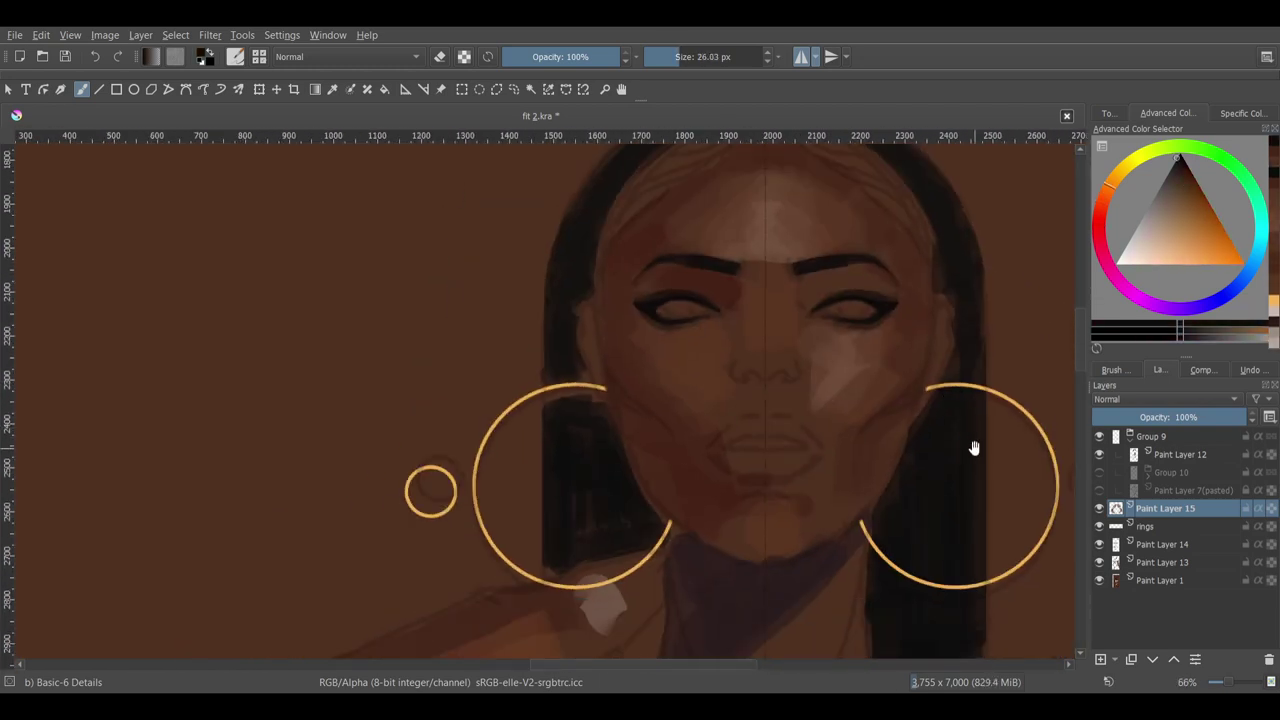
# - Turn off mirror painting, shade the left side of the nose reddish brown, and paint a lighter highlight down its bridge
pyautogui.scroll(2, 903, 515)
pyautogui.scroll(-1, 903, 515)
pyautogui.keyDown('ctrl'); pyautogui.click(735, 369); pyautogui.keyUp('ctrl')
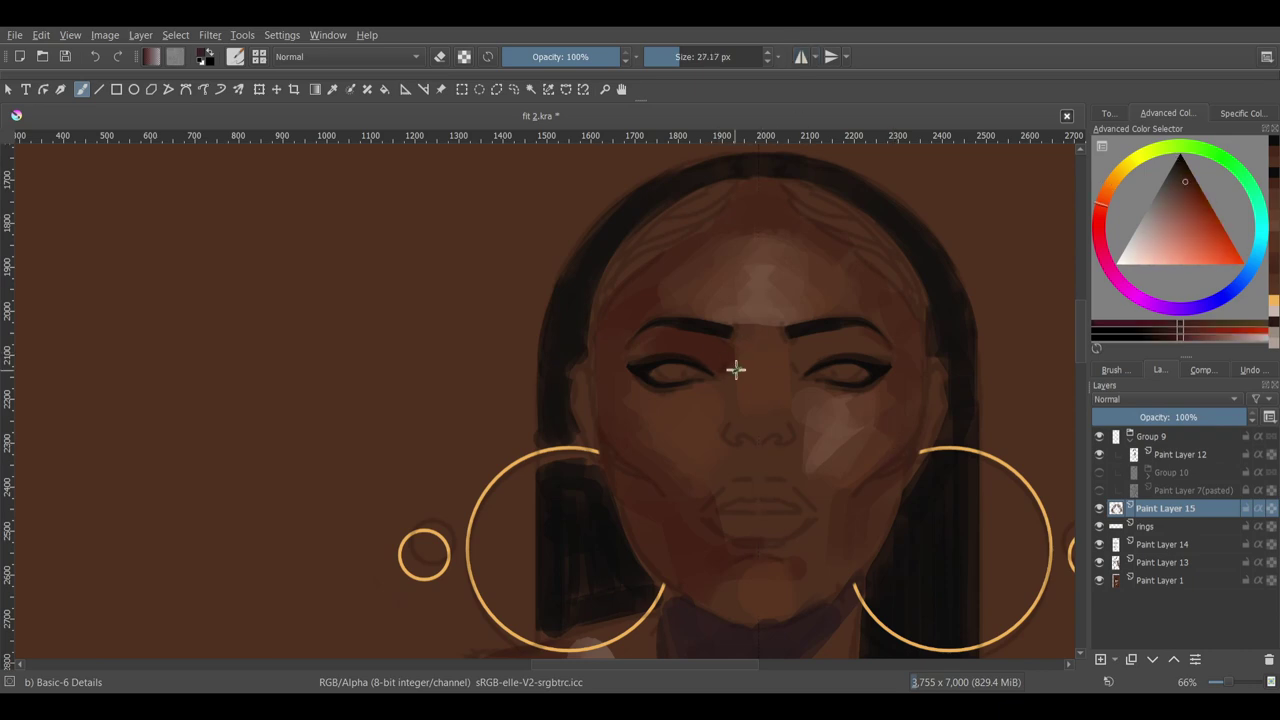
pyautogui.scroll(-2, 803, 271)
pyautogui.keyDown('ctrl'); pyautogui.click(757, 349); pyautogui.keyUp('ctrl')
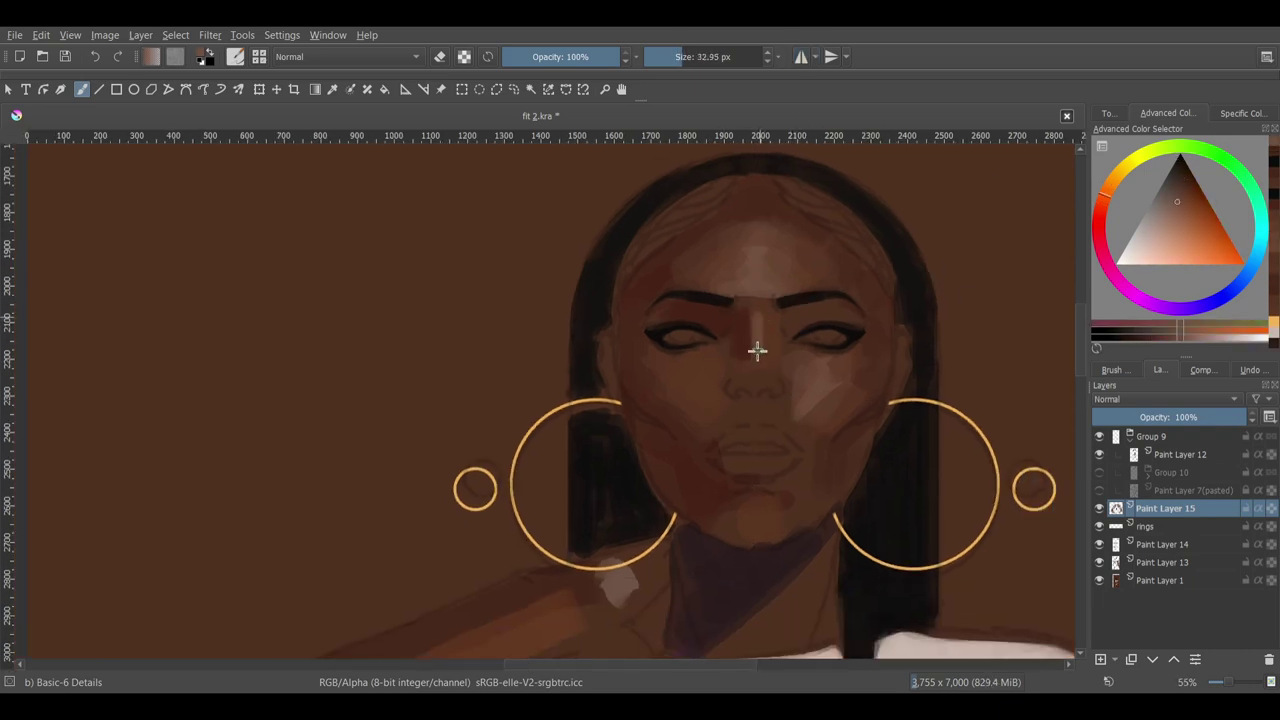
# - Paint a light round highlight on the nose tip and a dark purple shadow beneath the nose
pyautogui.scroll(2, 740, 351)
pyautogui.scroll(-1, 740, 351)
pyautogui.scroll(2, 755, 391)
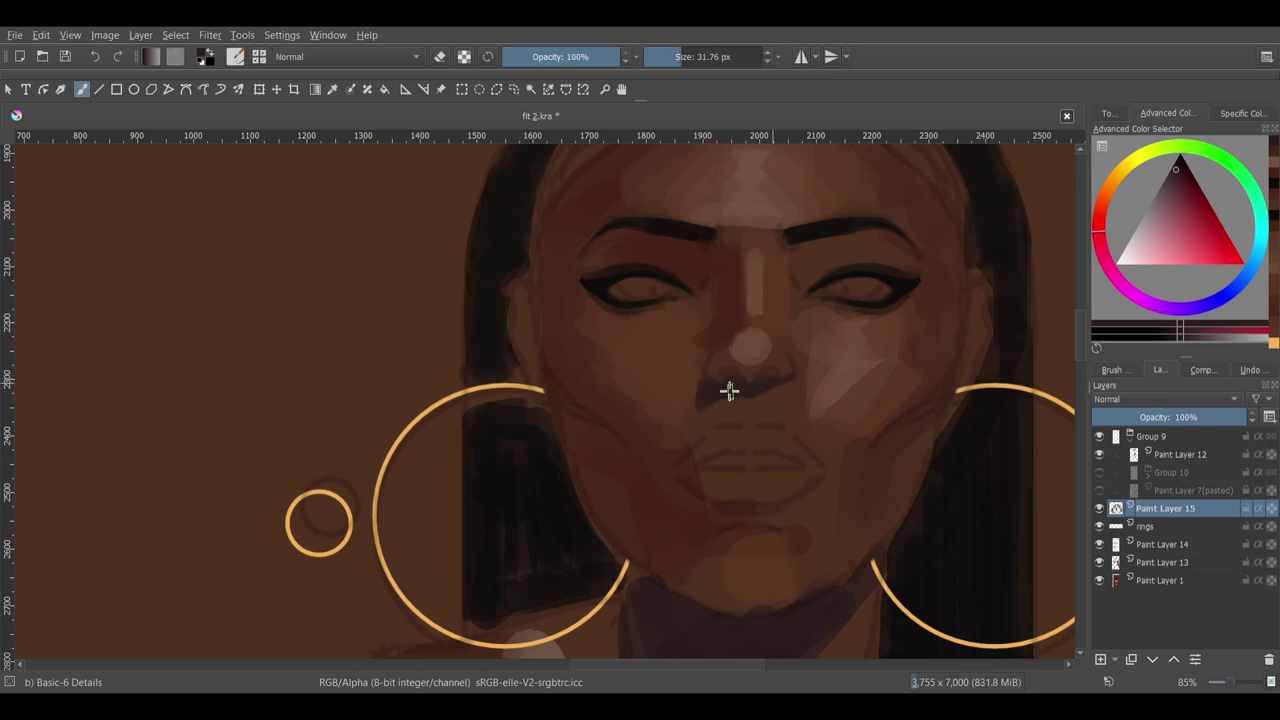
pyautogui.scroll(-3, 766, 417)
pyautogui.scroll(3, 863, 391)
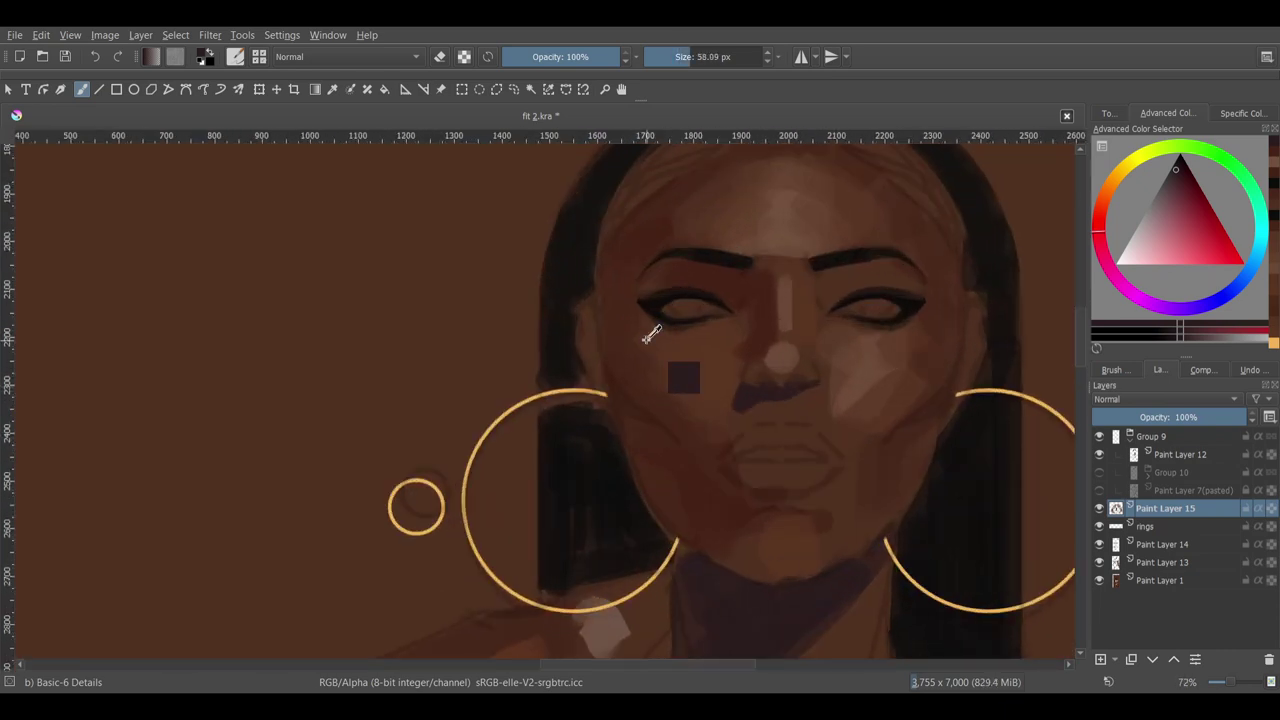
# - Paint a dark purple shadow along the left cheek and blend it with sampled reddish-brown skin tones
pyautogui.keyDown('ctrl'); pyautogui.click(638, 328); pyautogui.keyUp('ctrl')
pyautogui.keyDown('ctrl'); pyautogui.click(800, 594); pyautogui.keyUp('ctrl')
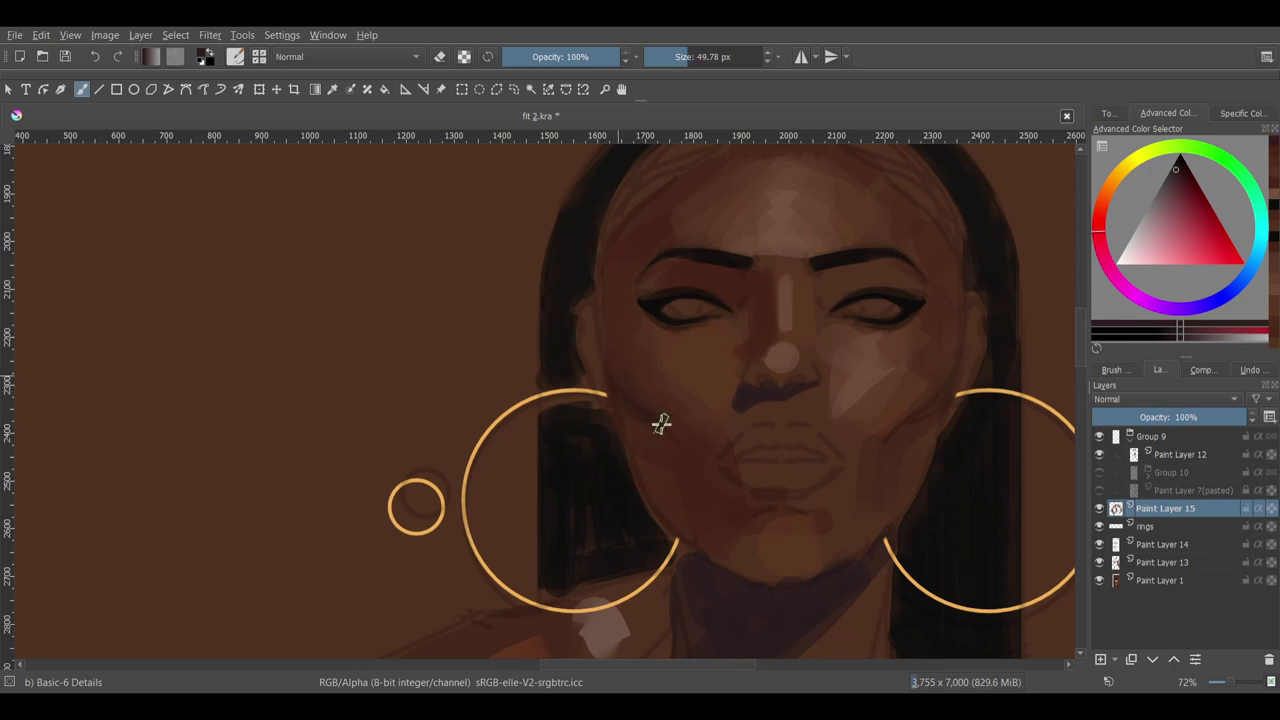
pyautogui.scroll(-3, 661, 423)
pyautogui.scroll(2, 686, 434)
pyautogui.keyDown('ctrl'); pyautogui.click(686, 434); pyautogui.keyUp('ctrl')
pyautogui.scroll(-2, 685, 481)
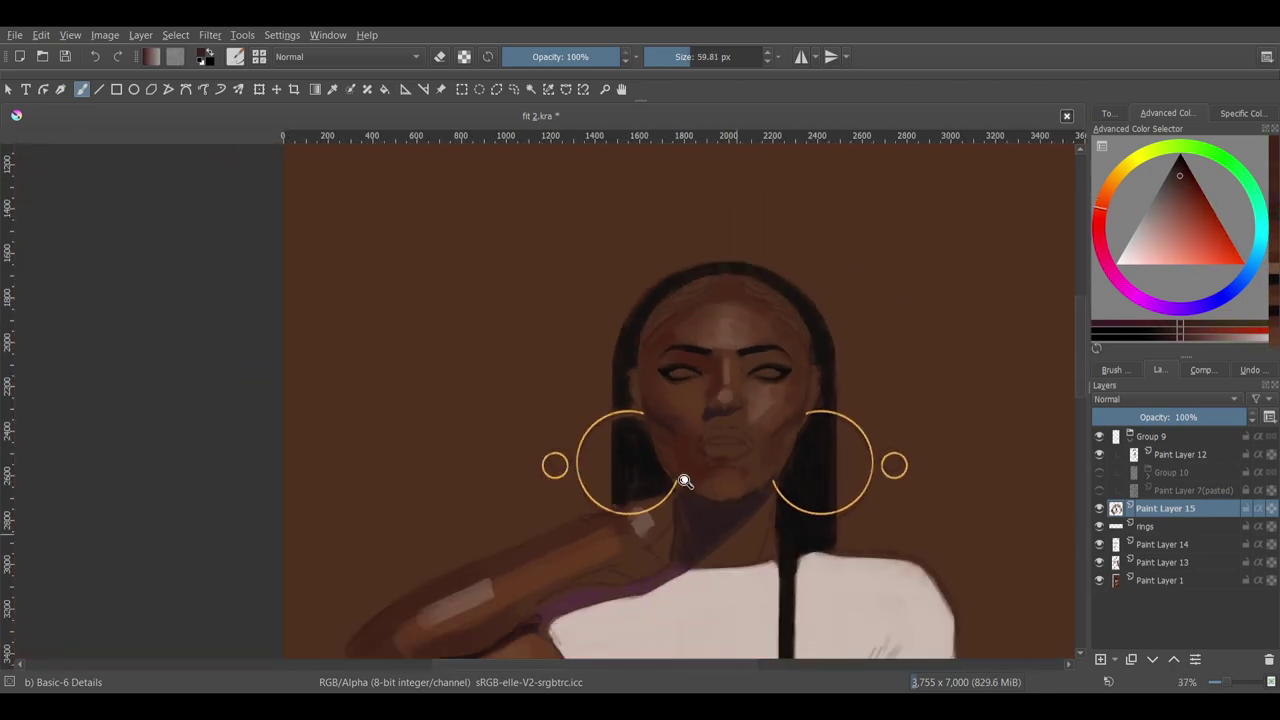
# - Hide Paint Layer 12 and blend the skin tones around the left eye socket with a brush of about 31 px
pyautogui.scroll(5, 686, 423)
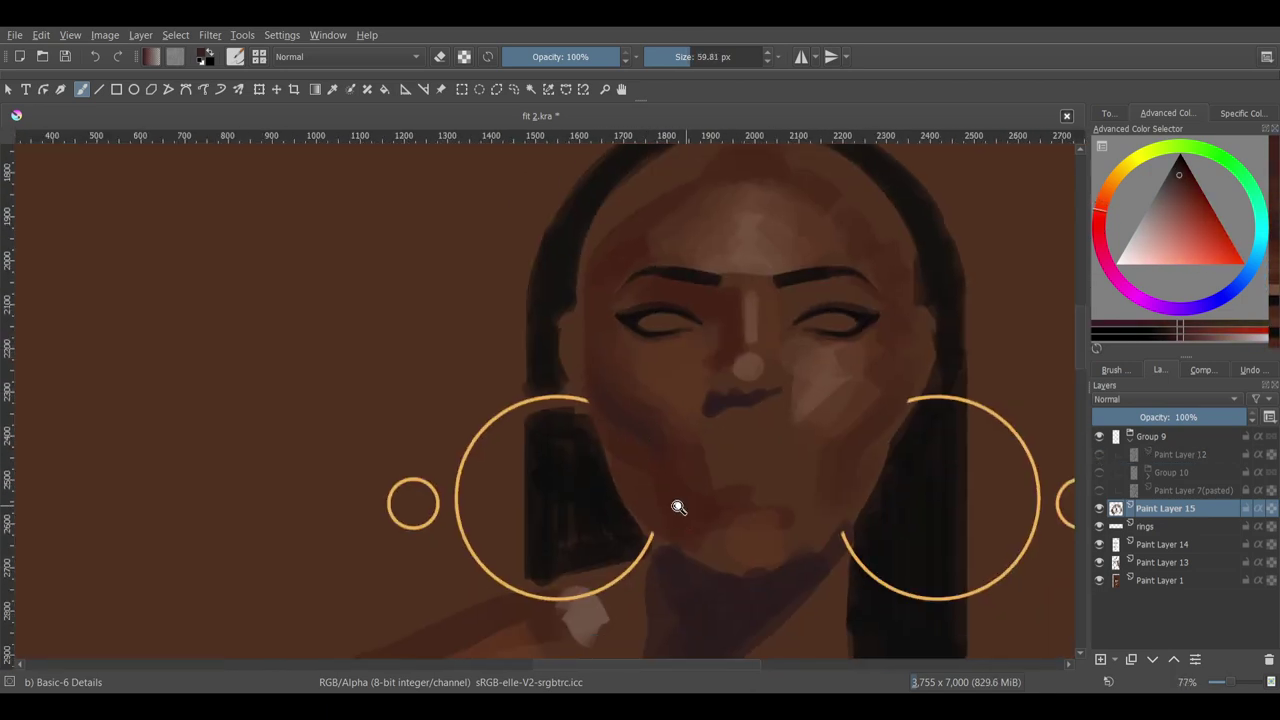
pyautogui.moveTo(607, 362)
pyautogui.mouseDown()
pyautogui.moveTo(694, 374)
pyautogui.moveTo(637, 363)
pyautogui.mouseUp()
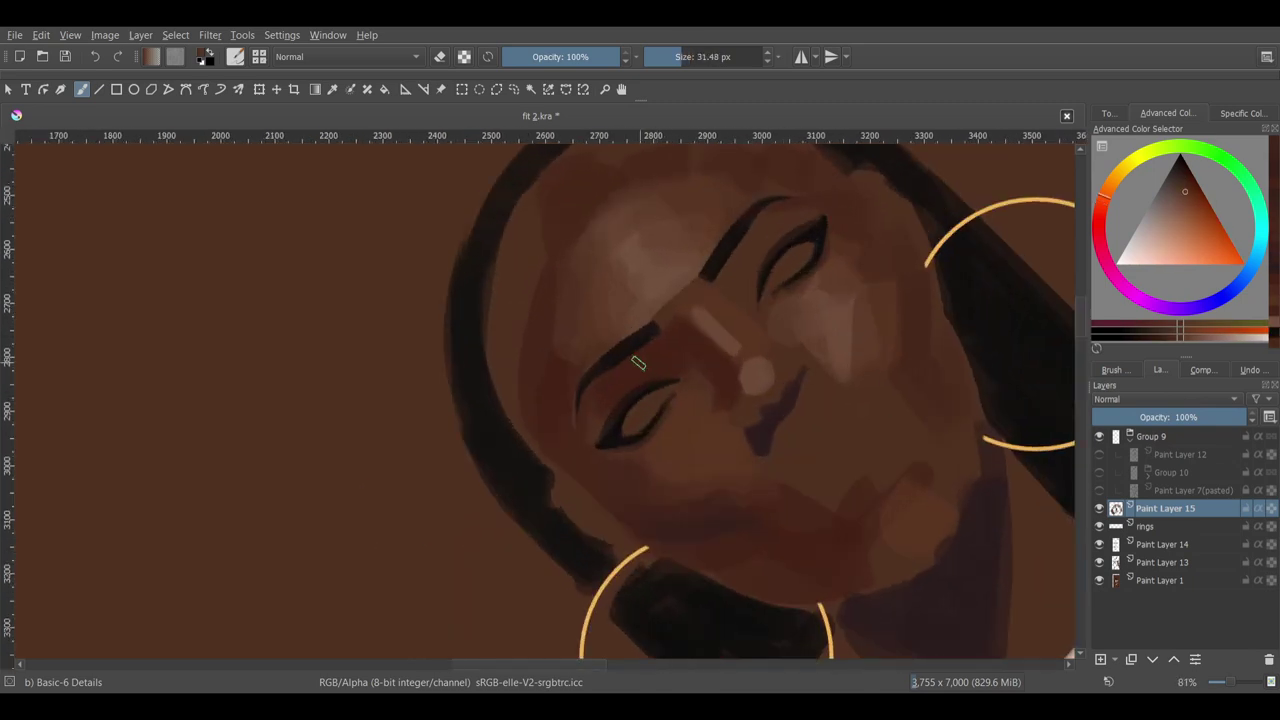
pyautogui.keyDown('ctrl'); pyautogui.click(596, 415); pyautogui.keyUp('ctrl')
pyautogui.press('5')
# - Fill the forehead with reddish brown up to the hairline using a 101.39 px brush, with mirror painting on for part of it
pyautogui.scroll(-3, 751, 400)
pyautogui.scroll(1, 652, 312)
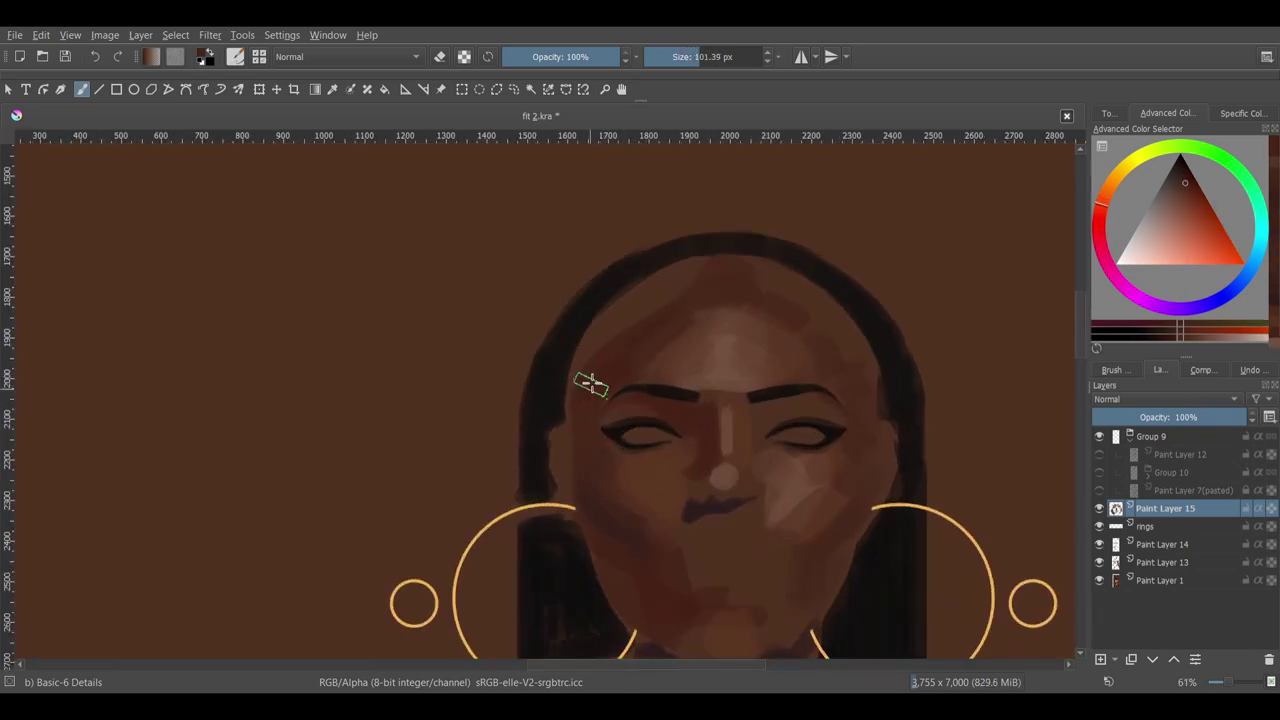
pyautogui.scroll(-2, 585, 423)
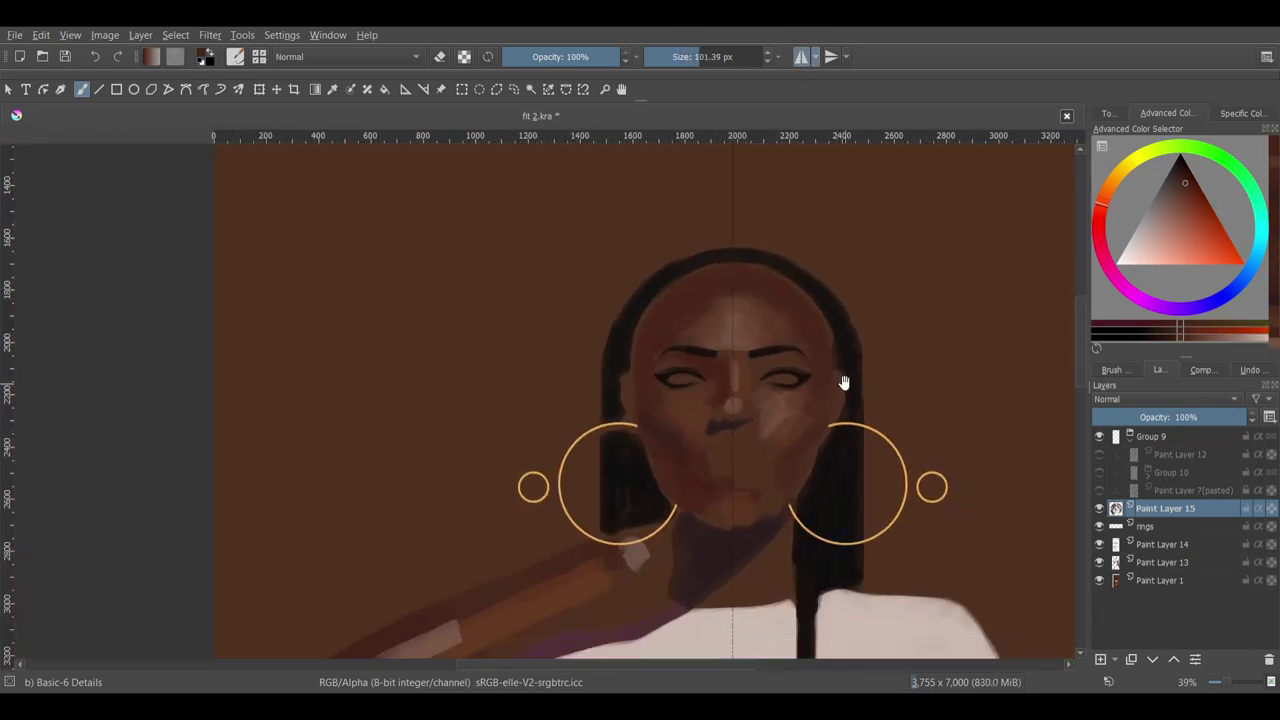
pyautogui.scroll(3, 691, 277)
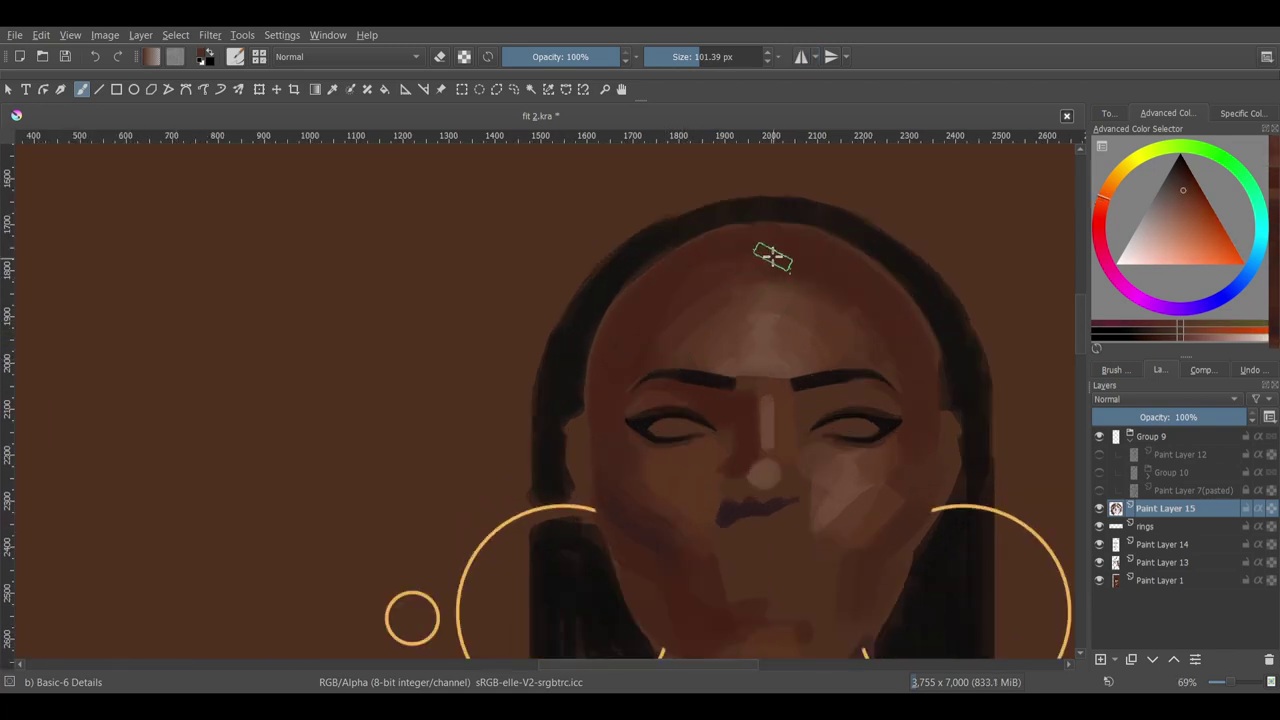
pyautogui.scroll(-2, 746, 293)
# - Soften the tones between the eyebrows and shade the right side of the nose bridge reddish brown
pyautogui.moveTo(731, 337)
pyautogui.mouseDown()
pyautogui.moveTo(757, 257)
pyautogui.moveTo(723, 360)
pyautogui.mouseUp()
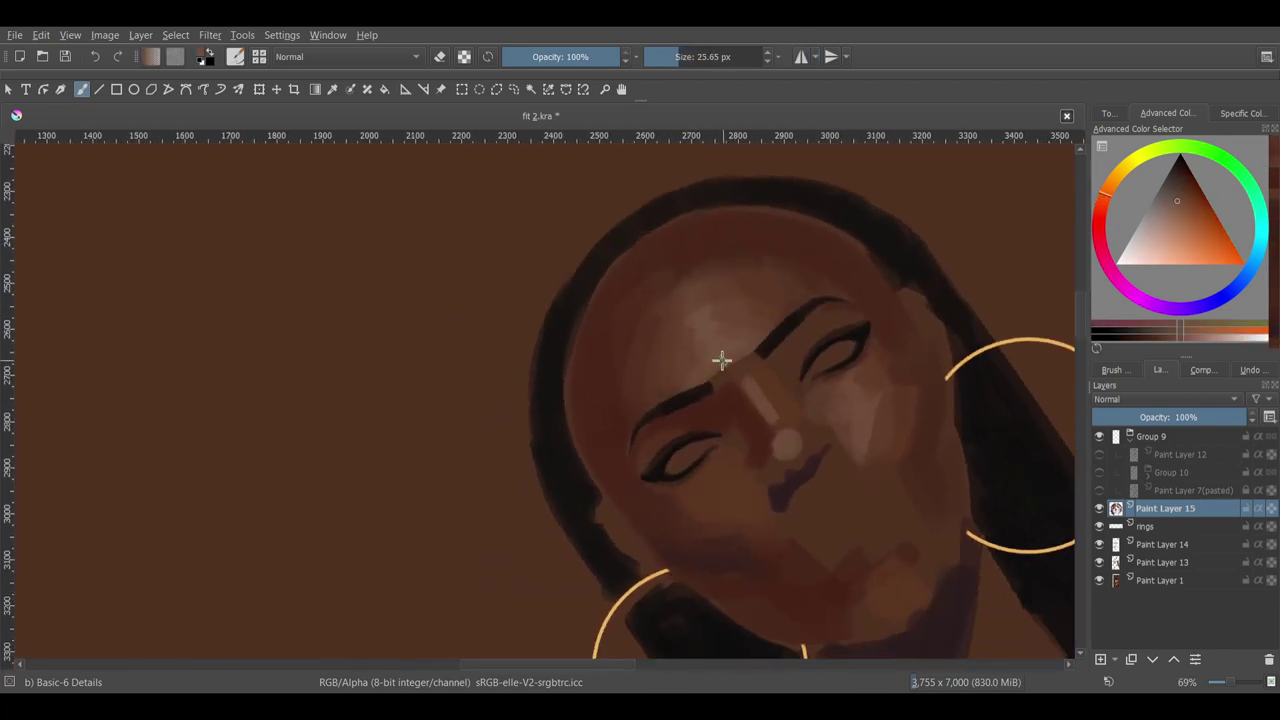
pyautogui.press('5')
pyautogui.scroll(4, 778, 281)
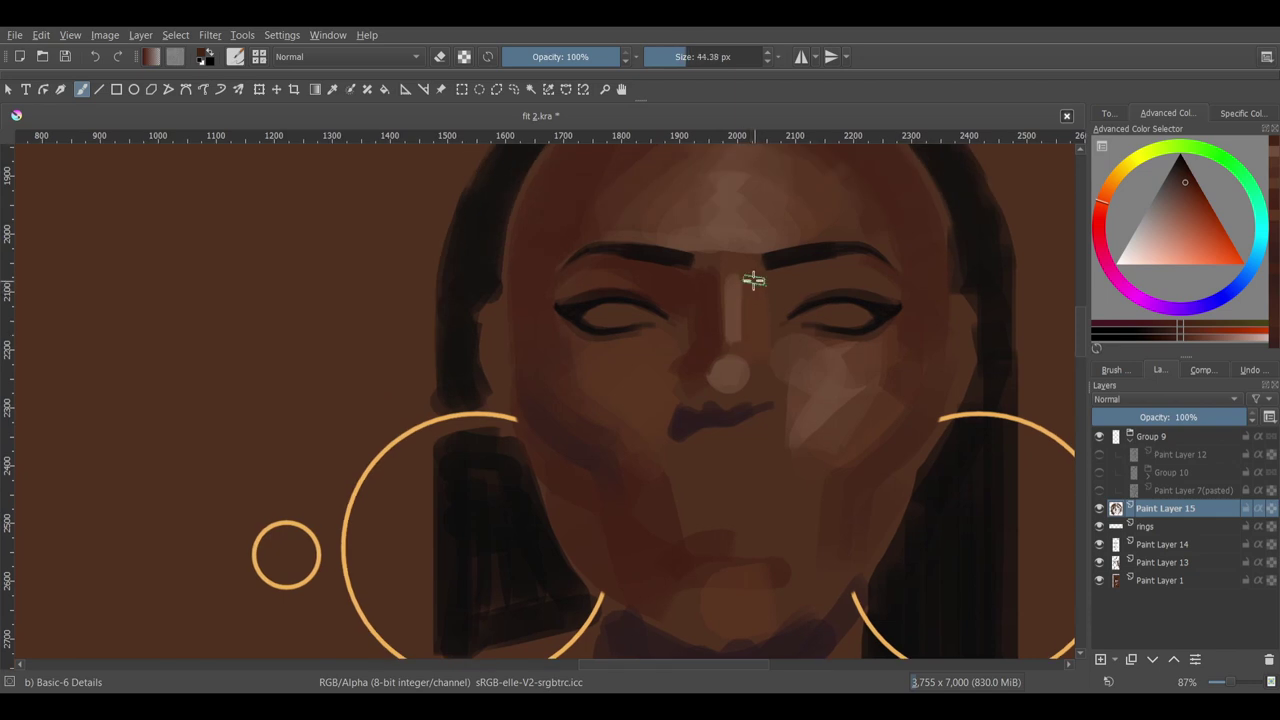
pyautogui.moveTo(754, 313); pyautogui.dragTo(700, 334)
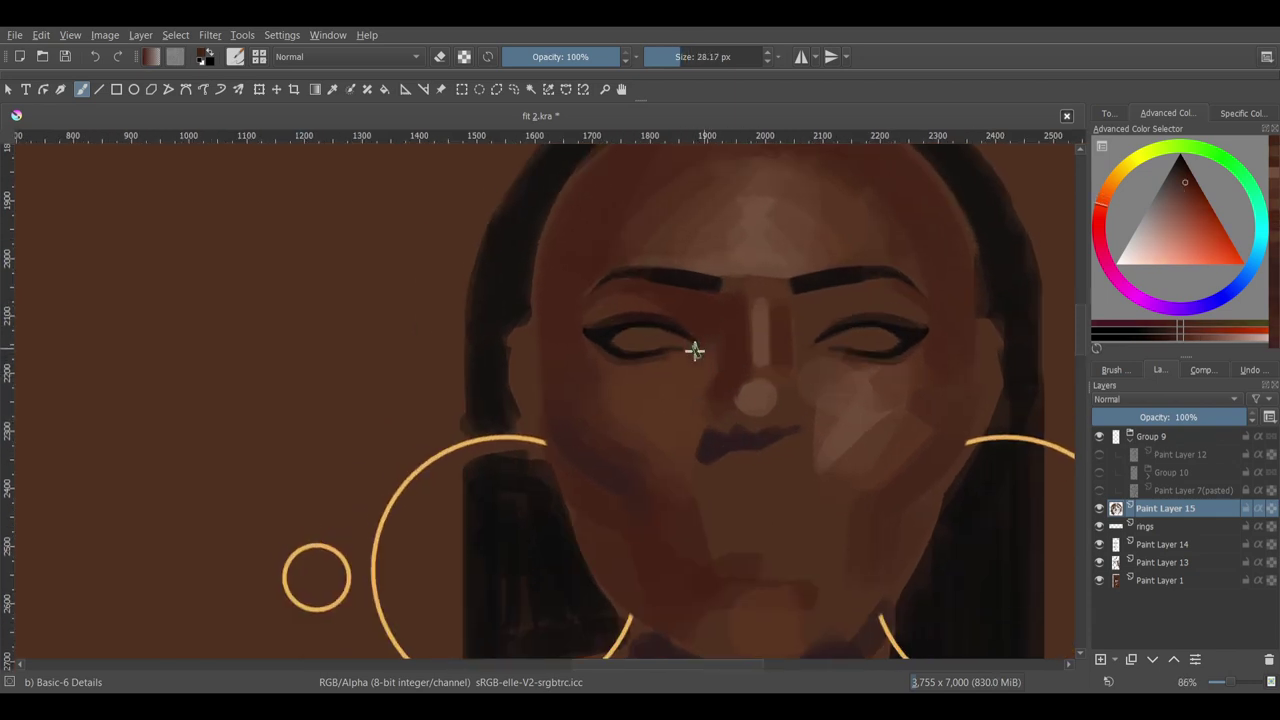
pyautogui.scroll(-2, 684, 357)
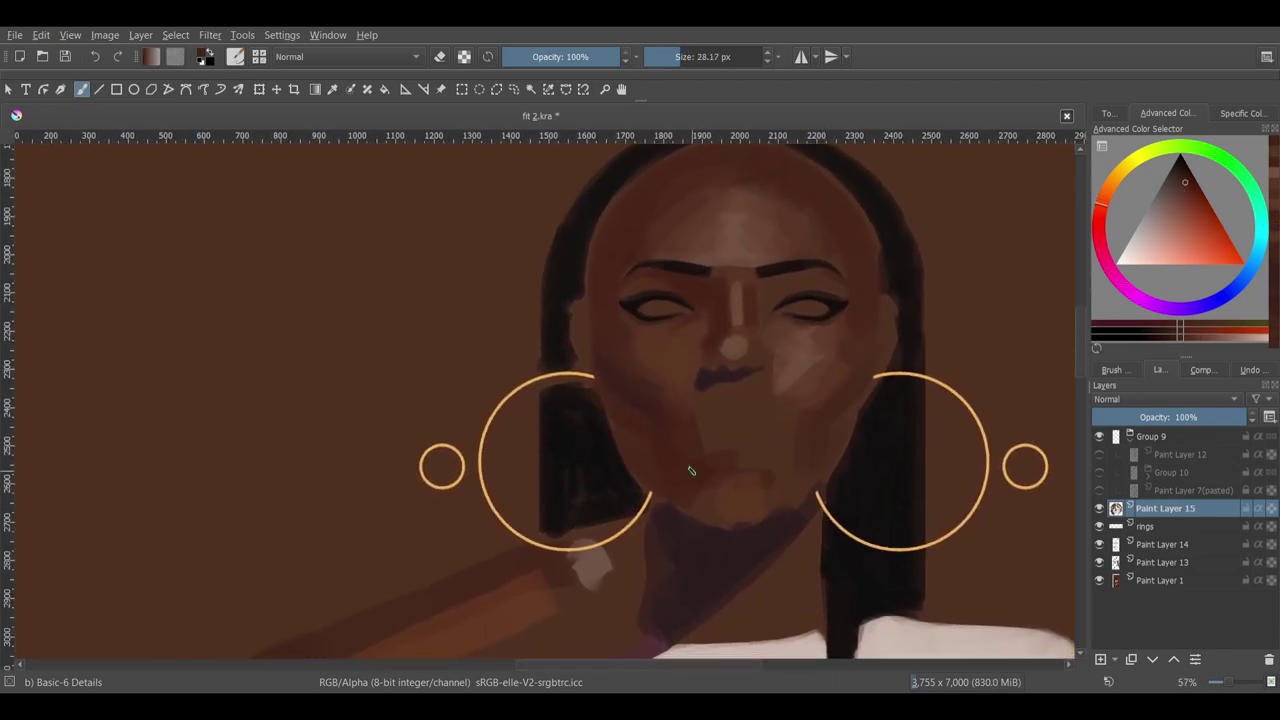
# - Shade the sides of the lower nose with sampled reddish browns, using a brush between about 31 and 37 px
pyautogui.scroll(1, 757, 327)
pyautogui.scroll(-2, 757, 327)
pyautogui.scroll(3, 649, 429)
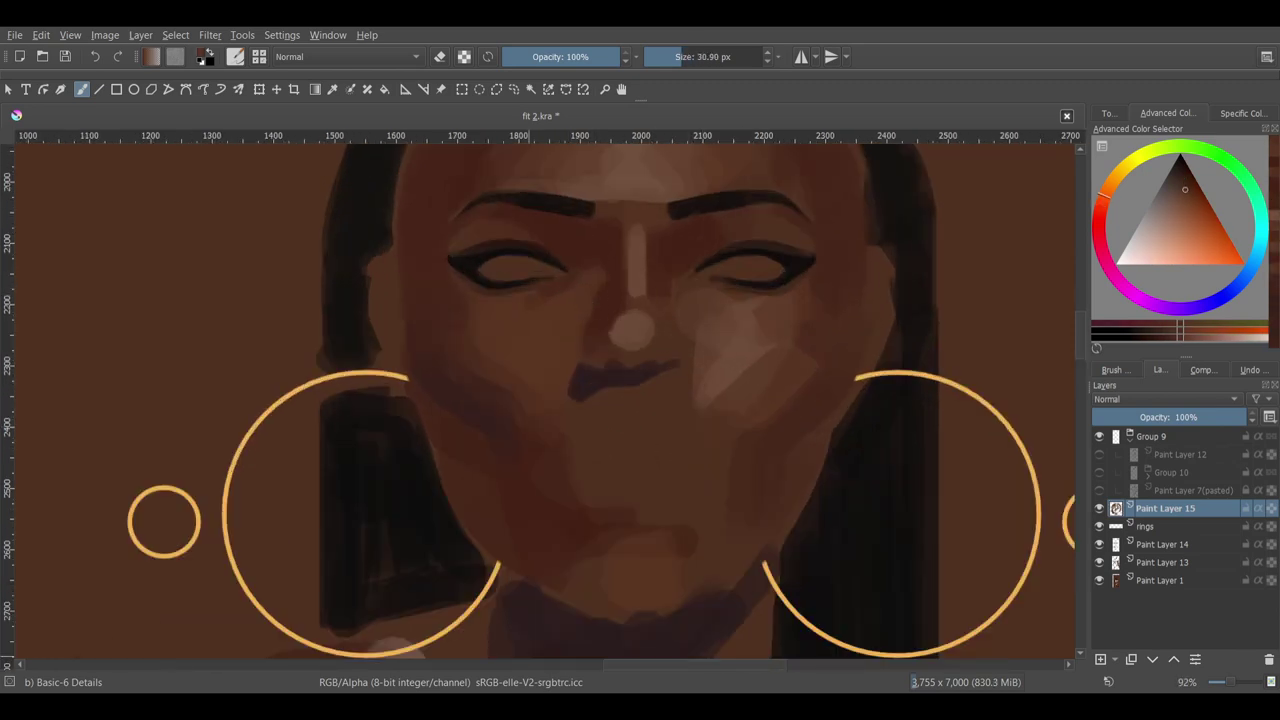
pyautogui.keyDown('ctrl'); pyautogui.click(594, 304); pyautogui.keyUp('ctrl')
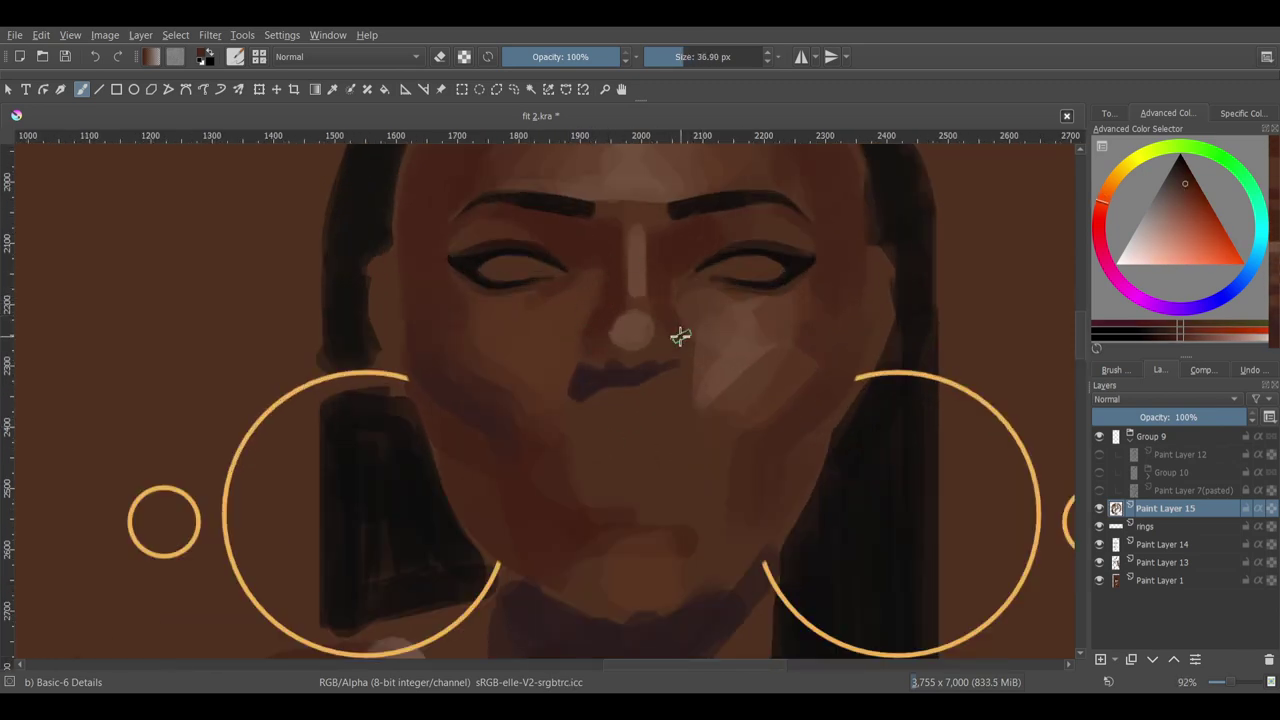
# - Select the lower nose freehand, shift it slightly downward, and rework the nose-bridge highlight with a sampled skin tone
pyautogui.scroll(-2, 680, 337)
pyautogui.scroll(2, 636, 247)
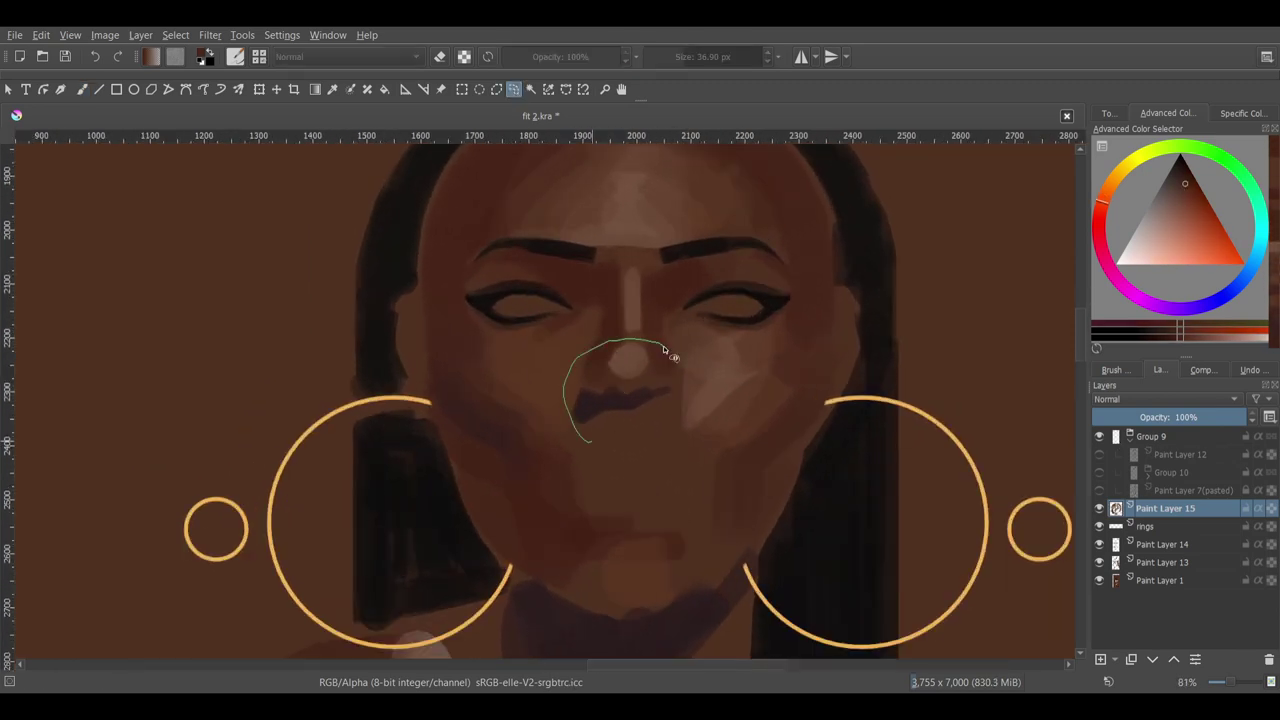
pyautogui.keyDown('ctrl'); pyautogui.click(634, 323); pyautogui.keyUp('ctrl')
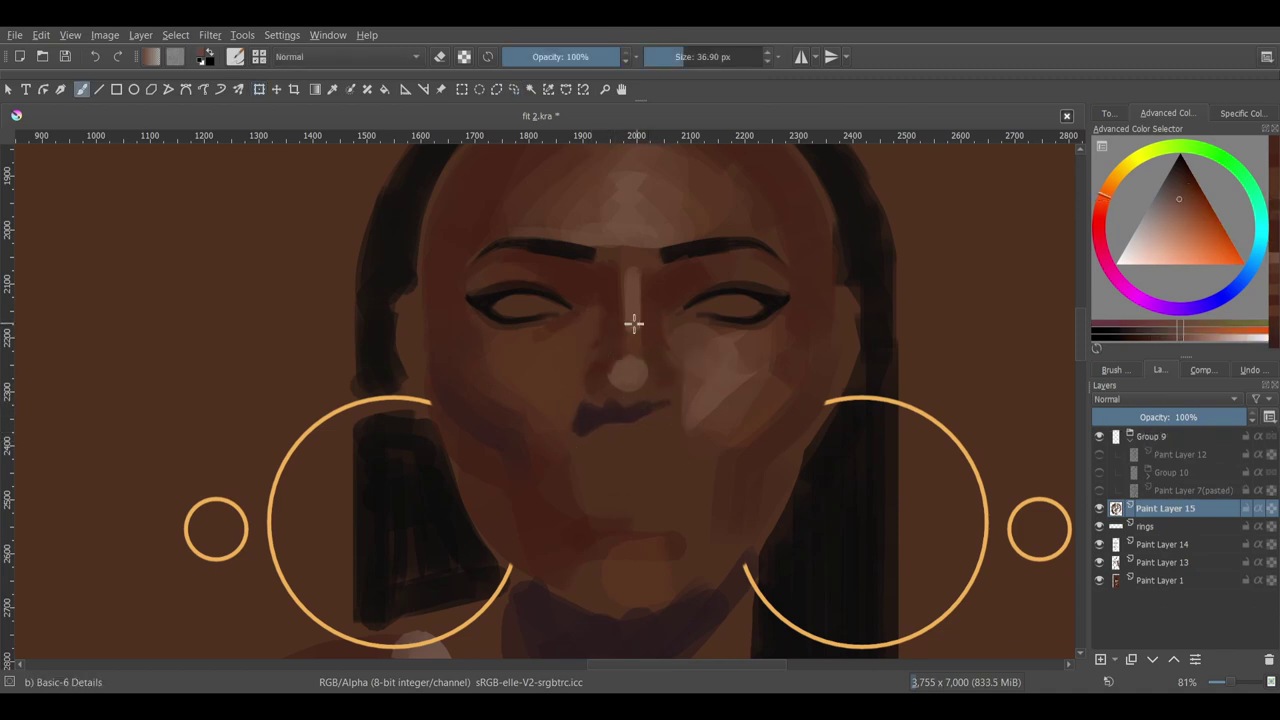
pyautogui.scroll(1, 677, 263)
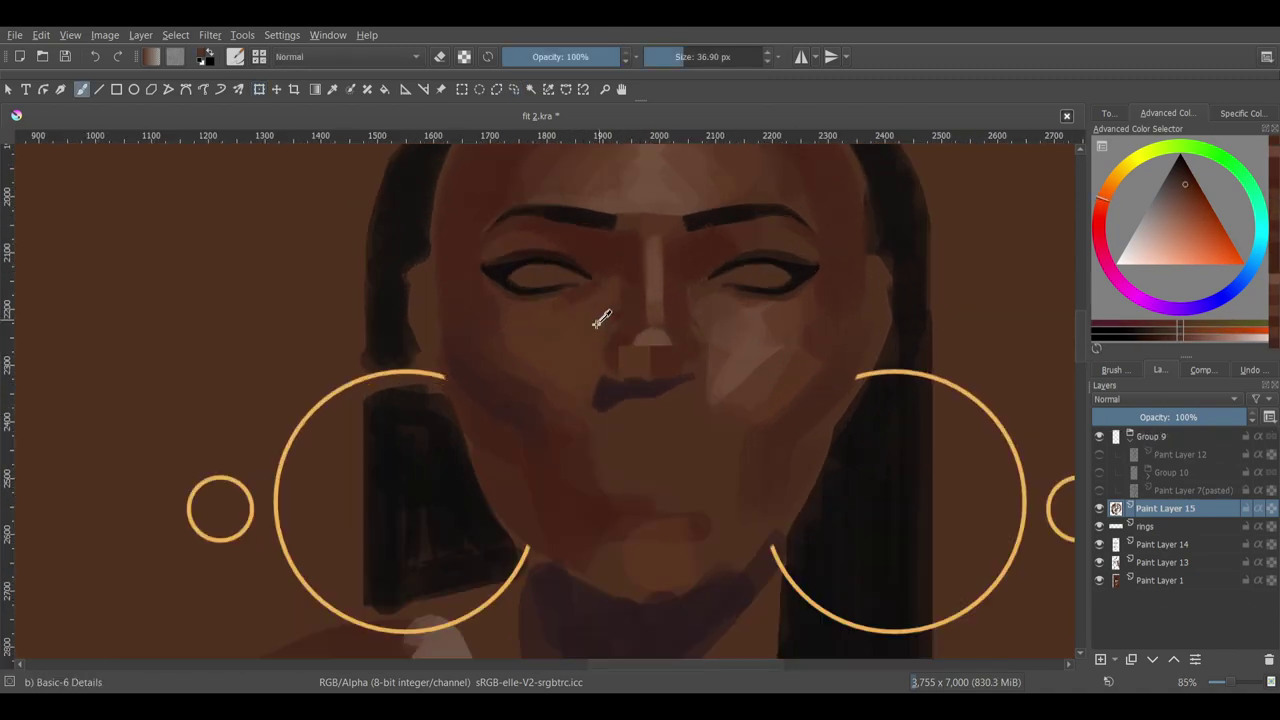
# - Blend the right cheek highlight into the surrounding skin and lighten the left cheek beside the nose
pyautogui.keyDown('ctrl'); pyautogui.click(683, 279); pyautogui.keyUp('ctrl')
pyautogui.scroll(-2, 733, 323)
pyautogui.scroll(-4, 764, 300)
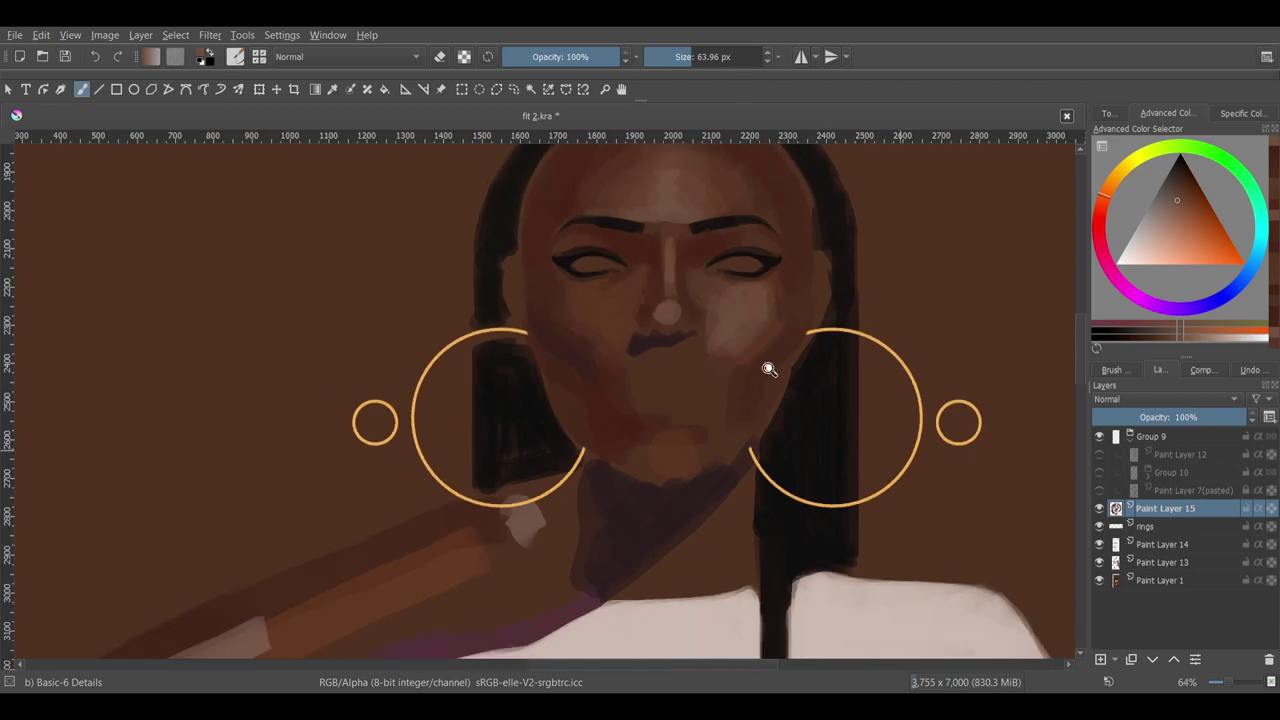
pyautogui.keyDown('ctrl'); pyautogui.click(725, 385); pyautogui.keyUp('ctrl')
pyautogui.scroll(2, 725, 385)
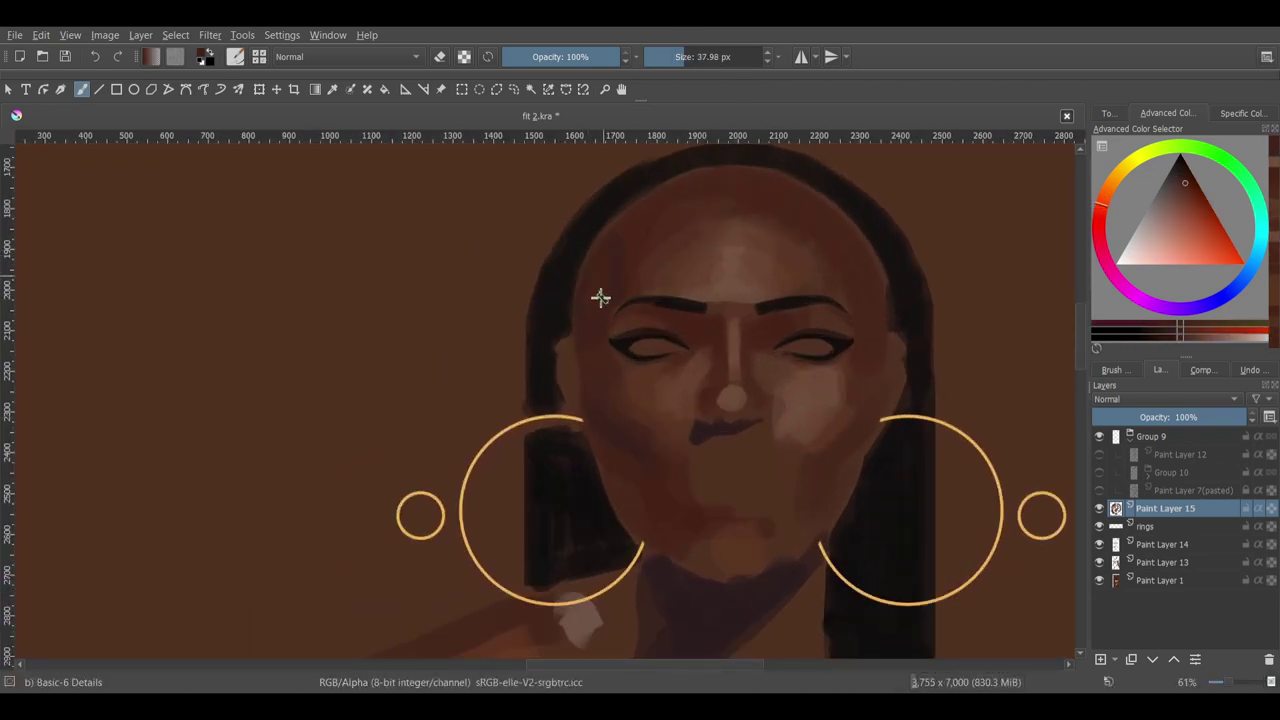
# - Darken the left temple and blend the forehead highlight with sampled browns, using a 94.20 px brush
pyautogui.scroll(-2, 897, 437)
pyautogui.scroll(2, 623, 243)
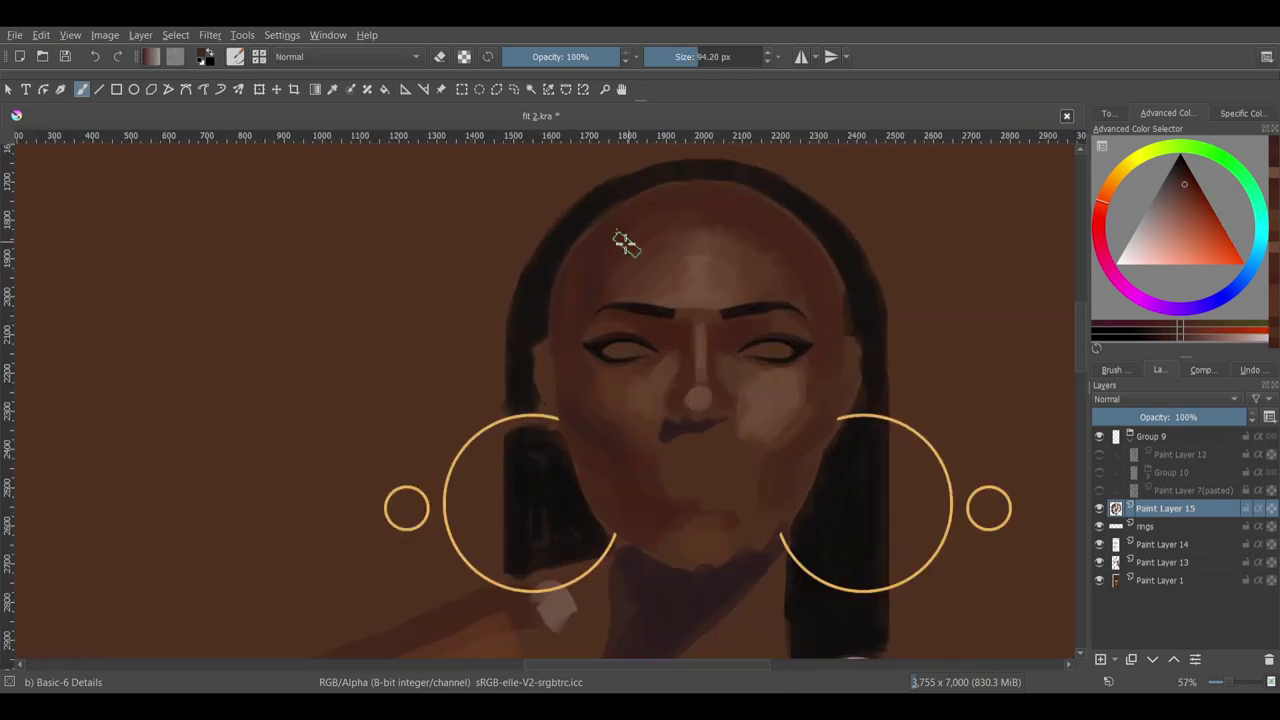
pyautogui.keyDown('ctrl'); pyautogui.click(679, 238); pyautogui.keyUp('ctrl')
pyautogui.keyDown('ctrl'); pyautogui.click(665, 209); pyautogui.keyUp('ctrl')
pyautogui.scroll(-3, 780, 277)
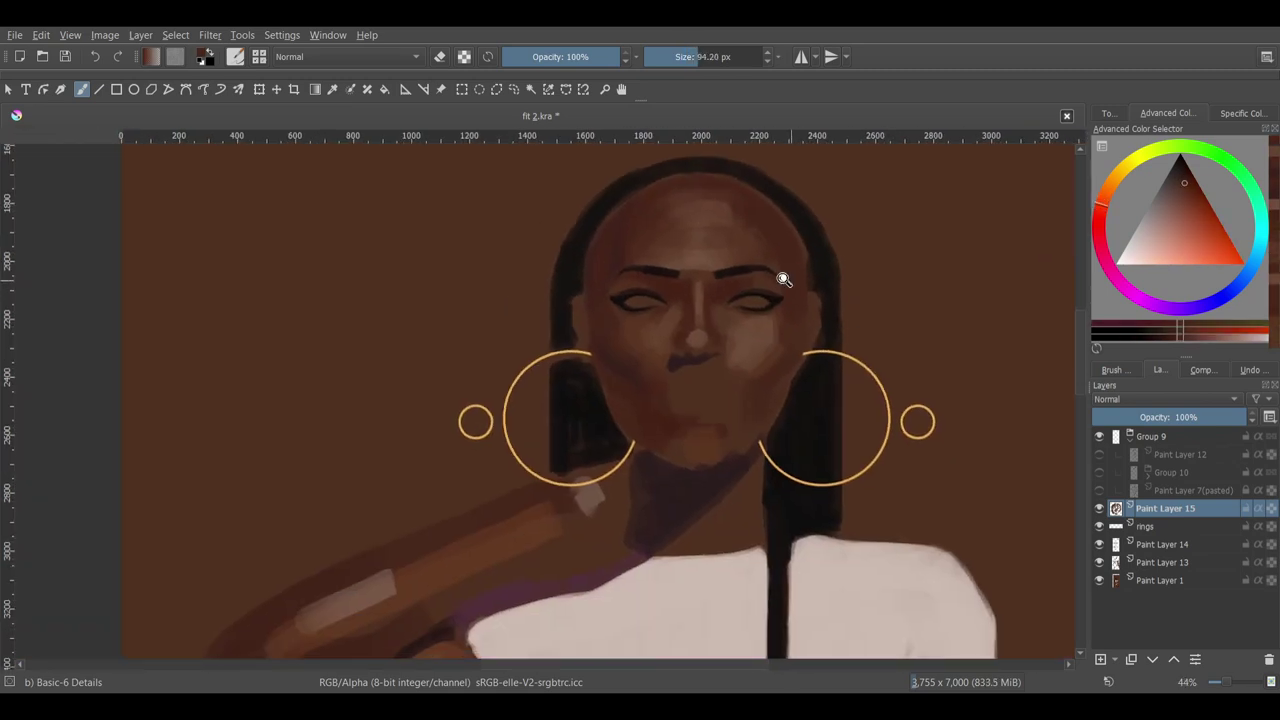
# - Extend the right cheek highlight up toward the outer corner of the eye and blend its edges
pyautogui.moveTo(780, 277); pyautogui.dragTo(737, 358)
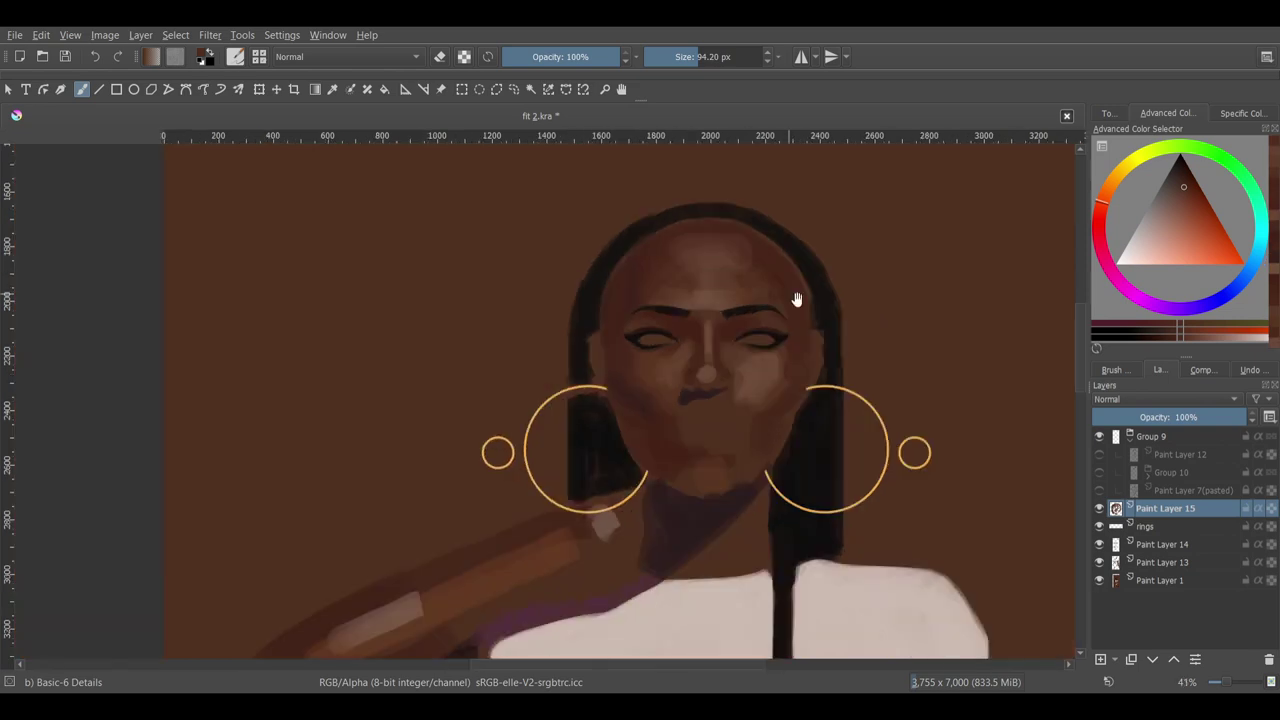
pyautogui.scroll(-3, 860, 330)
pyautogui.scroll(4, 860, 320)
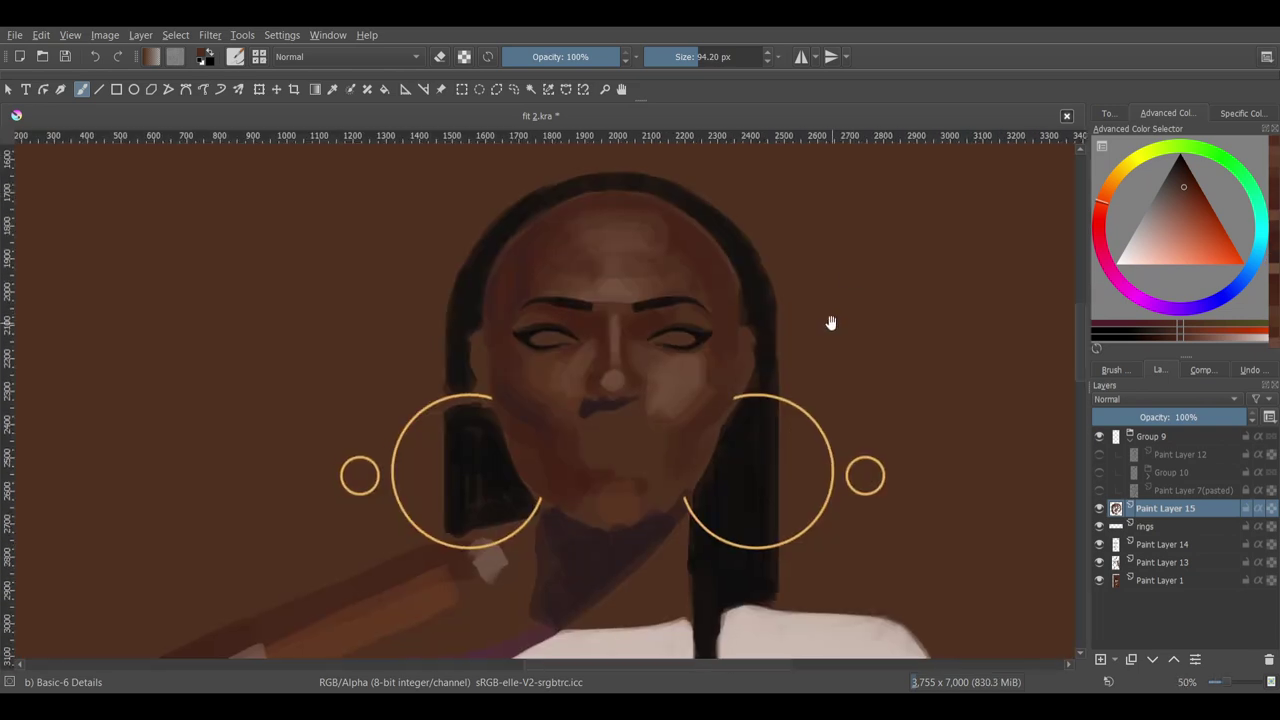
pyautogui.scroll(2, 701, 370)
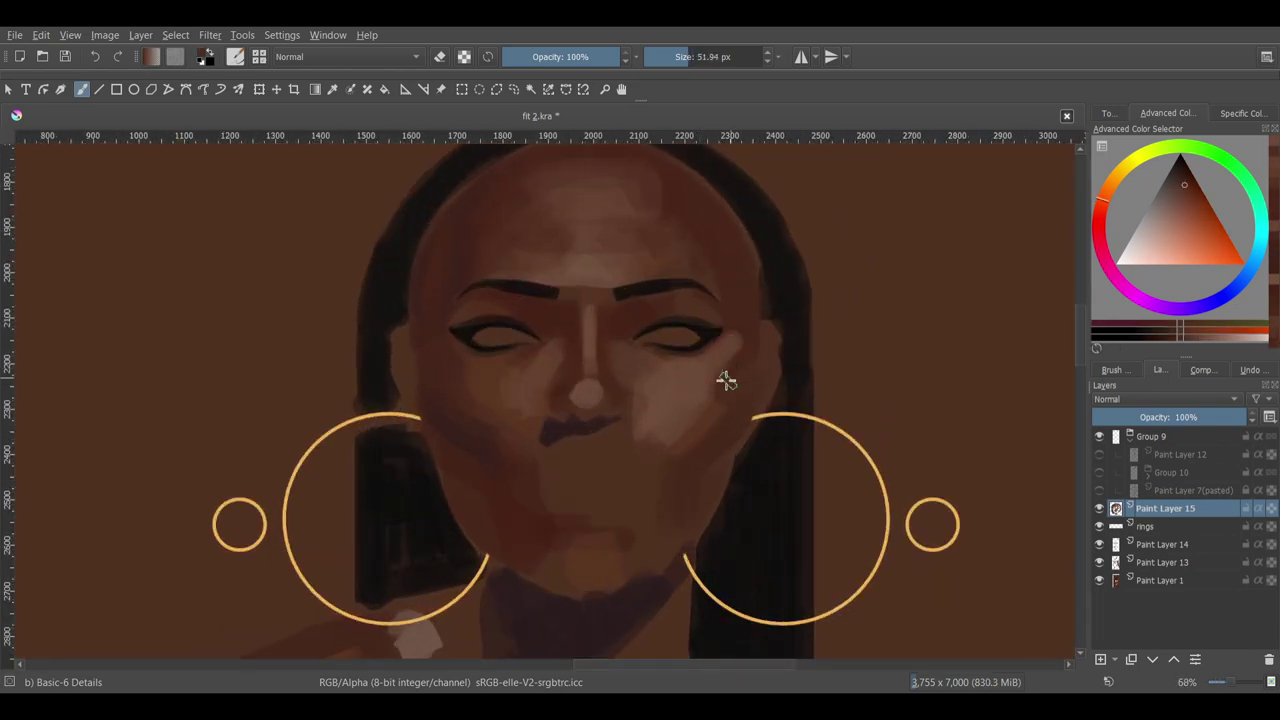
pyautogui.scroll(-3, 703, 394)
pyautogui.scroll(3, 740, 400)
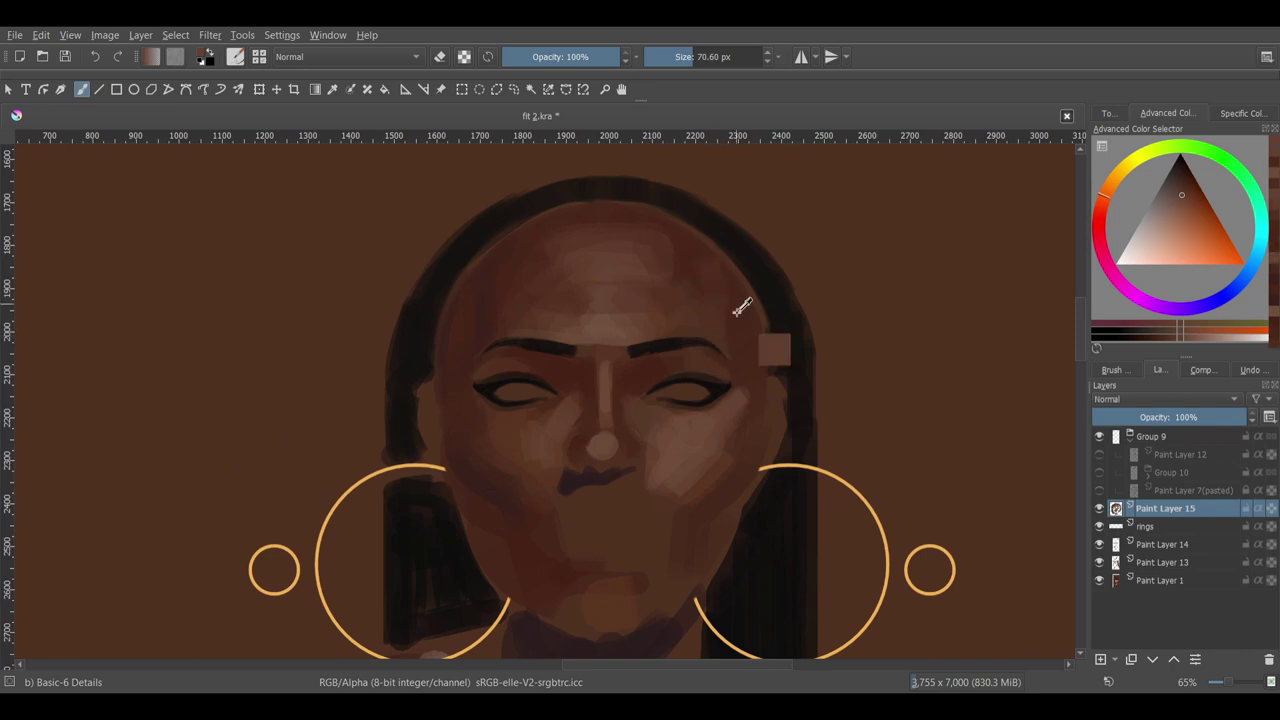
# - Blend the right temple and forehead with a sampled lighter brown, using a 70.60 px brush
pyautogui.keyDown('ctrl'); pyautogui.click(743, 300); pyautogui.keyUp('ctrl')
pyautogui.scroll(-1, 683, 251)
pyautogui.scroll(-3, 706, 296)
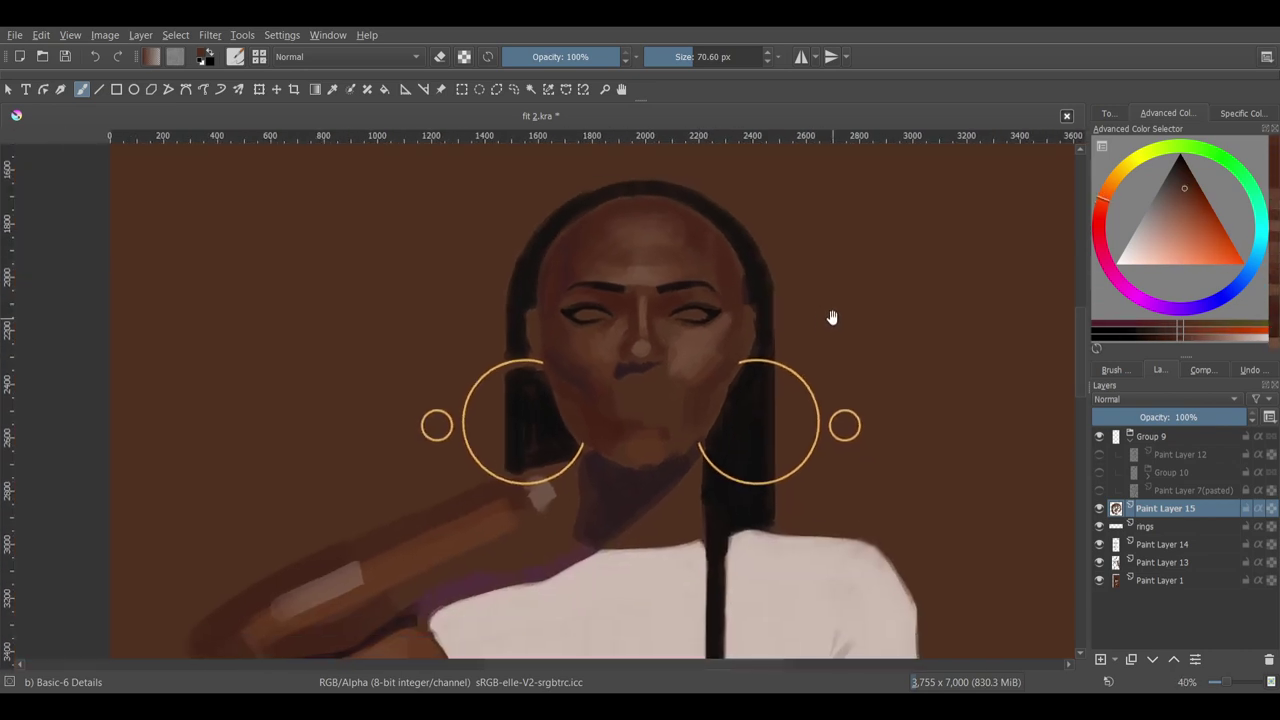
pyautogui.scroll(3, 829, 317)
pyautogui.scroll(-3, 700, 400)
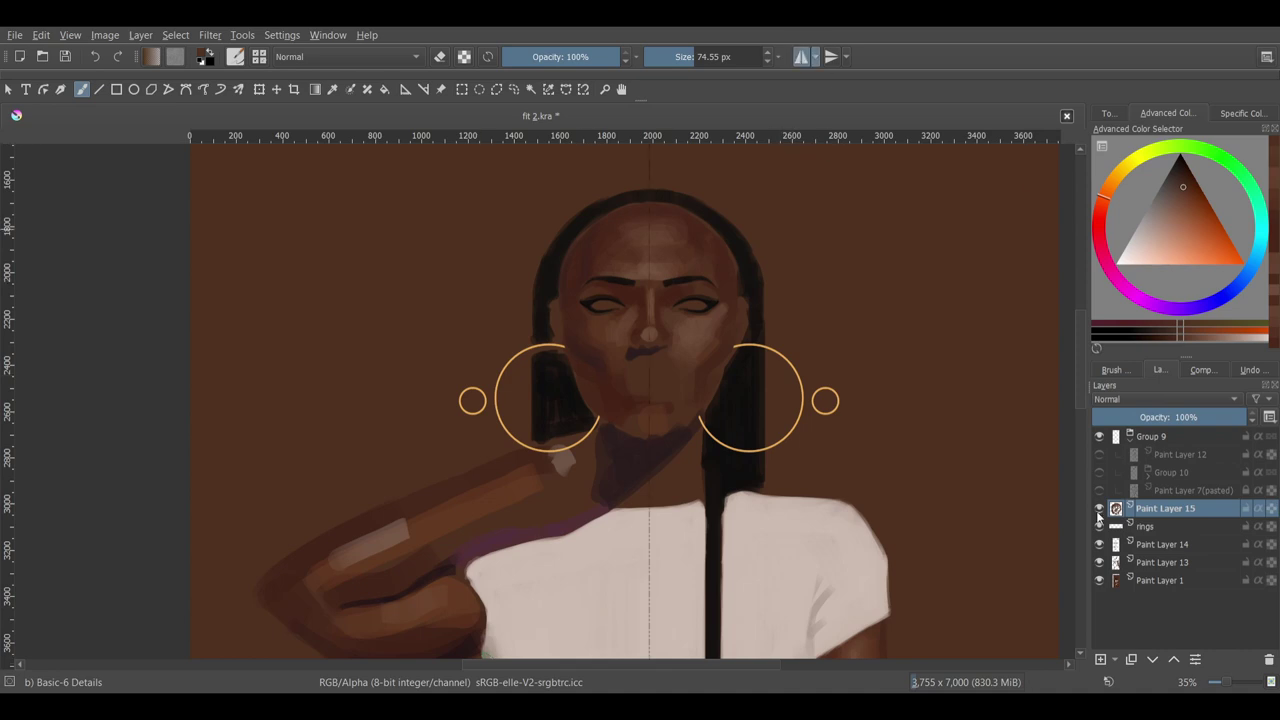
# - Touch up the black hairline around the top of the forehead with mirrored strokes, using a 28.87 px brush
pyautogui.scroll(4, 586, 194)
pyautogui.press('[')
pyautogui.press('[')
pyautogui.press('[')
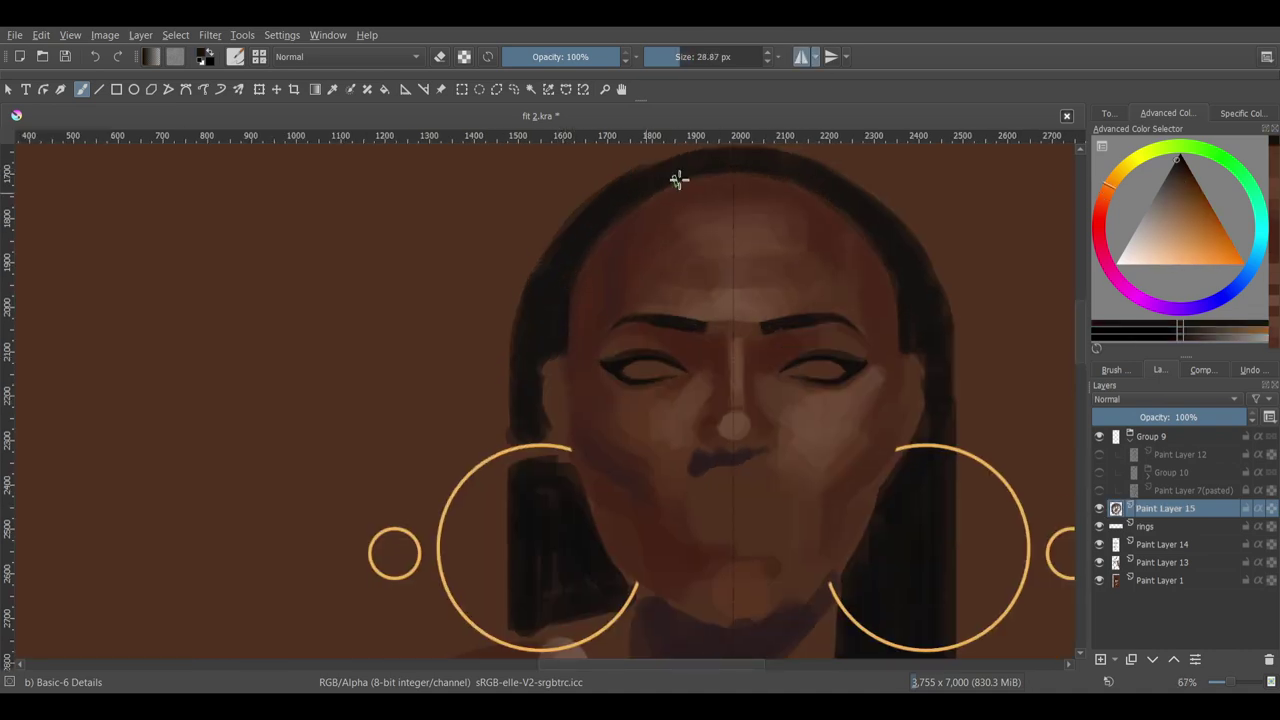
pyautogui.scroll(1, 662, 430)
pyautogui.scroll(-3, 700, 300)
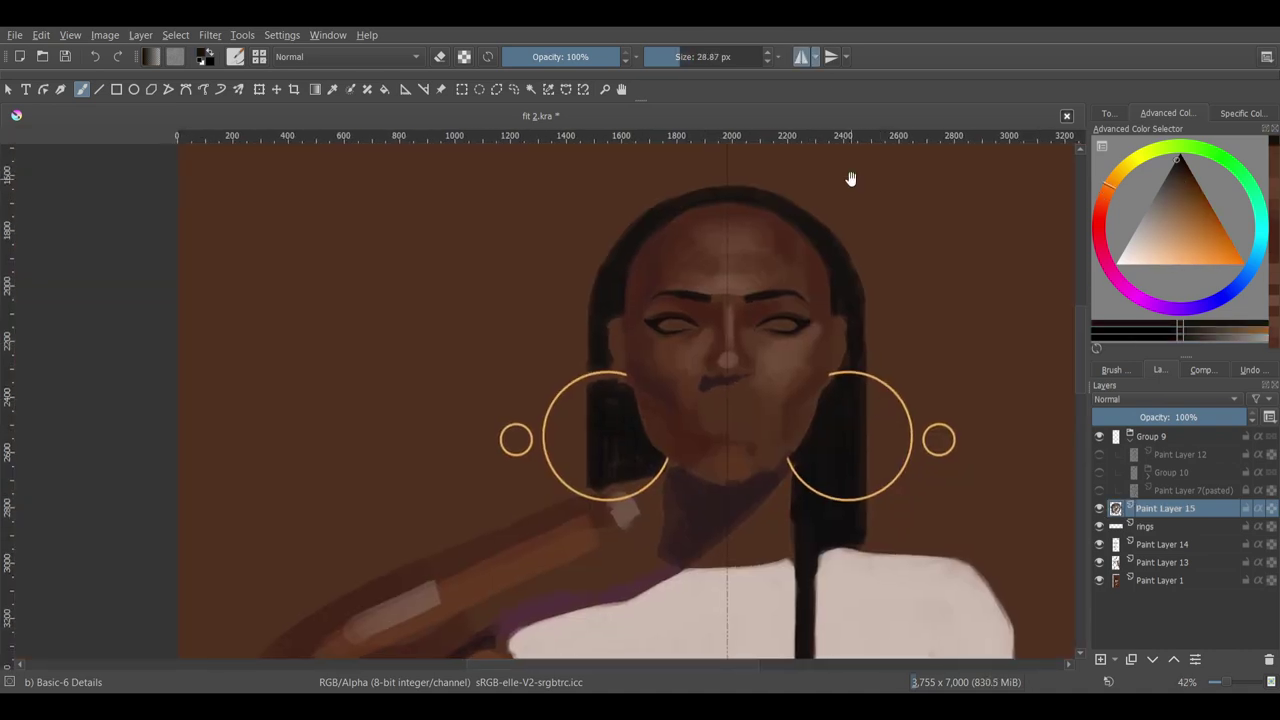
# - Reduce the brush to about 14 px and draw thin dark mirrored hair strands from the hairline onto both temples
pyautogui.scroll(3, 749, 180)
pyautogui.press('[')
pyautogui.press('[')
pyautogui.press('[')
pyautogui.press('[')
pyautogui.press('[')
pyautogui.press('[')
pyautogui.rightClick(700, 203)
pyautogui.rightClick(699, 206)
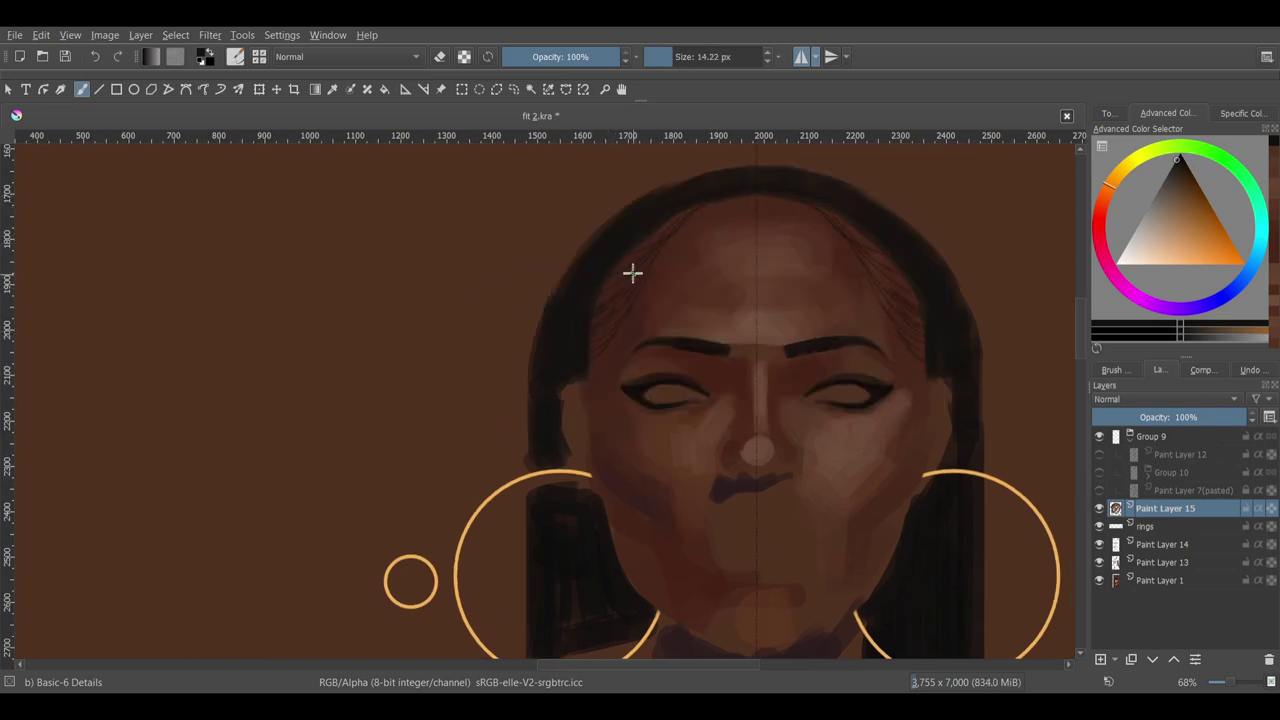
# - Add more thin dark mirrored hair strands along both temples and firm up the black hairline, using a 37.22 px brush
pyautogui.scroll(1, 623, 306)
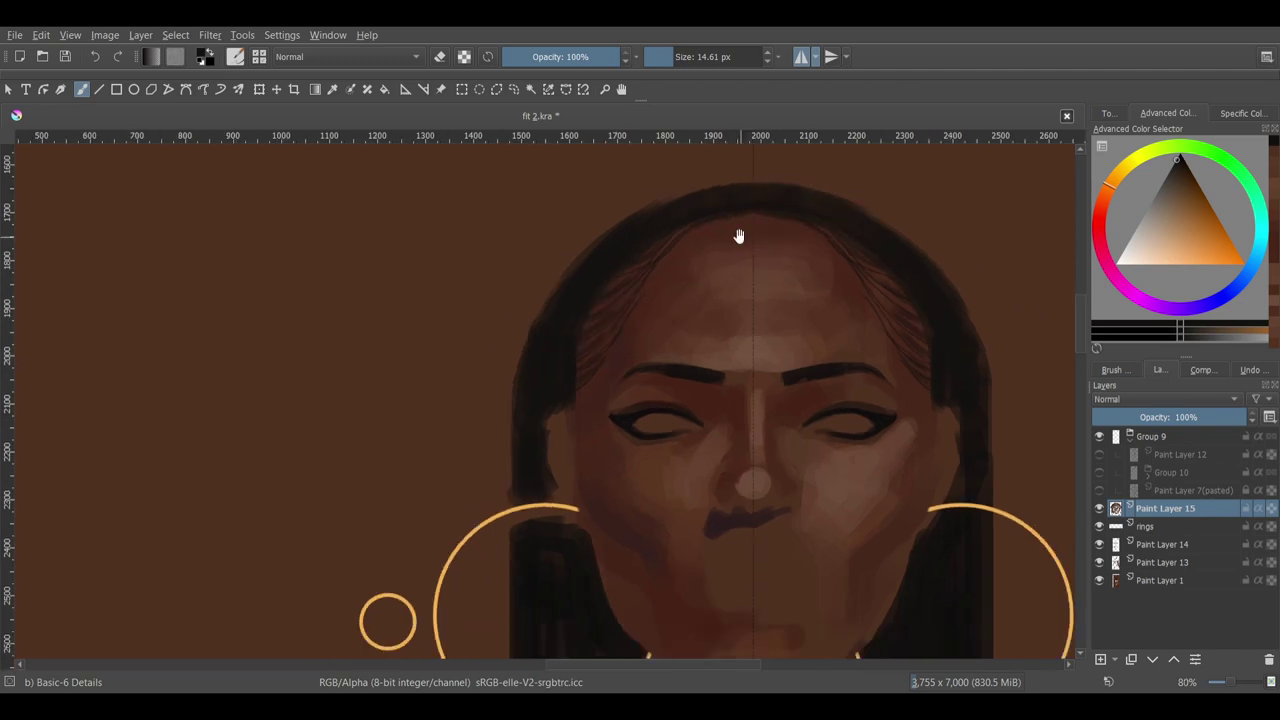
pyautogui.scroll(-2, 737, 234)
pyautogui.scroll(1, 914, 363)
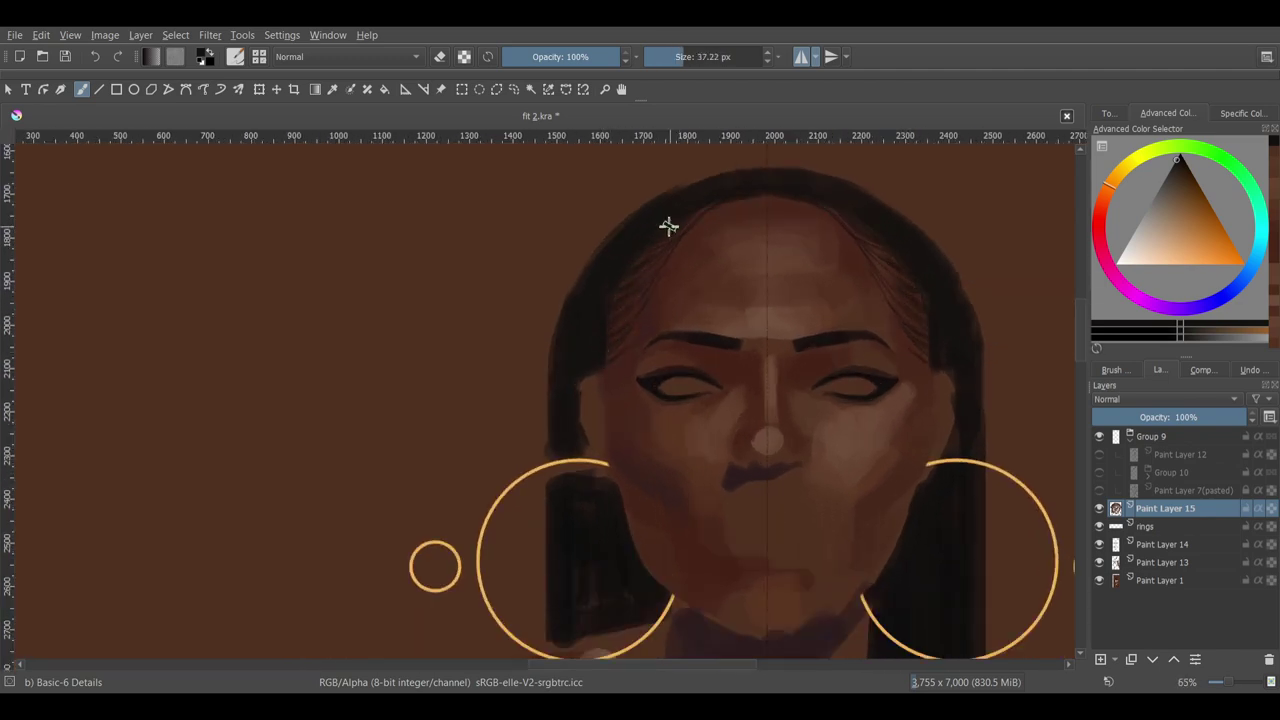
pyautogui.scroll(-2, 668, 226)
pyautogui.scroll(3, 954, 391)
# - Soften the skin edge around the temple hair strands with sampled dark reddish browns, using a 49.48 px brush
pyautogui.press(']')
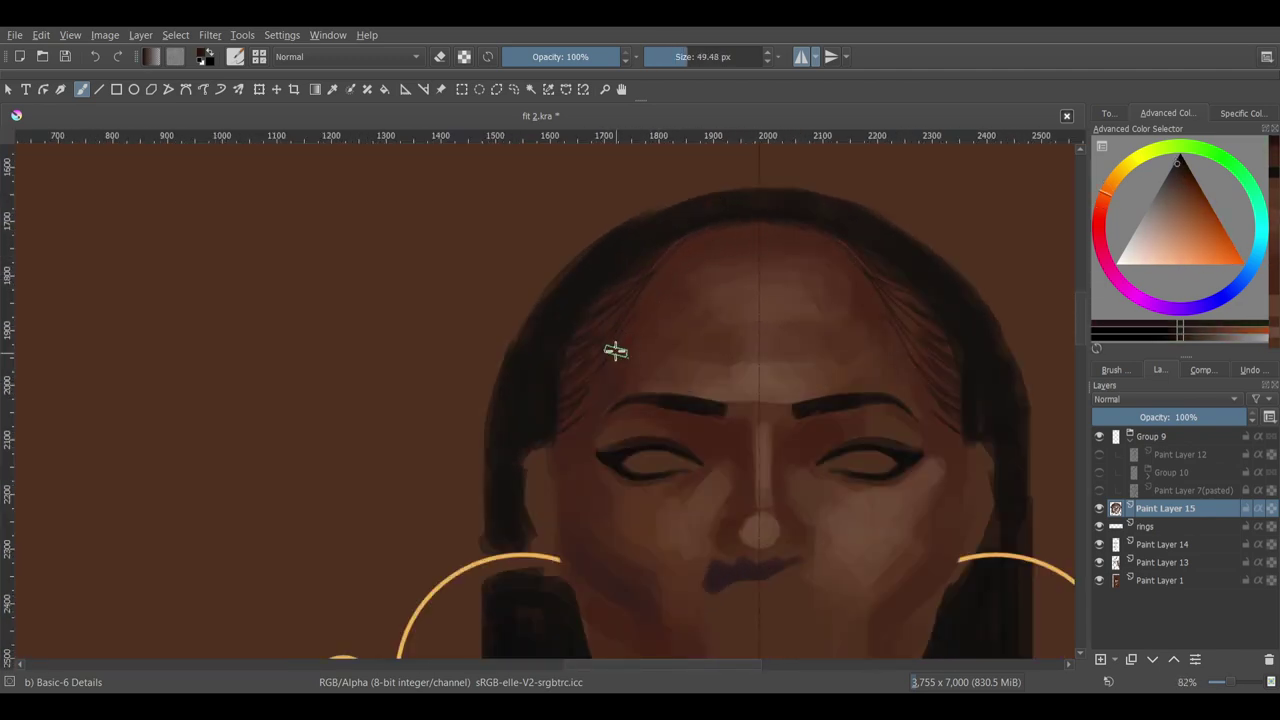
pyautogui.scroll(-3, 614, 351)
pyautogui.scroll(2, 645, 292)
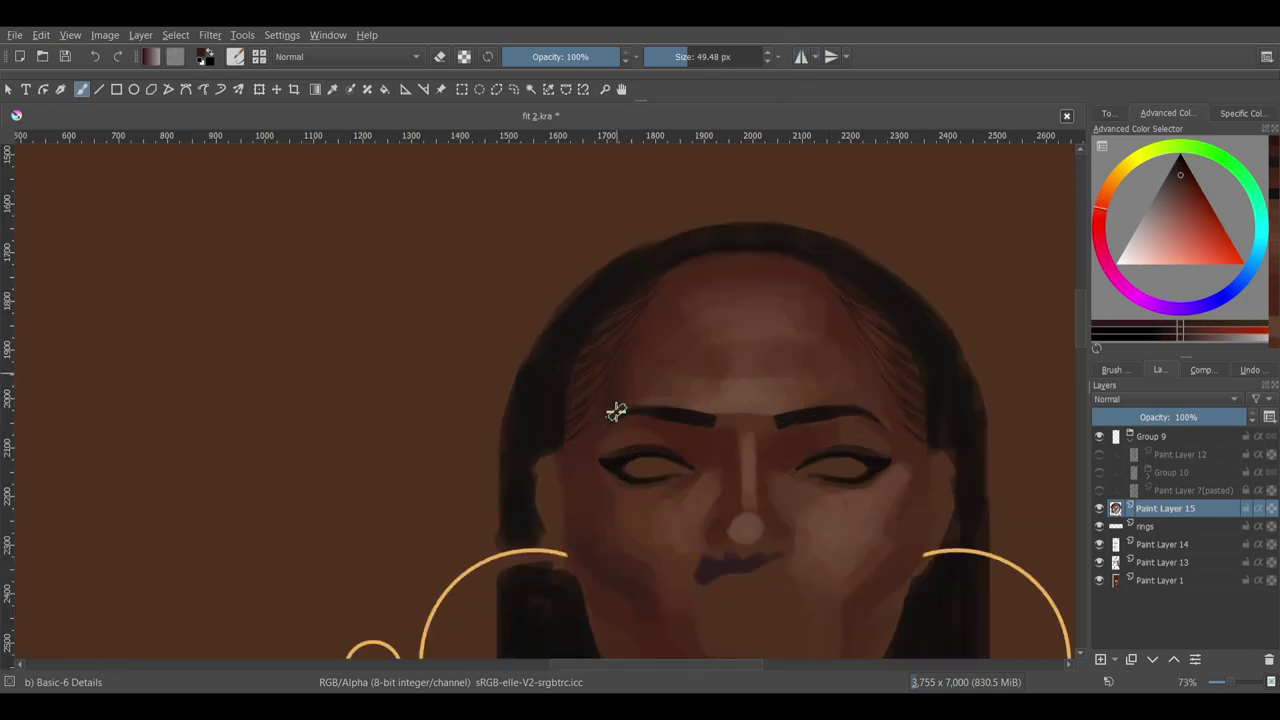
# - Blend the forehead and hairline tones without mirroring, using sampled forehead browns and a brush of about 49 to 68 px
pyautogui.scroll(-2, 909, 440)
pyautogui.press('4')
pyautogui.press('4')
pyautogui.scroll(3, 712, 298)
pyautogui.keyDown('ctrl'); pyautogui.click(712, 298); pyautogui.keyUp('ctrl')
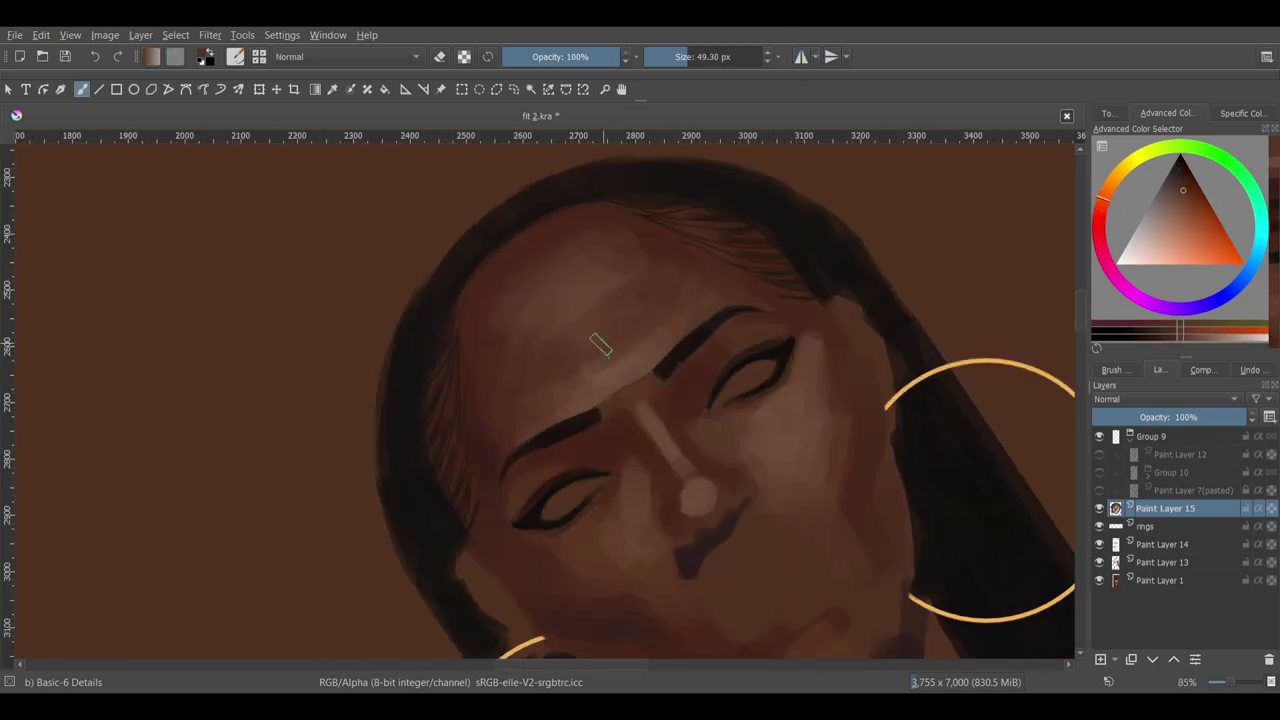
pyautogui.press('5')
pyautogui.keyDown('ctrl'); pyautogui.click(560, 350); pyautogui.keyUp('ctrl')
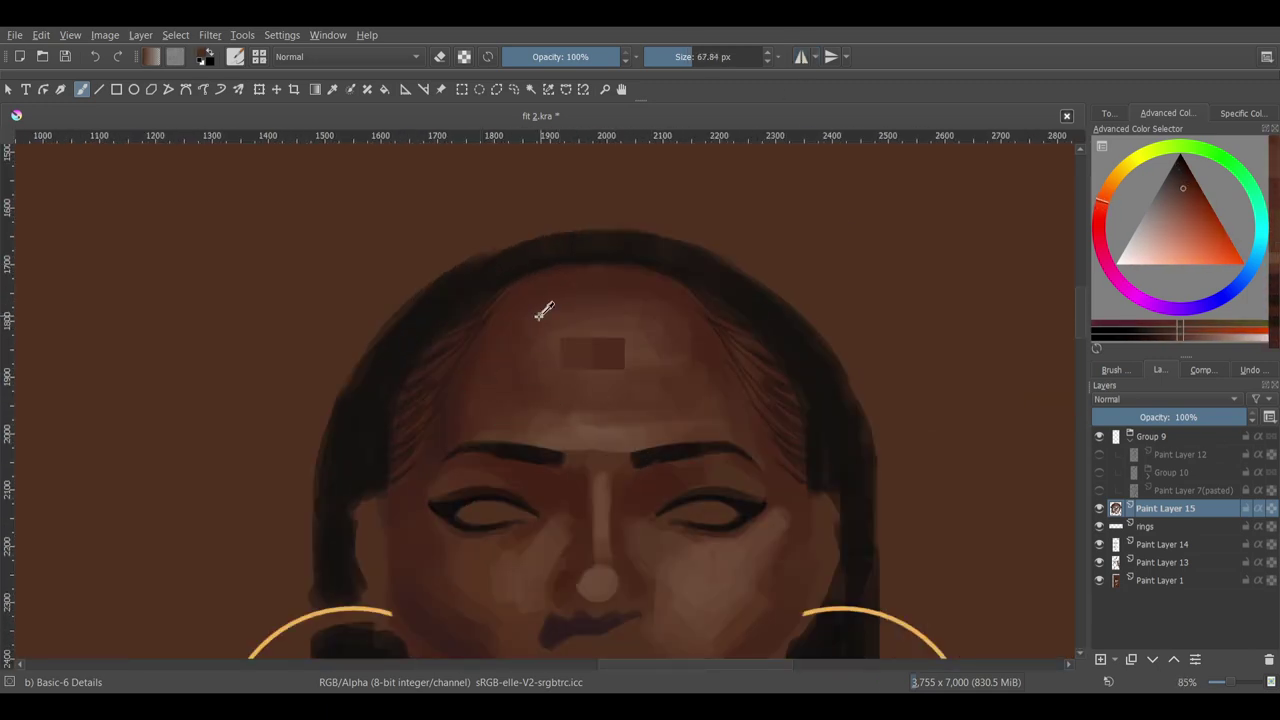
# - Smooth the shading on both cheeks with sampled skin browns, using a 65.61 px brush and a 47.79 px brush
pyautogui.scroll(-3, 734, 331)
pyautogui.scroll(3, 466, 363)
pyautogui.keyDown('ctrl'); pyautogui.click(473, 366); pyautogui.keyUp('ctrl')
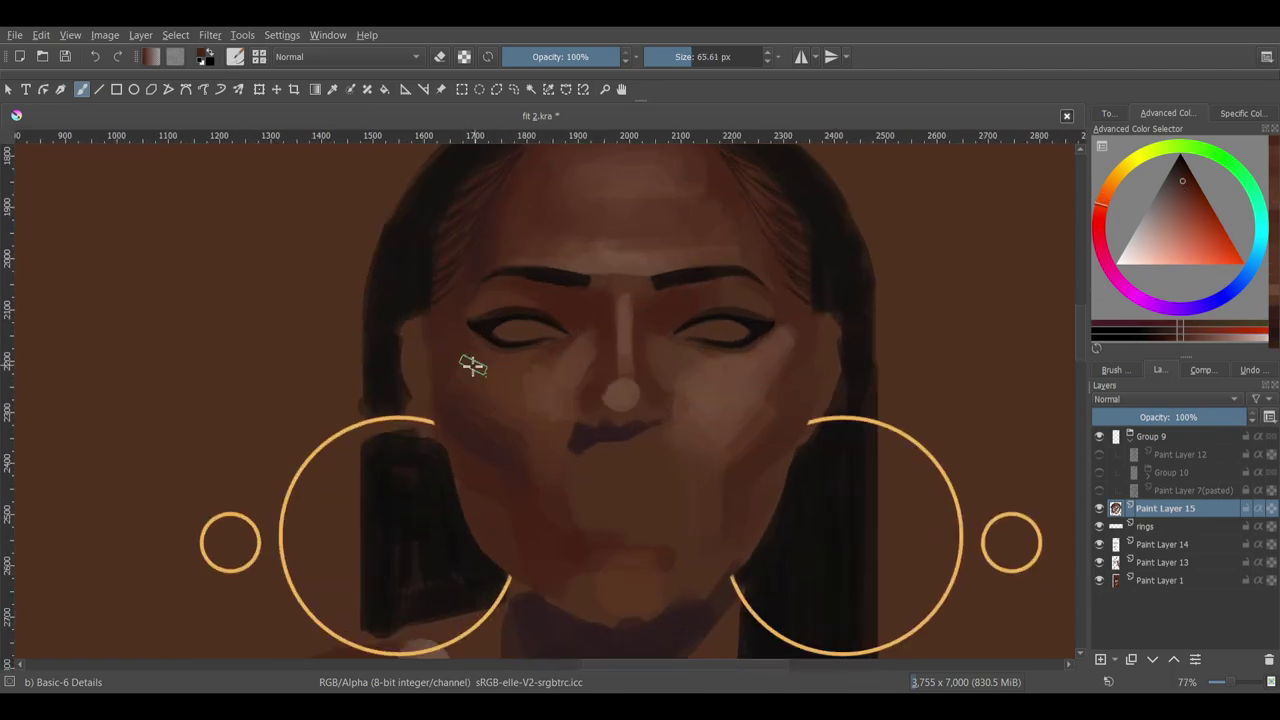
pyautogui.scroll(2, 723, 291)
pyautogui.keyDown('ctrl'); pyautogui.click(663, 391); pyautogui.keyUp('ctrl')
pyautogui.scroll(-1, 663, 451)
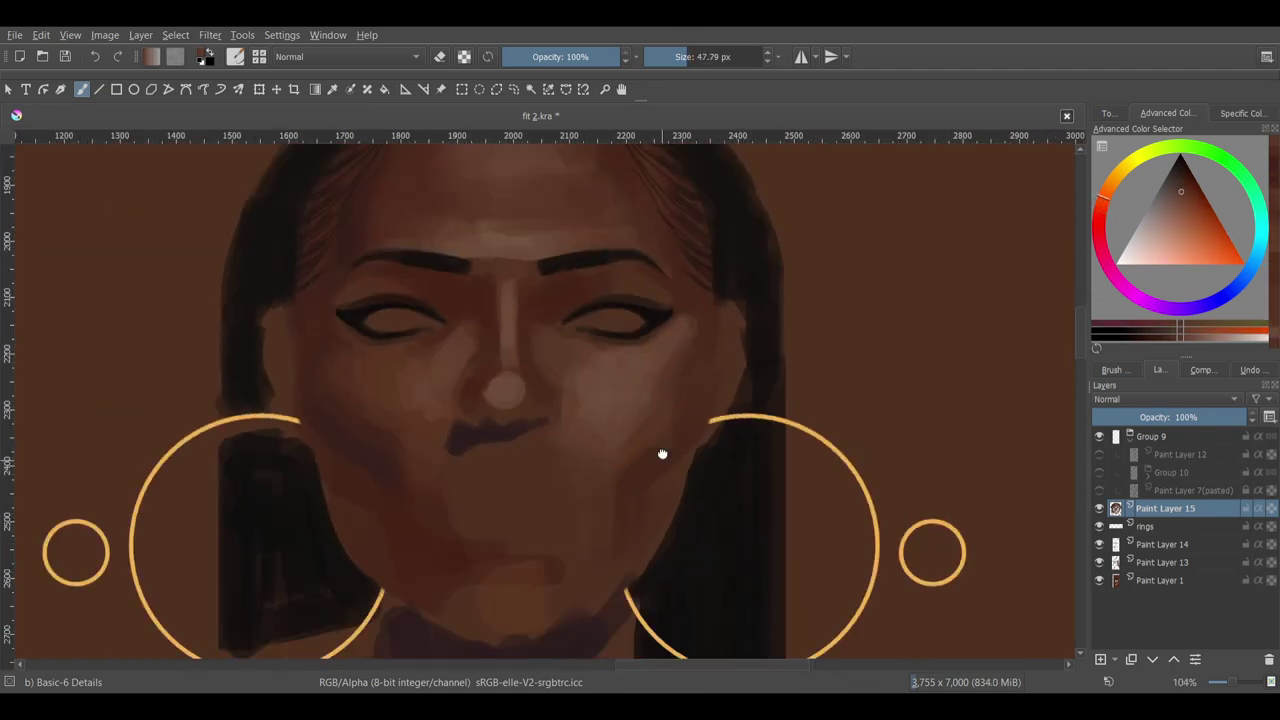
# - Blend the lighter patch on the chin into the surrounding skin with sampled browns, using a 59.19 px brush with mirroring
pyautogui.scroll(-1, 637, 445)
pyautogui.keyDown('ctrl'); pyautogui.click(522, 524); pyautogui.keyUp('ctrl')
pyautogui.press('m')
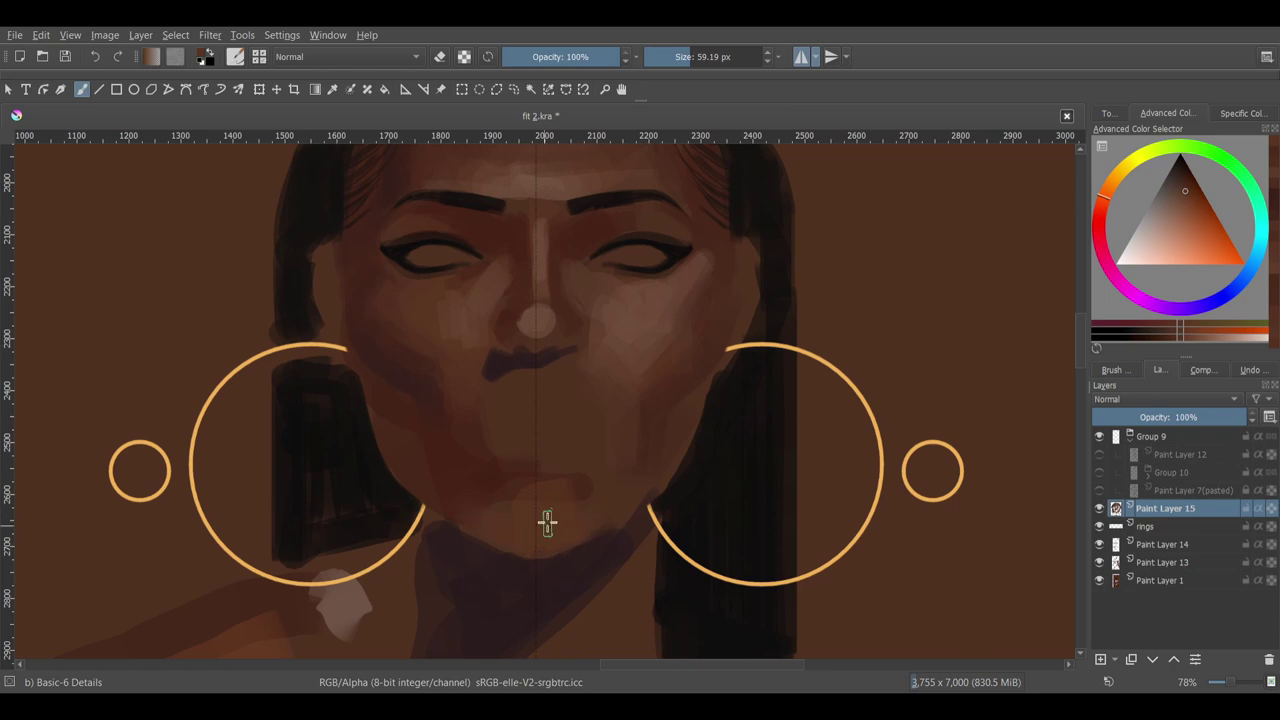
pyautogui.keyDown('ctrl'); pyautogui.click(547, 521); pyautogui.keyUp('ctrl')
# - Reduce the brush to 22.23 px and clean up the chin and jawline edge with a sampled reddish brown
pyautogui.press('[')
pyautogui.press('[')
pyautogui.press('[')
pyautogui.press('[')
pyautogui.press('[')
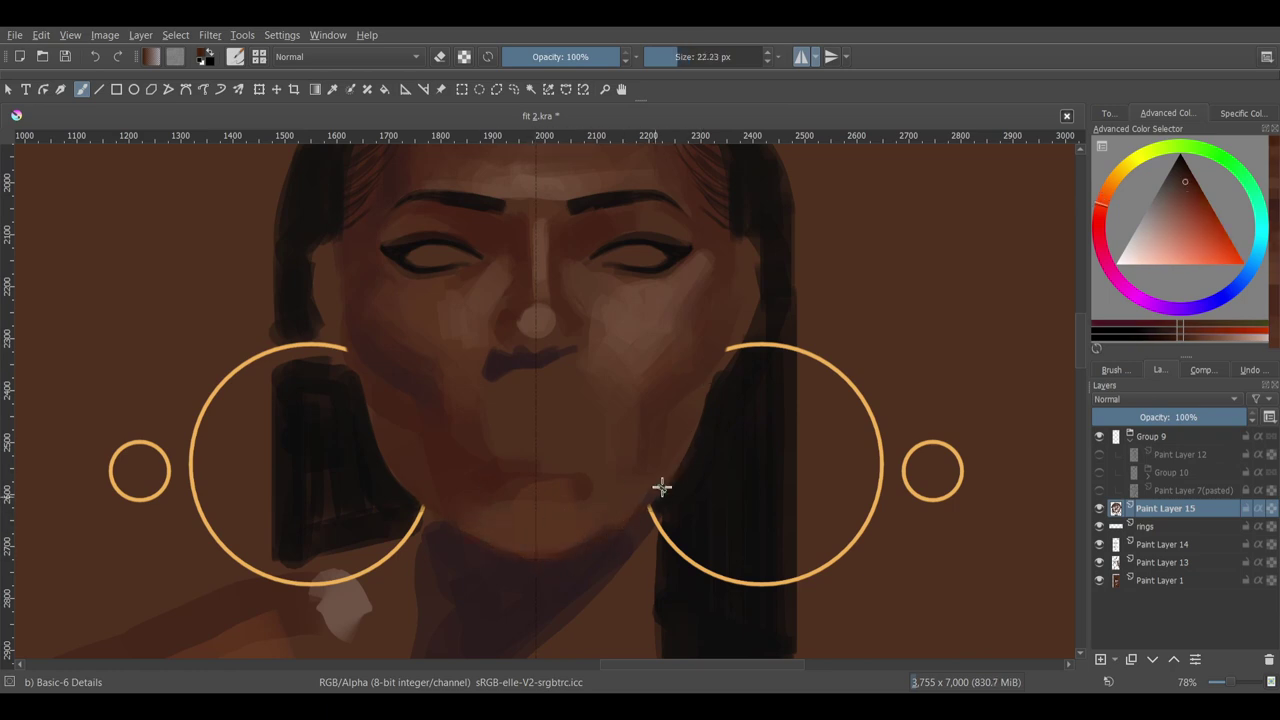
pyautogui.scroll(-2, 686, 486)
pyautogui.scroll(1, 703, 477)
# - Blend the edge of the right cheek highlight with a sampled brown, using a 37.07 px brush without mirroring
pyautogui.press('m')
pyautogui.press(']')
pyautogui.press(']')
pyautogui.press(']')
pyautogui.keyDown('ctrl'); pyautogui.click(700, 380); pyautogui.keyUp('ctrl')
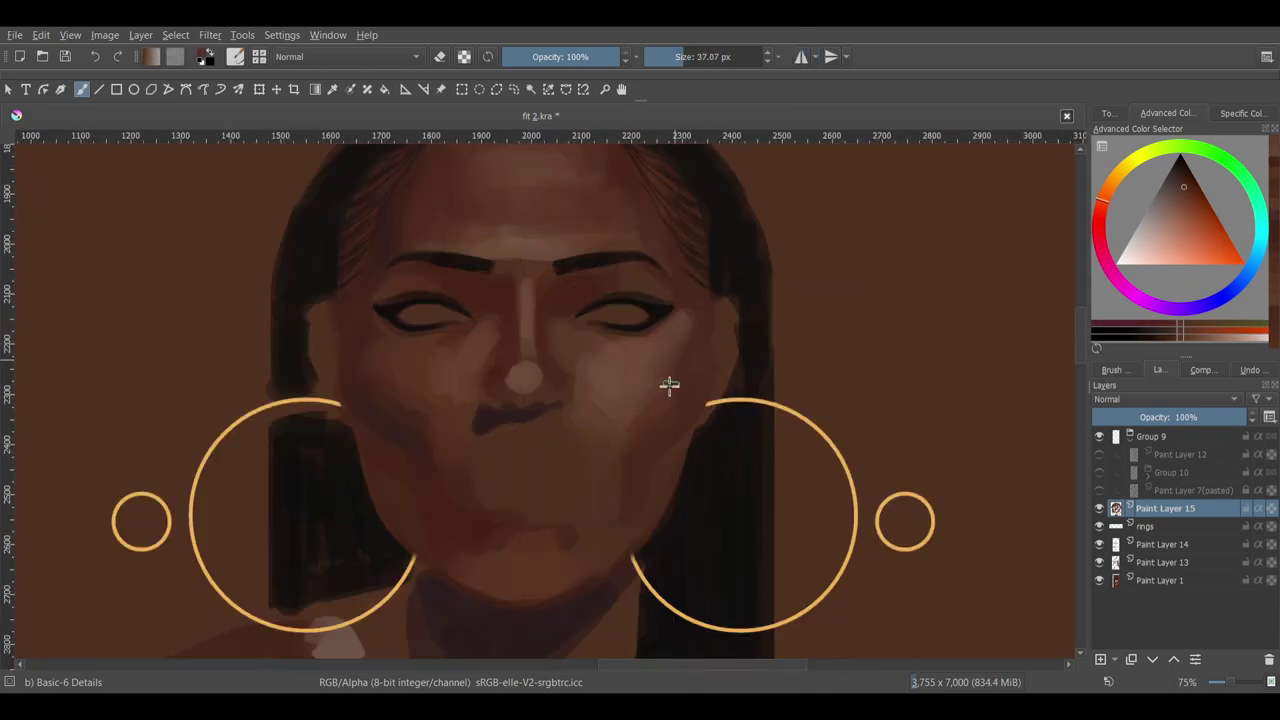
pyautogui.scroll(-2, 682, 318)
# - Sample a color from the reference portrait, show Paint Layer 12 and paint a mirrored red upper lip with a 27.19 px brush
pyautogui.scroll(-3, 934, 349)
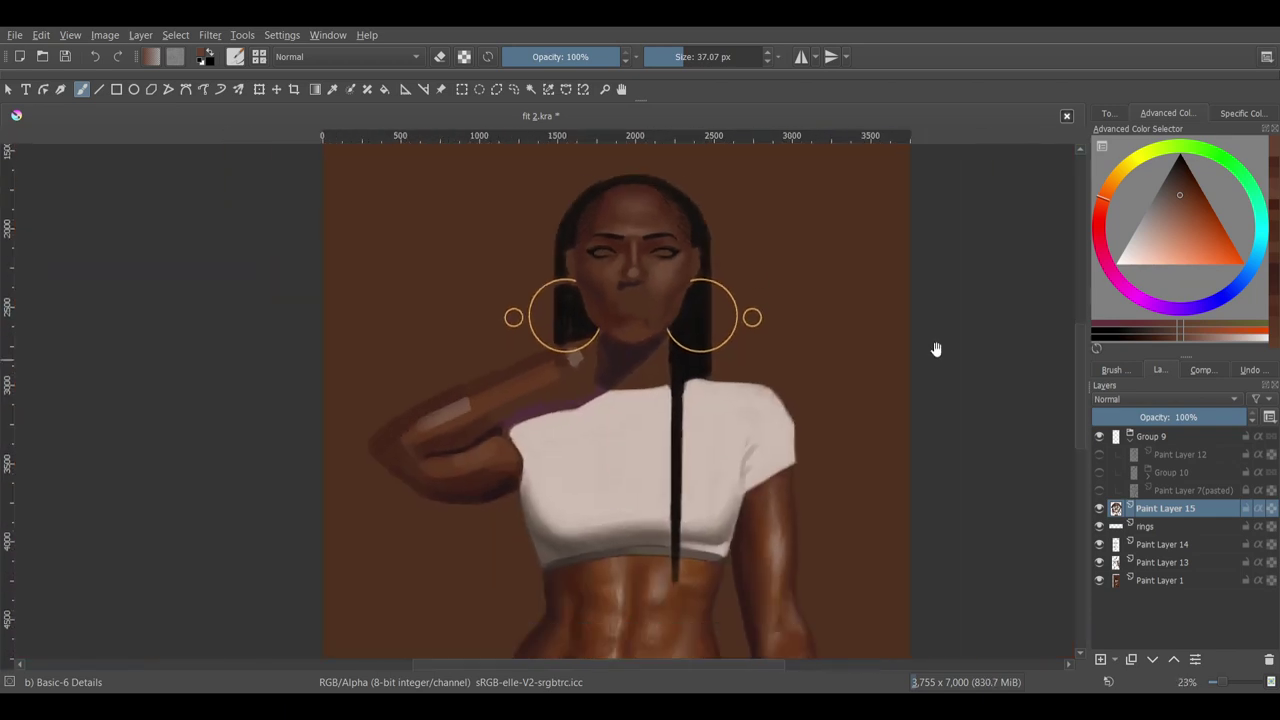
pyautogui.scroll(2, 885, 403)
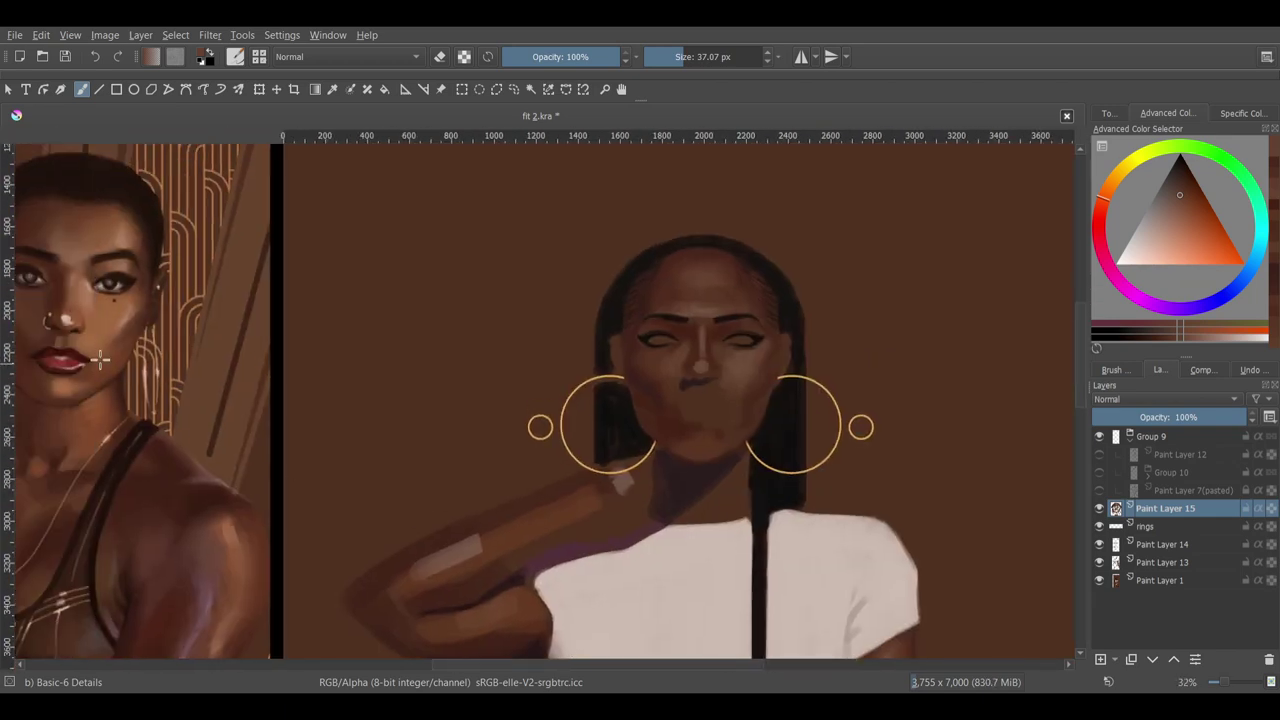
pyautogui.keyDown('ctrl'); pyautogui.click(100, 358); pyautogui.keyUp('ctrl')
pyautogui.scroll(5, 697, 404)
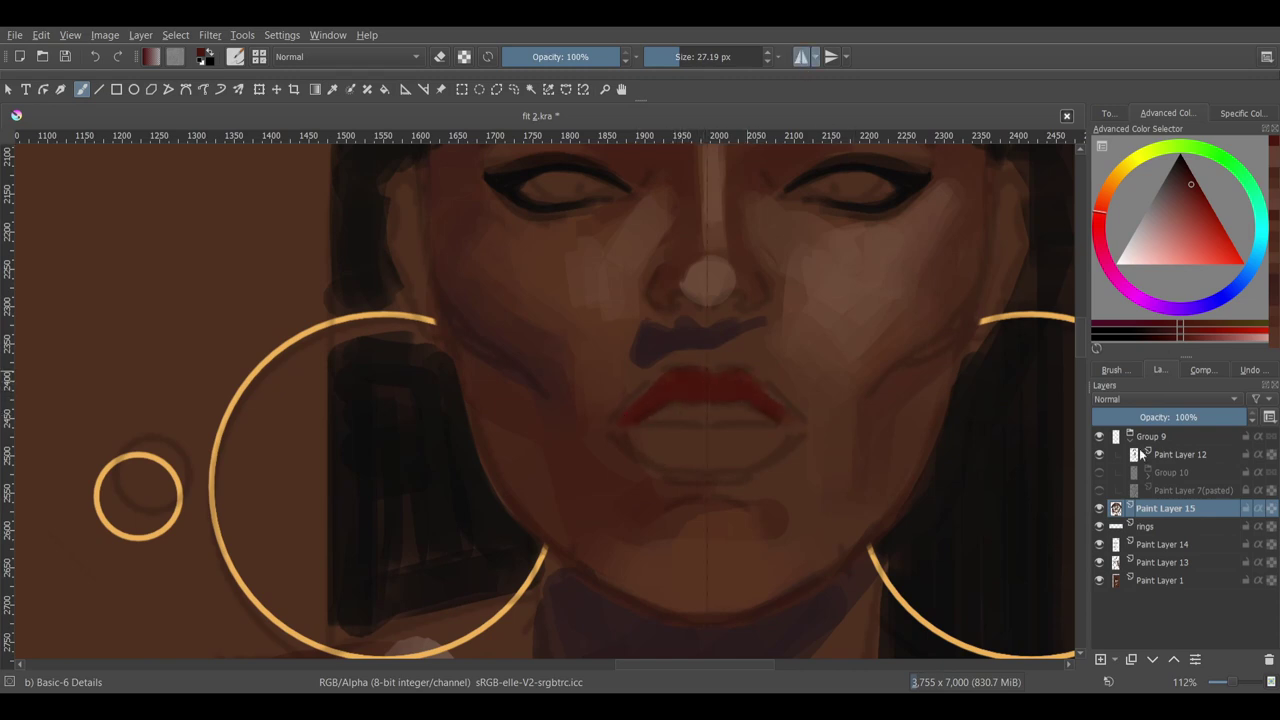
# - Darken the upper lip's edge and paint the lower lip with pink sampled from the reference lips and a dark red underside
pyautogui.scroll(-6, 628, 420)
pyautogui.scroll(6, 681, 458)
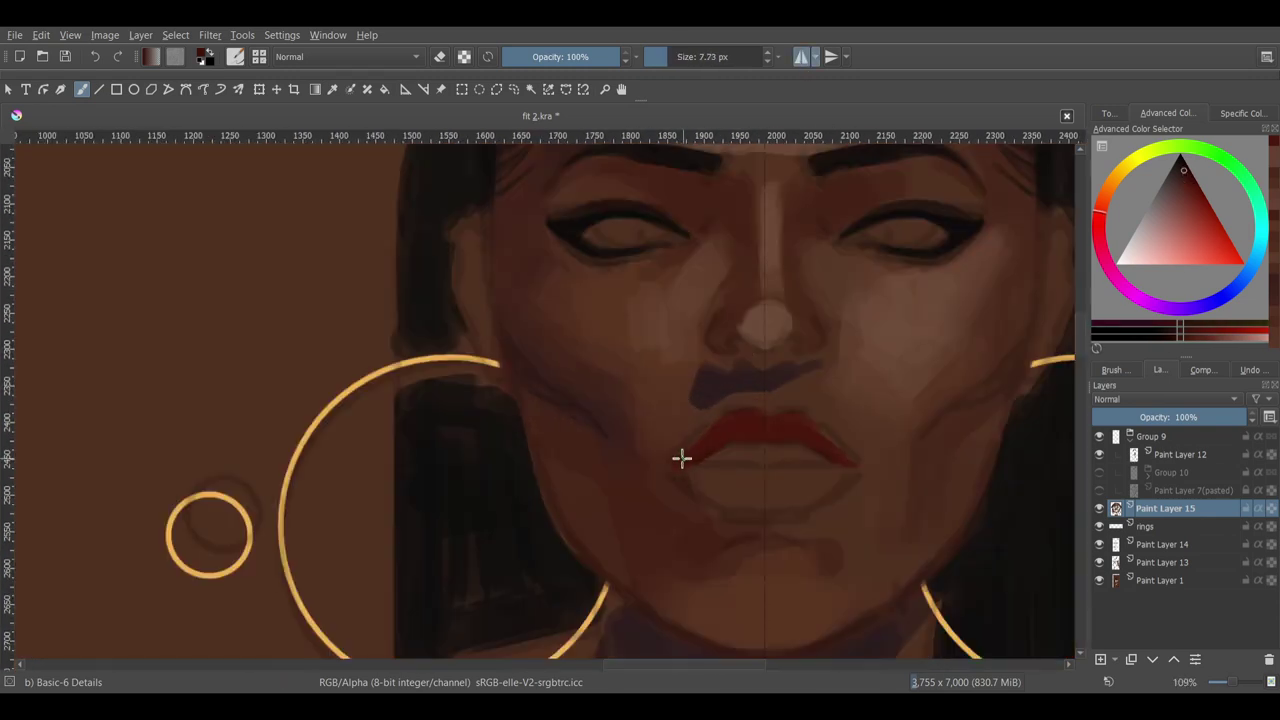
pyautogui.scroll(-5, 761, 426)
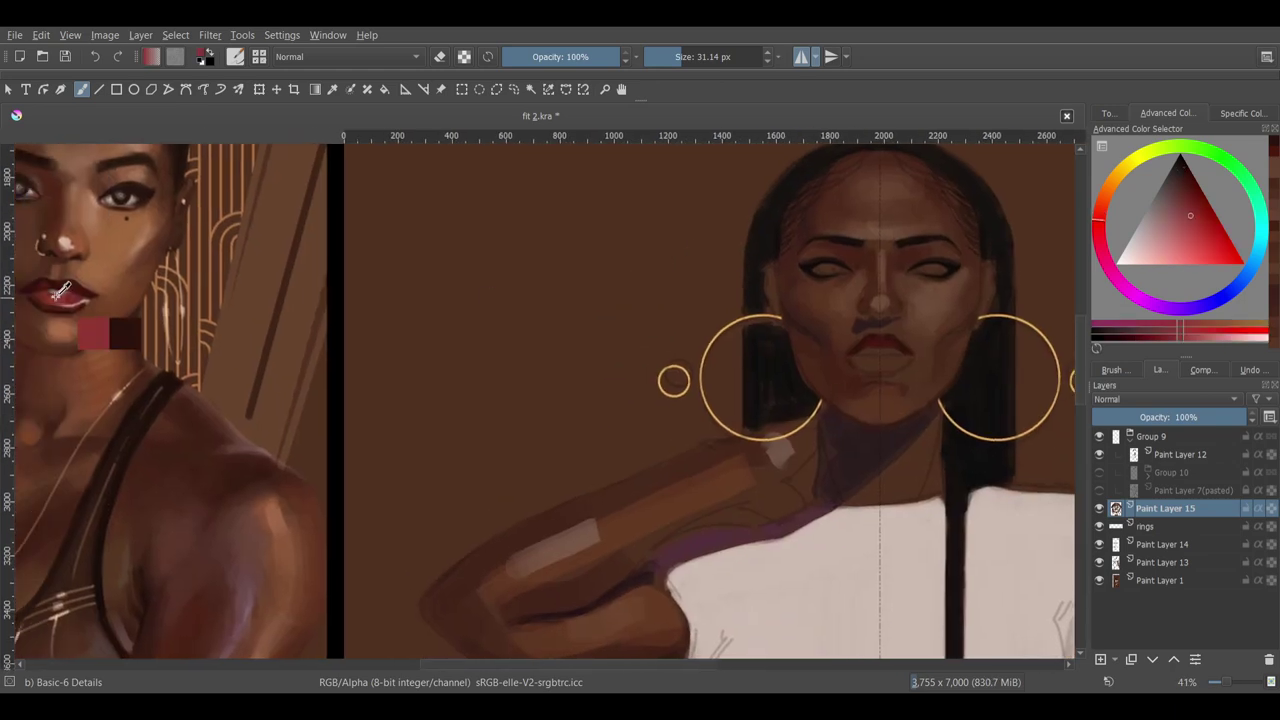
pyautogui.scroll(3, 777, 384)
pyautogui.keyDown('ctrl'); pyautogui.click(796, 400); pyautogui.keyUp('ctrl')
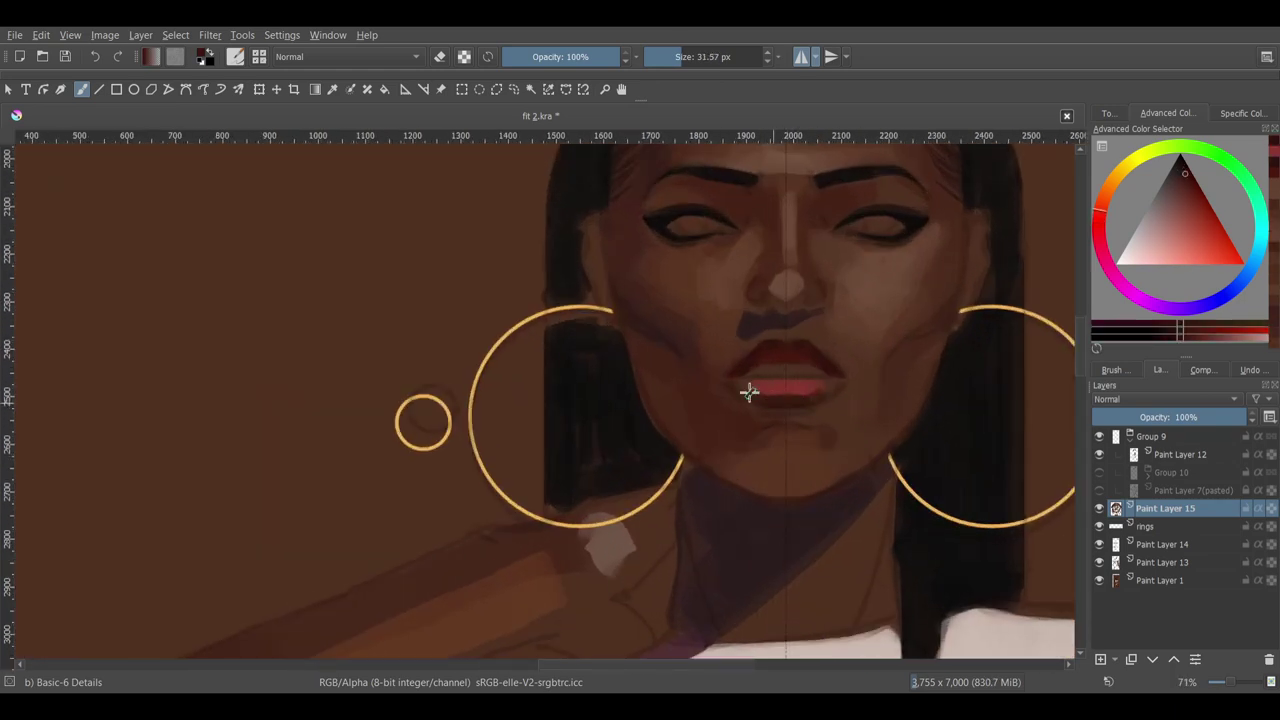
# - Hide Paint Layer 12 and refine the dark red outline of both lips with mirrored strokes, using a 13 px brush
pyautogui.scroll(-2, 749, 392)
pyautogui.scroll(4, 714, 371)
pyautogui.keyDown('ctrl'); pyautogui.click(697, 399); pyautogui.keyUp('ctrl')
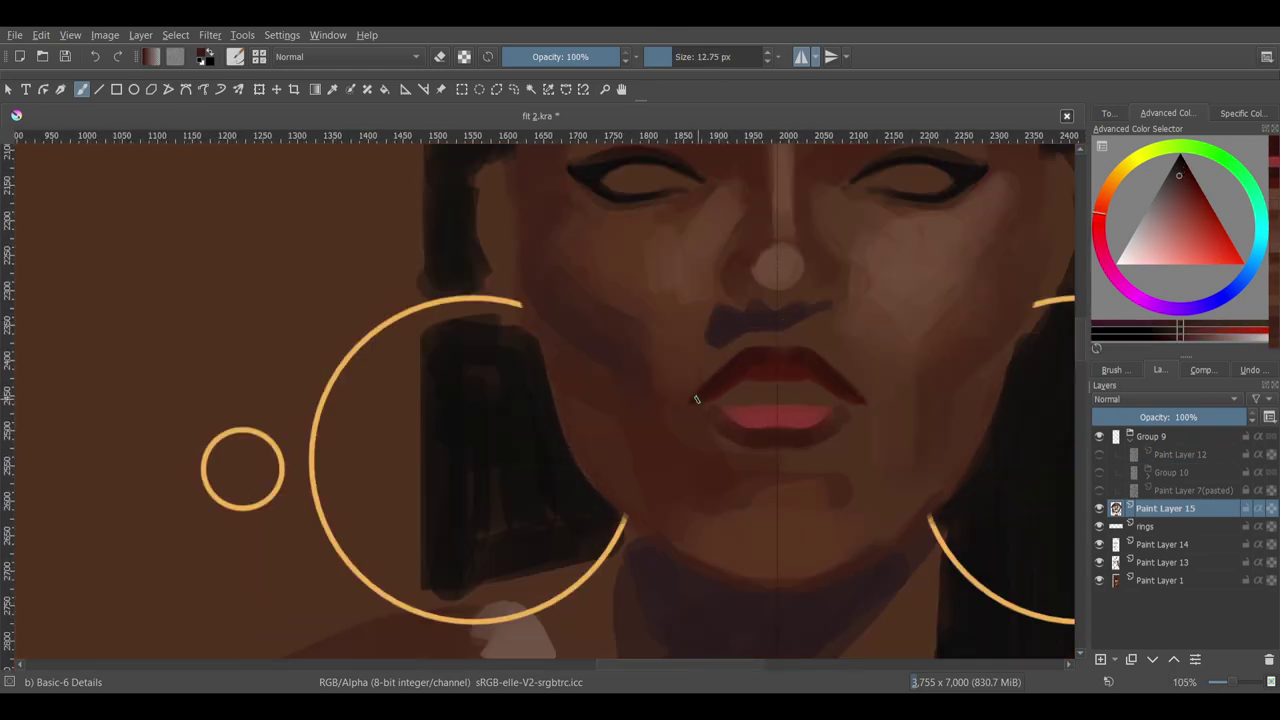
pyautogui.scroll(-3, 930, 400)
pyautogui.scroll(3, 738, 442)
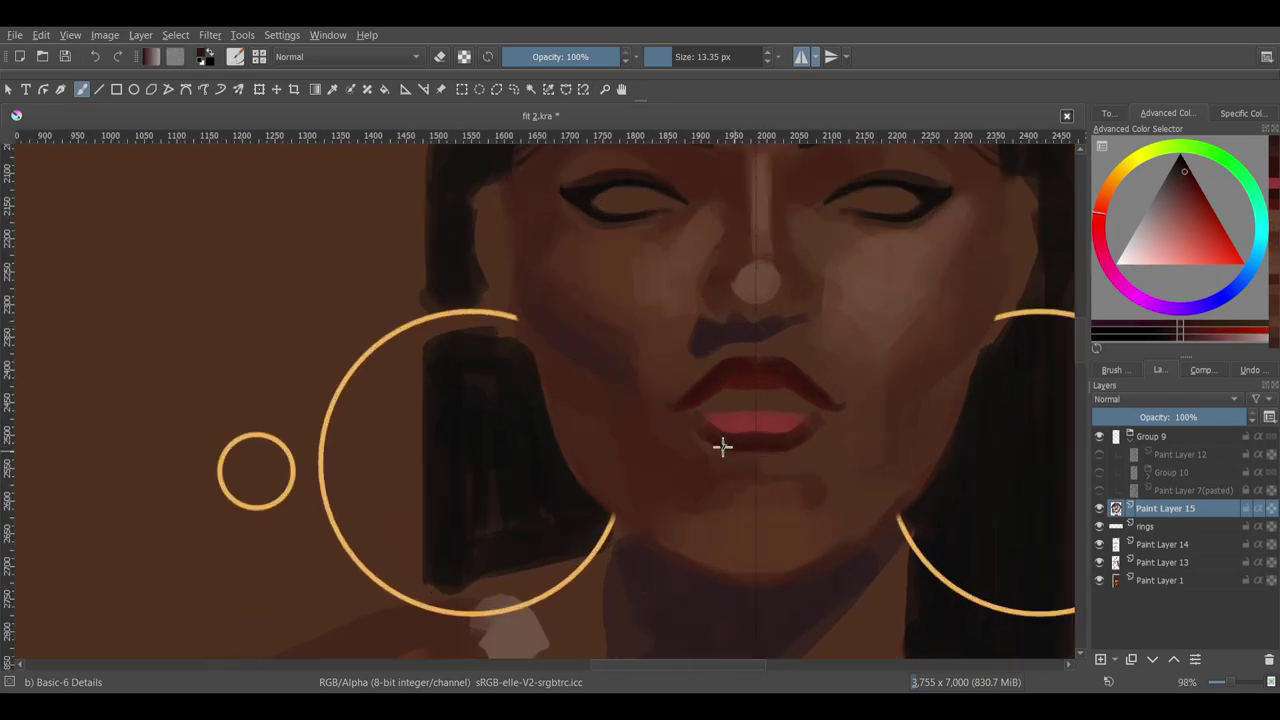
# - Rotate the canvas and extend the dark lip contours to both mouth corners with mirrored strokes, using a 13.35 px brush
pyautogui.scroll(-3, 722, 446)
pyautogui.scroll(1, 766, 477)
pyautogui.scroll(3, 763, 540)
pyautogui.hotkey('ctrl', '[')
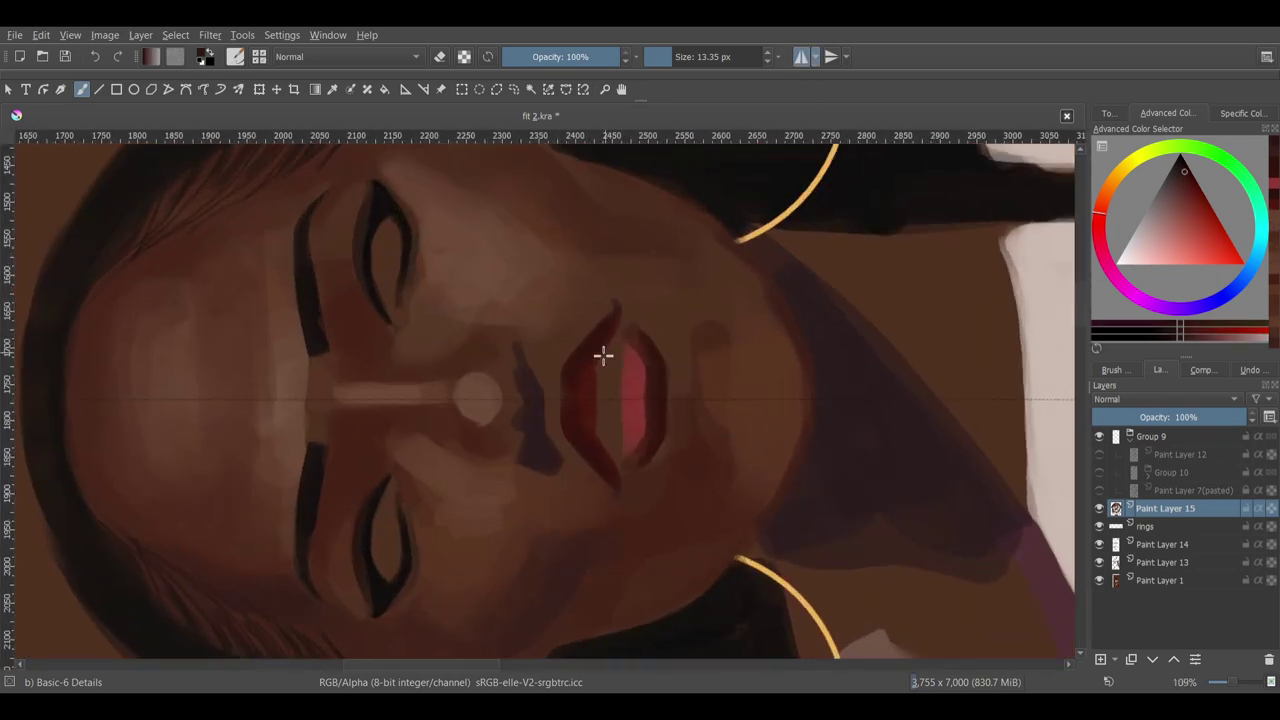
pyautogui.keyDown('ctrl'); pyautogui.click(646, 323); pyautogui.keyUp('ctrl')
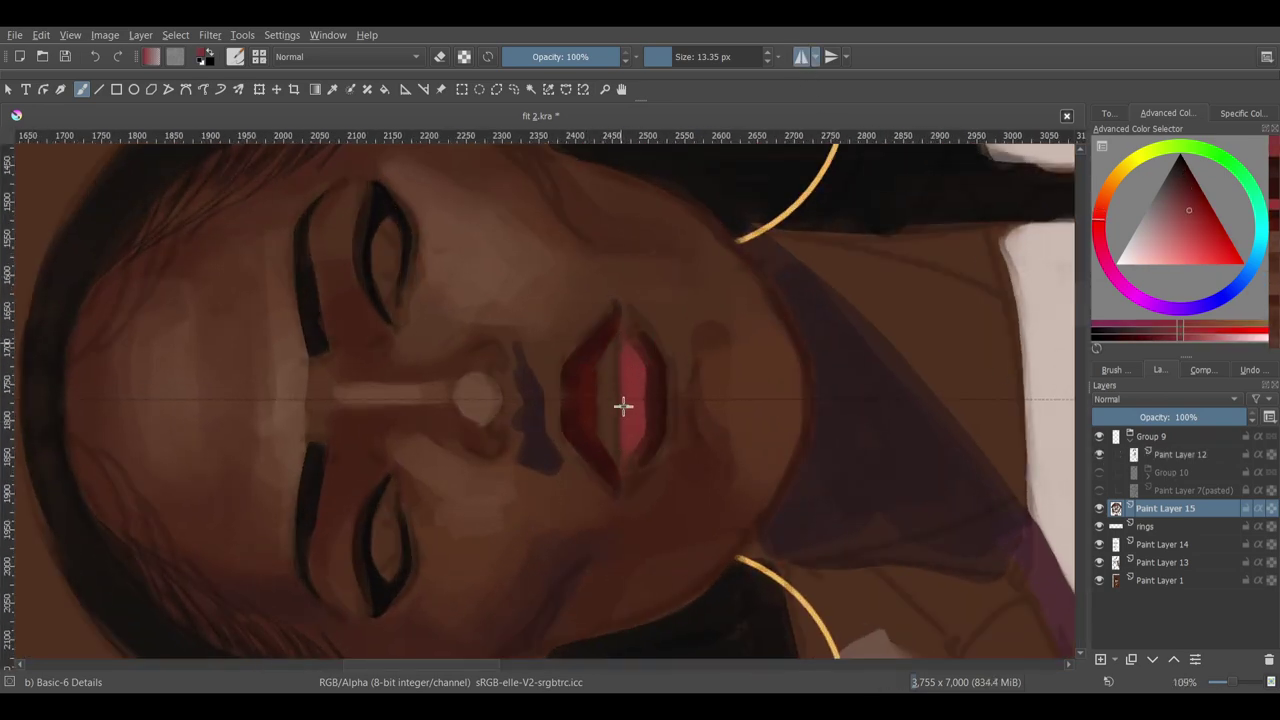
# - Extend and blend the lower lip's pink with sampled reds in mirrored strokes, using a 17.23 px brush
pyautogui.scroll(1, 622, 405)
pyautogui.press('[')
pyautogui.keyDown('ctrl'); pyautogui.click(662, 397); pyautogui.keyUp('ctrl')
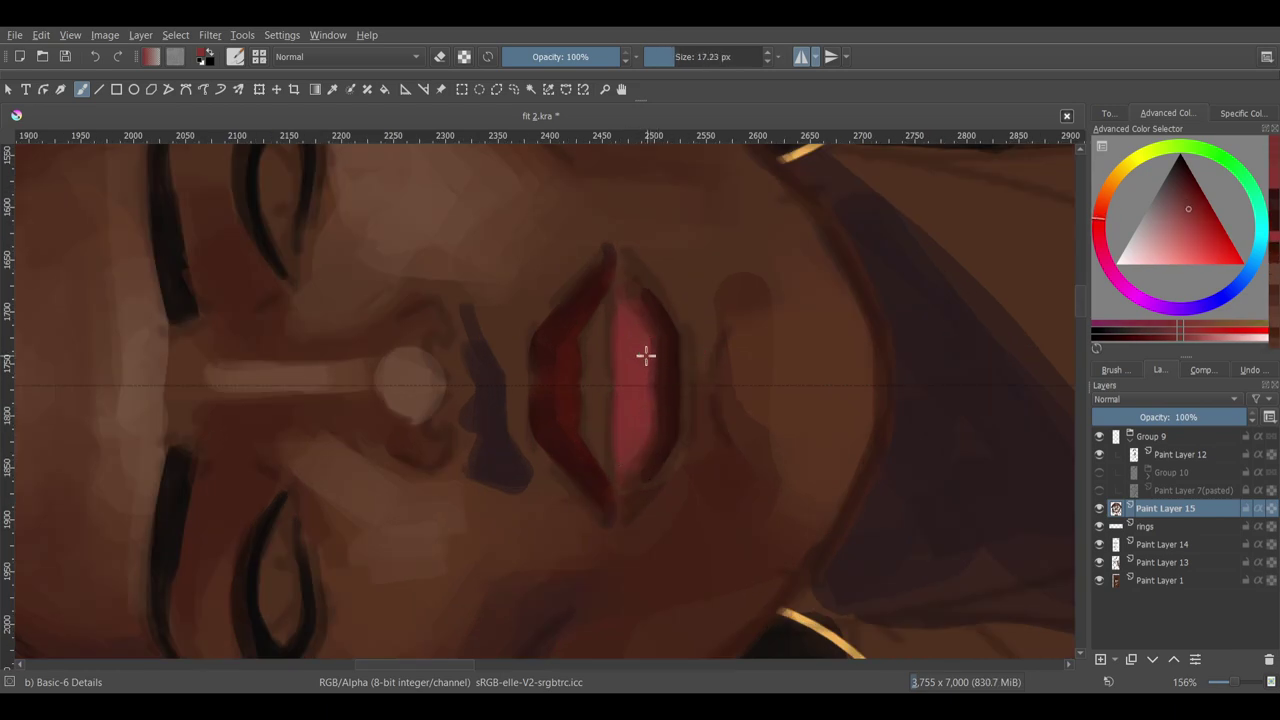
pyautogui.moveTo(620, 497); pyautogui.dragTo(607, 390)
pyautogui.keyDown('ctrl'); pyautogui.click(590, 348); pyautogui.keyUp('ctrl')
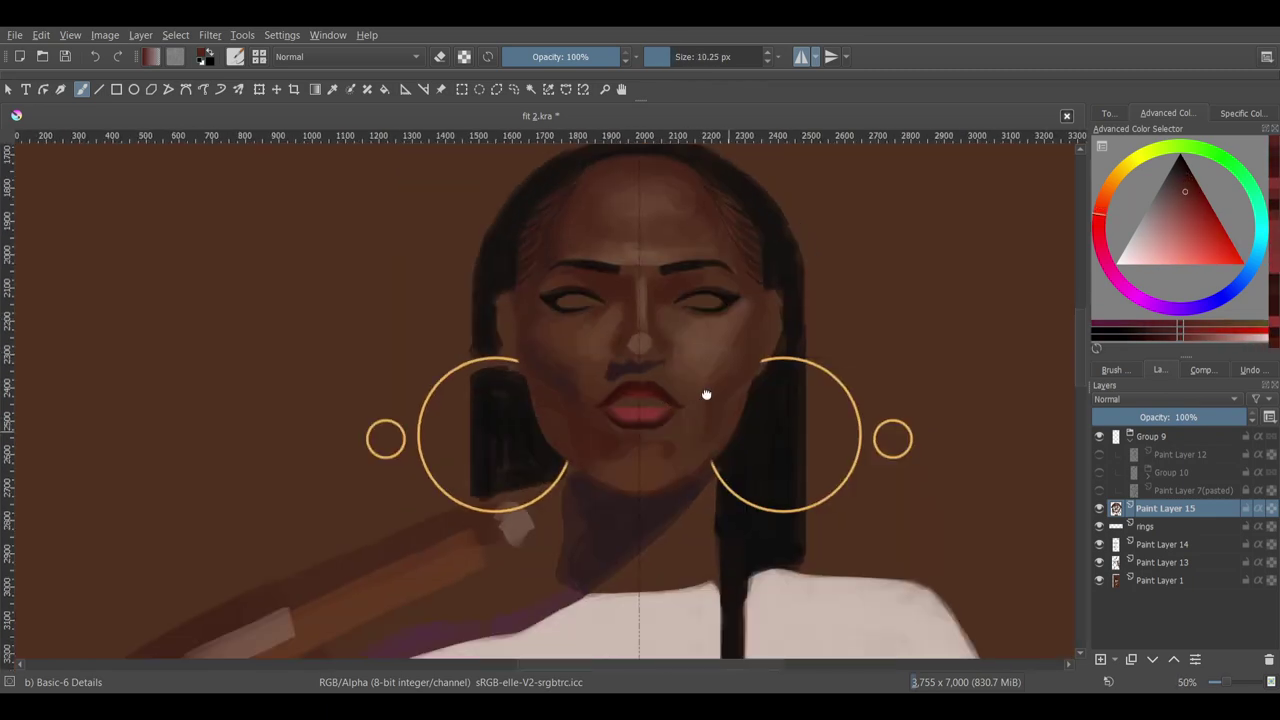
# - Paint mirrored near-black shadows into both inner corners of the mouth, using a 7.86 px brush
pyautogui.press('5')
pyautogui.scroll(2, 706, 394)
pyautogui.press('[')
pyautogui.keyDown('ctrl'); pyautogui.click(600, 283); pyautogui.keyUp('ctrl')
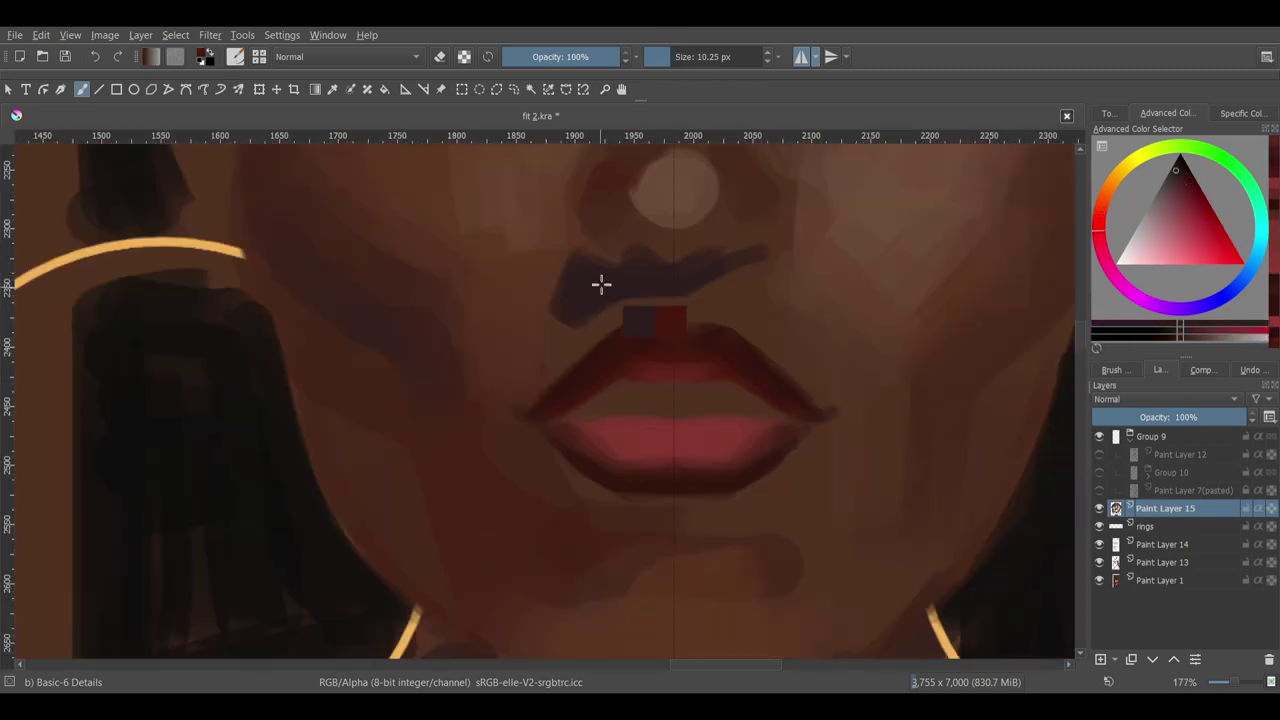
pyautogui.press('[')
pyautogui.press('[')
pyautogui.scroll(-3, 568, 412)
pyautogui.scroll(3, 586, 423)
pyautogui.keyDown('ctrl'); pyautogui.click(586, 423); pyautogui.keyUp('ctrl')
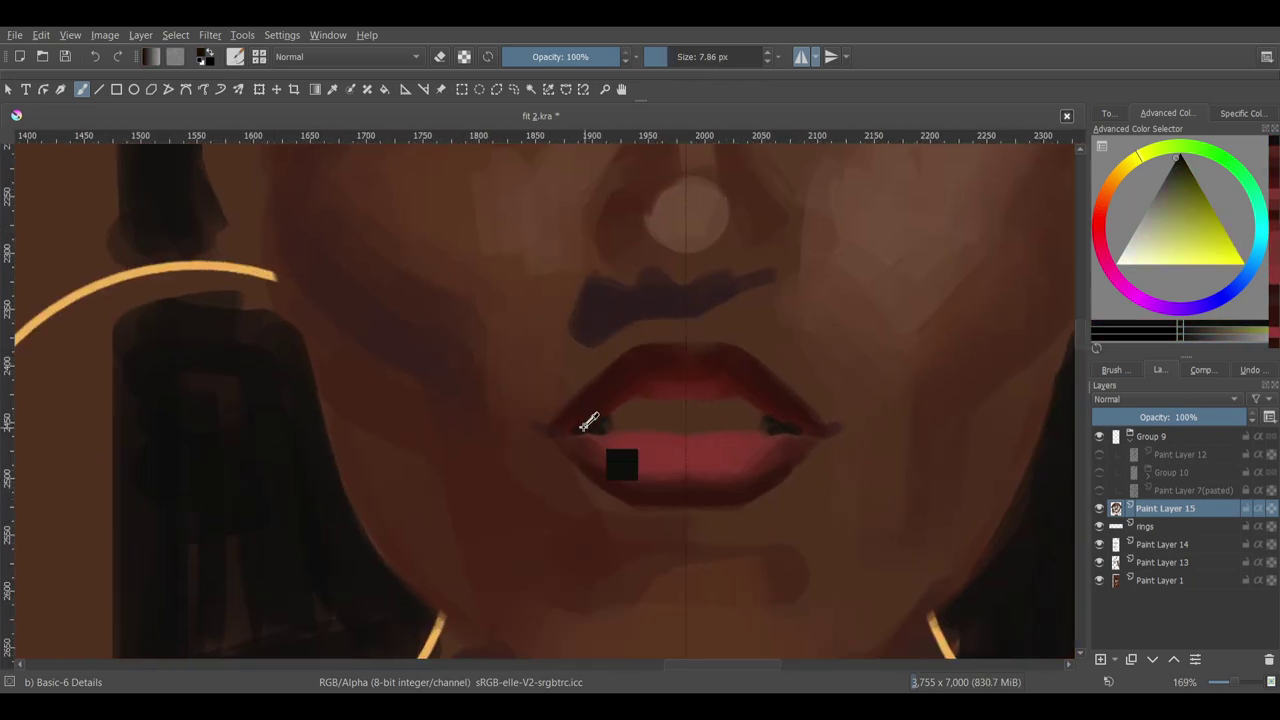
# - Refine the lip edges around the dark mouth corners with a sampled dark red, using a 3.99 px brush
pyautogui.press(']')
pyautogui.scroll(-3, 764, 451)
pyautogui.press('4')
pyautogui.press('4')
pyautogui.scroll(3, 686, 317)
pyautogui.keyDown('ctrl'); pyautogui.click(613, 432); pyautogui.keyUp('ctrl')
pyautogui.press('[')
pyautogui.press('[')
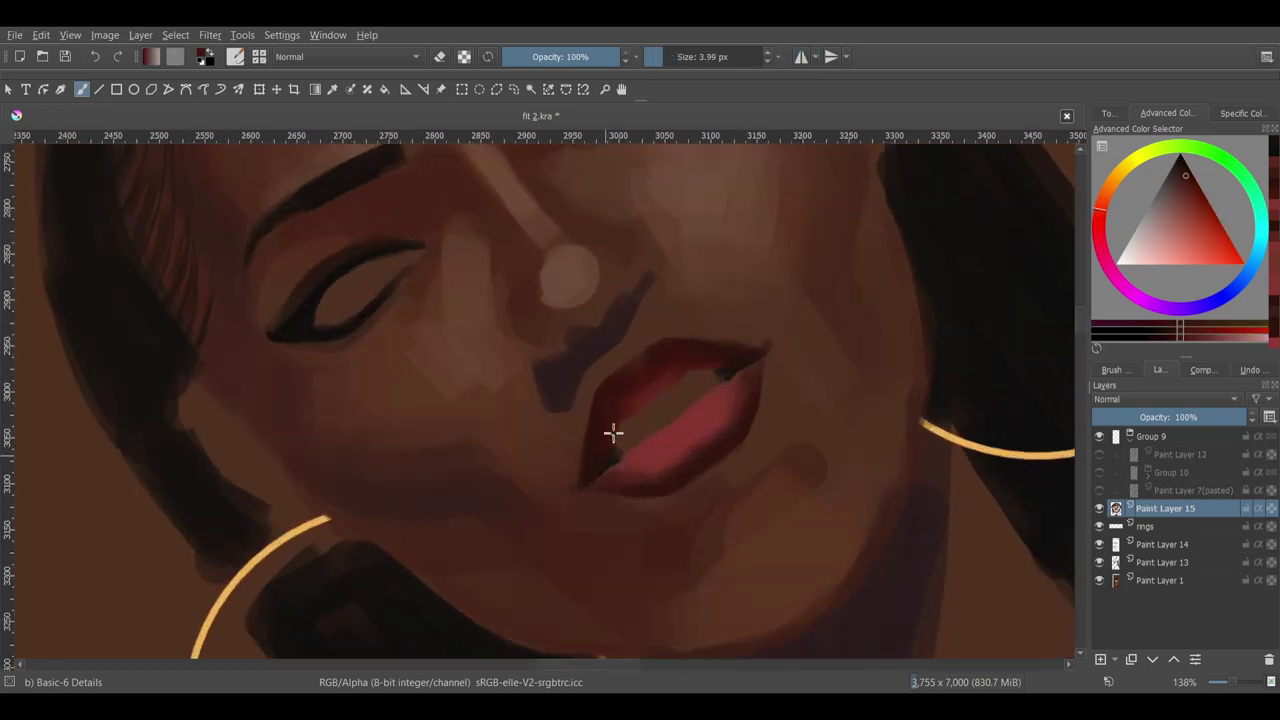
# - Soften the red shading of both lips with sampled reds, using a 26.56 px brush and a 21.12 px brush
pyautogui.press(']')
pyautogui.press(']')
pyautogui.scroll(-2, 651, 371)
pyautogui.press('5')
pyautogui.scroll(-2, 677, 471)
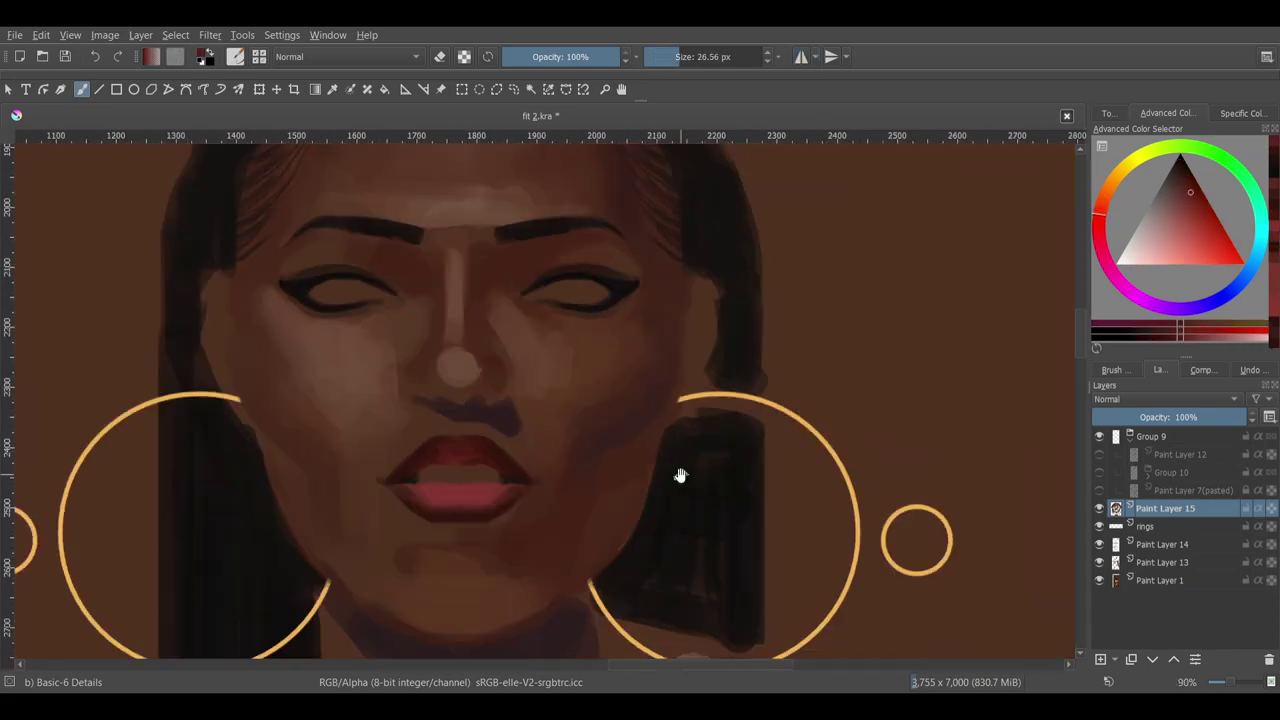
pyautogui.scroll(3, 557, 343)
pyautogui.press('4')
pyautogui.press('4')
pyautogui.scroll(-3, 715, 265)
pyautogui.press('[')
pyautogui.scroll(2, 478, 420)
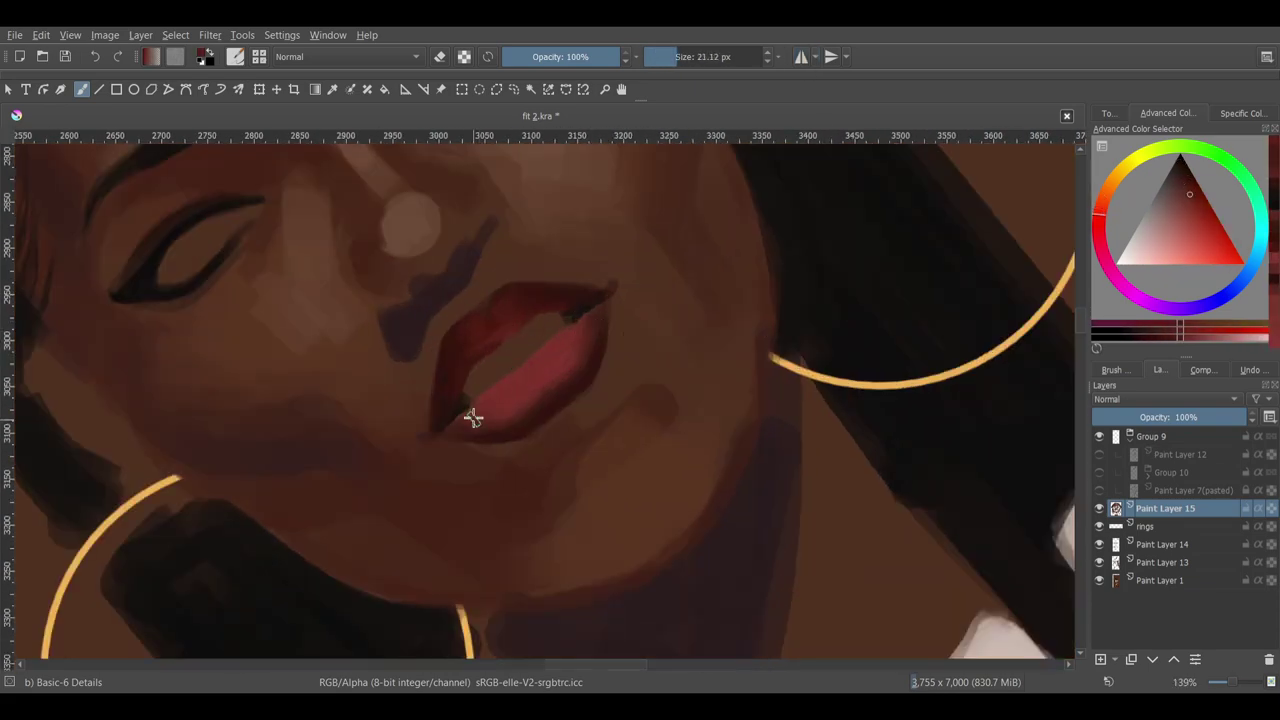
# - Sharpen the mouth corners and the lower lip's edge with a sampled dark brown, using a 6.02 px brush
pyautogui.press('[')
pyautogui.press('[')
pyautogui.press('[')
pyautogui.scroll(-3, 473, 418)
pyautogui.press('5')
pyautogui.press('4')
pyautogui.press('4')
pyautogui.scroll(3, 726, 417)
pyautogui.keyDown('ctrl'); pyautogui.click(695, 313); pyautogui.keyUp('ctrl')
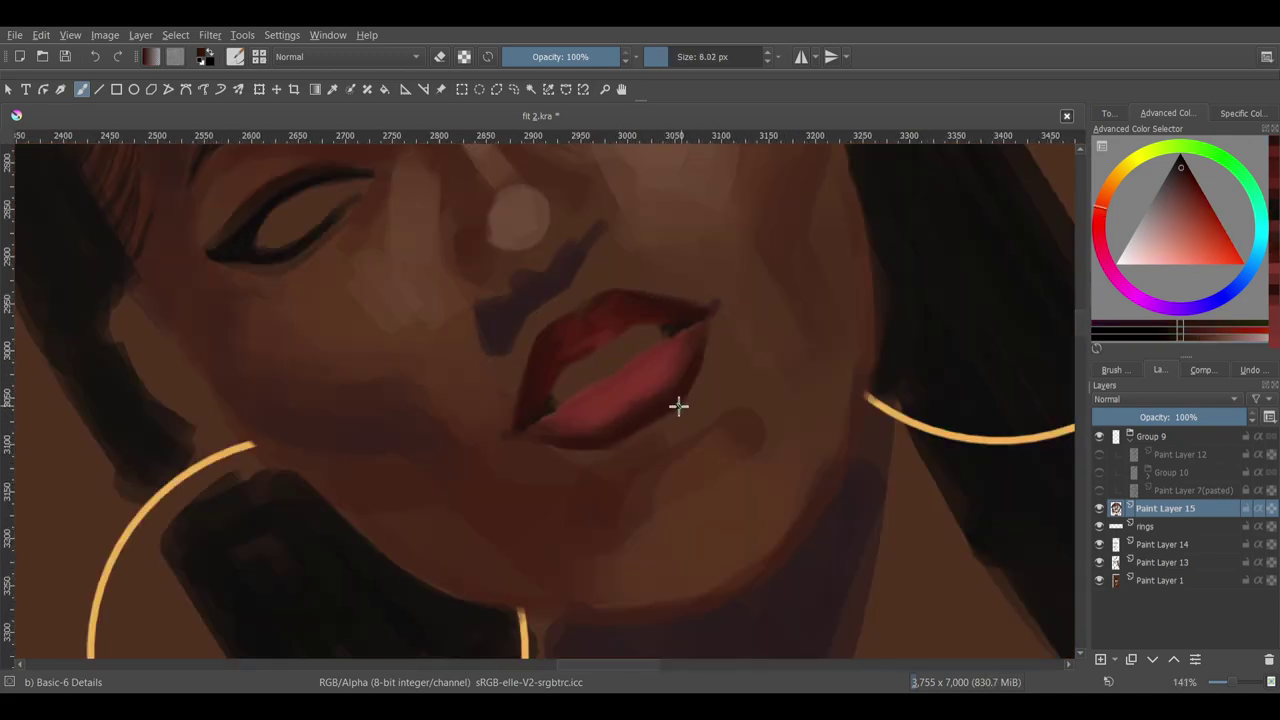
pyautogui.scroll(-3, 597, 446)
pyautogui.press('5')
pyautogui.press('4')
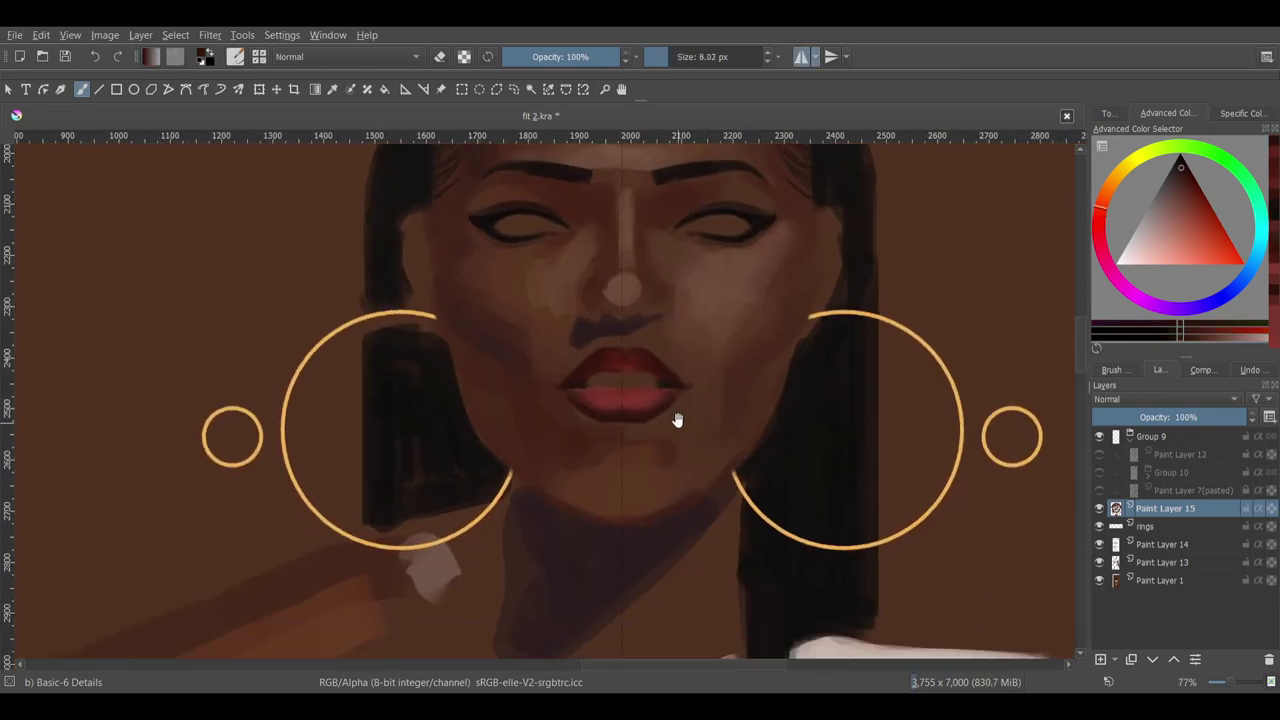
# - Turn off horizontal mirroring and paint a dark purple shadow beneath the lower lip with a 29.84 px brush
pyautogui.press('5')
pyautogui.click(801, 56)
pyautogui.press('4')
pyautogui.scroll(1, 629, 372)
pyautogui.press(']')
pyautogui.press(']')
pyautogui.press(']')
pyautogui.press(']')
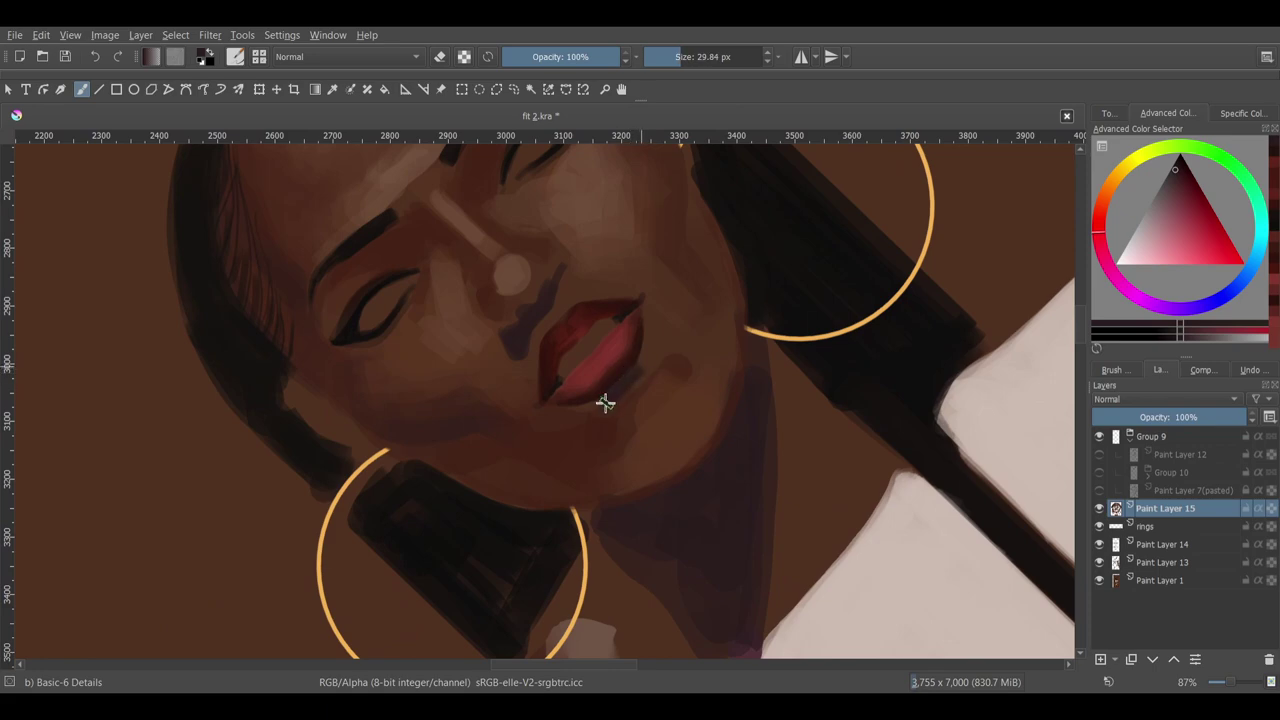
# - Blend the shadow beneath the lower lip into the chin with a sampled brown, enlarging the brush from 65.60 to 77.49 px
pyautogui.press('5')
pyautogui.keyDown('ctrl'); pyautogui.click(580, 466); pyautogui.keyUp('ctrl')
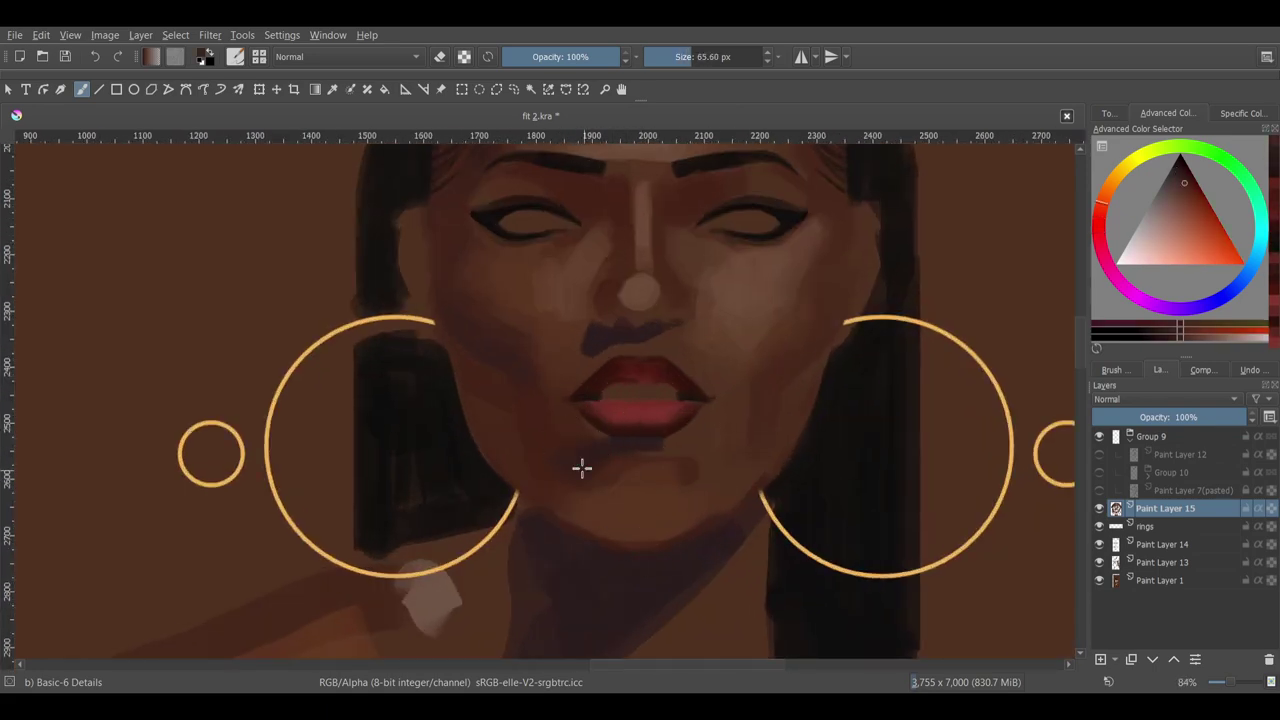
pyautogui.scroll(-2, 609, 506)
pyautogui.press('5')
pyautogui.press(']')
pyautogui.press(']')
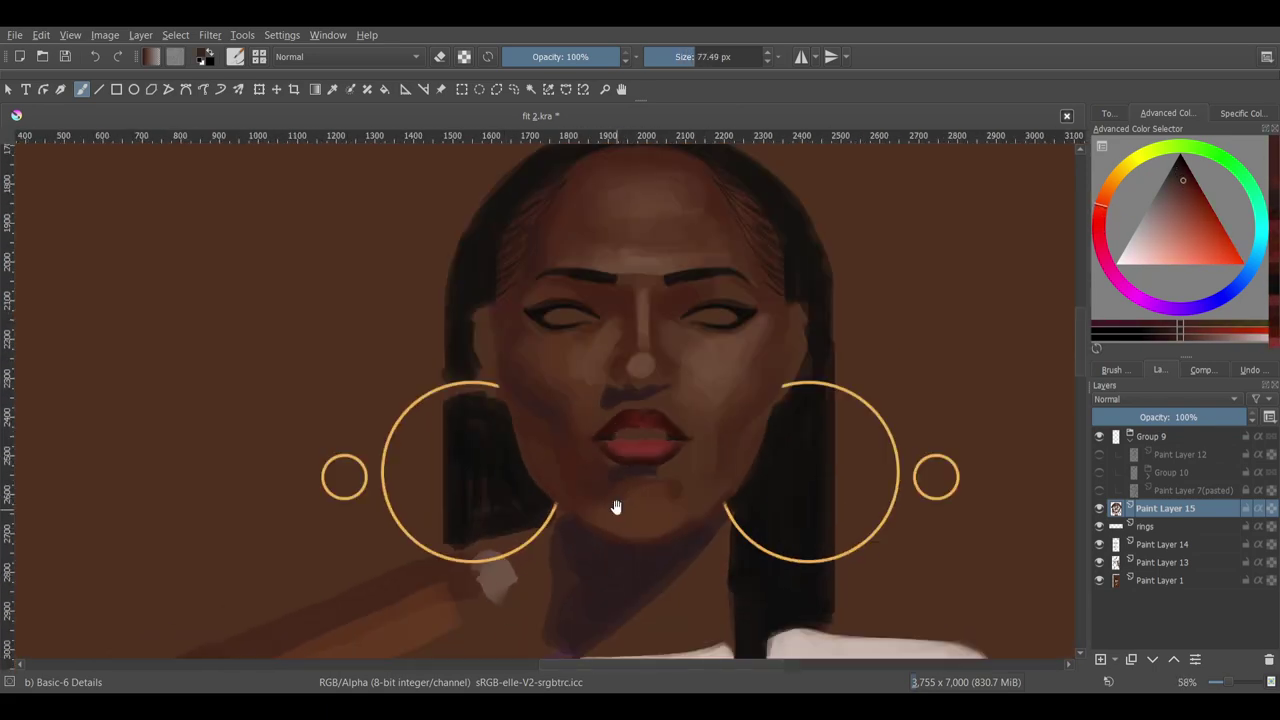
# - Blend the cheek shading on both sides of the mouth with sampled browns, using a 95.41 px brush
pyautogui.scroll(1, 616, 507)
pyautogui.press('4')
pyautogui.press('4')
pyautogui.press('4')
pyautogui.press('5')
pyautogui.scroll(-1, 623, 403)
pyautogui.scroll(1, 551, 447)
pyautogui.press(']')
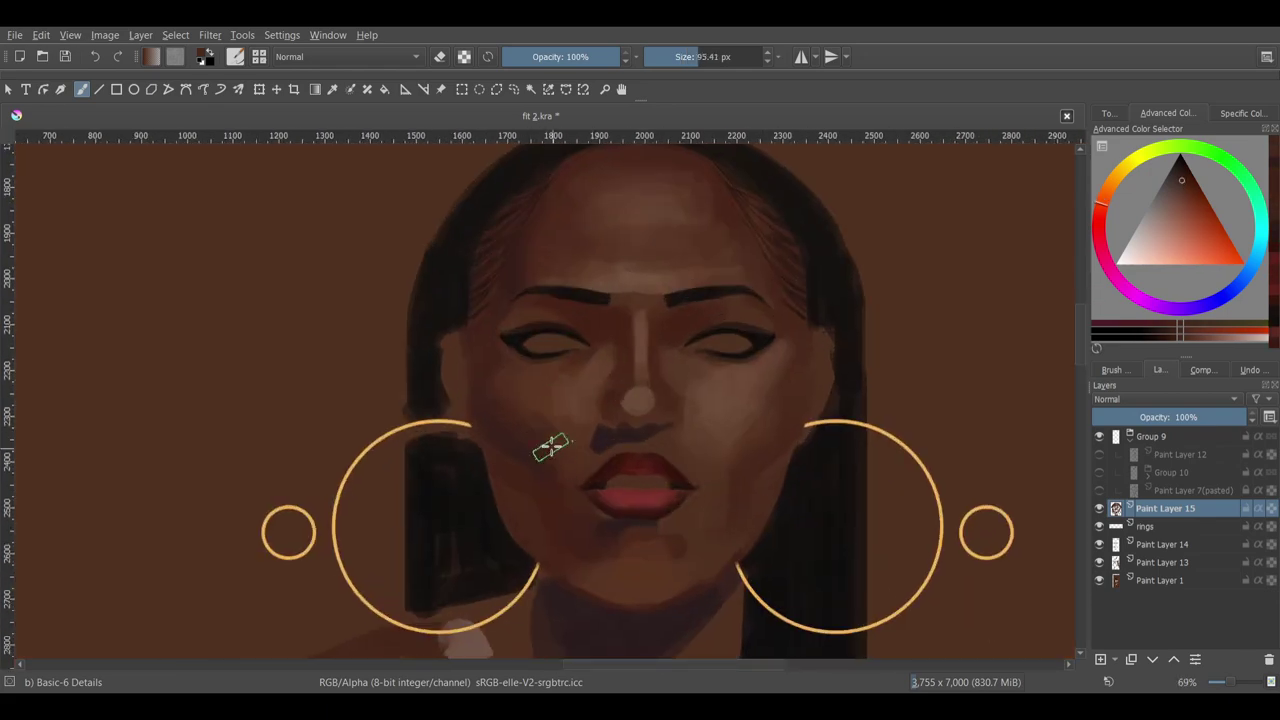
pyautogui.keyDown('ctrl'); pyautogui.click(551, 447); pyautogui.keyUp('ctrl')
pyautogui.scroll(-2, 543, 437)
pyautogui.scroll(1, 609, 514)
pyautogui.keyDown('ctrl'); pyautogui.click(620, 448); pyautogui.keyUp('ctrl')
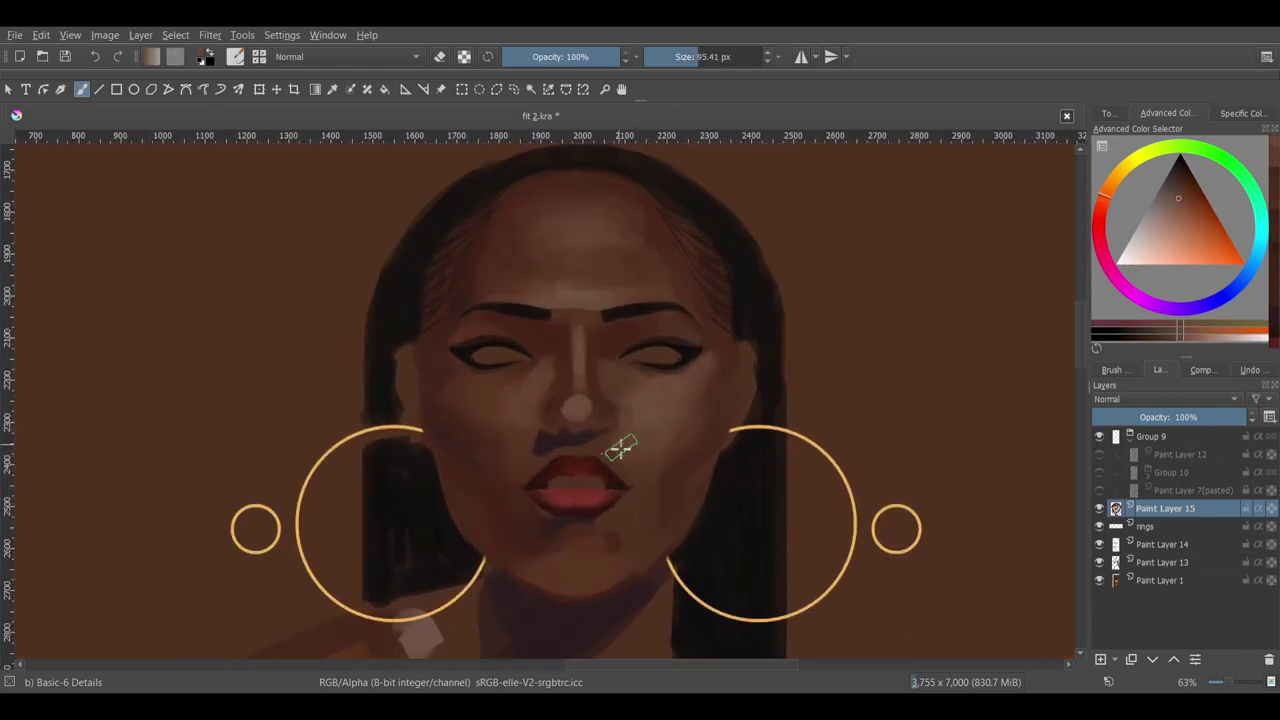
# - Clean up the skin along the upper lip's outer edge with a sampled brown, using 7.22 px and 10.02 px brushes
pyautogui.scroll(-1, 620, 448)
pyautogui.press('4')
pyautogui.press('4')
pyautogui.press('4')
pyautogui.press('4')
pyautogui.press('4')
pyautogui.press('4')
pyautogui.scroll(2, 597, 337)
pyautogui.scroll(1, 596, 391)
pyautogui.press('[')
pyautogui.press('[')
pyautogui.press('[')
pyautogui.press('[')
pyautogui.press('[')
pyautogui.press('[')
pyautogui.press('[')
pyautogui.press('[')
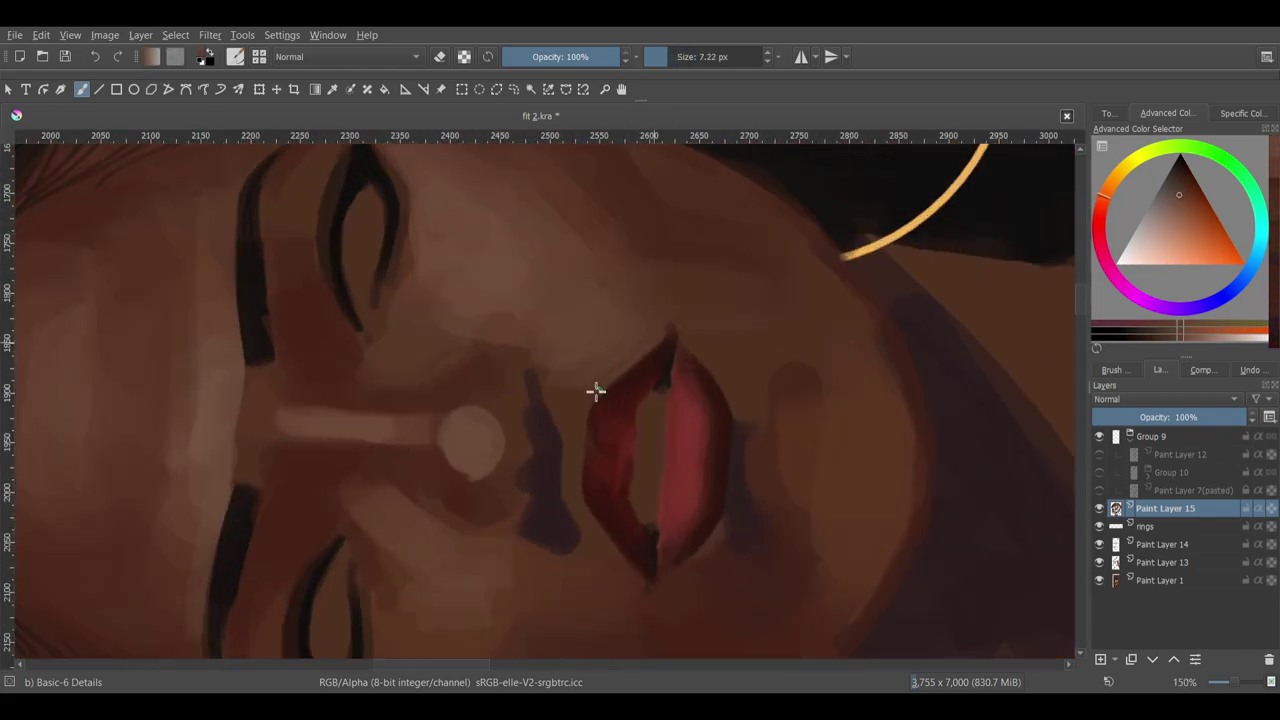
pyautogui.press('5')
pyautogui.scroll(-3, 709, 457)
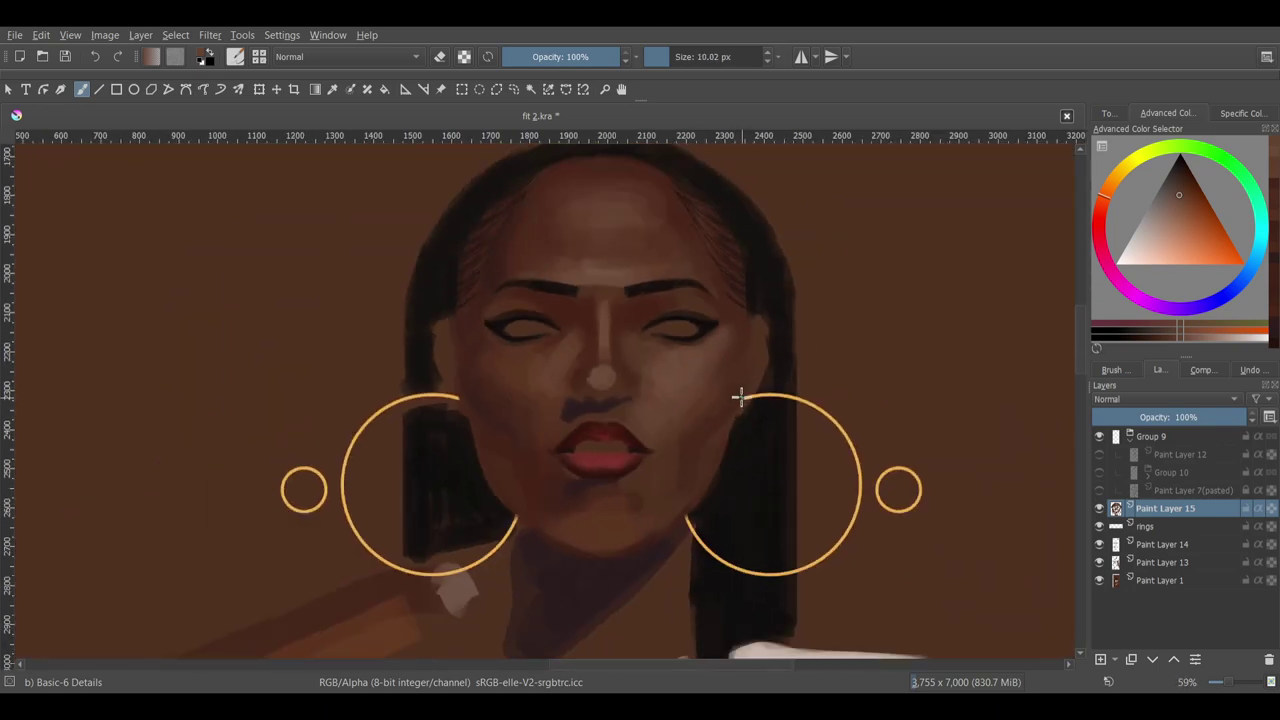
# - Draw fine hairs at the inner ends of both eyebrows with horizontal mirroring on, using a 3.33 px brush
pyautogui.scroll(2, 738, 398)
pyautogui.press(']')
pyautogui.press(']')
pyautogui.press(']')
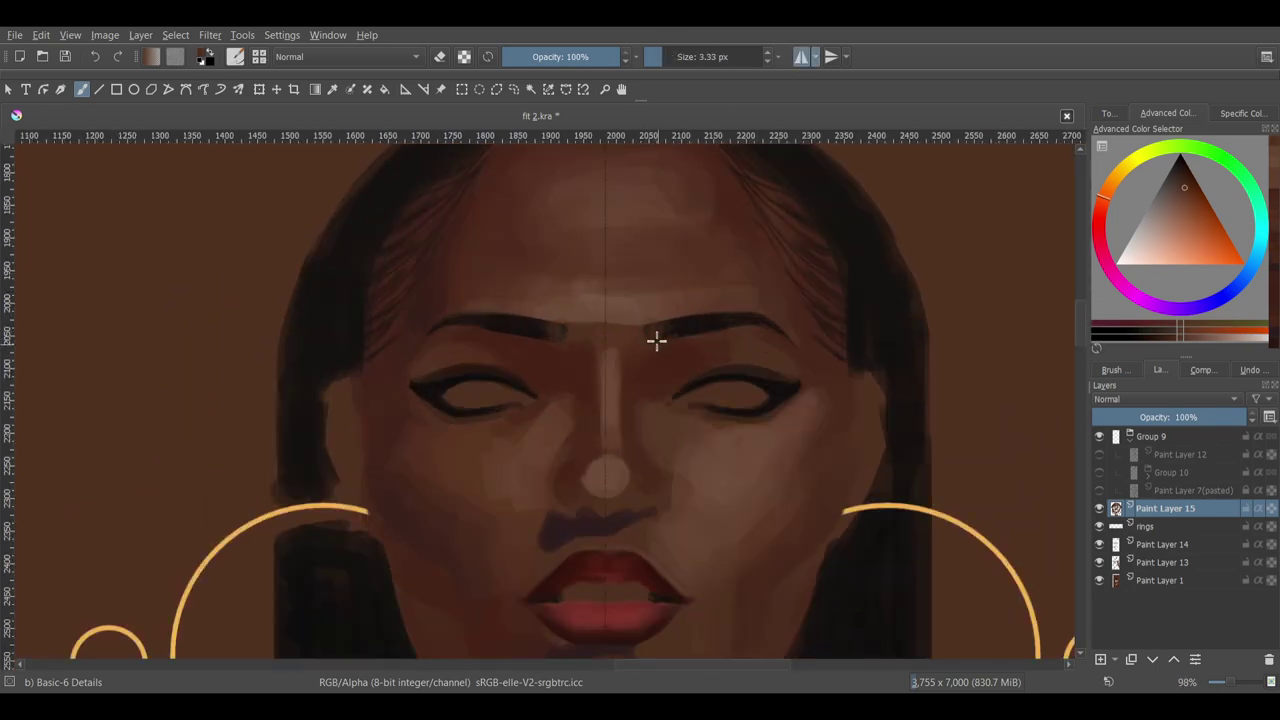
pyautogui.scroll(-2, 656, 341)
pyautogui.scroll(2, 677, 380)
pyautogui.scroll(-2, 754, 317)
# - Extend the dark hair over the lower ears on both sides with horizontal mirroring on, using a 54.14 px brush and near-black tones
pyautogui.press(']')
pyautogui.press(']')
pyautogui.press(']')
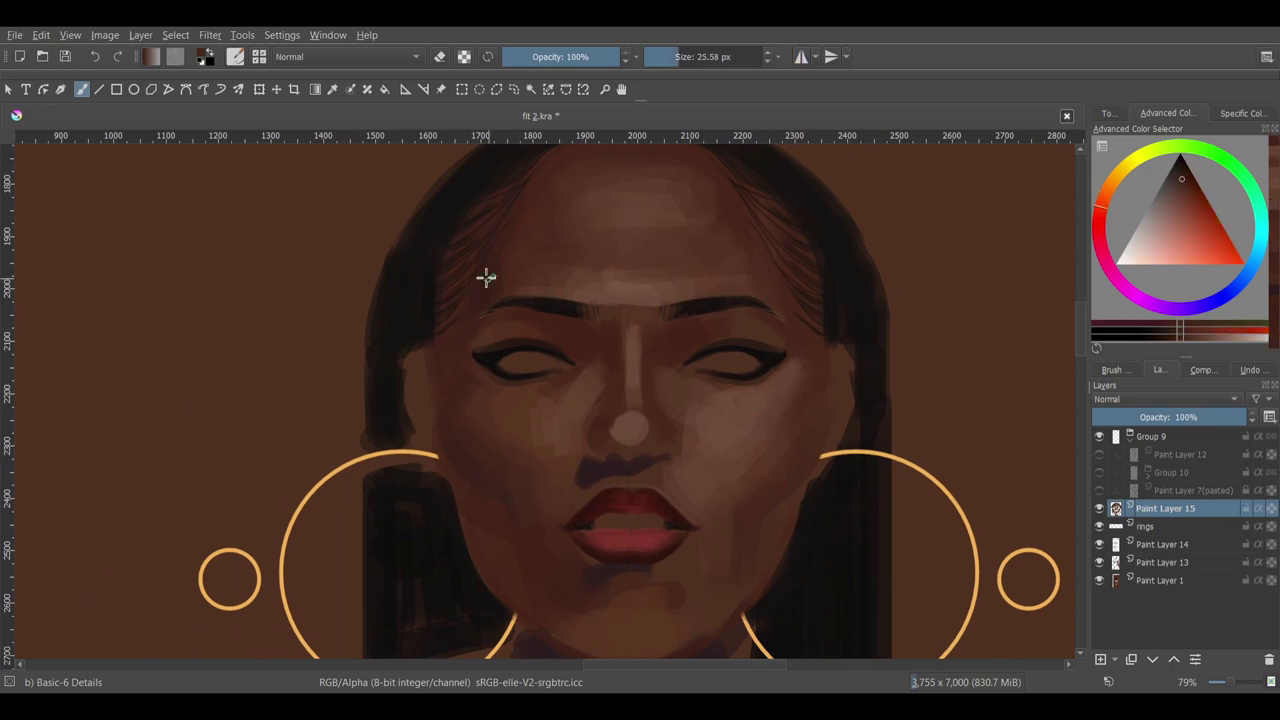
pyautogui.keyDown('ctrl'); pyautogui.click(435, 293); pyautogui.keyUp('ctrl')
pyautogui.press('m')
pyautogui.press(']')
pyautogui.press(']')
pyautogui.press(']')
pyautogui.scroll(-2, 446, 300)
pyautogui.scroll(1, 447, 360)
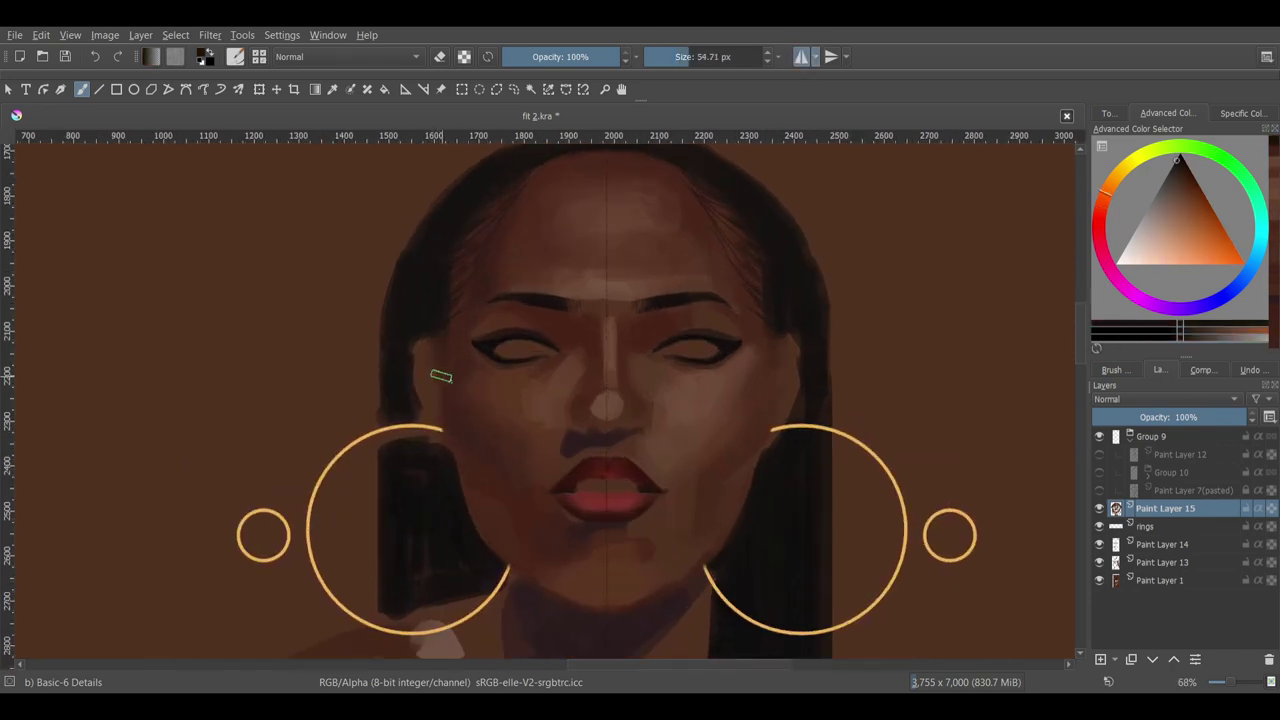
pyautogui.press('[')
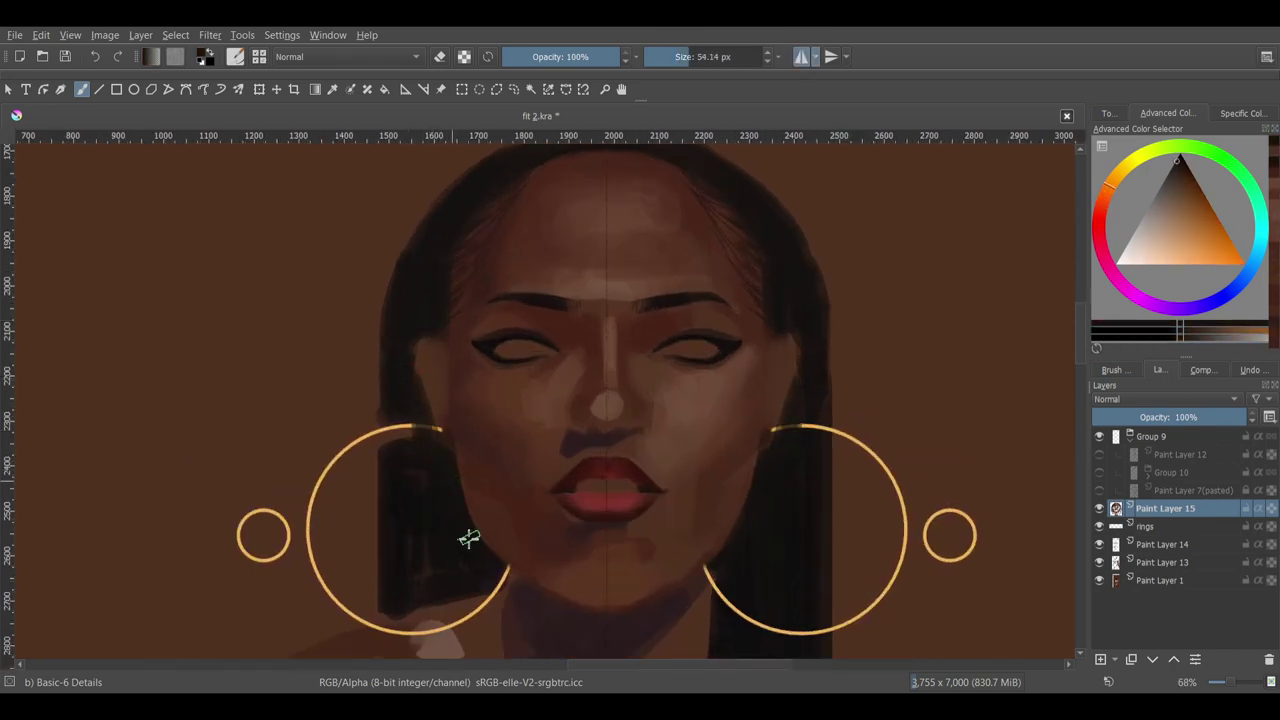
# - Lasso the mouth and move it slightly lower on the face with a transform
pyautogui.scroll(-6, 469, 539)
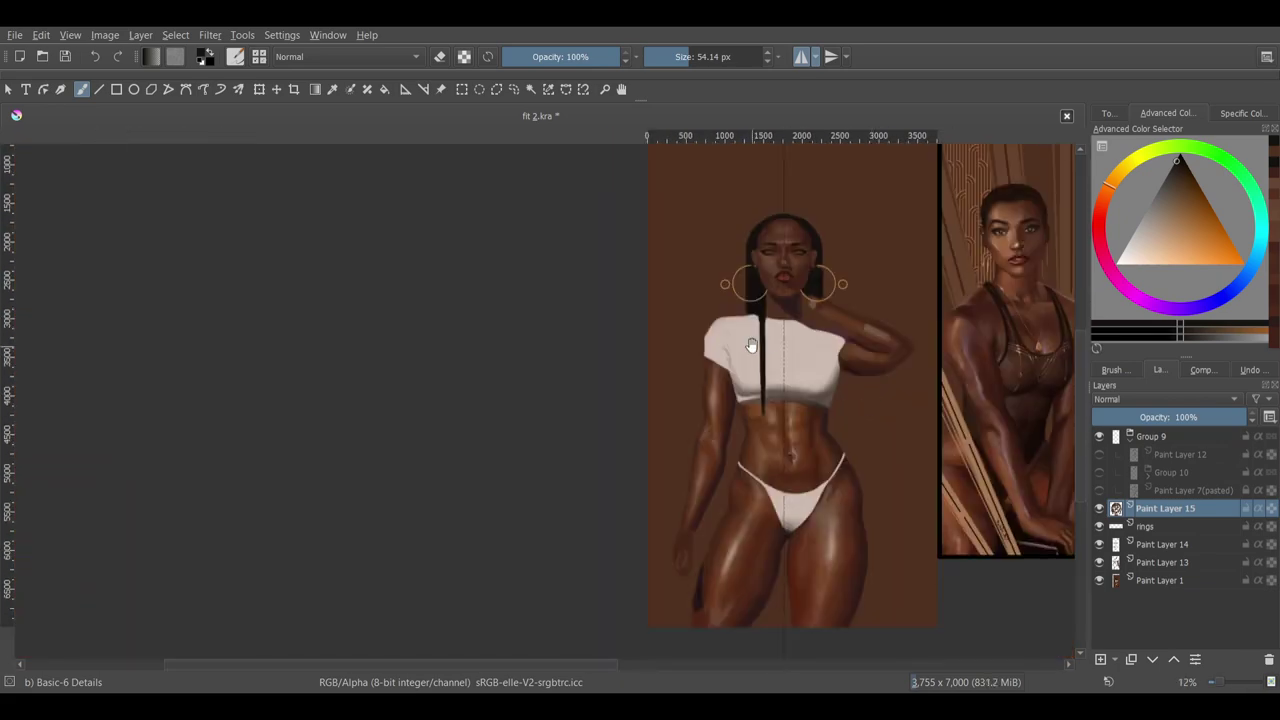
pyautogui.scroll(5, 751, 345)
pyautogui.scroll(1, 720, 420)
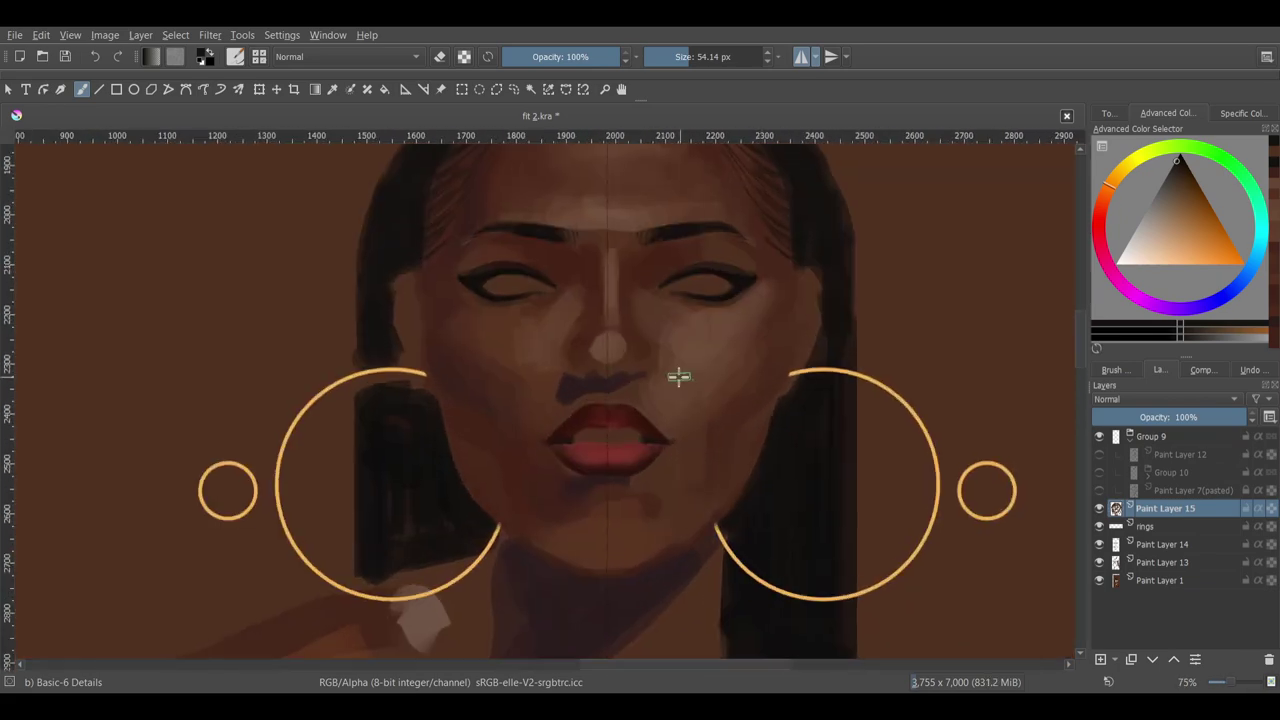
pyautogui.click(513, 89)
pyautogui.scroll(-5, 549, 486)
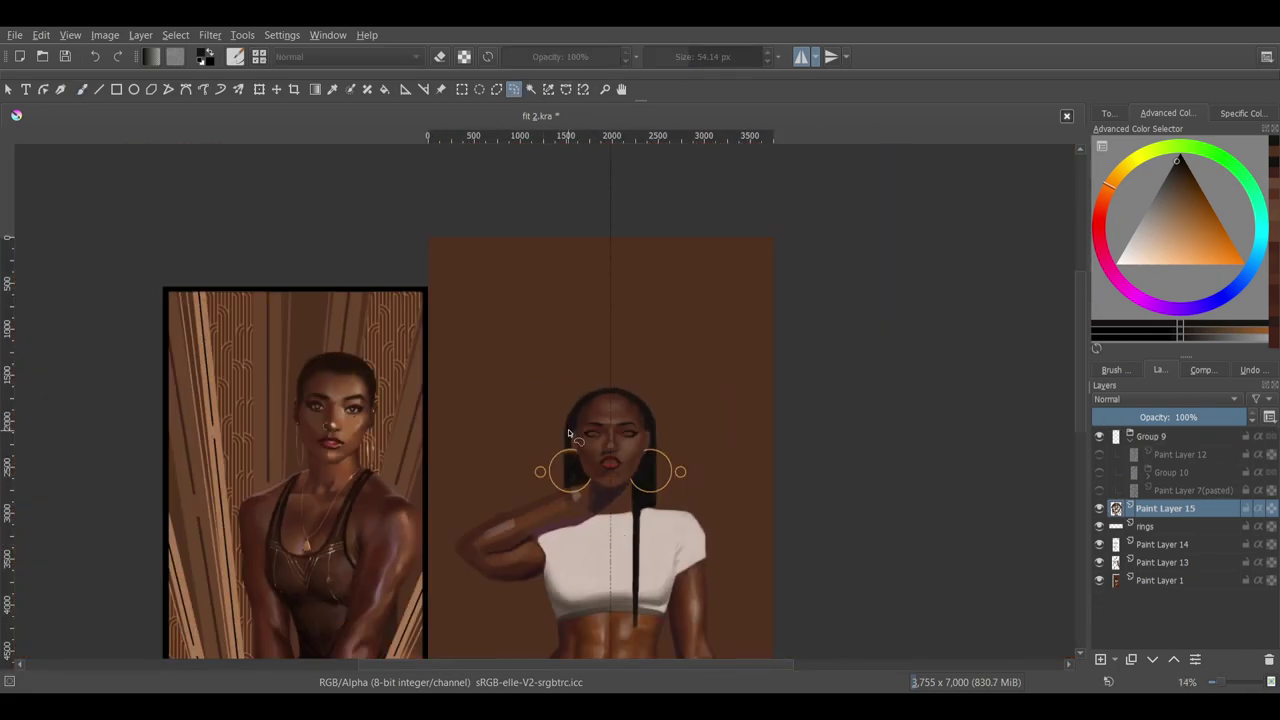
pyautogui.scroll(5, 614, 500)
pyautogui.moveTo(565, 405)
pyautogui.mouseDown()
pyautogui.moveTo(539, 360)
pyautogui.moveTo(677, 349)
pyautogui.moveTo(649, 397)
pyautogui.mouseUp()
pyautogui.hotkey('ctrl', 't')
pyautogui.scroll(1, 706, 400)
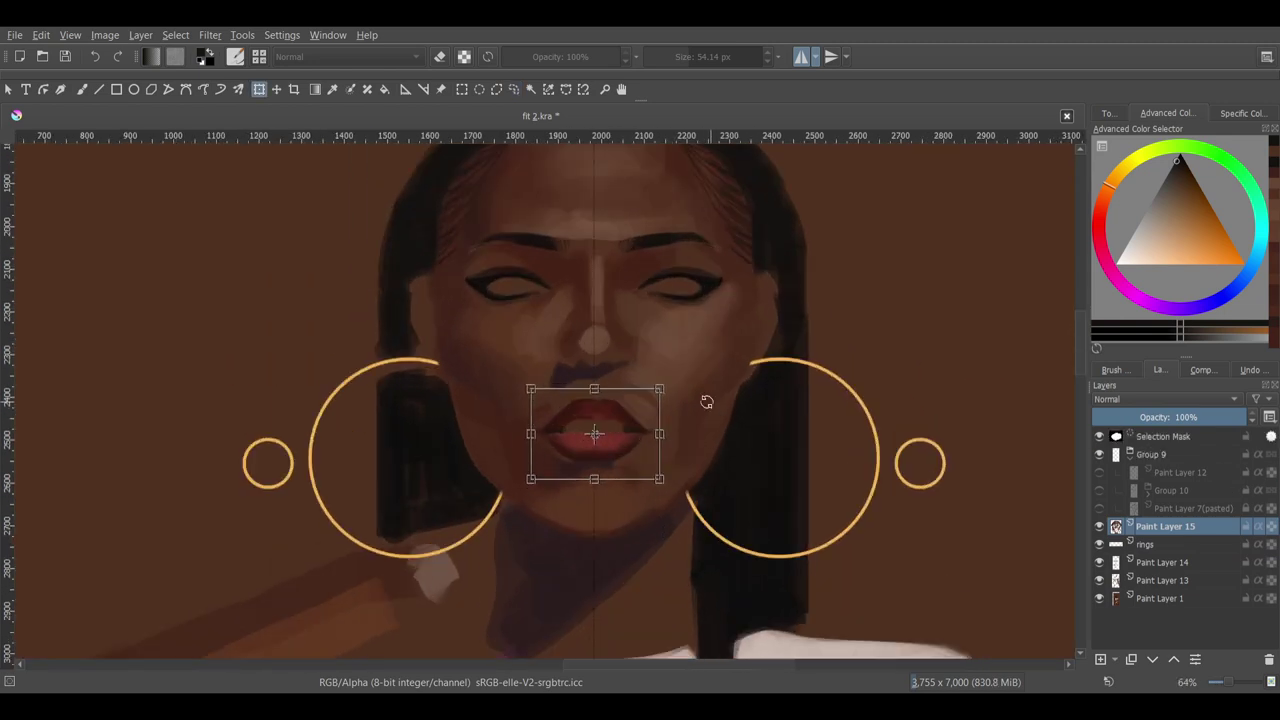
pyautogui.press('b')
# - Turn off horizontal mirroring and paint a lighter brown patch on the chin with a 69.53 px brush
pyautogui.scroll(-2, 645, 400)
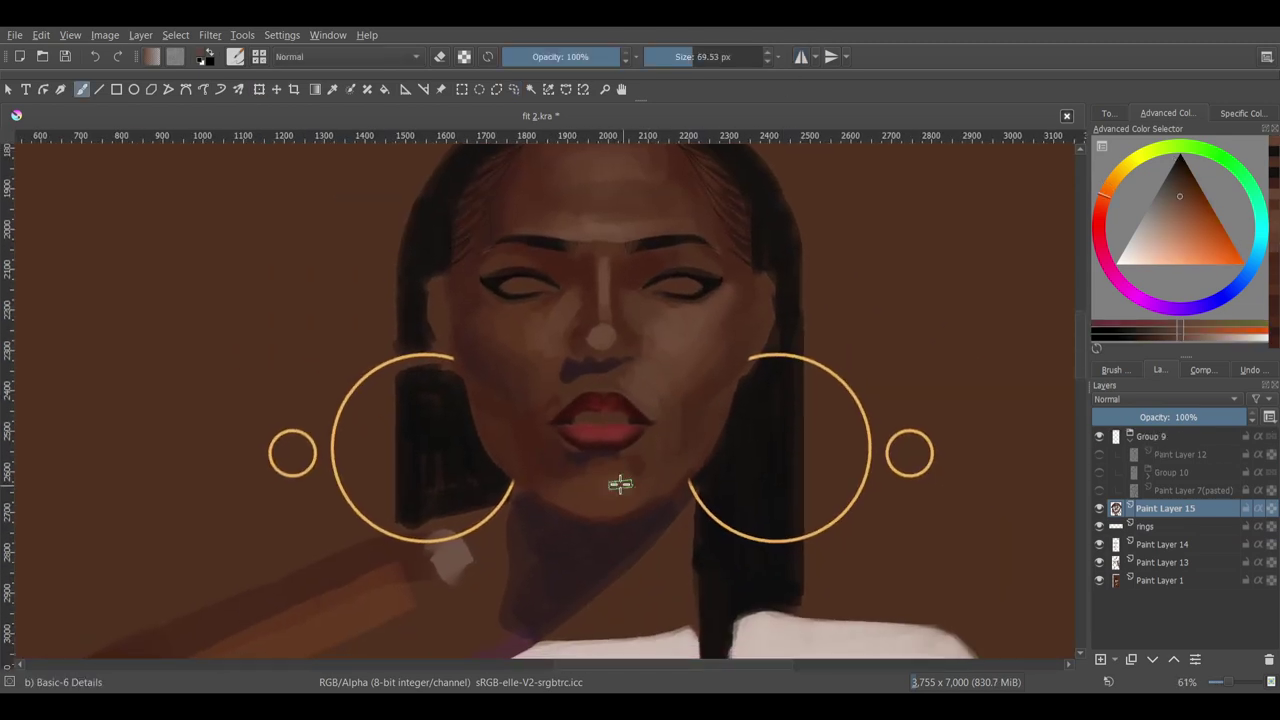
pyautogui.scroll(-2, 600, 503)
pyautogui.scroll(3, 675, 516)
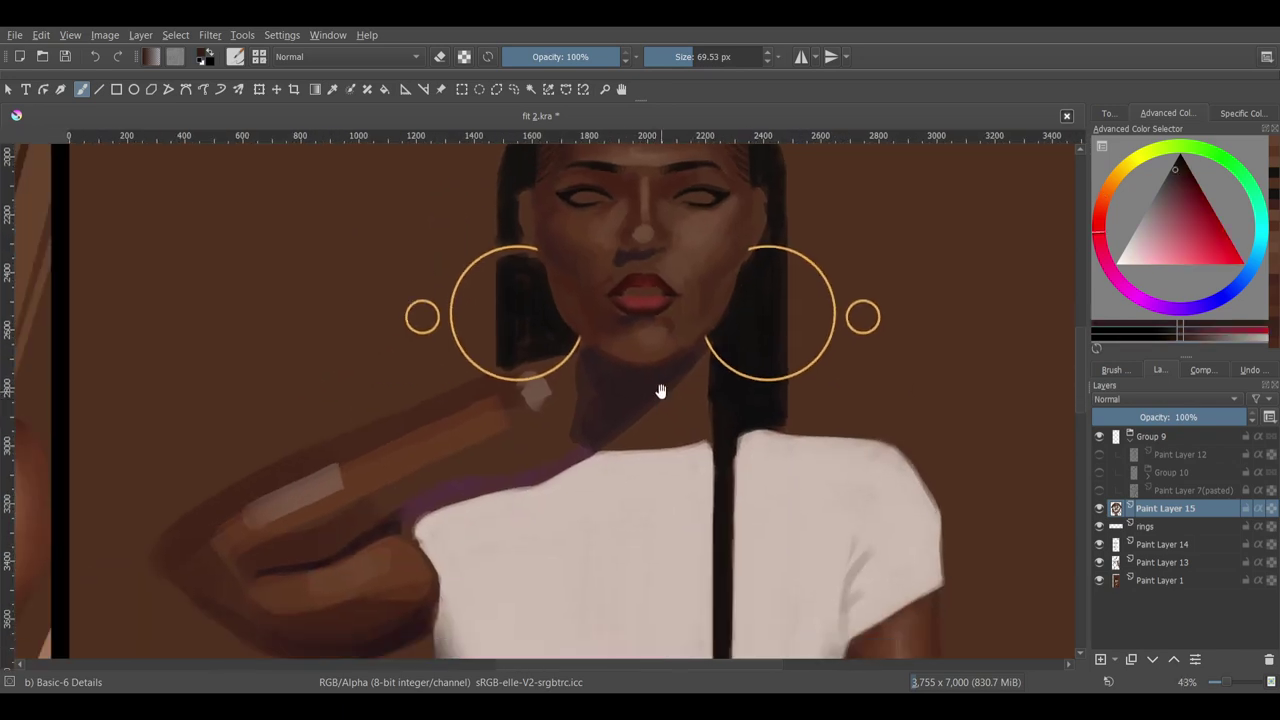
# - Paint pale pinkish highlights on the nose bridge, tip and one nostril with a 20.34 px brush
pyautogui.keyDown('ctrl'); pyautogui.click(740, 417); pyautogui.keyUp('ctrl')
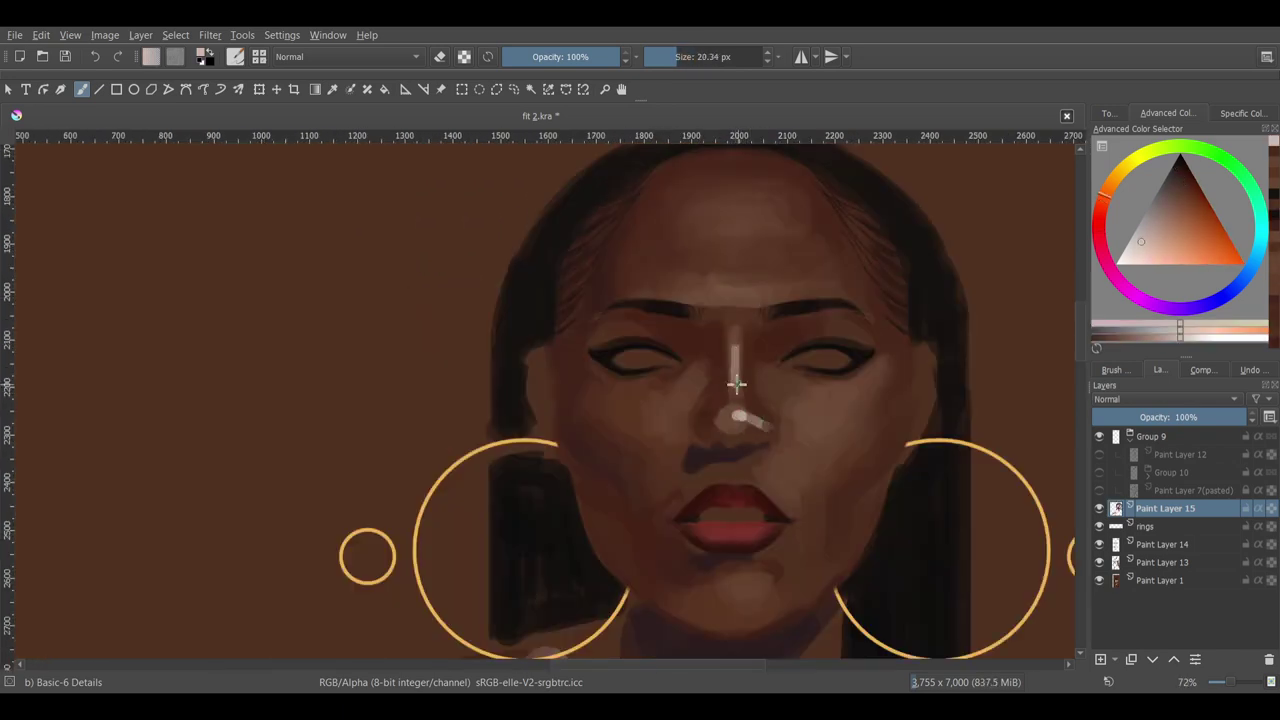
pyautogui.scroll(-2, 736, 383)
pyautogui.scroll(2, 728, 366)
# - Paint a warm orange-brown tone over the lit cheek, using 41.04 px and 50.15 px brushes
pyautogui.press(']')
pyautogui.press(']')
pyautogui.press(']')
pyautogui.keyDown('ctrl'); pyautogui.click(815, 237); pyautogui.keyUp('ctrl')
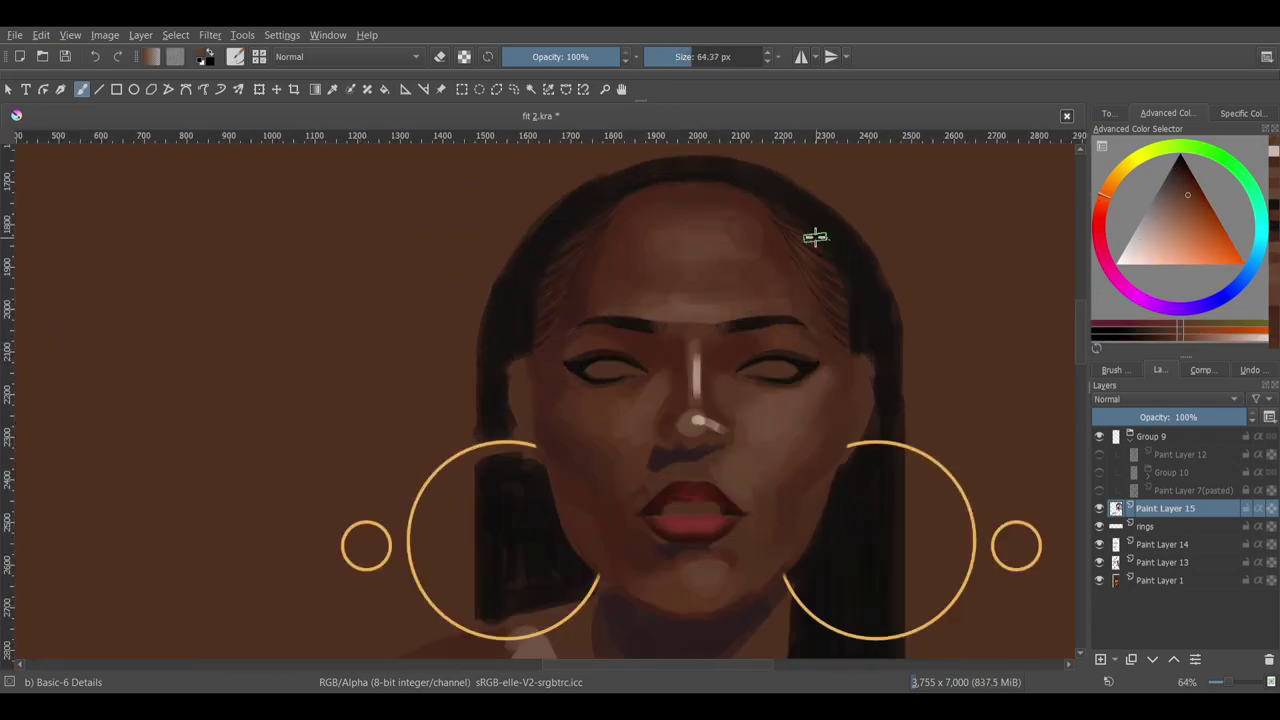
pyautogui.scroll(-5, 586, 276)
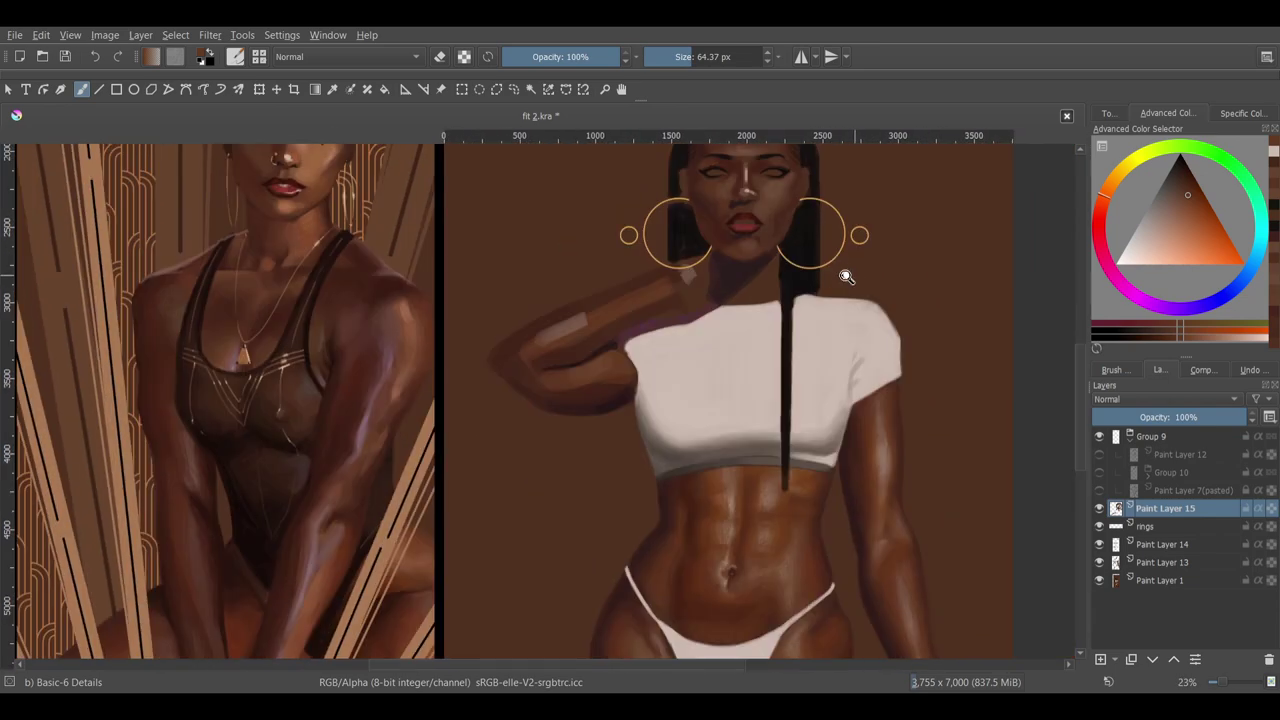
pyautogui.scroll(5, 760, 380)
pyautogui.press(']')
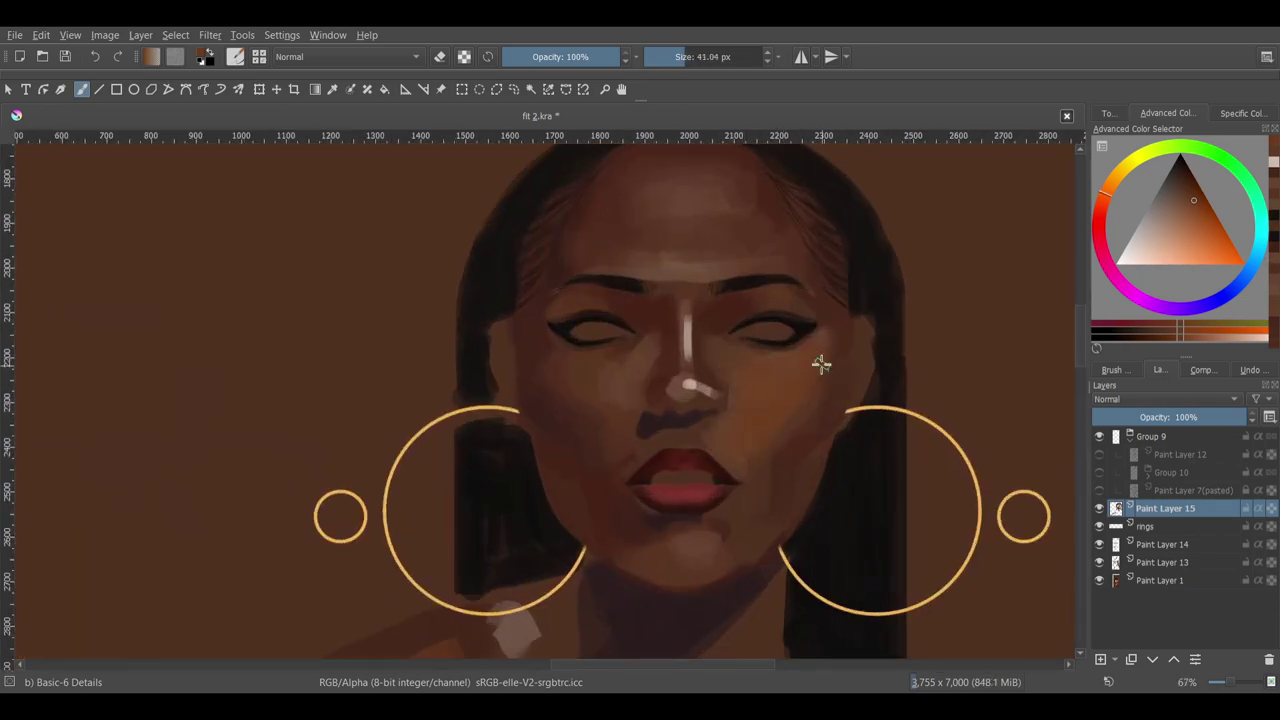
pyautogui.press('[')
pyautogui.press('[')
pyautogui.press('[')
pyautogui.scroll(-2, 846, 437)
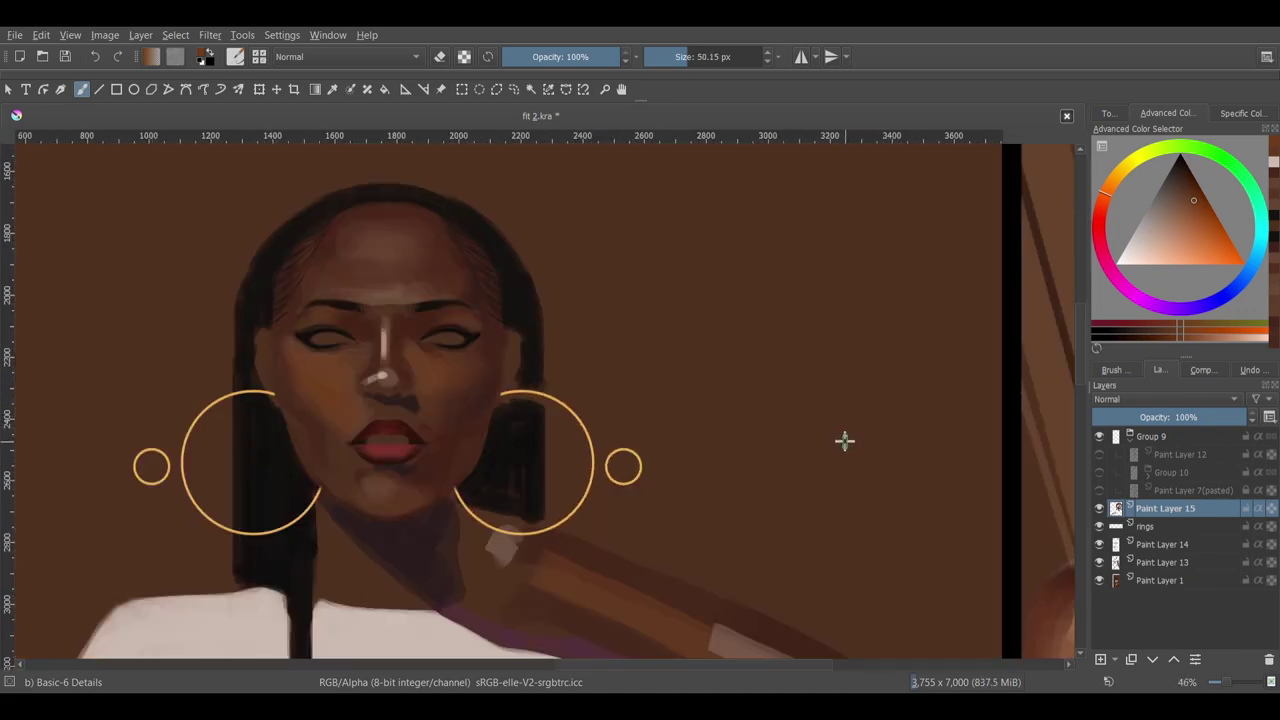
# - Refine the upper lip with a sampled red, using an 11.95 px brush
pyautogui.scroll(6, 923, 400)
pyautogui.keyDown('ctrl'); pyautogui.click(733, 467); pyautogui.keyUp('ctrl')
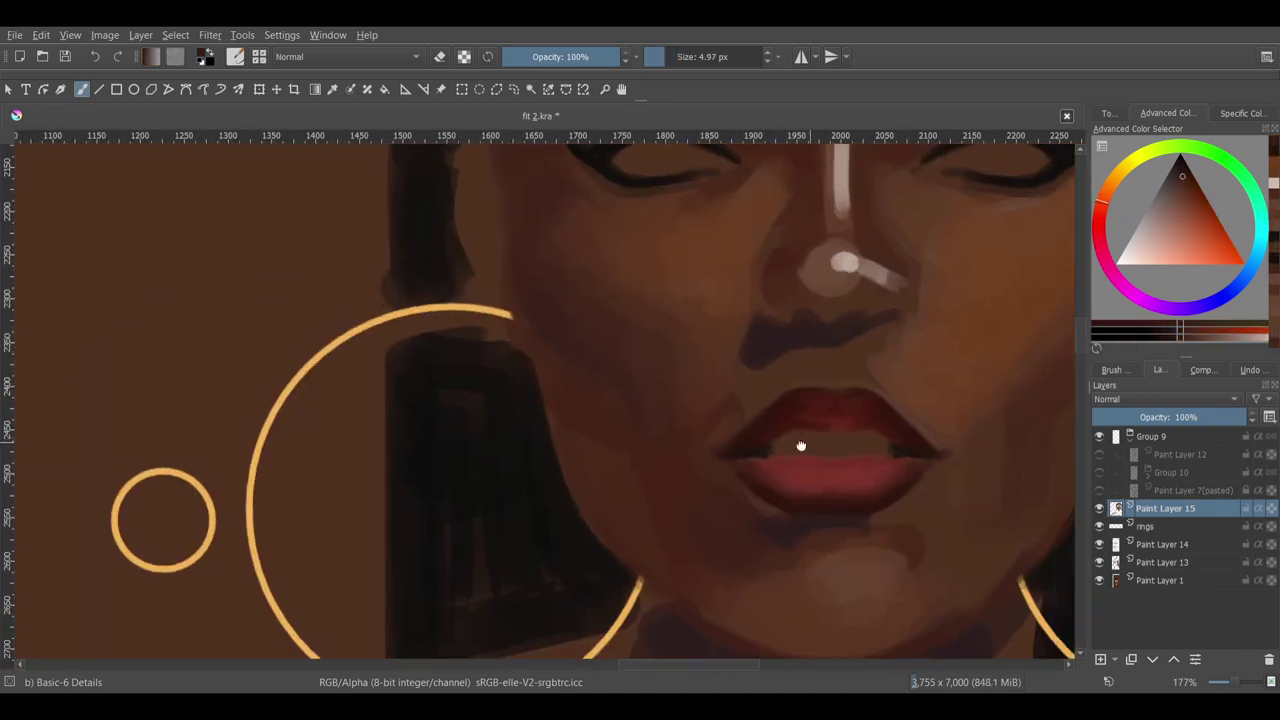
pyautogui.scroll(-3, 803, 446)
pyautogui.press('4')
pyautogui.press('4')
pyautogui.press('4')
pyautogui.press('4')
pyautogui.press('4')
pyautogui.scroll(3, 760, 420)
pyautogui.press('[')
pyautogui.press('[')
pyautogui.press('[')
pyautogui.keyDown('ctrl'); pyautogui.click(785, 400); pyautogui.keyUp('ctrl')
pyautogui.press(']')
pyautogui.press(']')
pyautogui.moveTo(748, 462); pyautogui.dragTo(709, 521)
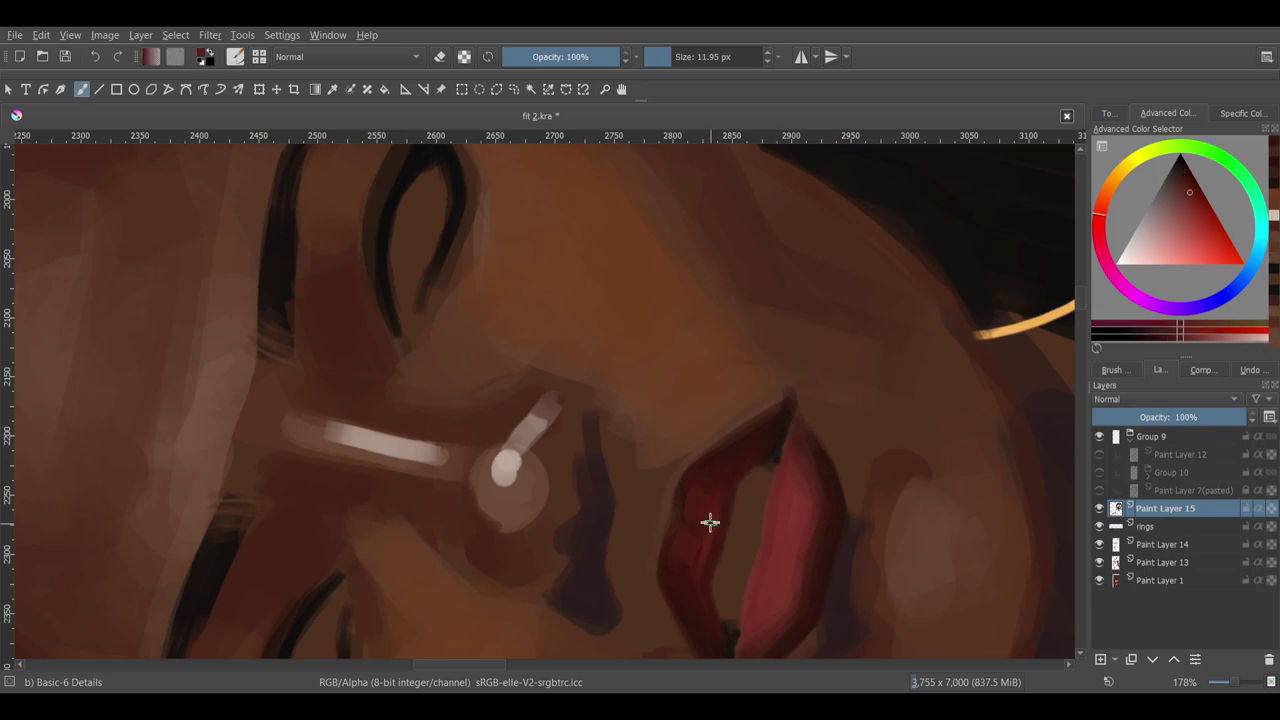
# - Deepen and blend the upper lip's shading with a sampled dark red, using a 22.59 px brush
pyautogui.keyDown('ctrl'); pyautogui.click(751, 466); pyautogui.keyUp('ctrl')
pyautogui.press(']')
pyautogui.press(']')
pyautogui.press(']')
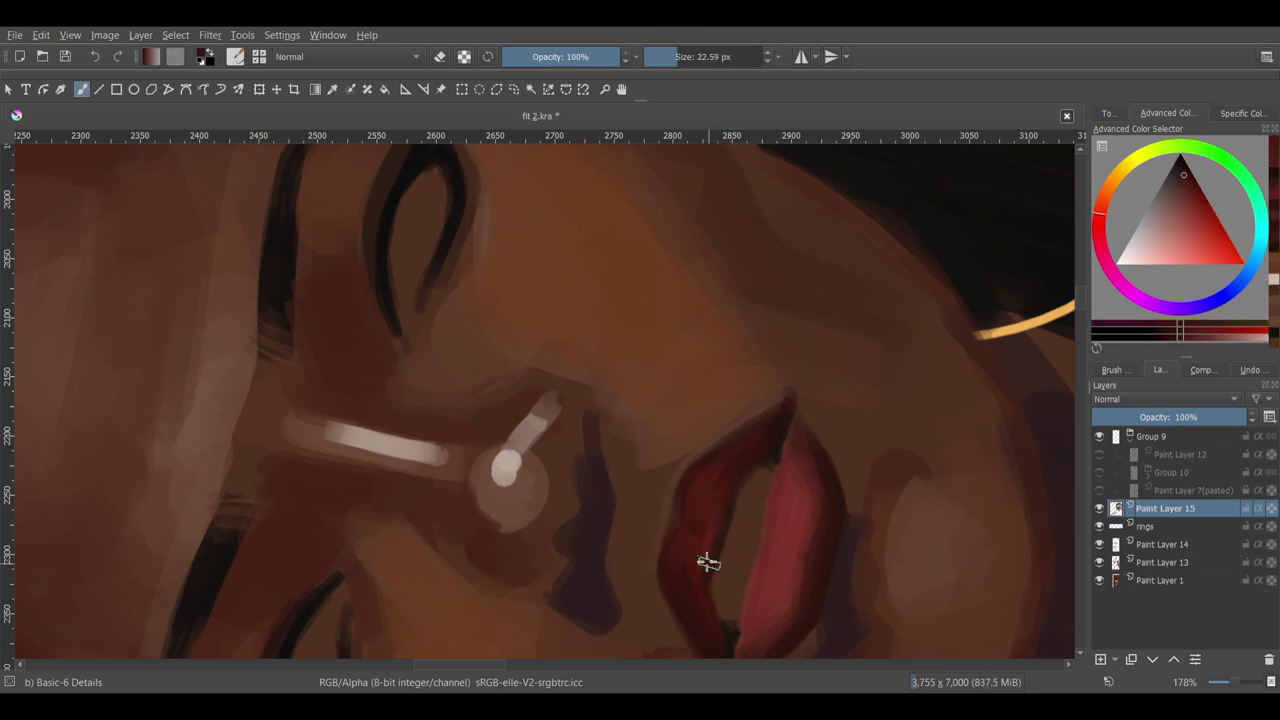
pyautogui.press('5')
pyautogui.scroll(-3, 583, 423)
pyautogui.scroll(-2, 551, 500)
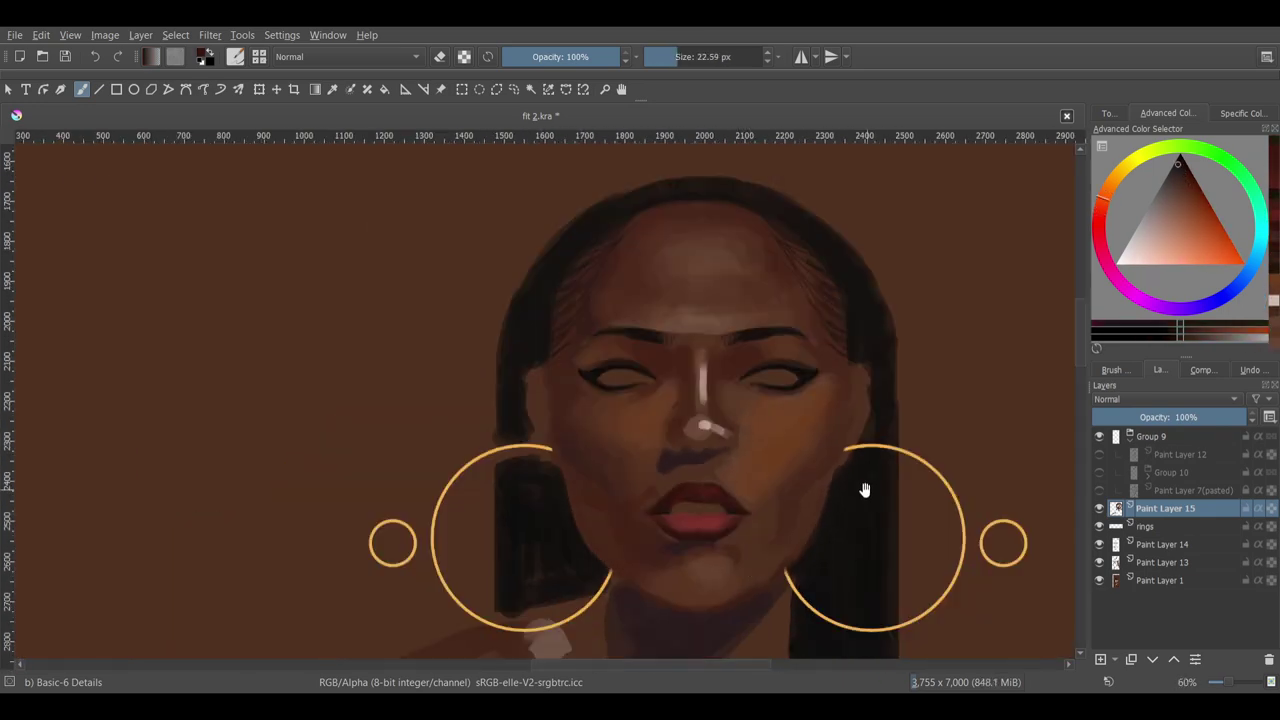
# - Touch up the skin around the mouth with sampled browns, using a 10.20 px brush
pyautogui.scroll(4, 735, 488)
pyautogui.keyDown('ctrl'); pyautogui.click(735, 488); pyautogui.keyUp('ctrl')
pyautogui.keyDown('ctrl'); pyautogui.click(735, 488); pyautogui.keyUp('ctrl')
pyautogui.press(']')
pyautogui.keyDown('ctrl'); pyautogui.click(711, 463); pyautogui.keyUp('ctrl')
pyautogui.scroll(-3, 711, 463)
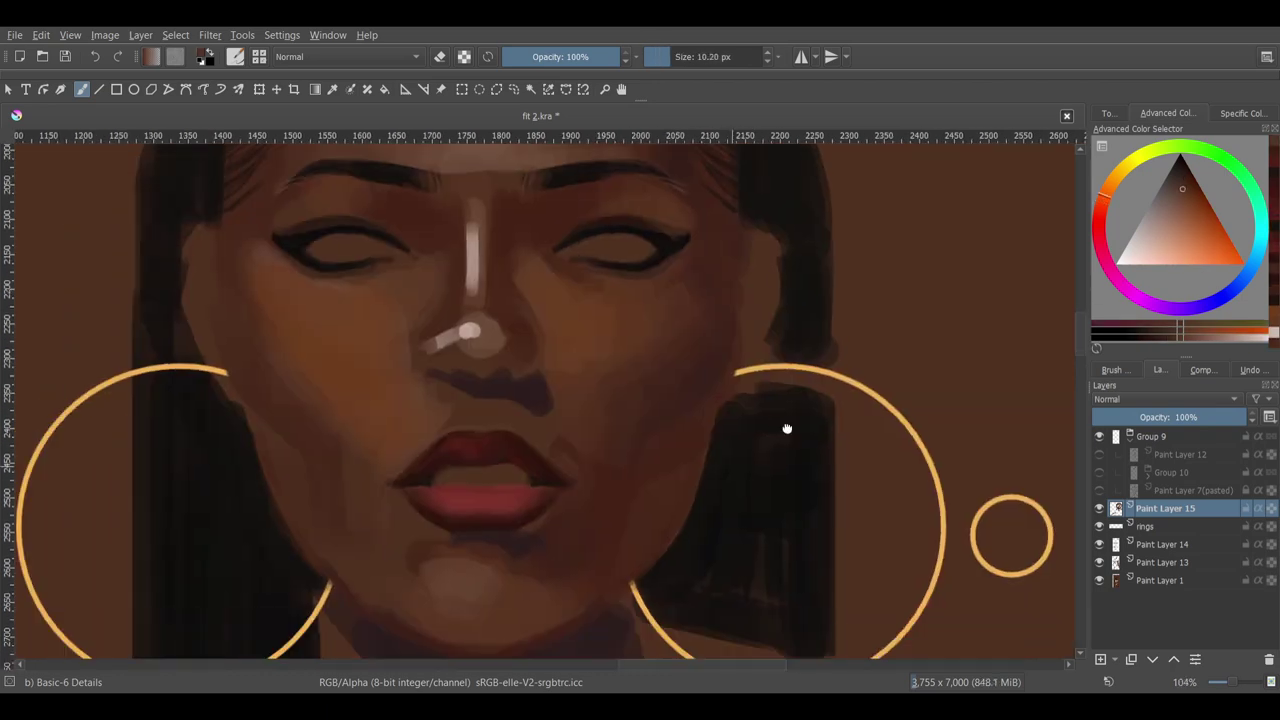
# - Blend the cheeks' warm tone into the surrounding shadows with browns, enlarging the brush from 46.73 to 49.02 px
pyautogui.scroll(2, 786, 429)
pyautogui.press(']')
pyautogui.press(']')
pyautogui.press(']')
pyautogui.scroll(-2, 500, 427)
pyautogui.scroll(2, 451, 460)
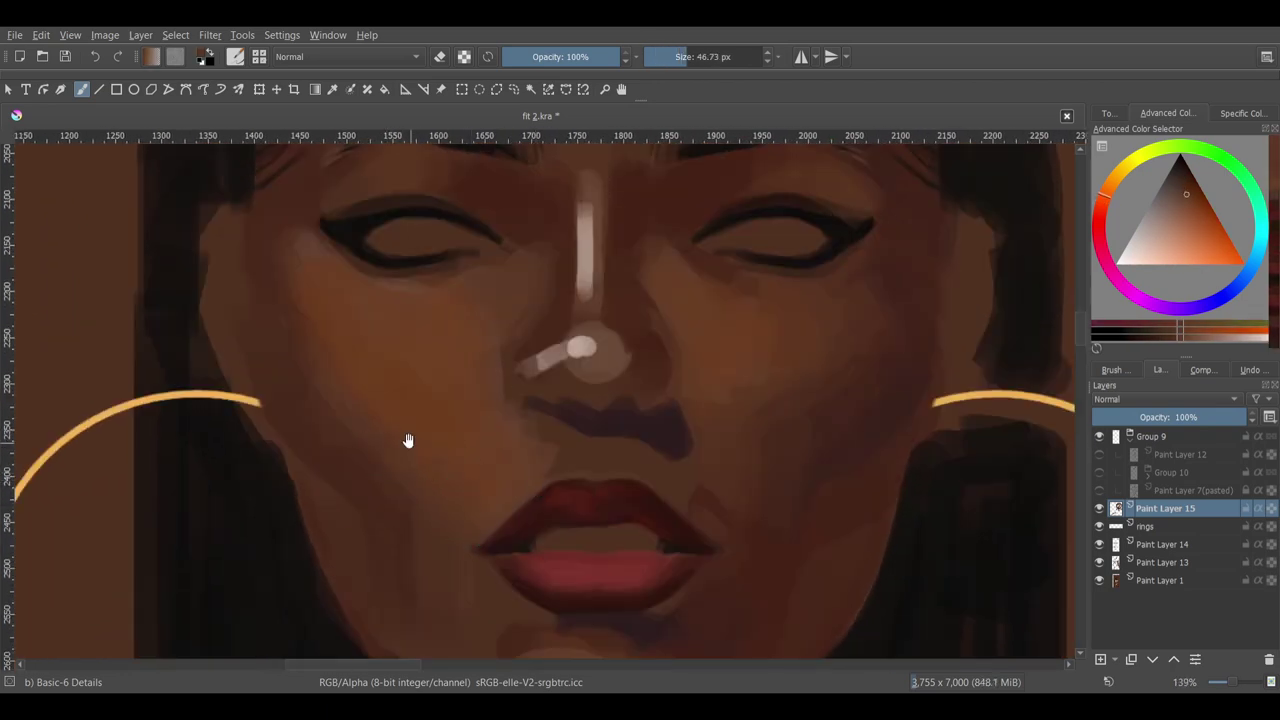
pyautogui.scroll(-5, 408, 440)
pyautogui.scroll(2, 709, 423)
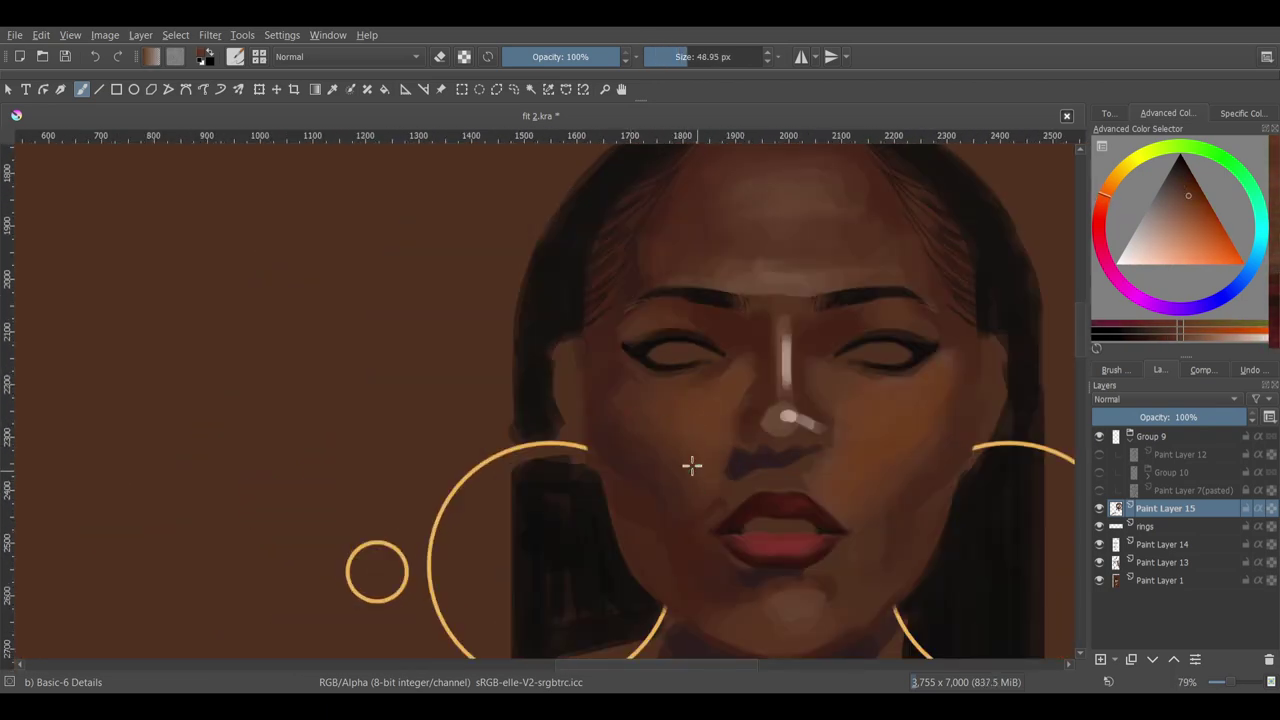
pyautogui.scroll(2, 622, 418)
pyautogui.scroll(-4, 920, 495)
pyautogui.scroll(3, 914, 449)
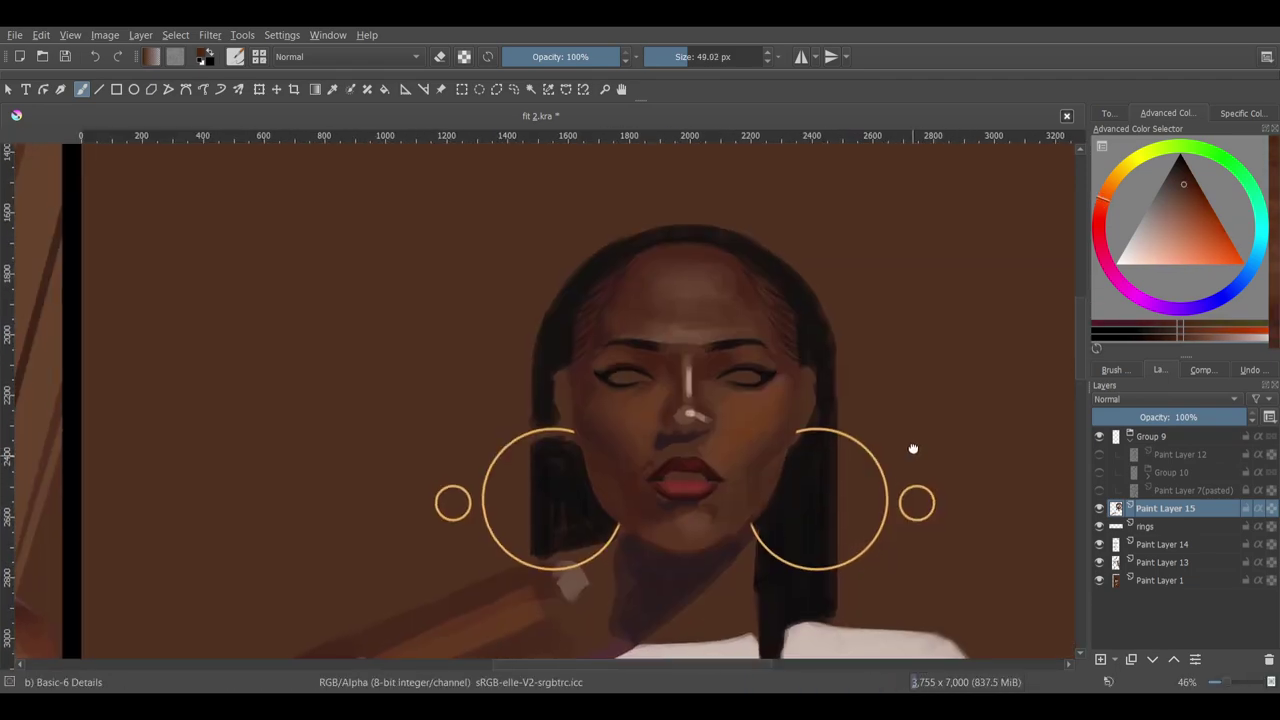
# - Paint a warm orange-brown tone over the forehead with a 132.65 px brush and blend it with a 67.83 px brush
pyautogui.moveTo(712, 523); pyautogui.dragTo(697, 320)
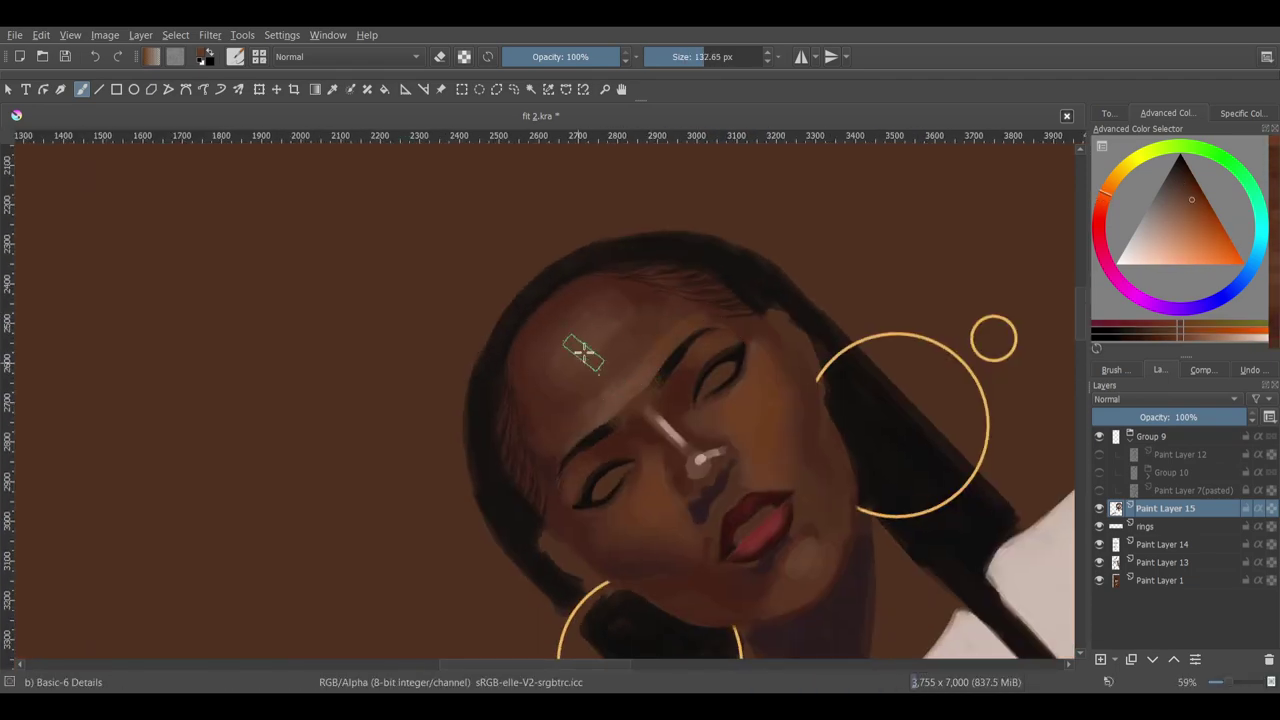
pyautogui.moveTo(583, 352); pyautogui.dragTo(669, 426)
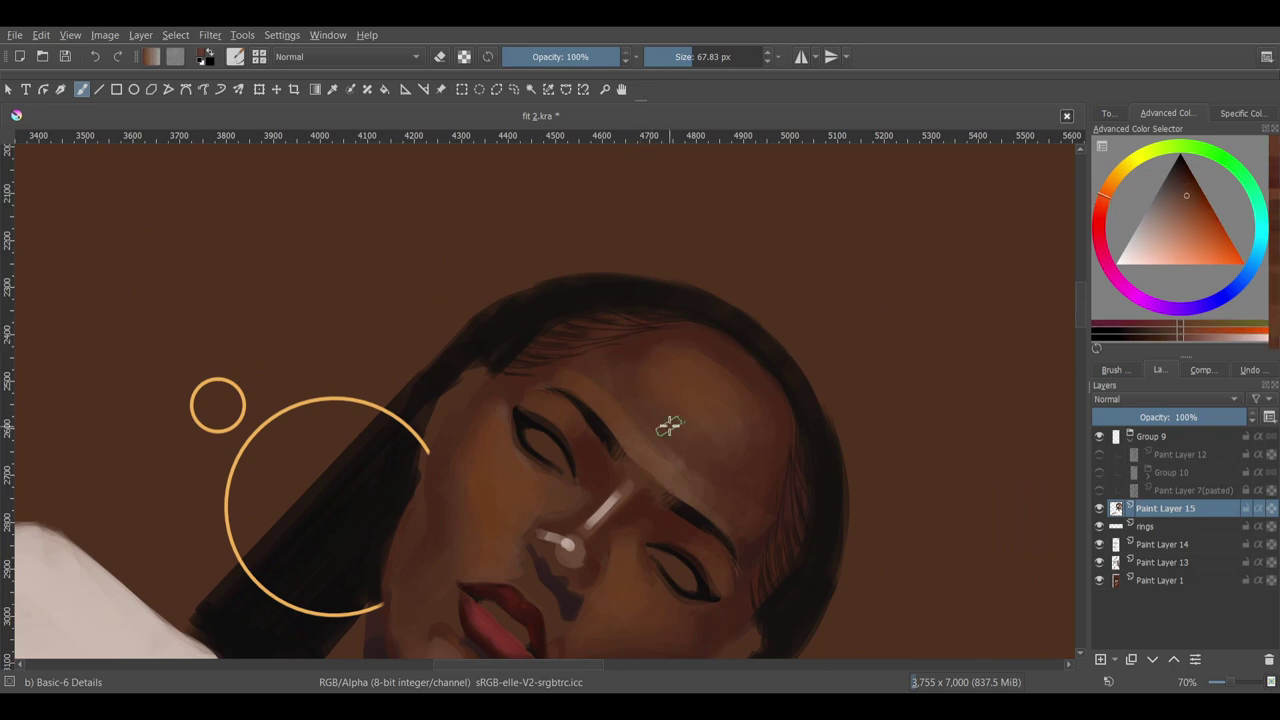
pyautogui.press('5')
pyautogui.scroll(-4, 567, 341)
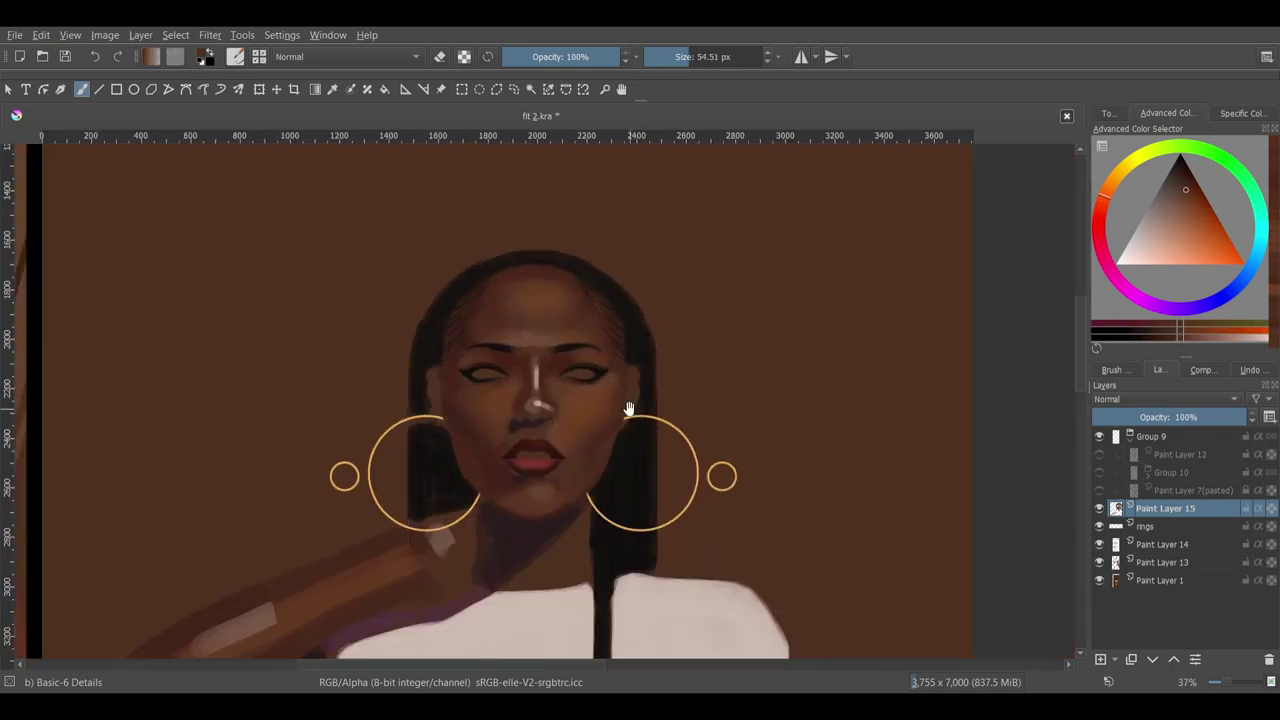
# - Blend the lower cheek beside the mouth into the jaw with a sampled brown, using an 88.78 px brush
pyautogui.scroll(4, 587, 530)
pyautogui.keyDown('ctrl'); pyautogui.click(571, 527); pyautogui.keyUp('ctrl')
pyautogui.moveTo(571, 527); pyautogui.dragTo(555, 512)
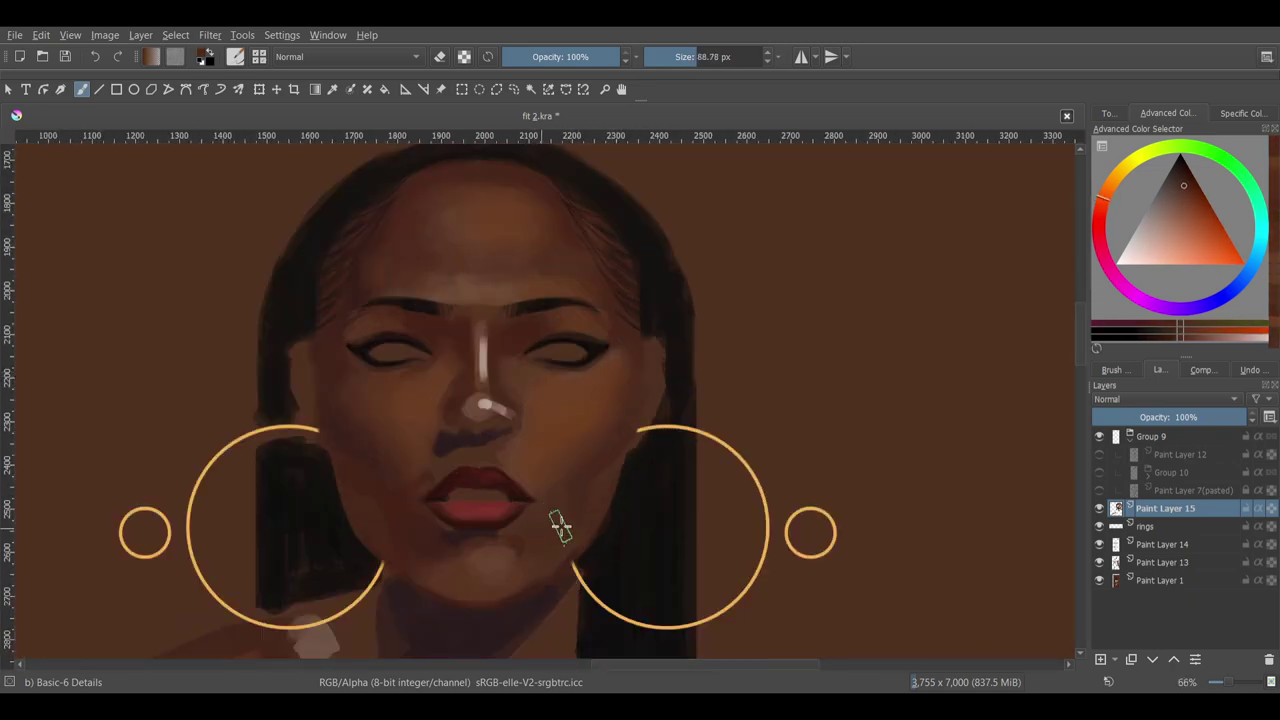
# - Darken the shadowed edge of the face beside the hoop earring, using a 30.28 px brush
pyautogui.keyDown('ctrl'); pyautogui.click(560, 527); pyautogui.keyUp('ctrl')
pyautogui.press('4')
pyautogui.press('4')
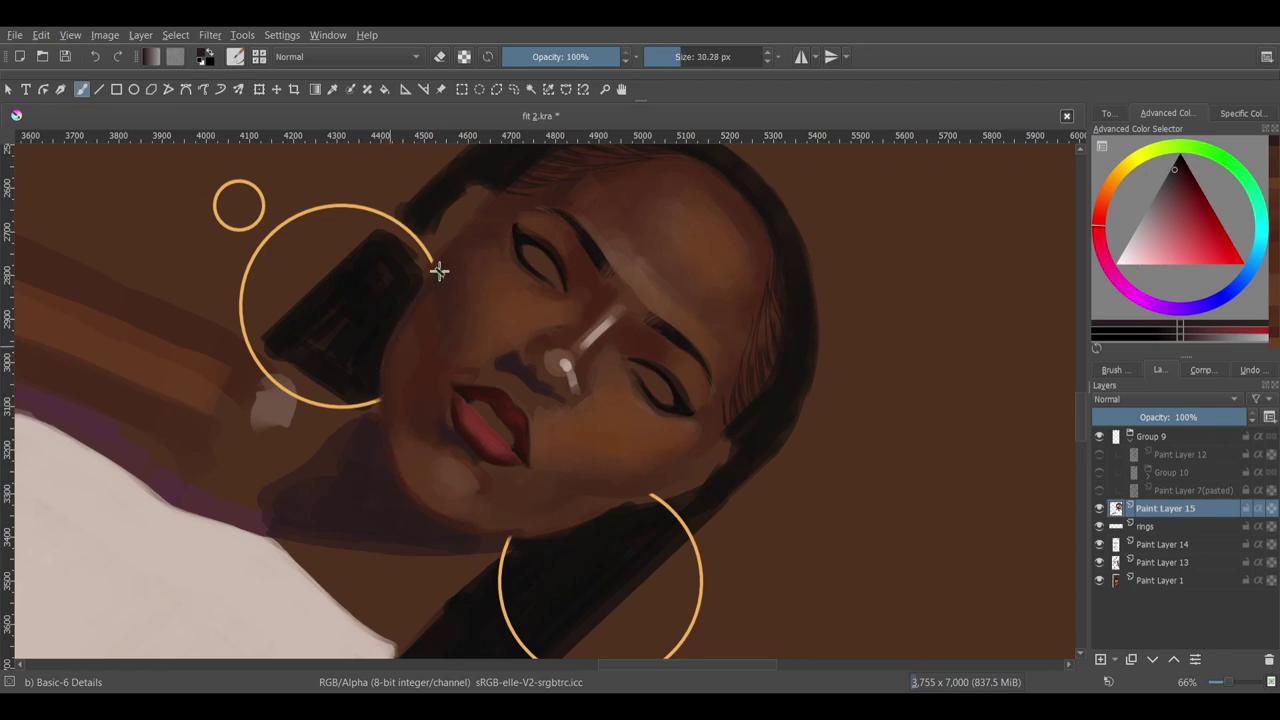
pyautogui.press('5')
# - Shade the shadowed jaw and the side of the chin with sampled reddish browns, using 53.88 px and 55.86 px brushes
pyautogui.keyDown('ctrl'); pyautogui.click(409, 437); pyautogui.keyUp('ctrl')
pyautogui.moveTo(409, 437); pyautogui.dragTo(452, 494)
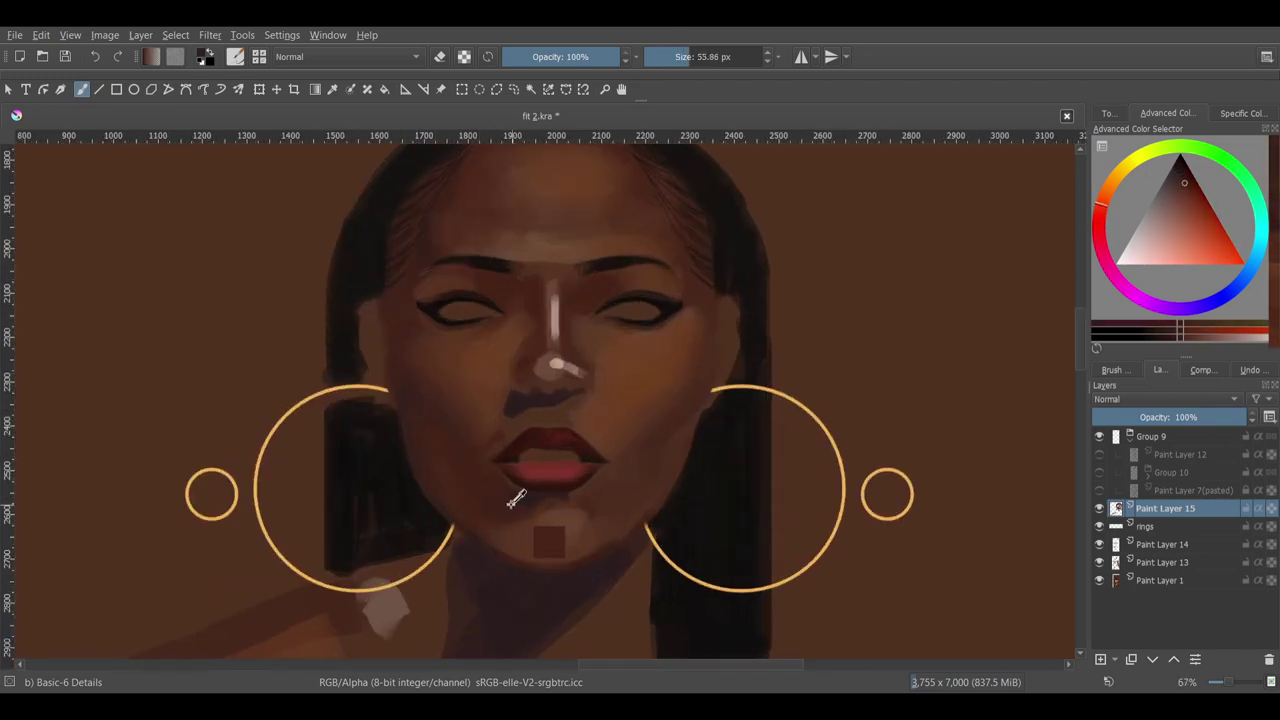
pyautogui.press('-')
pyautogui.press('4')
pyautogui.press('4')
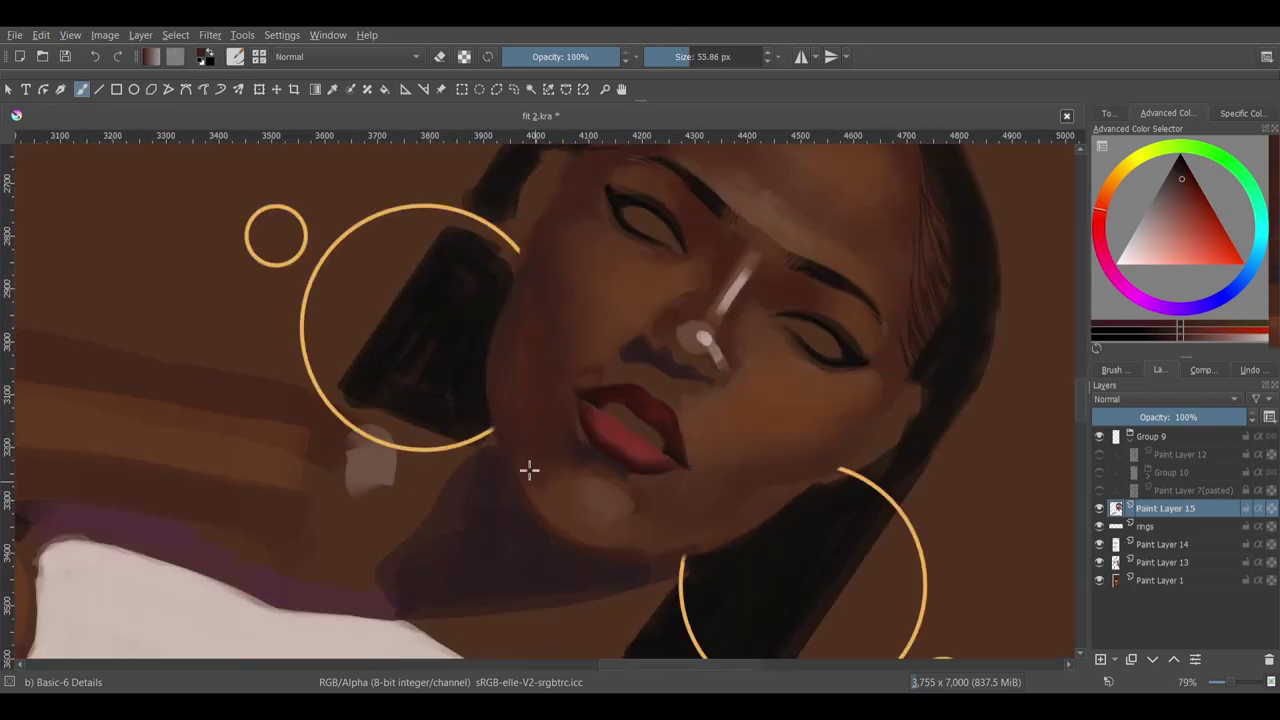
pyautogui.press('5')
pyautogui.scroll(3, 573, 431)
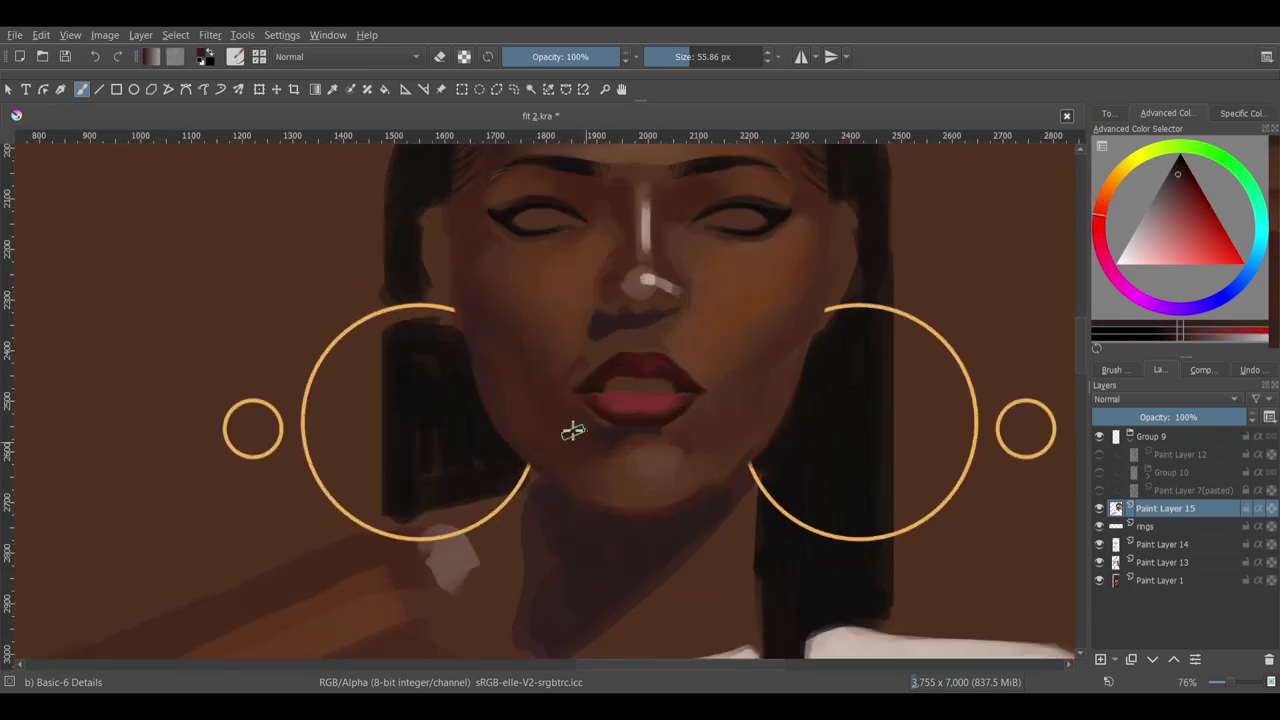
# - Blend the cheek beneath the eye with a sampled orange-brown, using a 32.12 px brush
pyautogui.scroll(-5, 573, 431)
pyautogui.scroll(6, 734, 343)
pyautogui.keyDown('ctrl'); pyautogui.click(734, 343); pyautogui.keyUp('ctrl')
pyautogui.press('[')
pyautogui.press('[')
pyautogui.press('[')
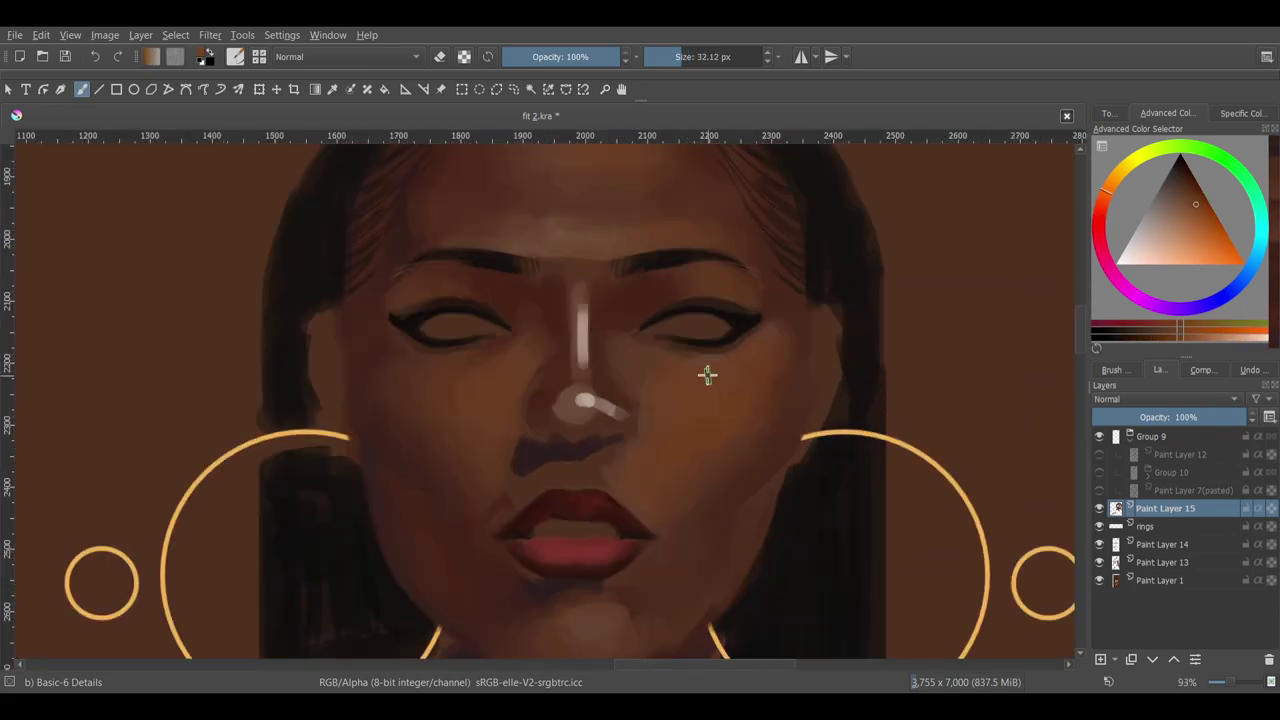
# - Brush the orange-brown tone across the forehead with a 64 px brush
pyautogui.scroll(-4, 730, 380)
pyautogui.press('4')
pyautogui.press('4')
pyautogui.scroll(3, 837, 451)
pyautogui.press('[')
pyautogui.press('[')
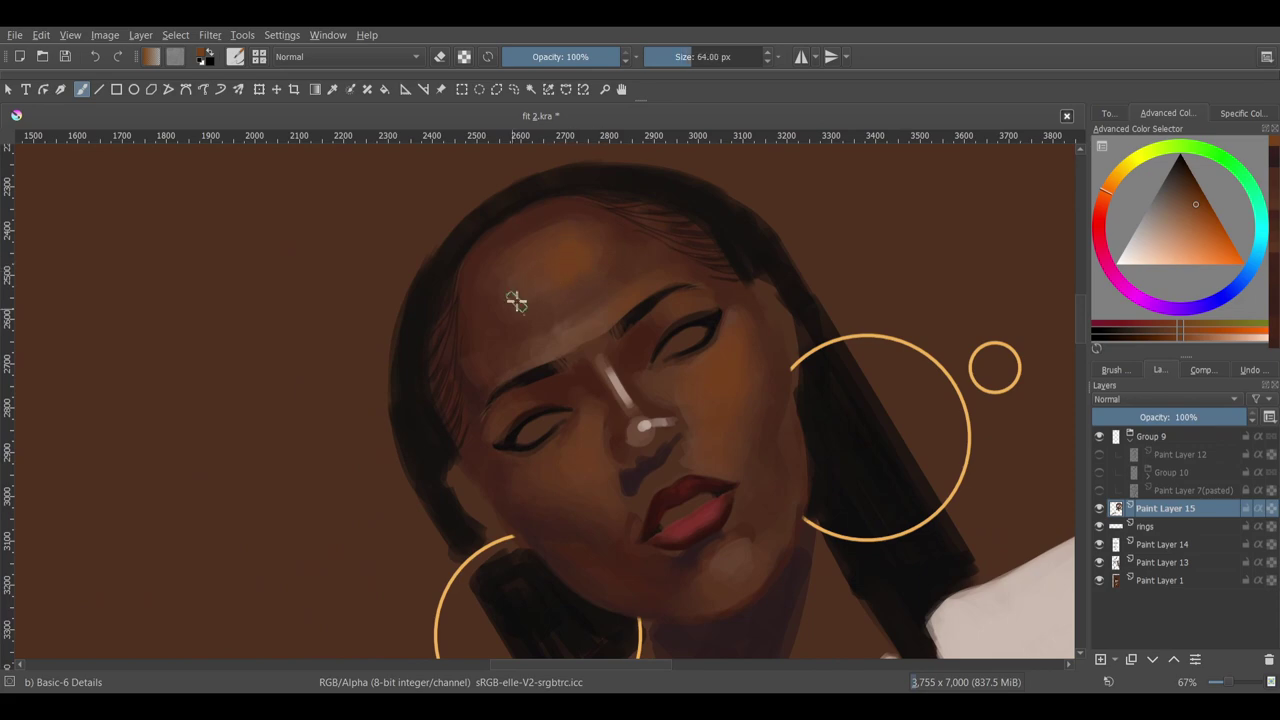
# - Blend the forehead toward the hairline with a sampled reddish brown, using the 64 px brush
pyautogui.press('5')
pyautogui.scroll(-2, 794, 334)
pyautogui.press('6')
pyautogui.press('6')
pyautogui.press('6')
pyautogui.scroll(3, 674, 369)
pyautogui.keyDown('ctrl'); pyautogui.click(674, 369); pyautogui.keyUp('ctrl')
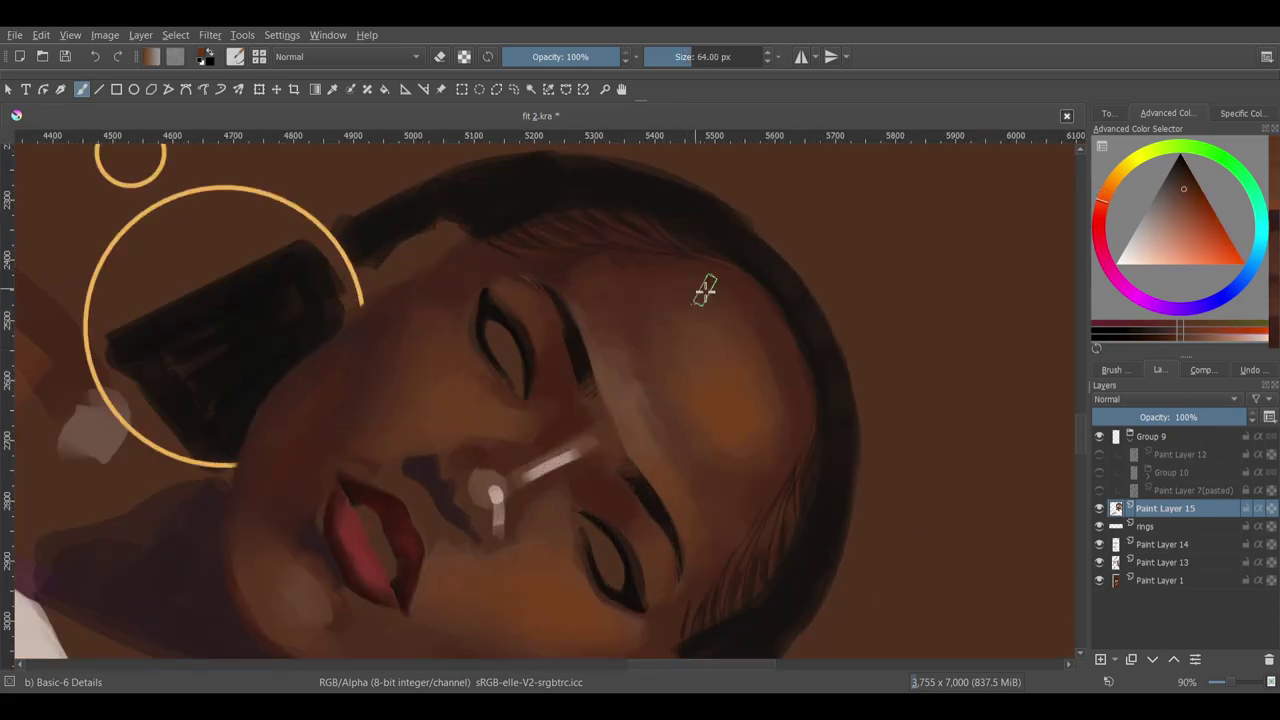
# - Soften the face's skin transitions with a sampled warm brown and compare the figure with the reference portrait
pyautogui.press('5')
pyautogui.scroll(-2, 497, 310)
pyautogui.scroll(2, 497, 310)
pyautogui.keyDown('ctrl'); pyautogui.click(506, 295); pyautogui.keyUp('ctrl')
pyautogui.scroll(-3, 600, 340)
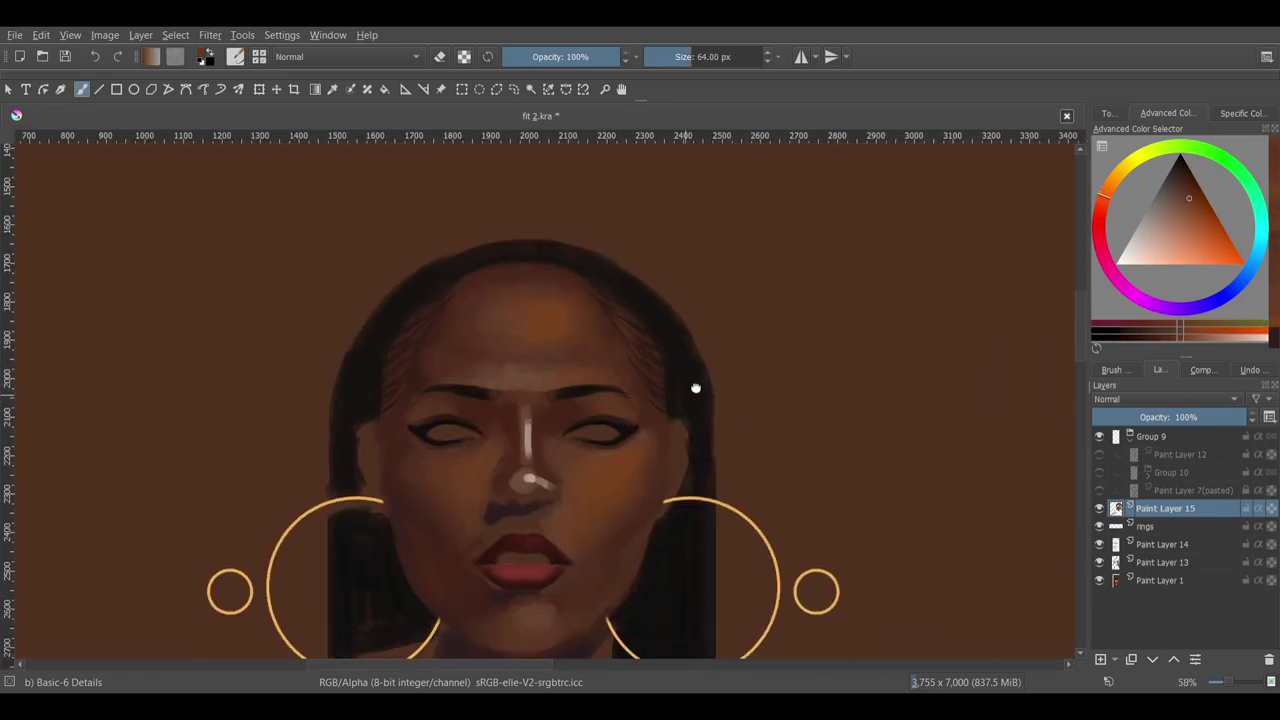
pyautogui.scroll(-1, 694, 386)
pyautogui.scroll(-1, 943, 366)
pyautogui.scroll(1, 917, 331)
pyautogui.scroll(-2, 903, 317)
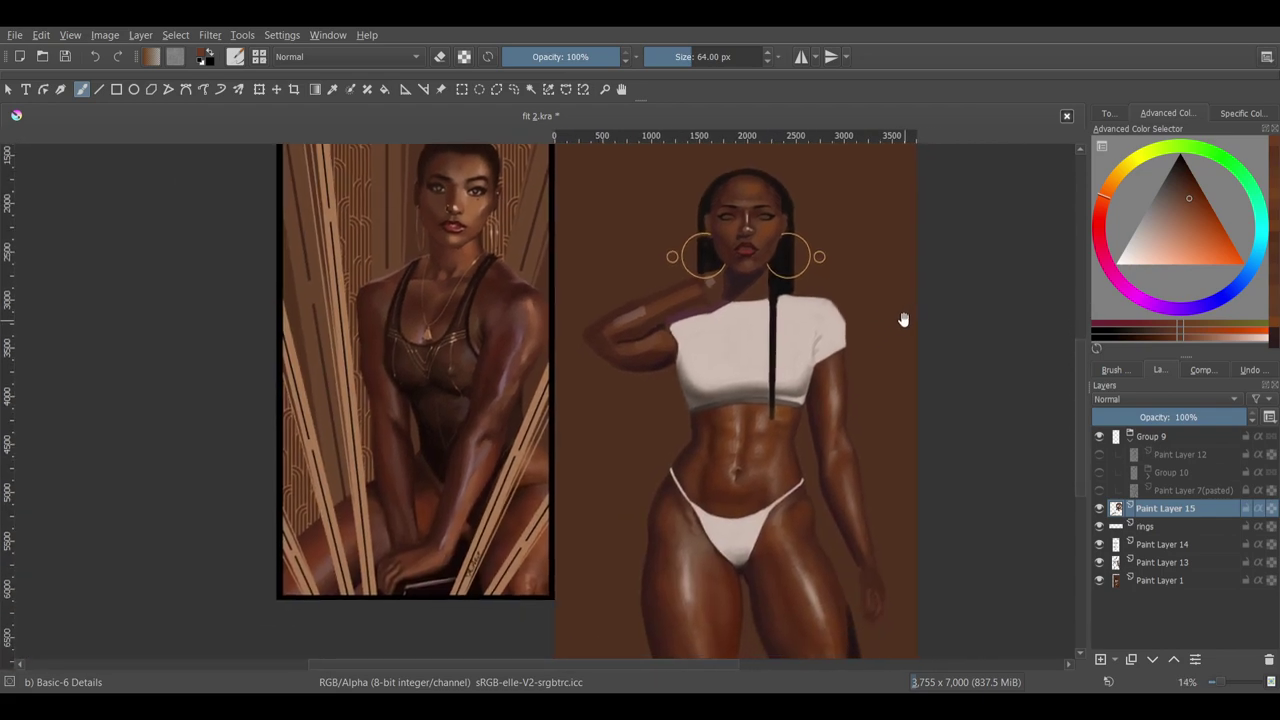
# - Blend the outer cheek beside the ear with sampled reddish browns, using a 48.36 px brush
pyautogui.scroll(4, 818, 302)
pyautogui.scroll(3, 818, 302)
pyautogui.keyDown('ctrl'); pyautogui.click(808, 380); pyautogui.keyUp('ctrl')
pyautogui.scroll(-1, 791, 437)
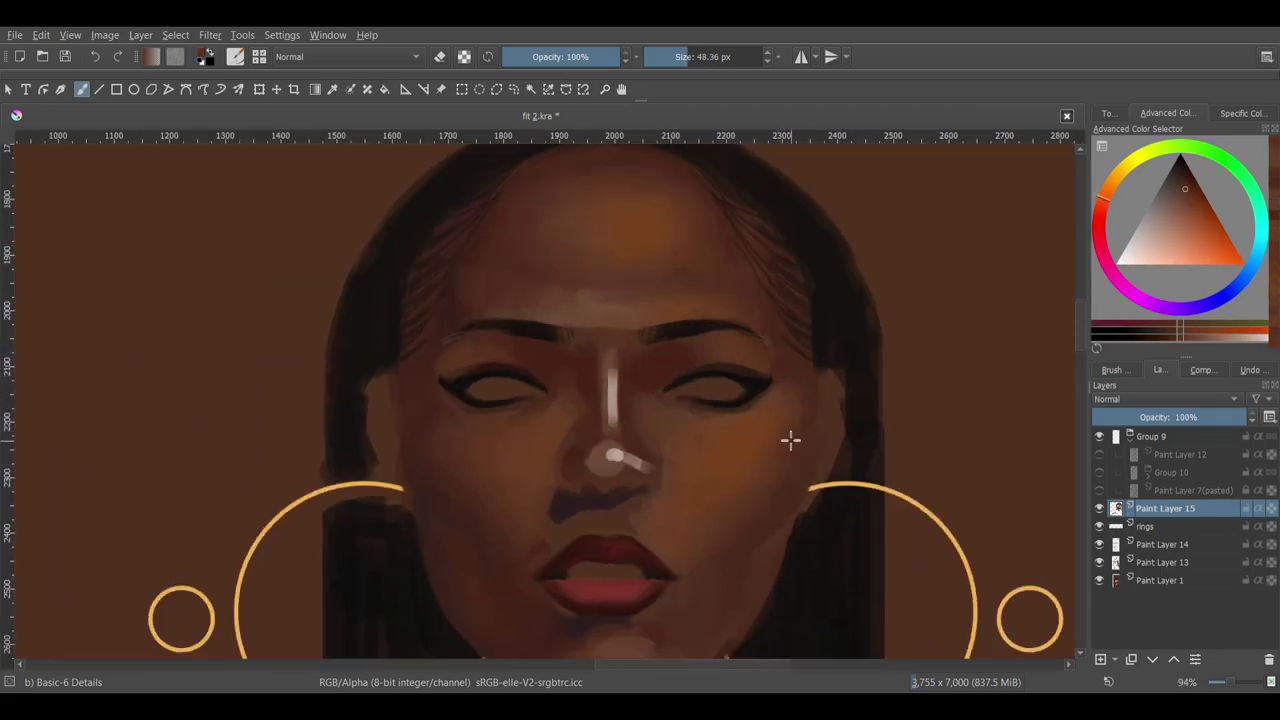
pyautogui.keyDown('ctrl'); pyautogui.click(765, 462); pyautogui.keyUp('ctrl')
pyautogui.scroll(-3, 920, 503)
pyautogui.scroll(3, 735, 423)
# - Blend the upper eyelid and the cheek below that eye with sampled browns, using a 58.01 px brush
pyautogui.keyDown('ctrl'); pyautogui.click(669, 365); pyautogui.keyUp('ctrl')
pyautogui.press(']')
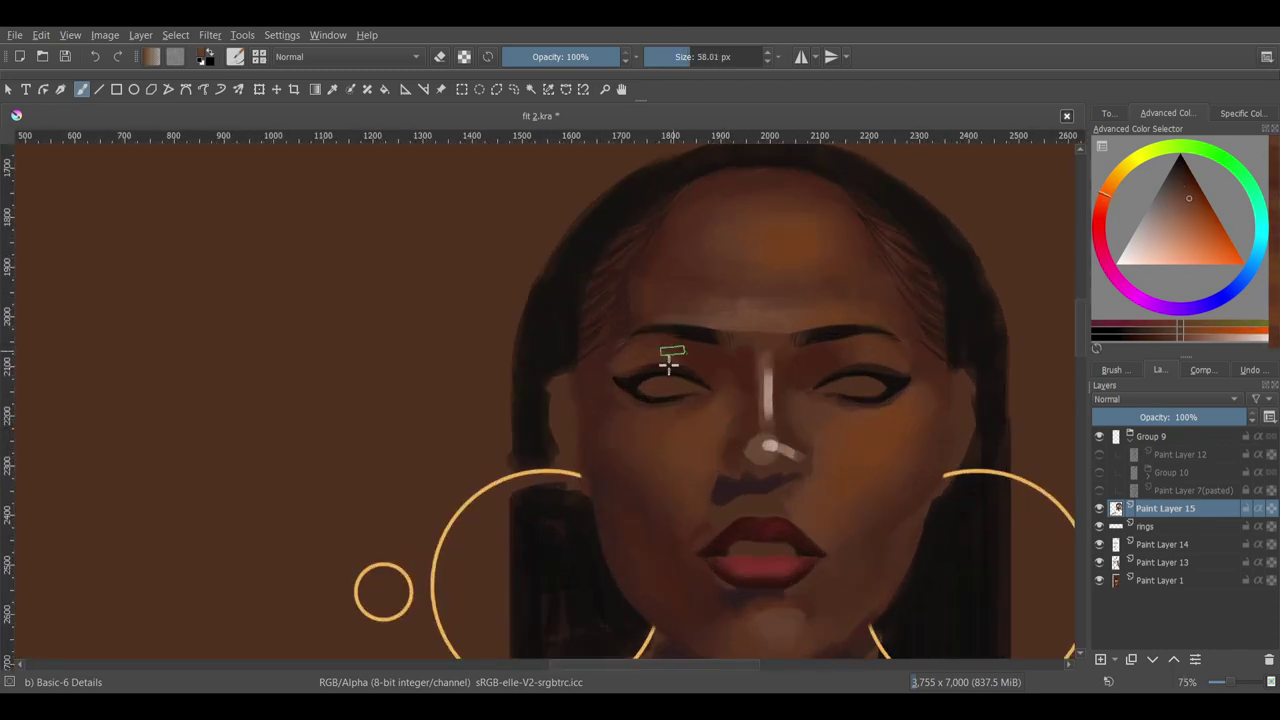
pyautogui.keyDown('ctrl'); pyautogui.click(642, 437); pyautogui.keyUp('ctrl')
pyautogui.scroll(-3, 606, 449)
pyautogui.scroll(3, 590, 380)
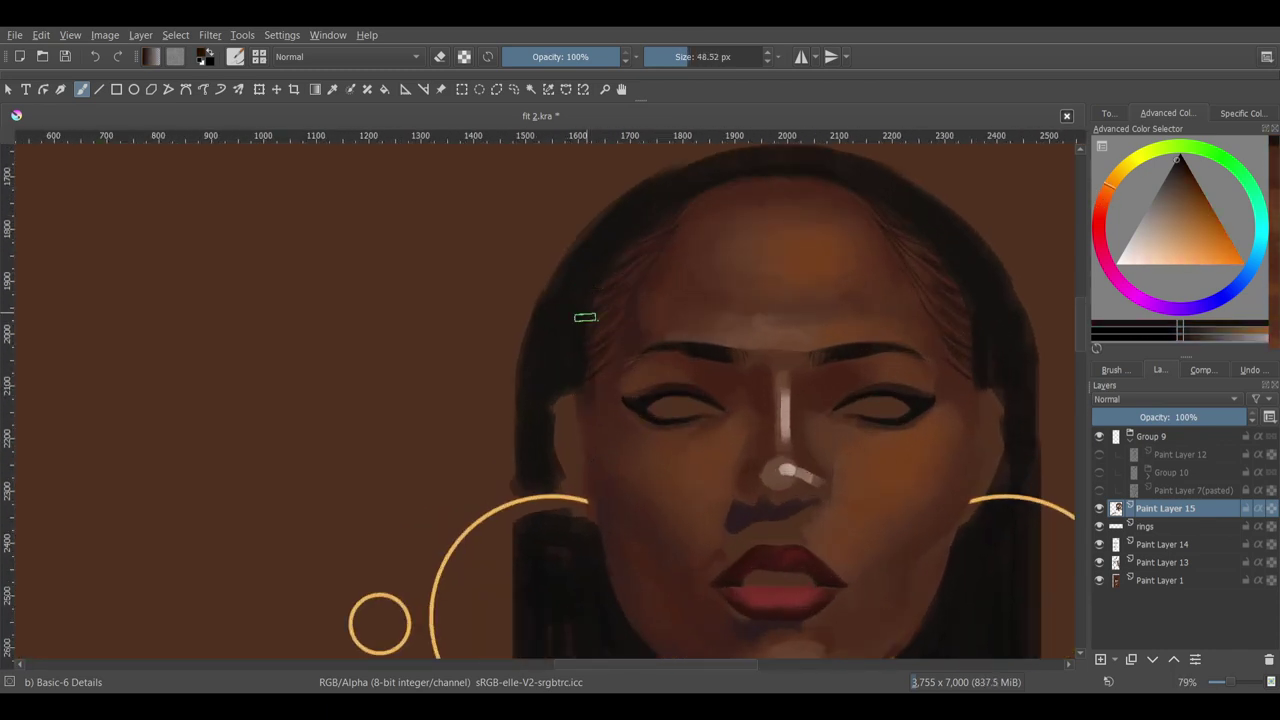
# - Refine the hair edge and temple with sampled near-black and reddish brown, using 48.52 px and 45.60 px brushes
pyautogui.keyDown('ctrl'); pyautogui.click(607, 270); pyautogui.keyUp('ctrl')
pyautogui.press('[')
pyautogui.keyDown('ctrl'); pyautogui.click(591, 383); pyautogui.keyUp('ctrl')
pyautogui.scroll(-2, 750, 420)
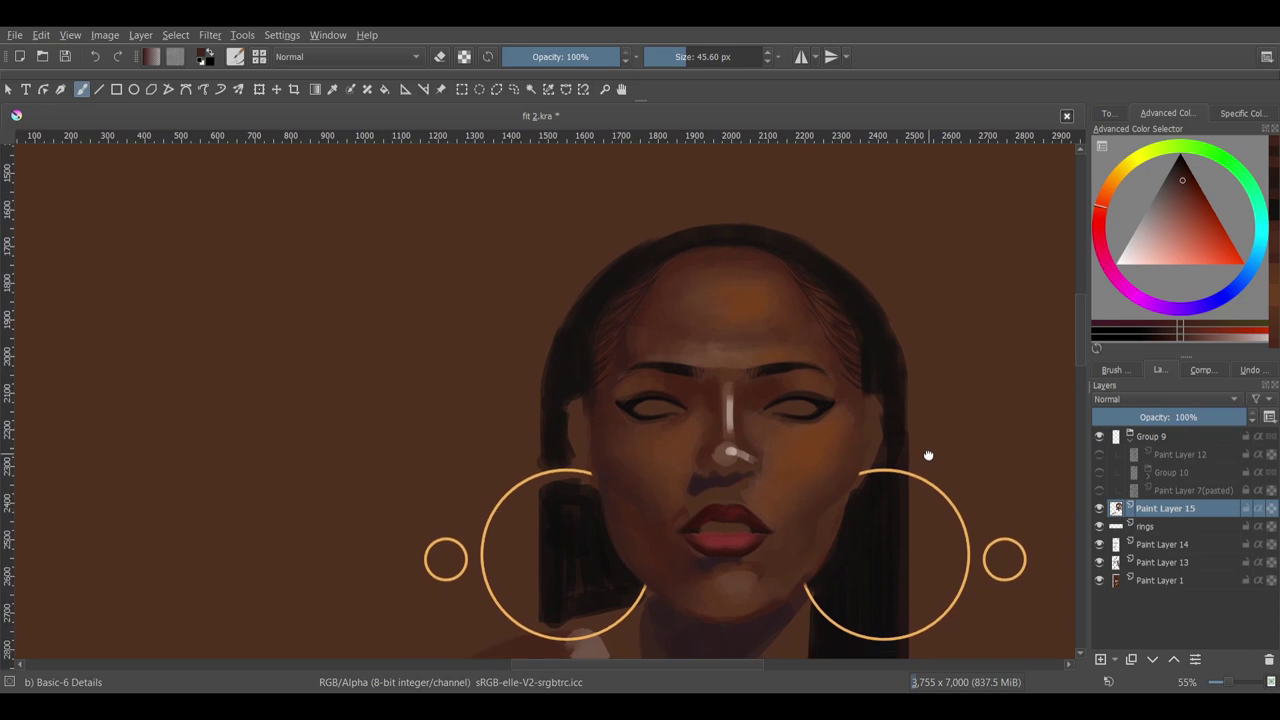
# - Shade the inner eye socket and the outer end of the opposite brow in dark purple, using 49.46 px and 56.44 px brushes
pyautogui.press('5')
pyautogui.scroll(3, 595, 525)
pyautogui.press('5')
pyautogui.scroll(-3, 571, 470)
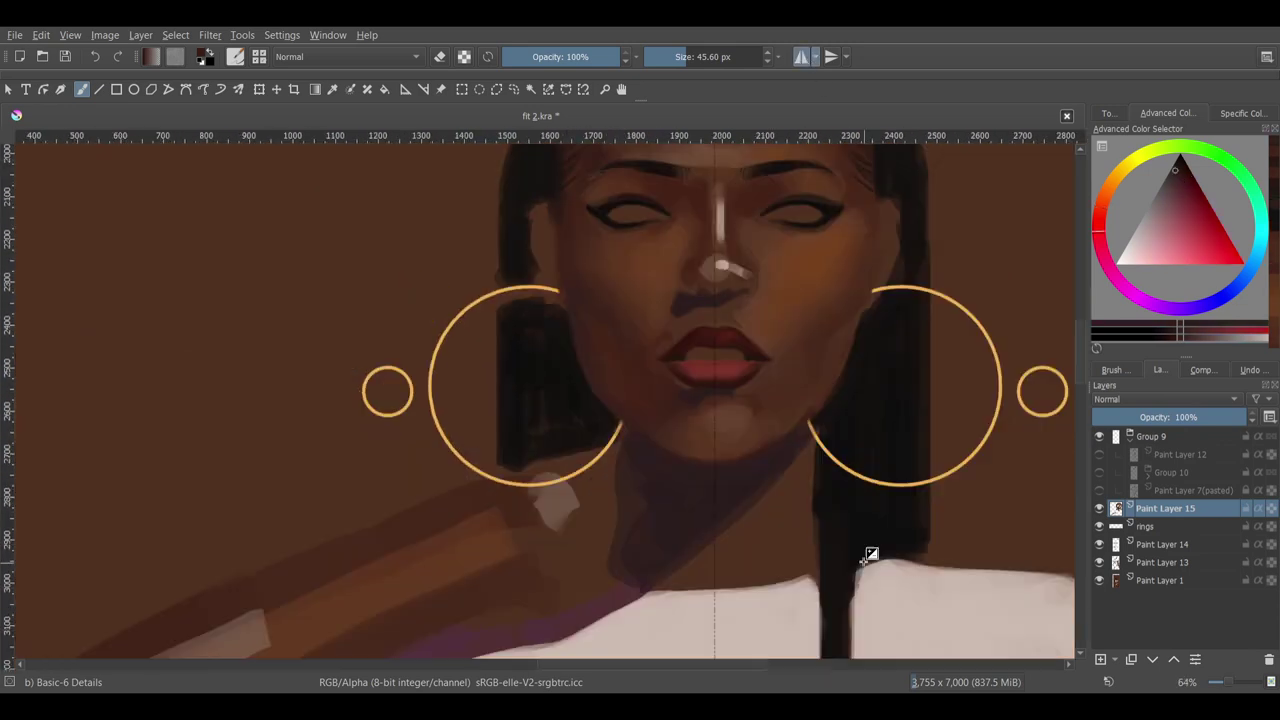
pyautogui.scroll(3, 851, 274)
pyautogui.scroll(1, 737, 310)
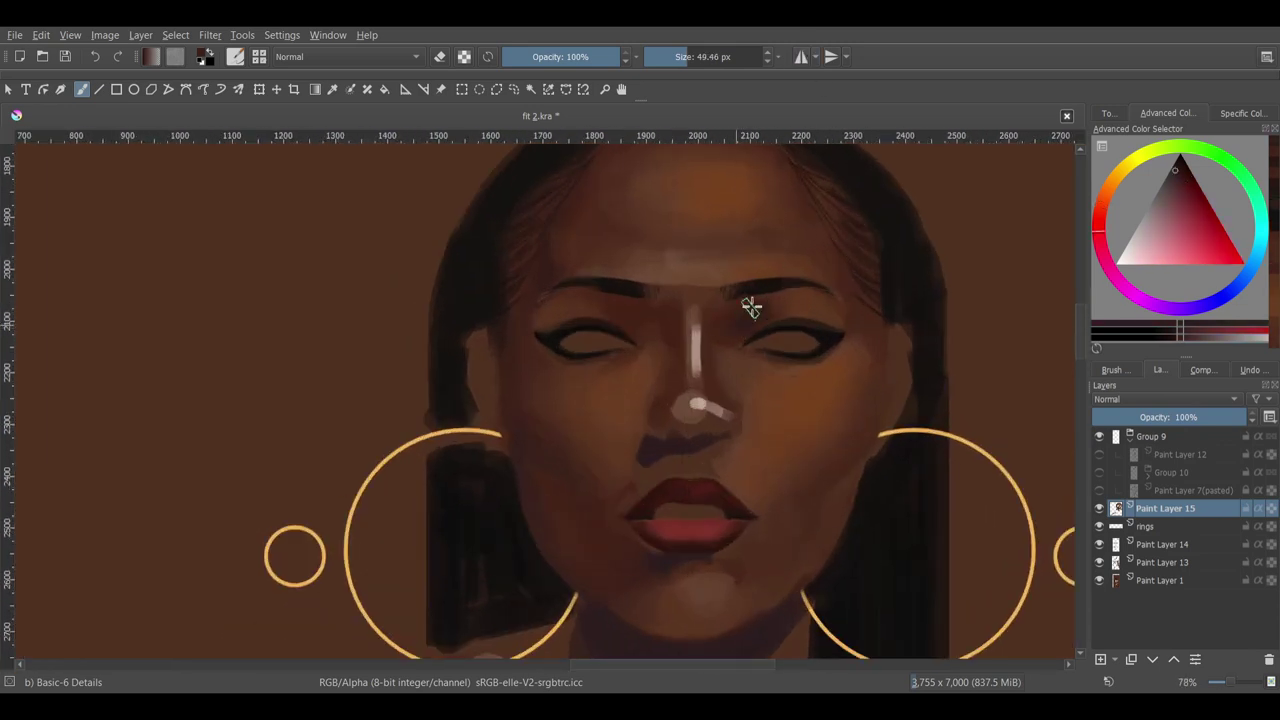
pyautogui.scroll(-3, 545, 322)
pyautogui.scroll(4, 557, 362)
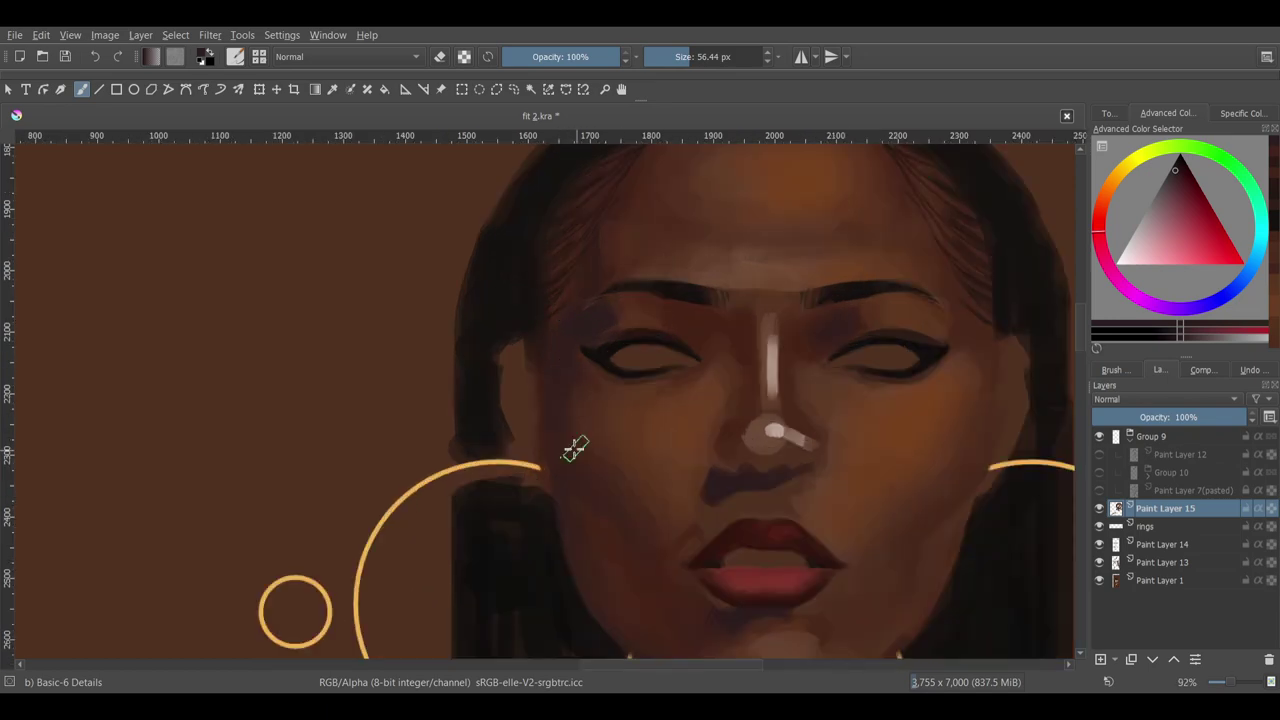
# - Deepen and blend the temple shadow beside the outer eye corner with sampled dark tones, using a 47.20 px brush
pyautogui.scroll(-3, 575, 449)
pyautogui.press('6')
pyautogui.press('6')
pyautogui.scroll(3, 663, 360)
pyautogui.press('[')
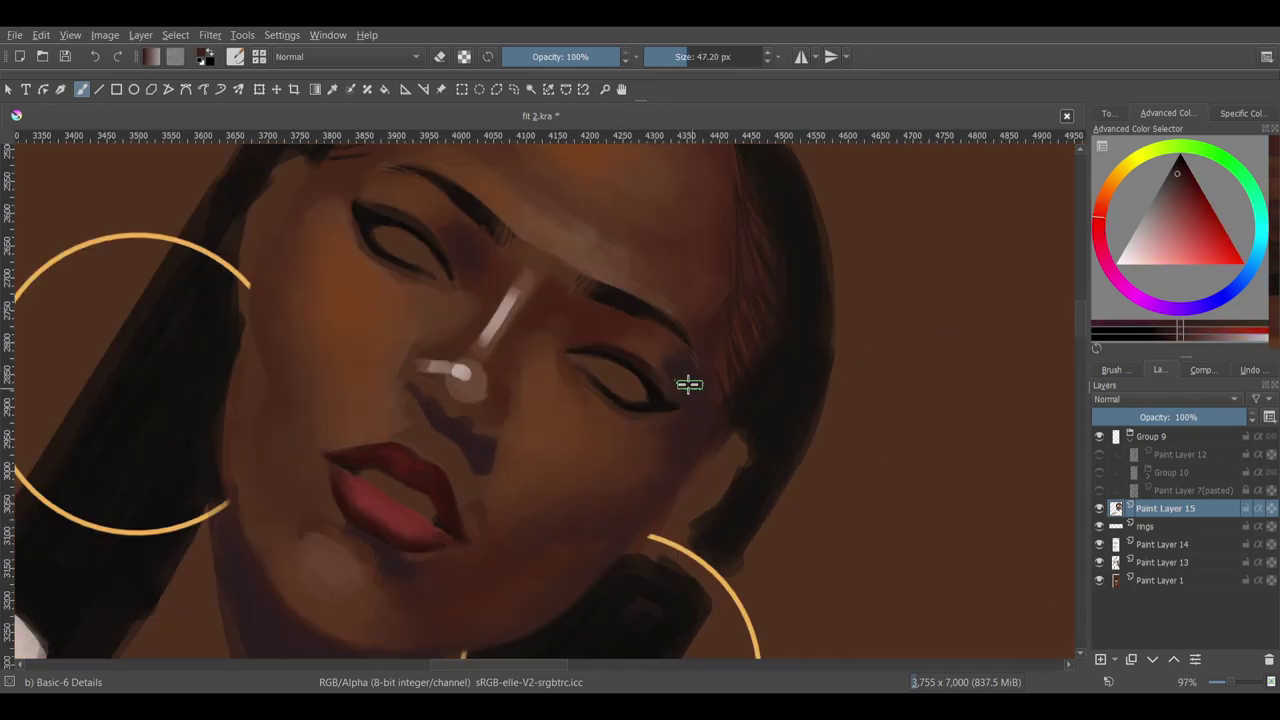
pyautogui.keyDown('ctrl'); pyautogui.click(689, 384); pyautogui.keyUp('ctrl')
pyautogui.press('5')
# - Add a pale pinkish highlight at the inner eye corner with a 12.67 px brush and soften it with an 18.78 px brush
pyautogui.scroll(-1, 734, 336)
pyautogui.scroll(-3, 716, 362)
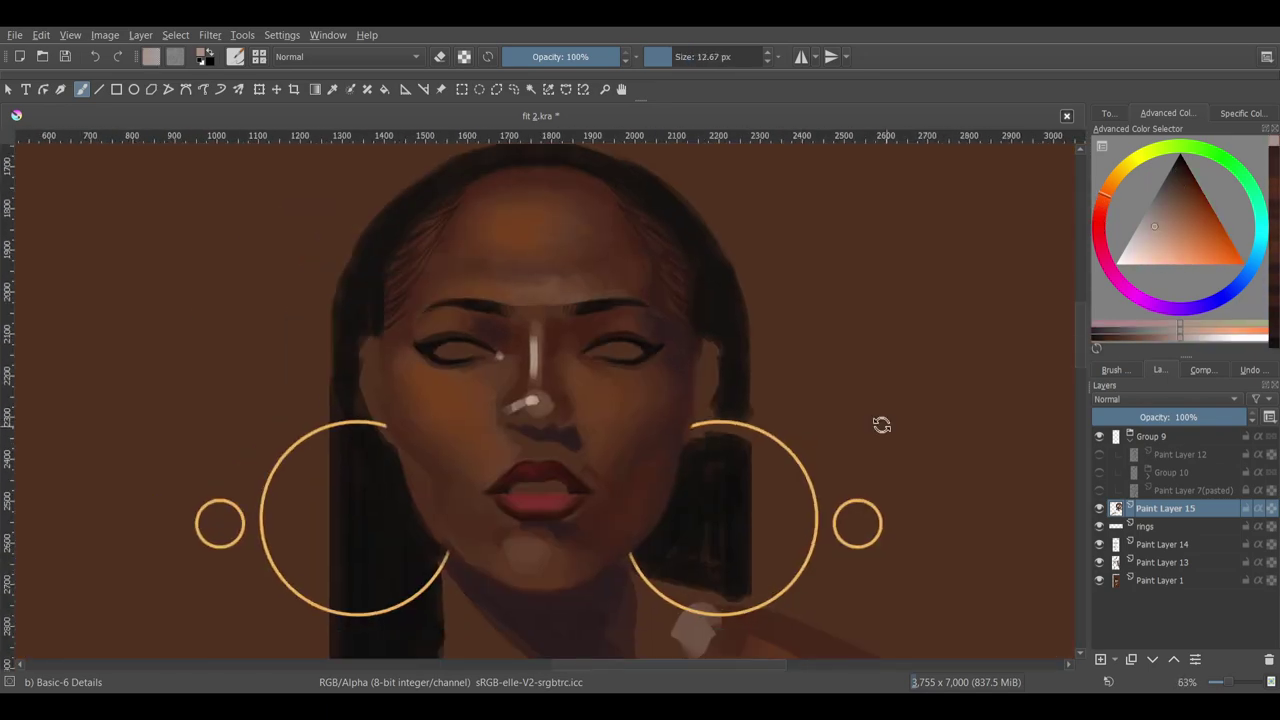
pyautogui.press('4')
pyautogui.press('4')
pyautogui.scroll(4, 551, 403)
pyautogui.press(']')
pyautogui.keyDown('ctrl'); pyautogui.click(541, 385); pyautogui.keyUp('ctrl')
pyautogui.press('5')
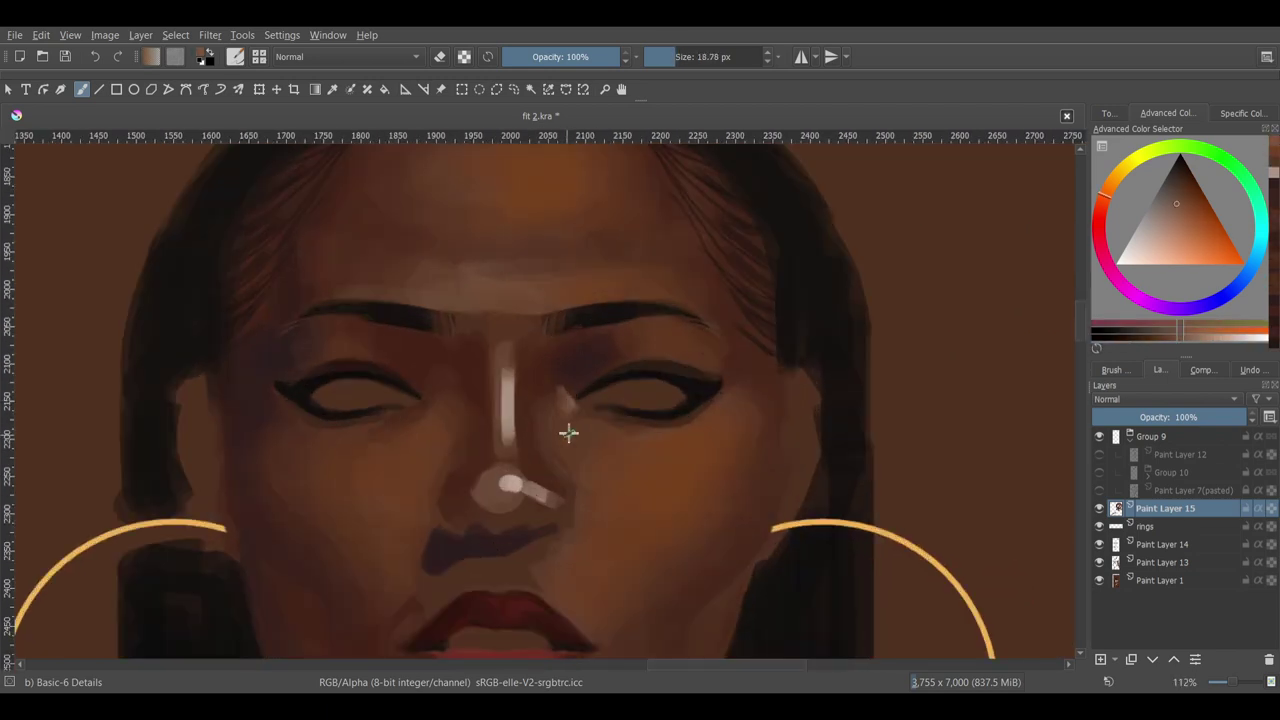
# - Blend the skin between the inner eye corner and the nose with a sampled brown, using a 37.42 px brush
pyautogui.press(']')
pyautogui.press(']')
pyautogui.keyDown('ctrl'); pyautogui.click(566, 449); pyautogui.keyUp('ctrl')
pyautogui.scroll(-2, 569, 431)
pyautogui.scroll(3, 675, 465)
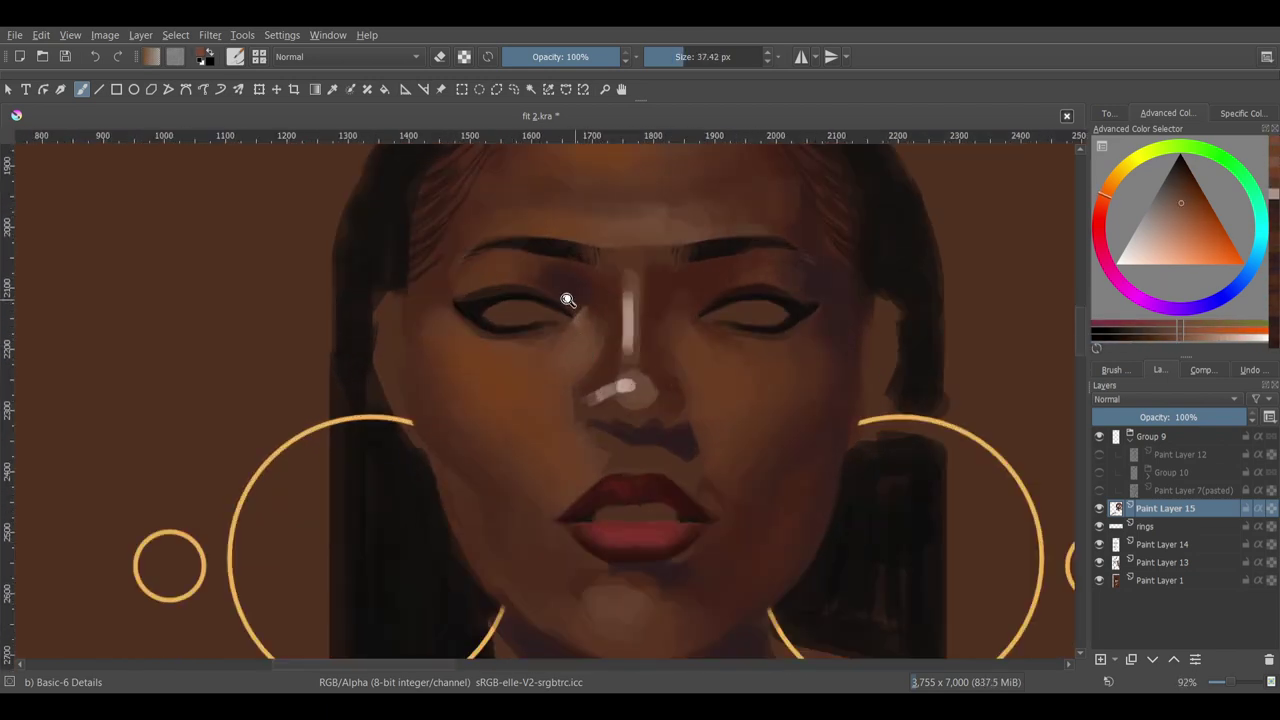
# - Blend the brow bone and temple above the eye with sampled warm browns, using a 54.99 px brush
pyautogui.press('[')
pyautogui.keyDown('ctrl'); pyautogui.click(474, 266); pyautogui.keyUp('ctrl')
pyautogui.keyDown('ctrl'); pyautogui.click(500, 268); pyautogui.keyUp('ctrl')
pyautogui.scroll(1, 502, 270)
pyautogui.keyDown('ctrl'); pyautogui.click(502, 270); pyautogui.keyUp('ctrl')
pyautogui.scroll(-3, 502, 270)
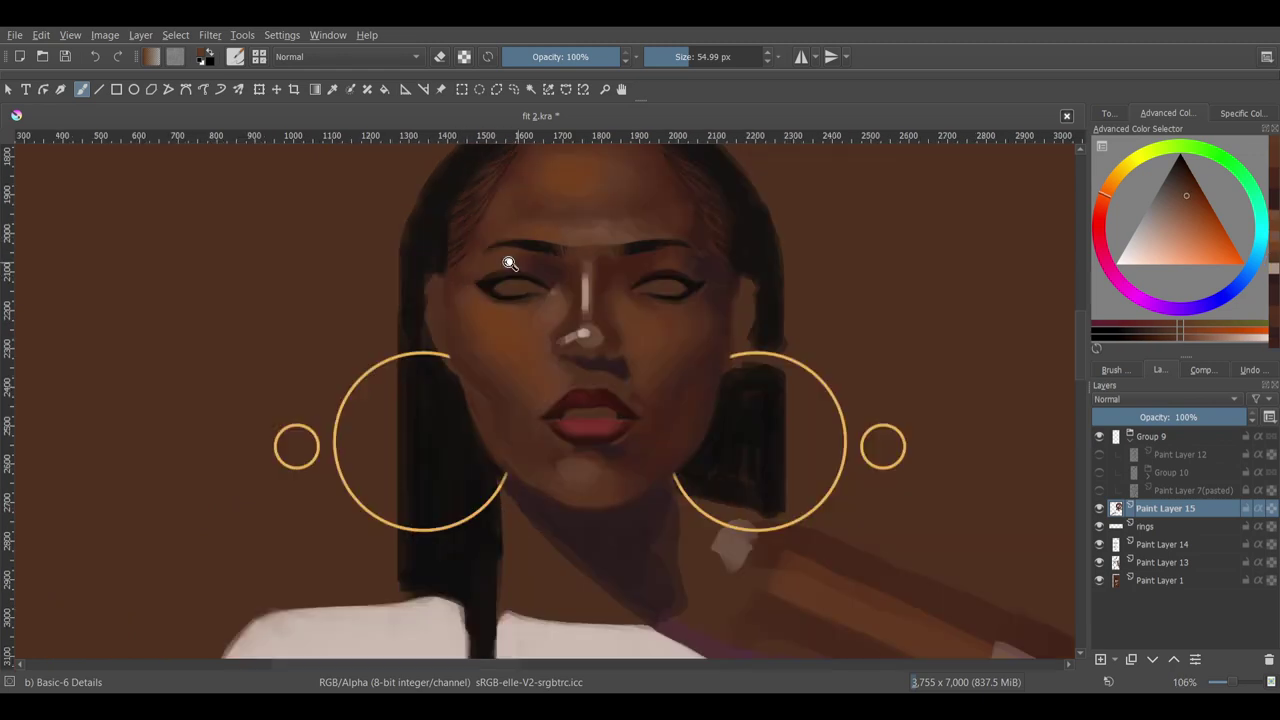
pyautogui.scroll(2, 587, 360)
pyautogui.scroll(-2, 640, 420)
pyautogui.scroll(1, 666, 449)
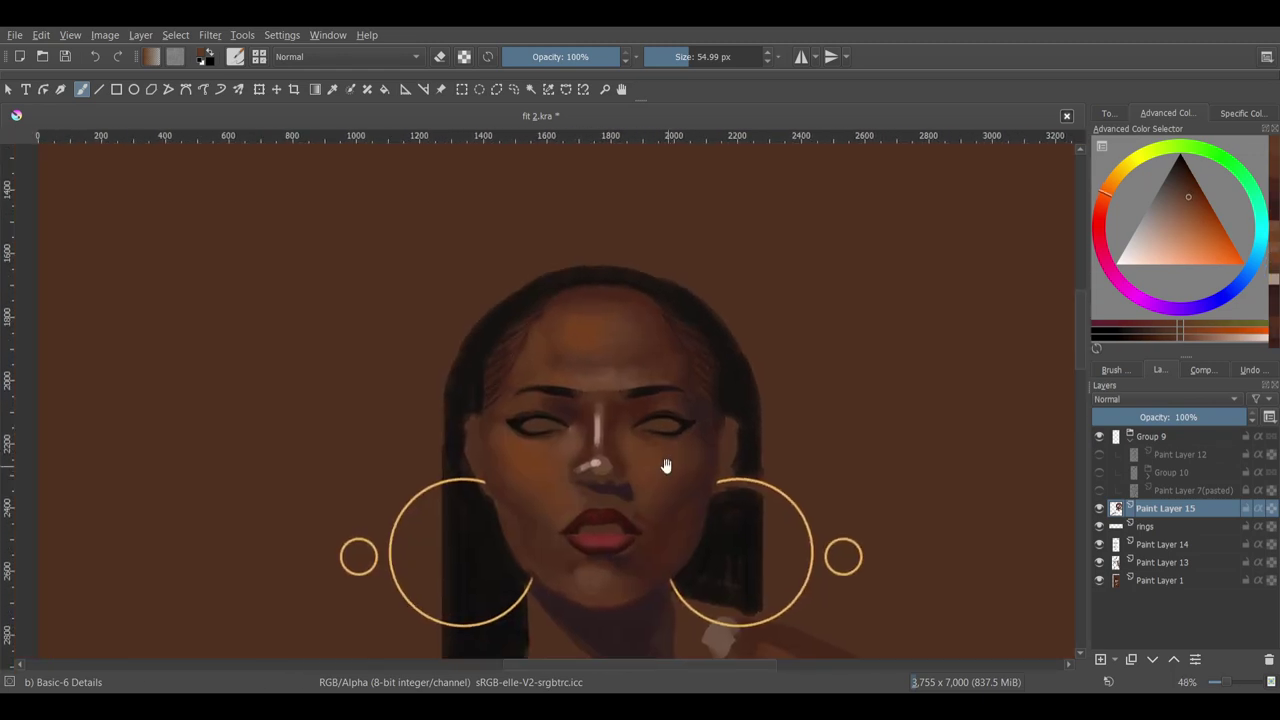
# - Warm the side of the forehead near the hairline with sampled orange-browns, using a 49.67 px brush
pyautogui.scroll(3, 514, 334)
pyautogui.keyDown('ctrl'); pyautogui.click(508, 340); pyautogui.keyUp('ctrl')
pyautogui.press('[')
pyautogui.press(']')
pyautogui.keyDown('ctrl'); pyautogui.click(523, 346); pyautogui.keyUp('ctrl')
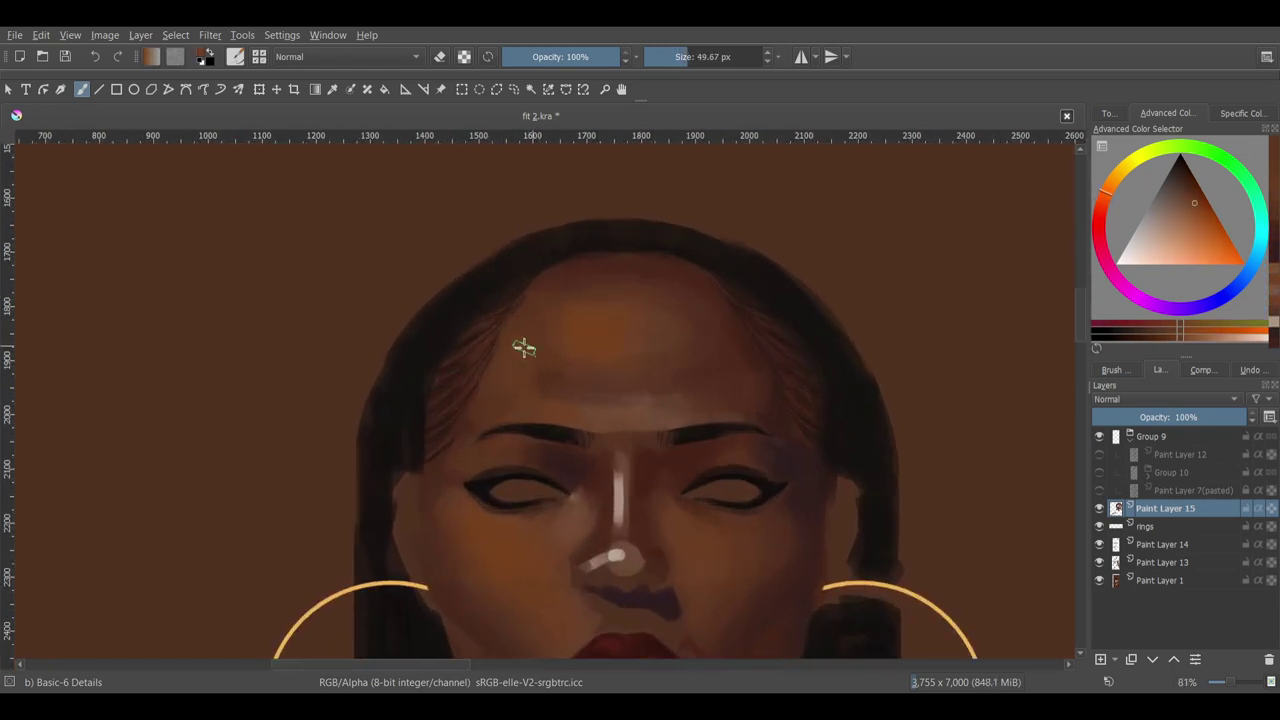
pyautogui.keyDown('ctrl'); pyautogui.click(527, 380); pyautogui.keyUp('ctrl')
# - Smooth the forehead above the brow with sampled browns, using 51.17 px and 59.76 px brushes
pyautogui.scroll(-3, 514, 334)
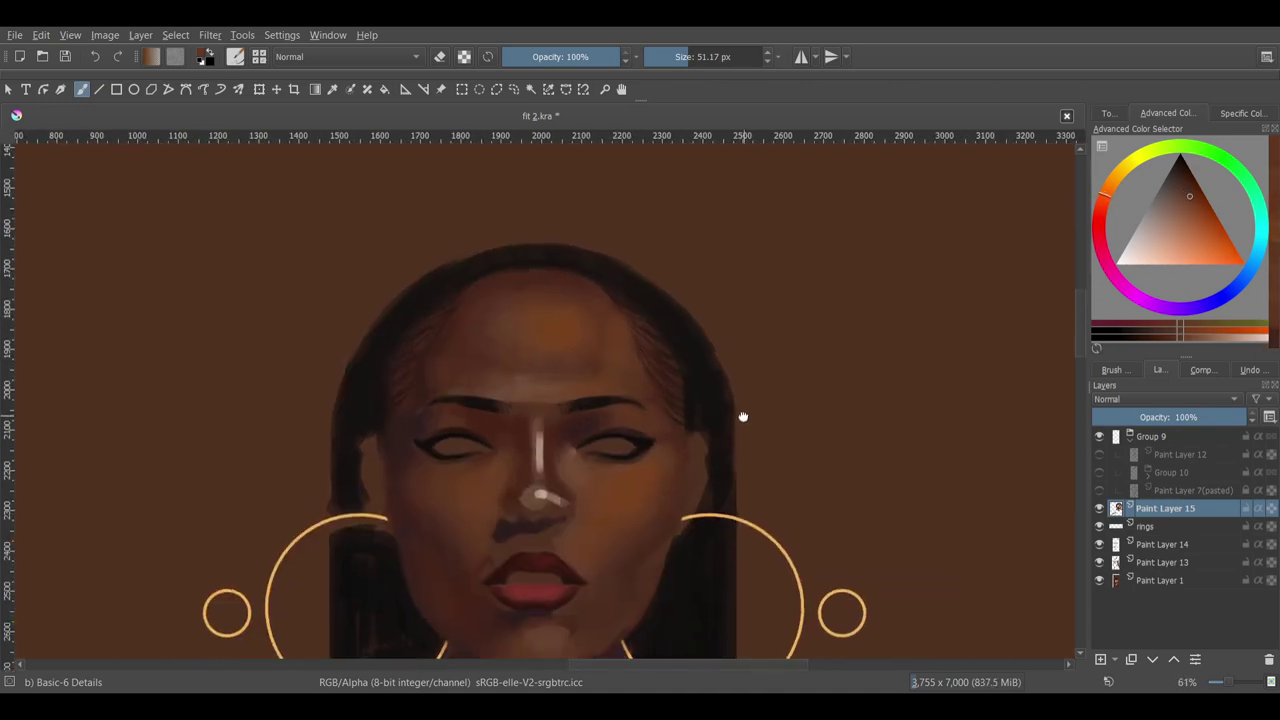
pyautogui.scroll(2, 743, 417)
pyautogui.keyDown('ctrl'); pyautogui.click(710, 400); pyautogui.keyUp('ctrl')
pyautogui.moveTo(710, 400)
pyautogui.mouseDown()
pyautogui.moveTo(598, 364)
pyautogui.moveTo(509, 423)
pyautogui.moveTo(843, 266)
pyautogui.mouseUp()
pyautogui.keyDown('ctrl'); pyautogui.click(583, 375); pyautogui.keyUp('ctrl')
pyautogui.scroll(-3, 843, 266)
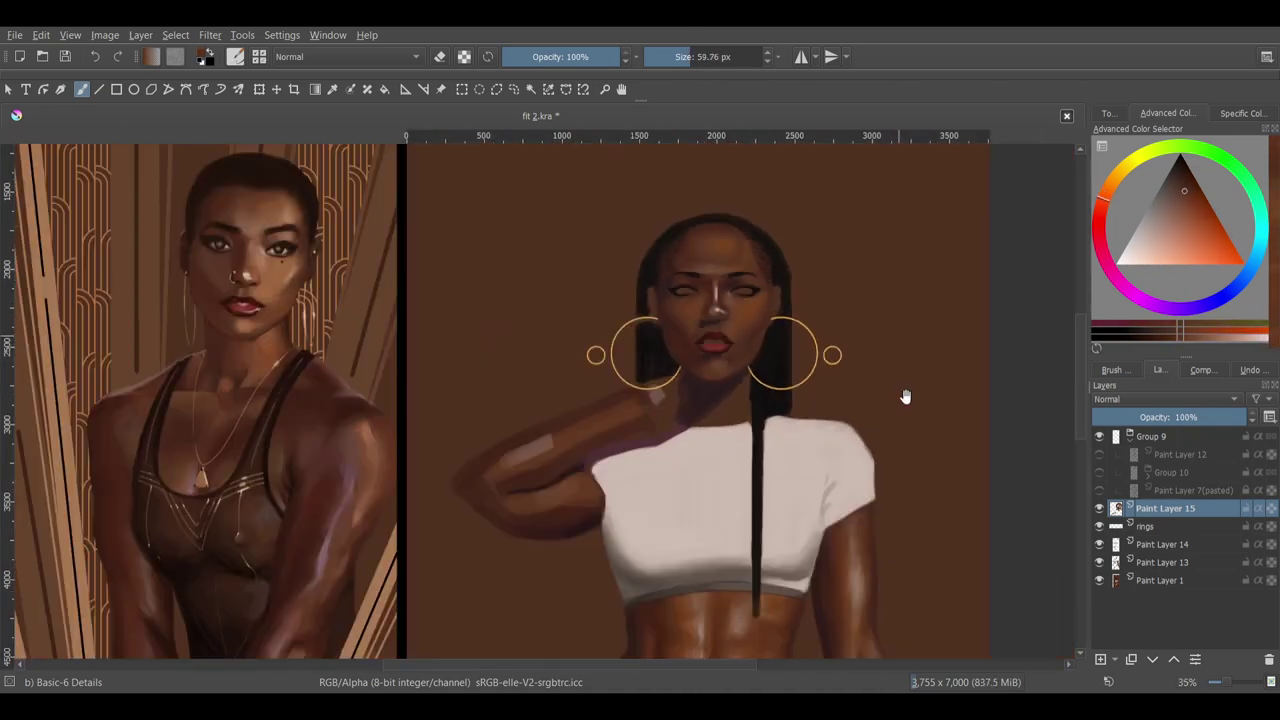
# - Clean up the upper edge of the eyebrow on the lit side with sampled skin browns, using a 16.06 px brush
pyautogui.scroll(-2, 900, 373)
pyautogui.scroll(4, 934, 435)
pyautogui.scroll(1, 974, 420)
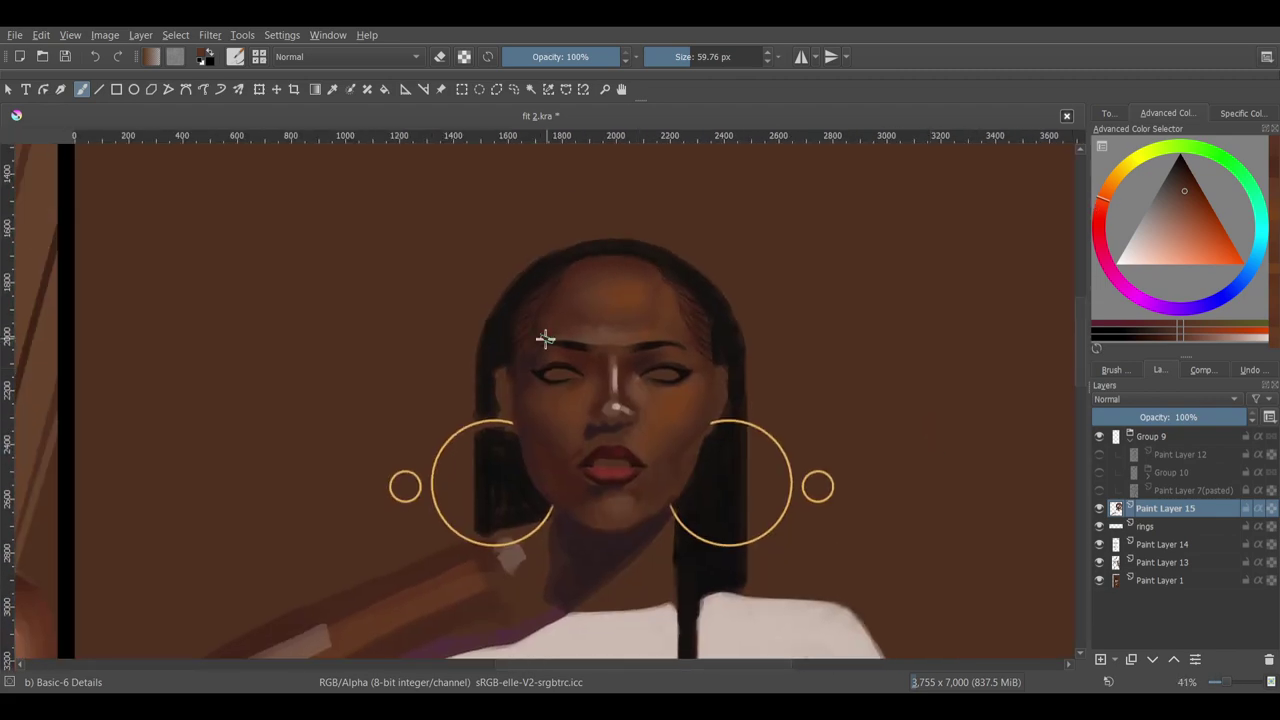
pyautogui.scroll(2, 540, 355)
pyautogui.press('4')
pyautogui.scroll(-2, 534, 371)
pyautogui.scroll(4, 600, 350)
pyautogui.keyDown('ctrl'); pyautogui.click(672, 325); pyautogui.keyUp('ctrl')
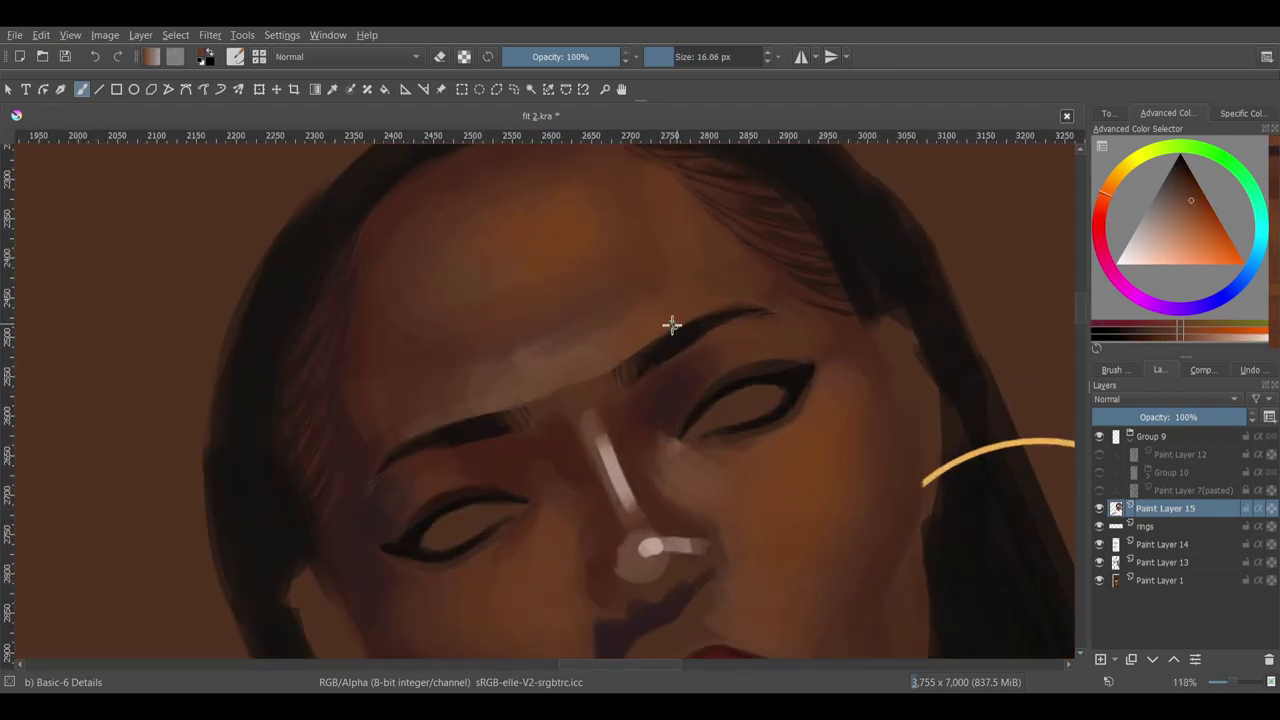
pyautogui.keyDown('ctrl'); pyautogui.click(738, 321); pyautogui.keyUp('ctrl')
# - Refine the edges of the eyebrow on the shadowed side with sampled reddish brown and near-black, using the 16.06 px brush
pyautogui.scroll(2, 732, 318)
pyautogui.press('4')
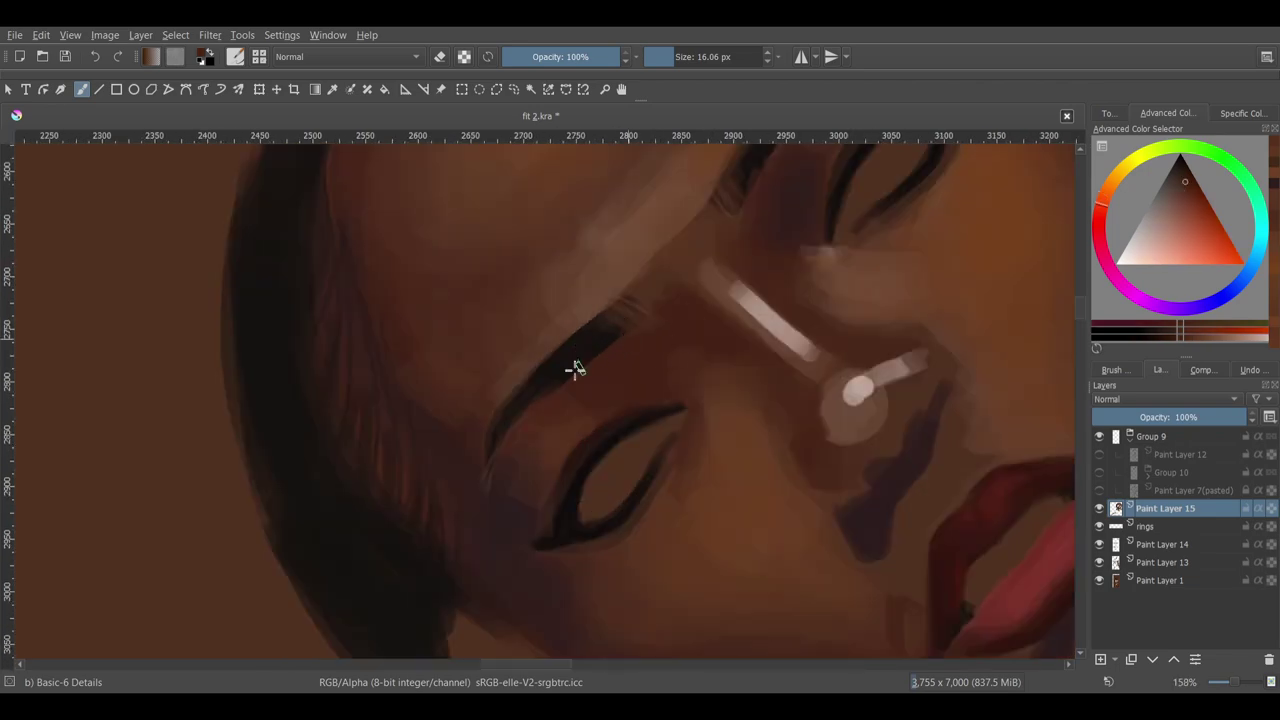
pyautogui.keyDown('ctrl'); pyautogui.click(543, 389); pyautogui.keyUp('ctrl')
pyautogui.scroll(-5, 540, 362)
pyautogui.press('5')
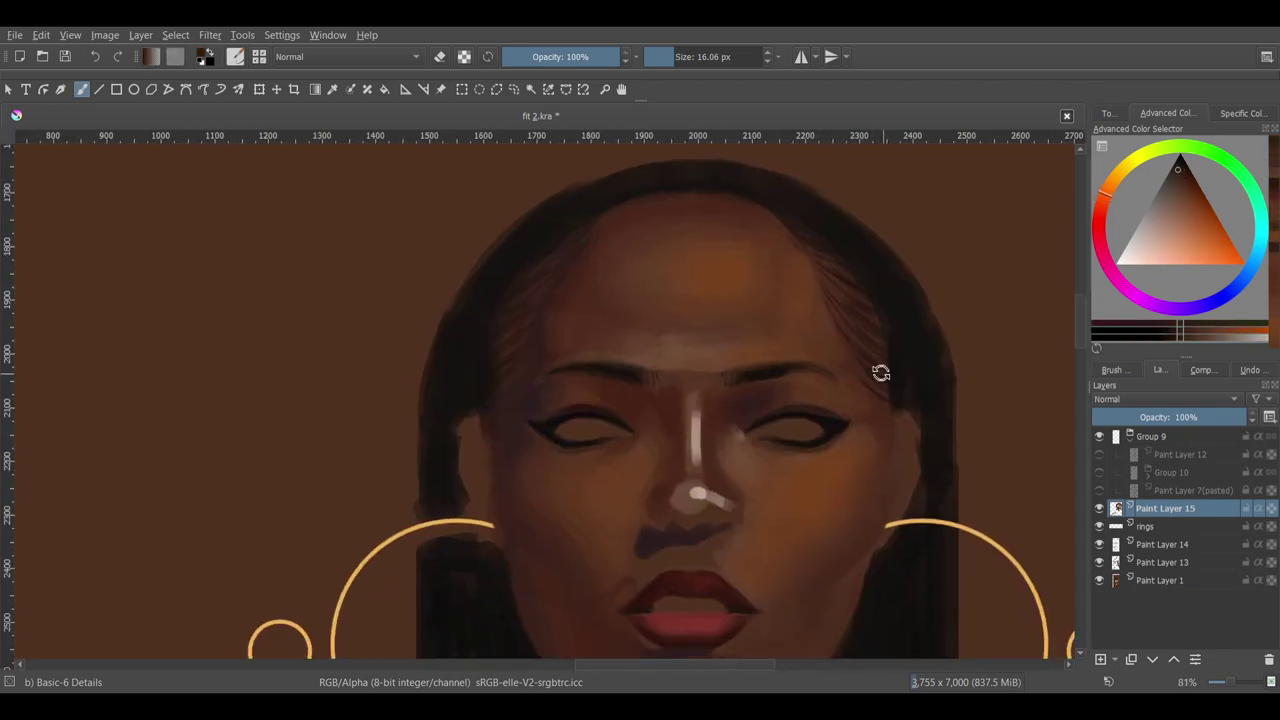
pyautogui.scroll(5, 604, 301)
pyautogui.press('4')
pyautogui.press('5')
pyautogui.scroll(-4, 538, 346)
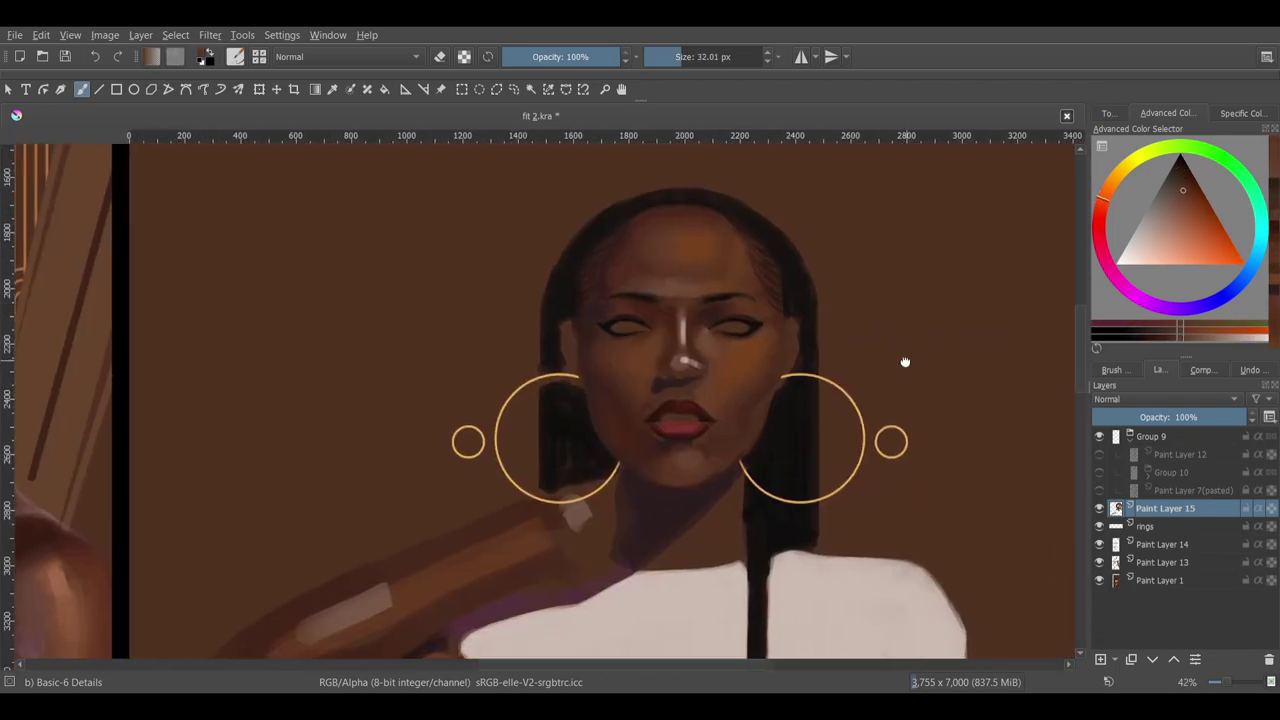
# - Blend a sampled dark reddish brown into the face's shading with a 64.96 px brush
pyautogui.scroll(3, 903, 360)
pyautogui.press(']')
pyautogui.press(']')
pyautogui.press(']')
pyautogui.keyDown('ctrl'); pyautogui.click(651, 314); pyautogui.keyUp('ctrl')
pyautogui.scroll(-6, 589, 336)
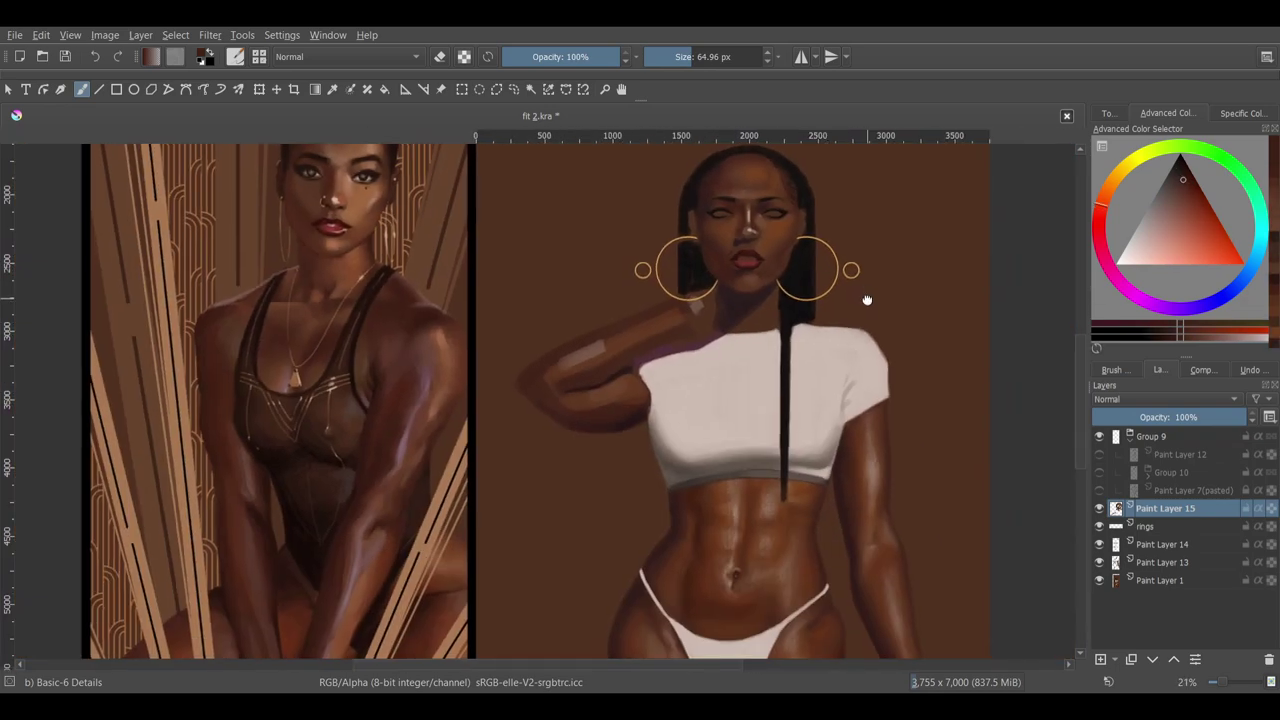
# - Even out the shading of both lower cheeks with a sampled brown, using a 60.51 px brush
pyautogui.keyDown('ctrl'); pyautogui.click(709, 601); pyautogui.keyUp('ctrl')
pyautogui.scroll(6, 709, 240)
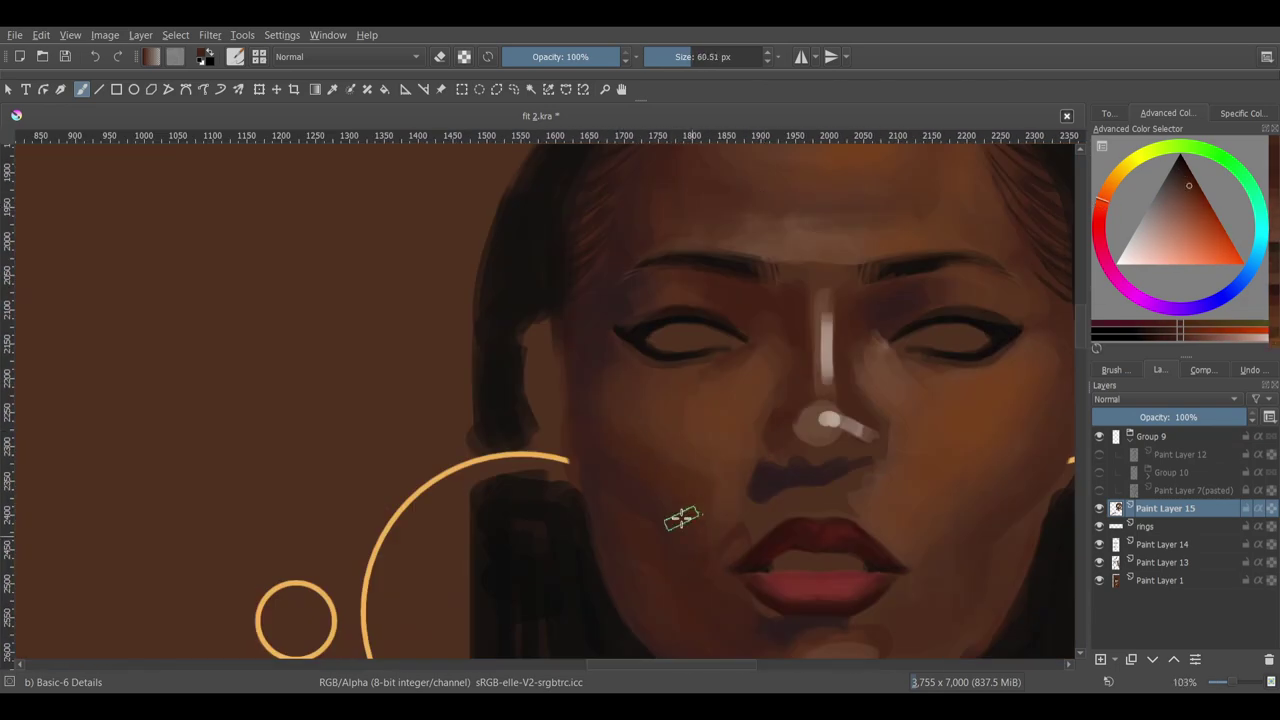
pyautogui.scroll(-1, 682, 517)
pyautogui.scroll(-1, 719, 485)
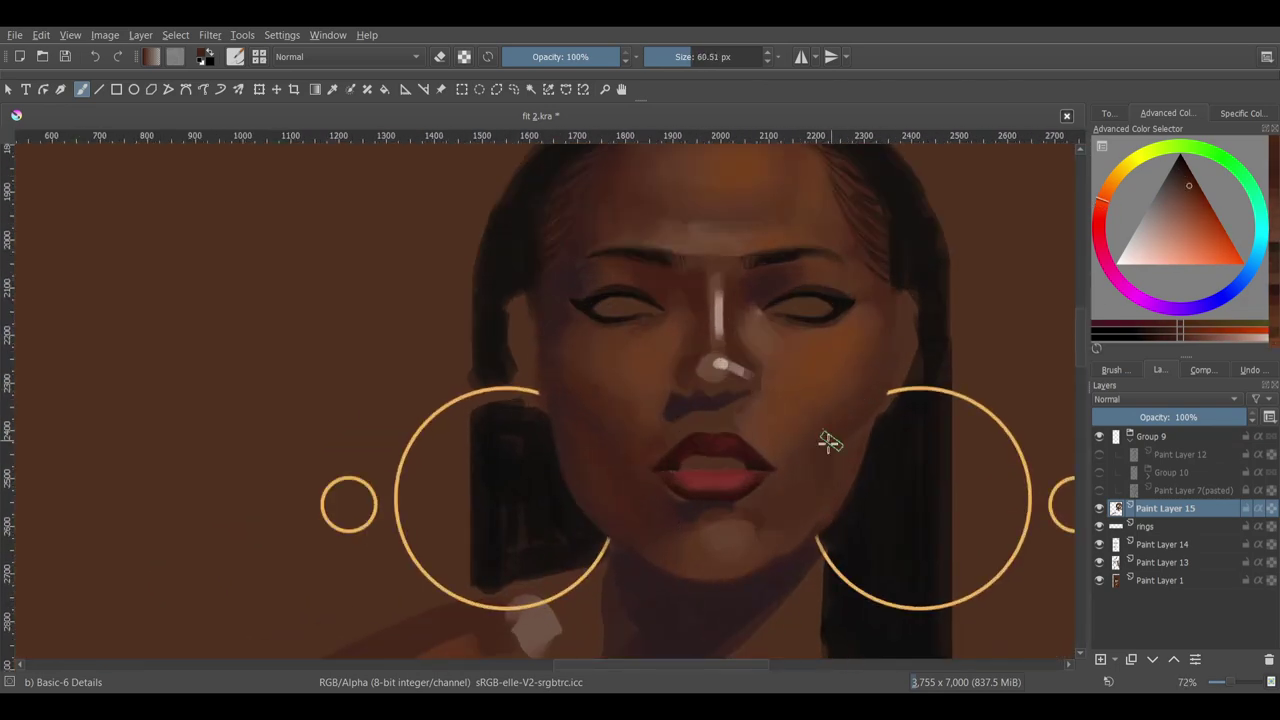
pyautogui.scroll(-1, 814, 423)
pyautogui.scroll(1, 814, 423)
pyautogui.hscroll(3, 834, 409)
pyautogui.scroll(-1, 691, 327)
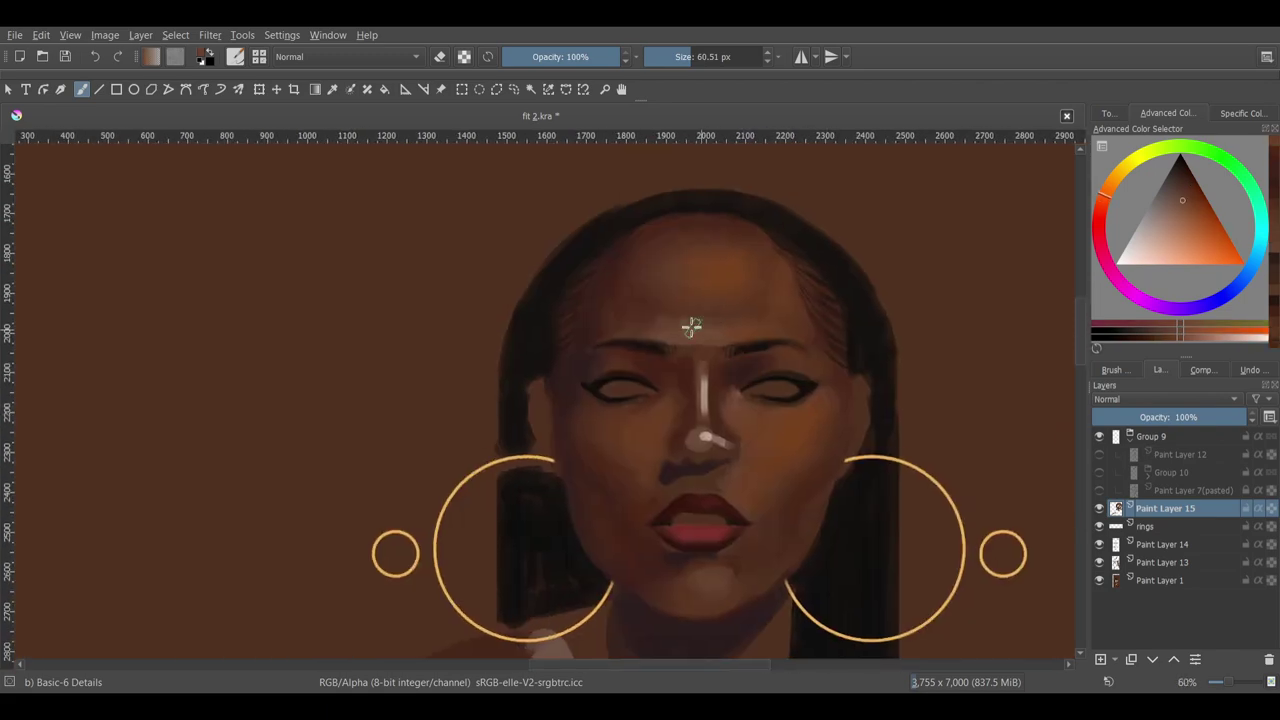
# - Pick a dark olive-yellow and paint it along the top of the forehead with a 78.92 px brush
pyautogui.moveTo(1104, 200); pyautogui.dragTo(1136, 182)
pyautogui.press(']')
pyautogui.press(']')
pyautogui.press(']')
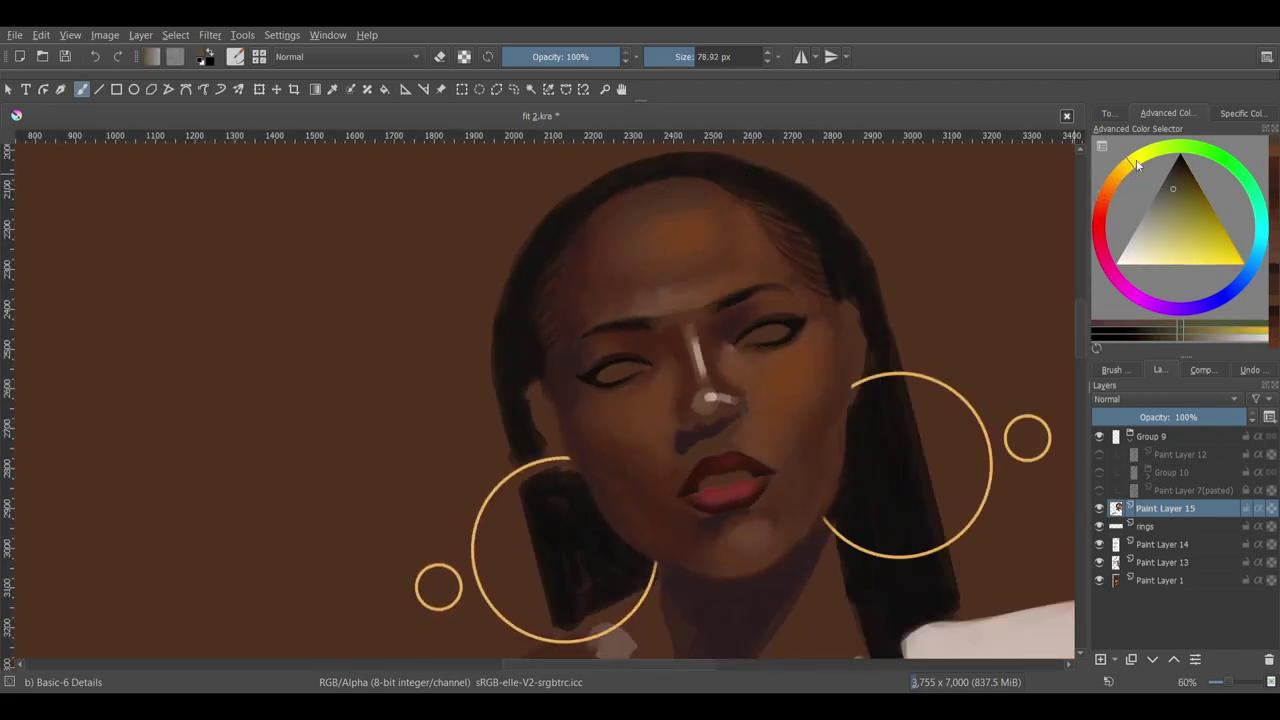
# - Extend the dark olive tone over the upper face, using 77.58 px and 92.35 px brushes
pyautogui.scroll(-2, 815, 362)
pyautogui.scroll(2, 815, 362)
pyautogui.hotkey('ctrl', '[')
pyautogui.hotkey('ctrl', '[')
pyautogui.press('[')
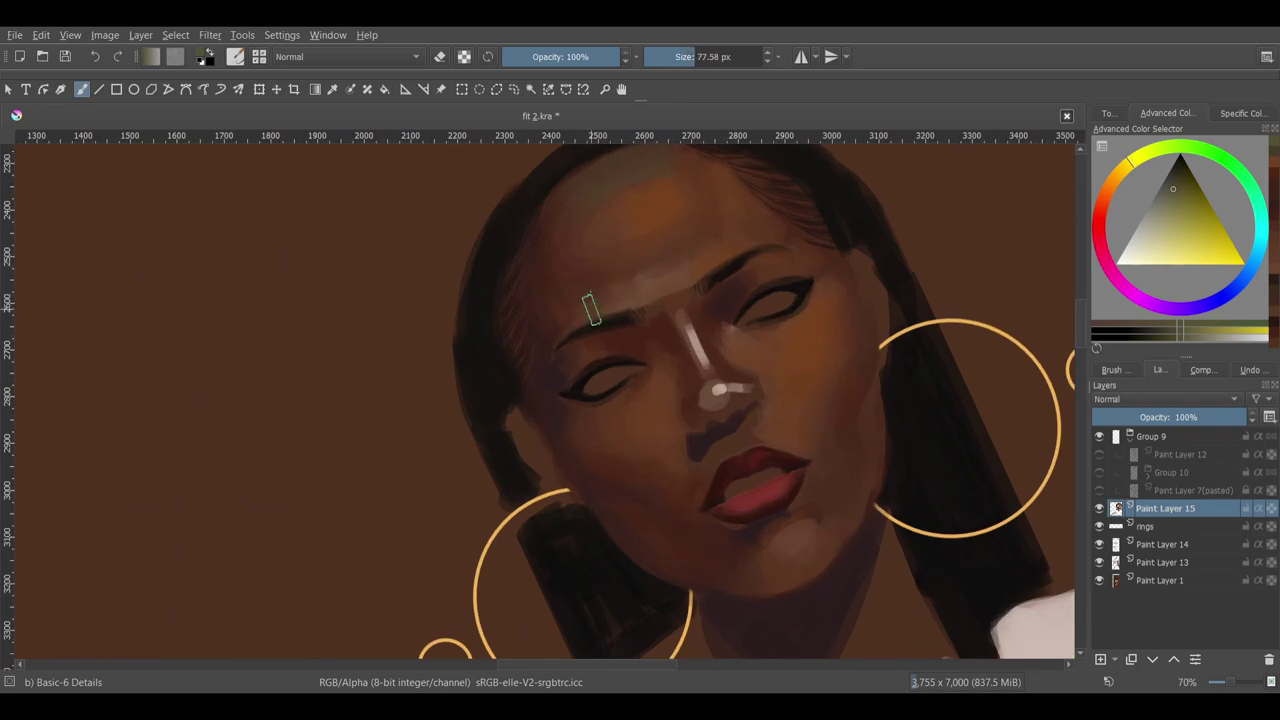
pyautogui.press('5')
pyautogui.scroll(-2, 820, 314)
pyautogui.scroll(3, 700, 320)
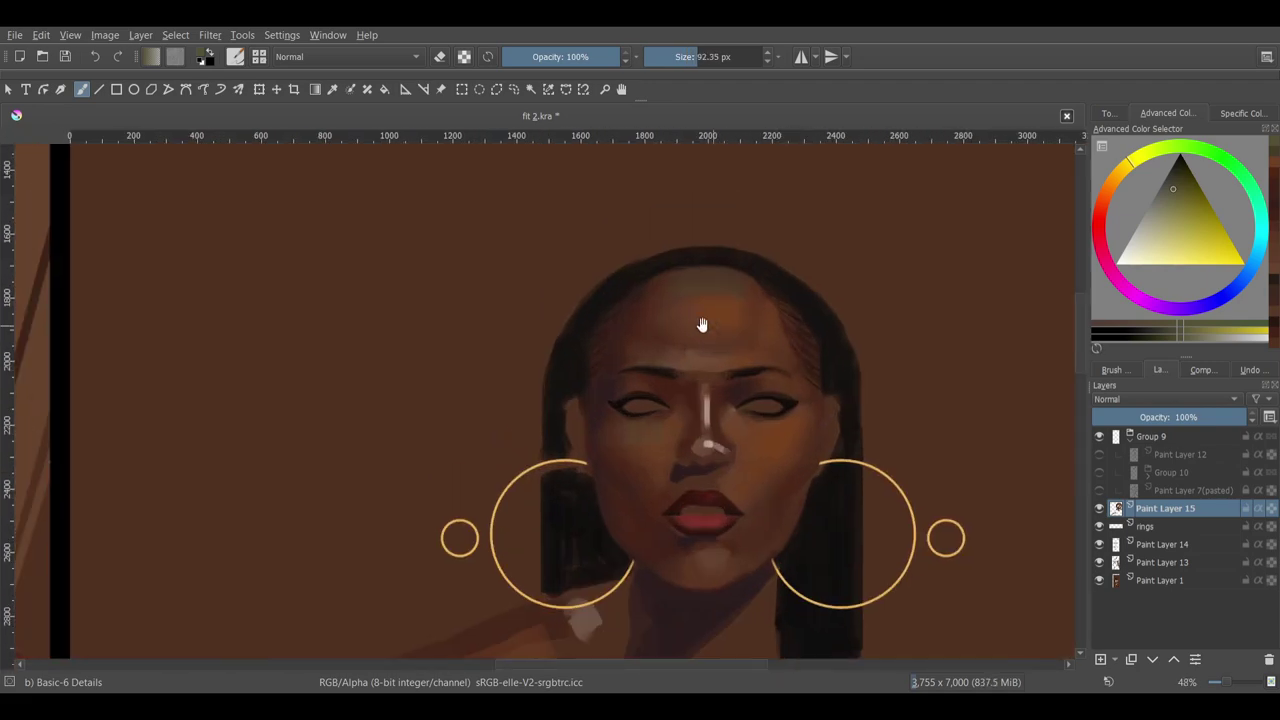
# - Blend the edge of the olive forehead area into the hairline with a sampled brown, using a 64.35 px brush
pyautogui.press('[')
pyautogui.press('[')
pyautogui.press('[')
pyautogui.keyDown('ctrl'); pyautogui.click(783, 262); pyautogui.keyUp('ctrl')
pyautogui.scroll(-3, 793, 268)
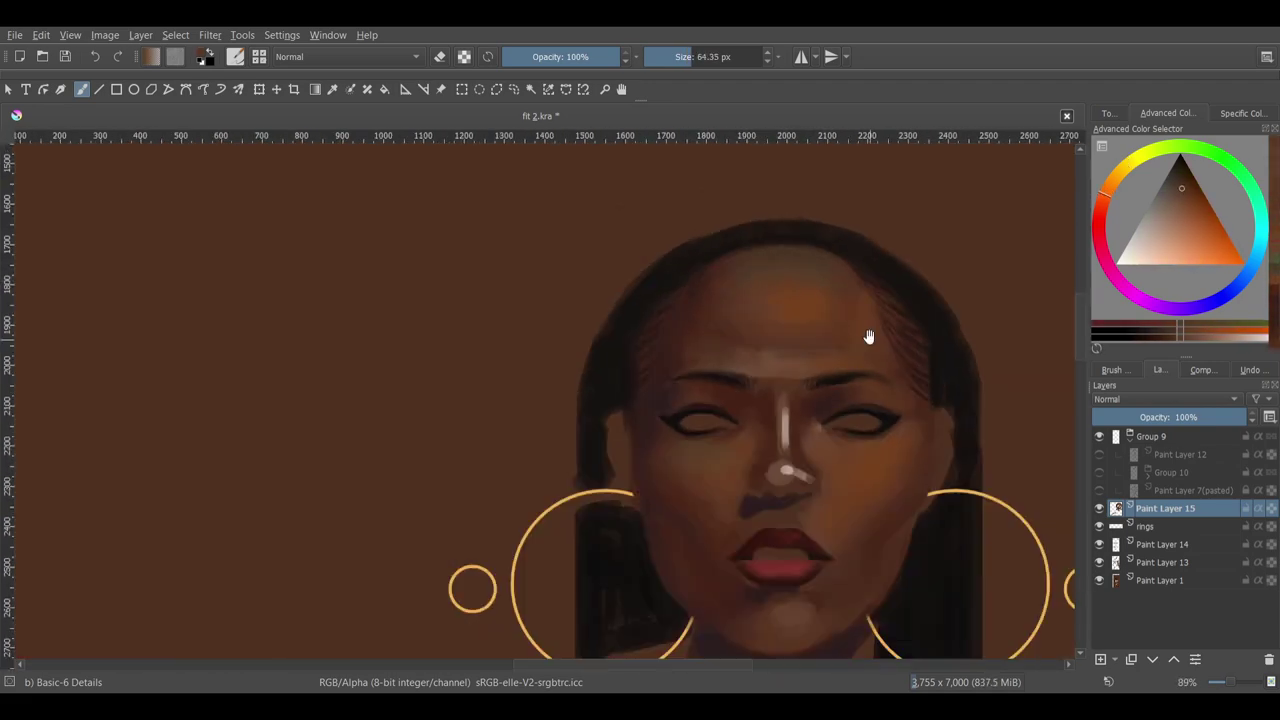
pyautogui.scroll(2, 708, 222)
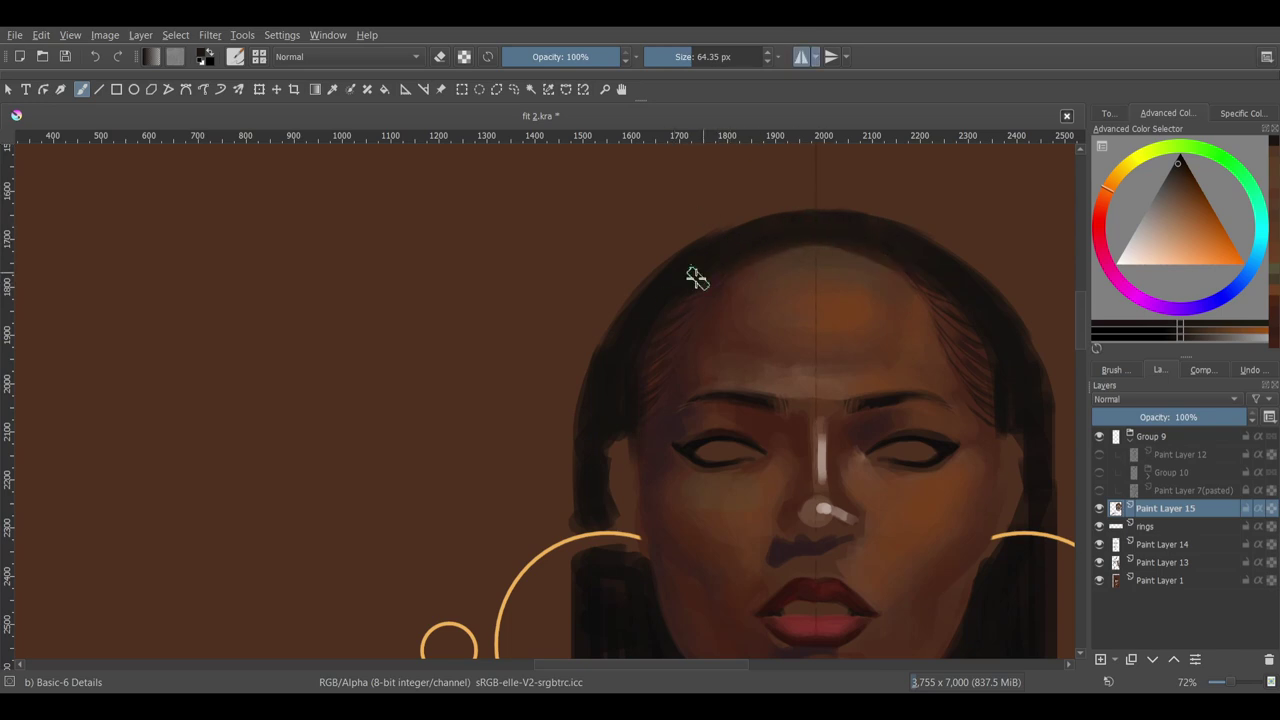
# - Paint a warm orange-brown highlight on the chin below the lower lip with a 47.97 px brush
pyautogui.scroll(-3, 697, 278)
pyautogui.scroll(3, 886, 349)
pyautogui.press('[')
pyautogui.press('[')
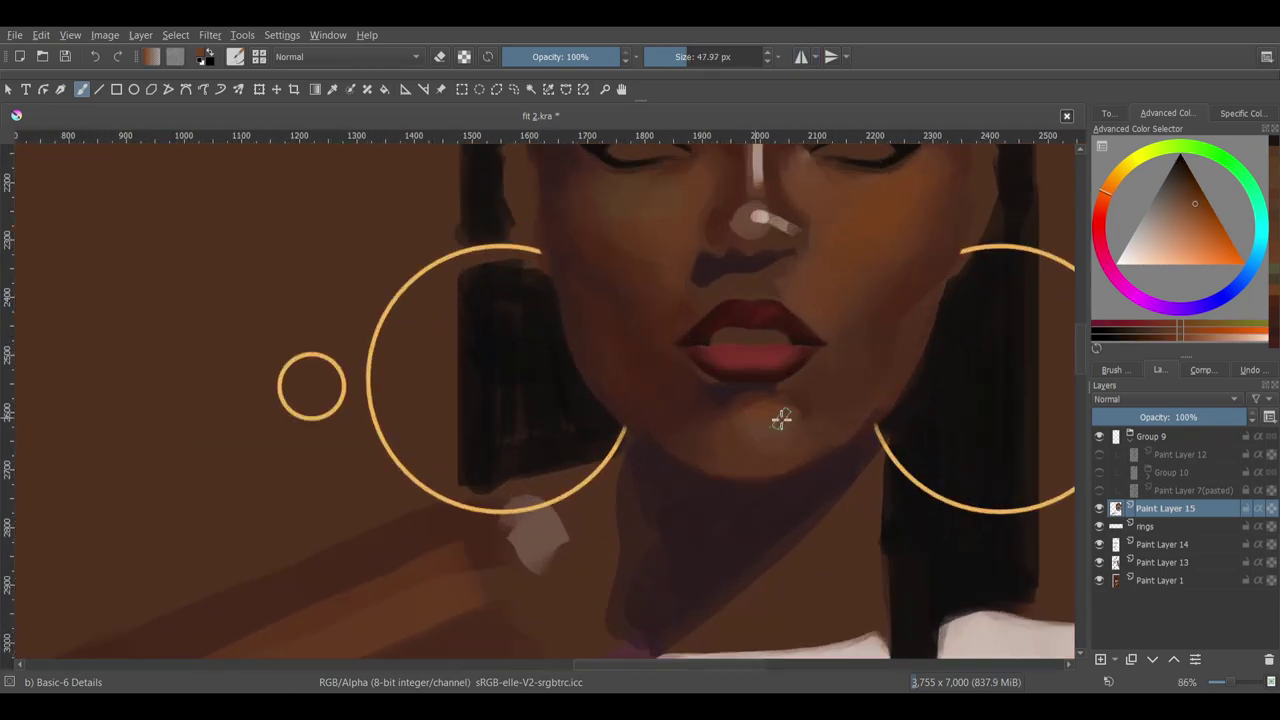
pyautogui.keyDown('ctrl'); pyautogui.click(731, 424); pyautogui.keyUp('ctrl')
# - Refine the shading along the lower lip's edge with a sampled dark red-brown, using an 11.38 px brush
pyautogui.scroll(2, 779, 371)
pyautogui.press('[')
pyautogui.press('[')
pyautogui.press('[')
pyautogui.press('[')
pyautogui.press('[')
pyautogui.press('[')
pyautogui.press('[')
pyautogui.press('[')
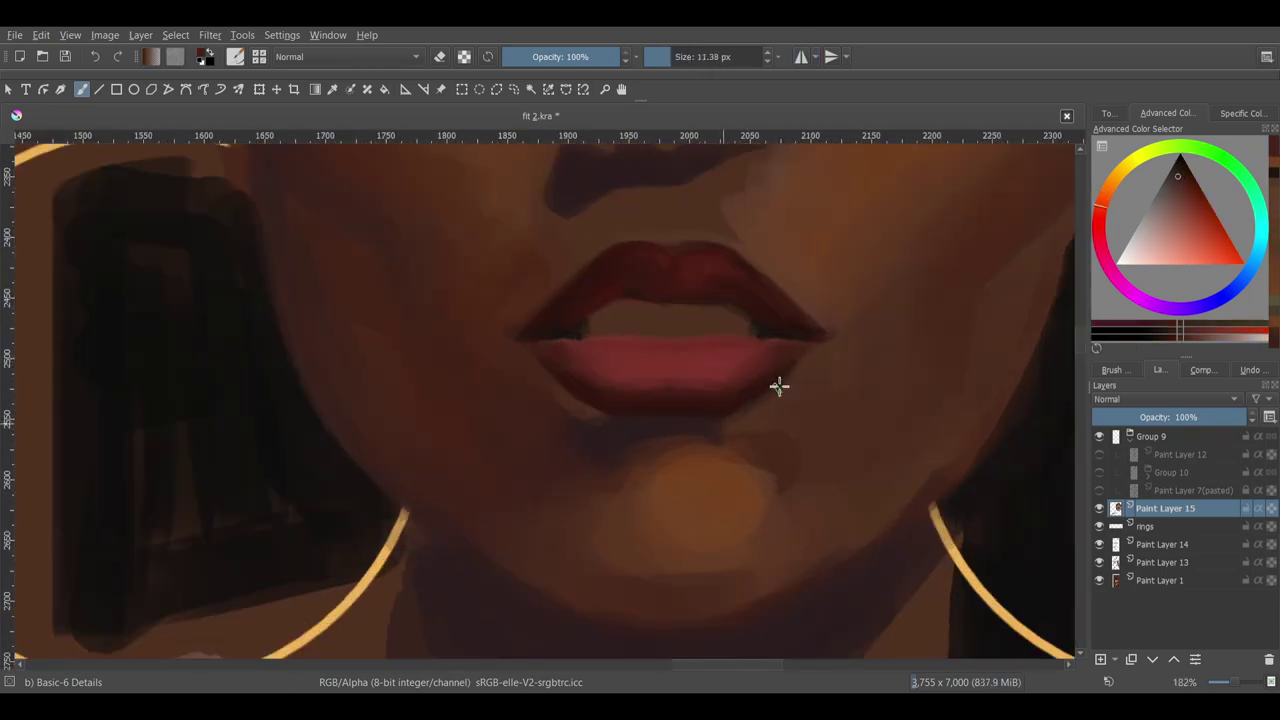
pyautogui.scroll(-4, 779, 386)
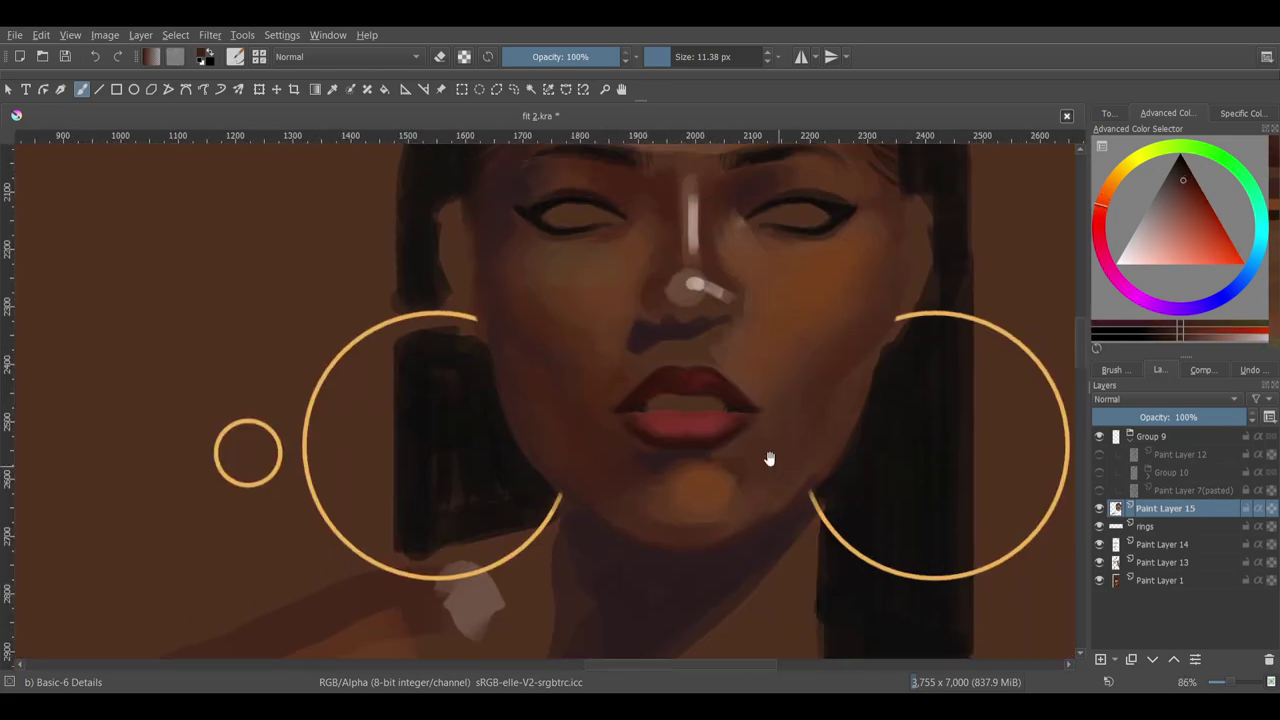
# - Shape the shadows at both mouth corners with sampled dark browns, using 20.29 px and 23.22 px brushes
pyautogui.scroll(3, 571, 426)
pyautogui.scroll(-4, 857, 551)
pyautogui.scroll(3, 682, 448)
pyautogui.press(']')
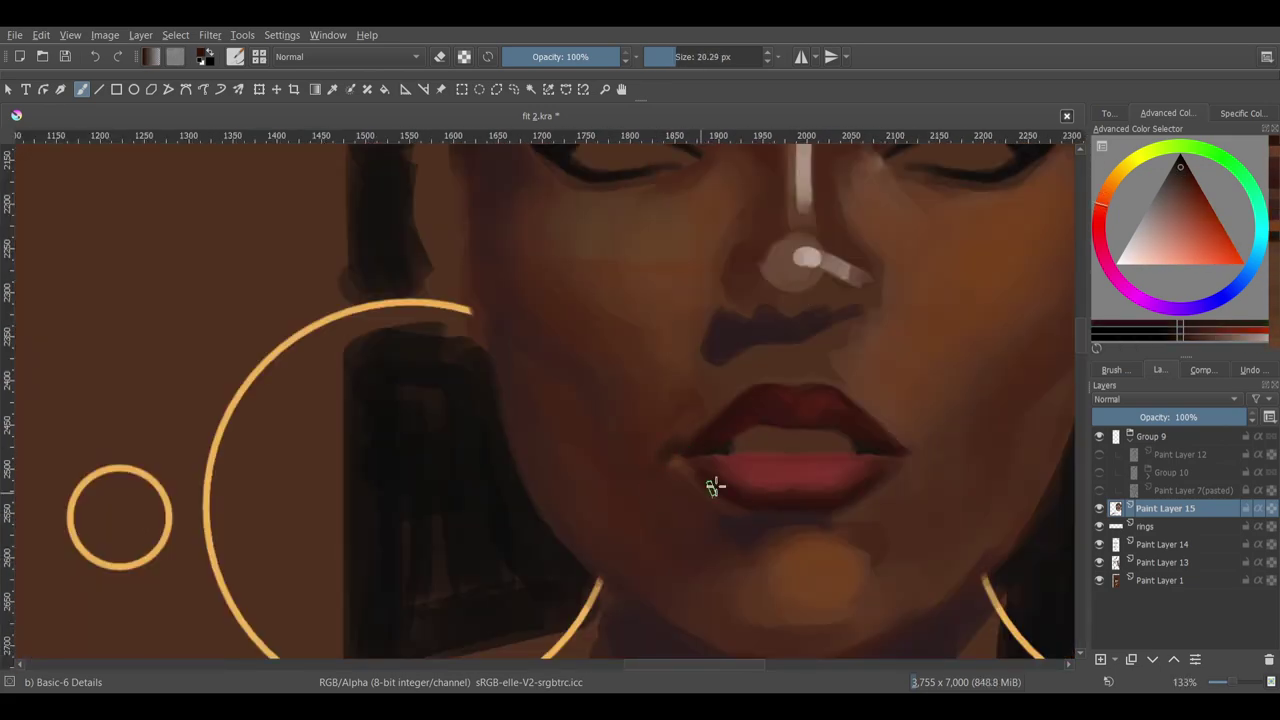
pyautogui.scroll(-1, 712, 487)
pyautogui.keyDown('ctrl'); pyautogui.click(857, 458); pyautogui.keyUp('ctrl')
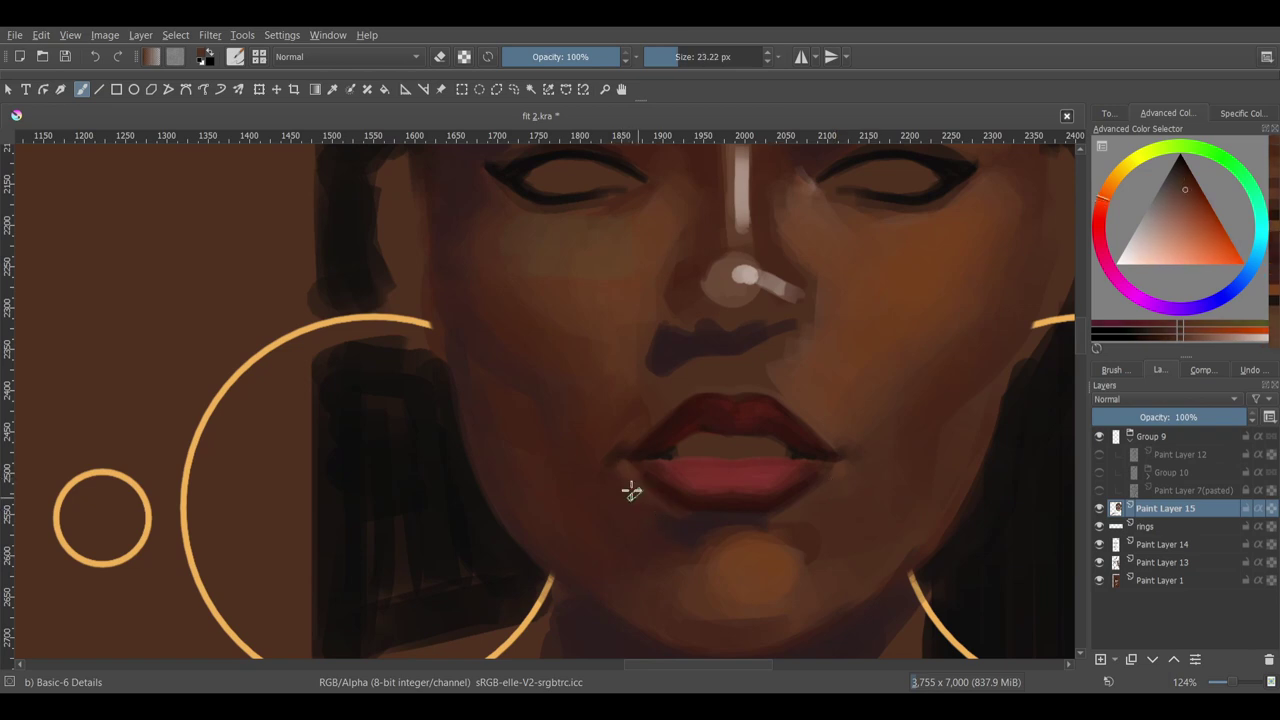
# - Shade the outer right cheek beside the earring with sampled browns, using 48.48 px and 56.21 px brushes
pyautogui.scroll(-1, 631, 489)
pyautogui.scroll(-2, 791, 466)
pyautogui.scroll(2, 814, 529)
pyautogui.press(']')
pyautogui.press(']')
pyautogui.press(']')
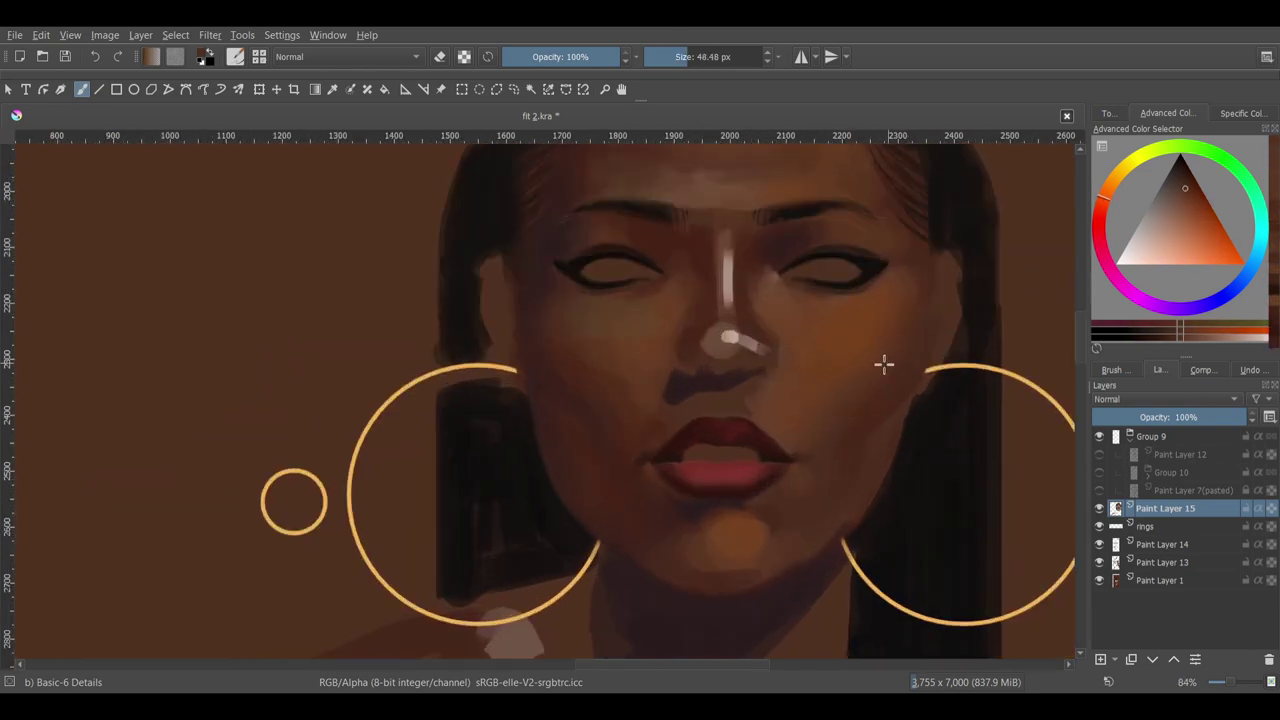
pyautogui.press(']')
pyautogui.keyDown('ctrl'); pyautogui.click(919, 331); pyautogui.keyUp('ctrl')
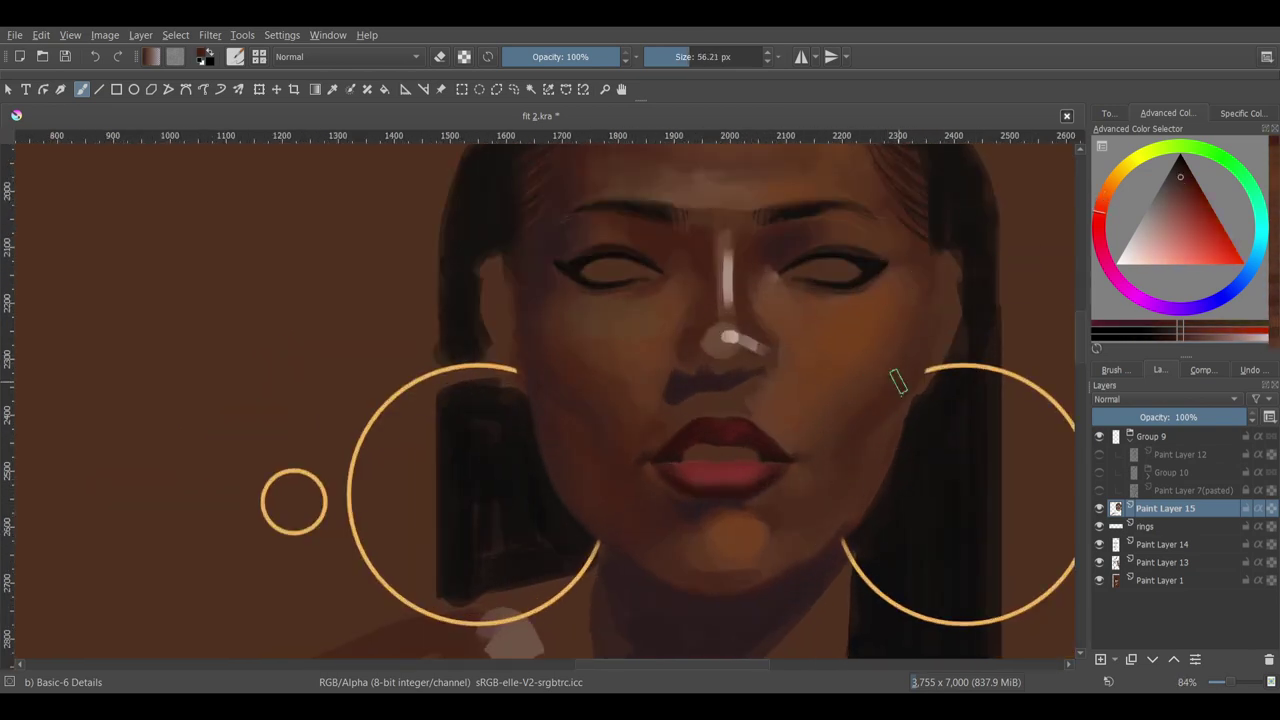
# - Blend the right cheek below the eye with a brown sampled from the opposite cheek, using a 64.75 px brush
pyautogui.keyDown('ctrl'); pyautogui.click(548, 355); pyautogui.keyUp('ctrl')
pyautogui.scroll(-3, 903, 534)
pyautogui.scroll(2, 866, 364)
pyautogui.press(']')
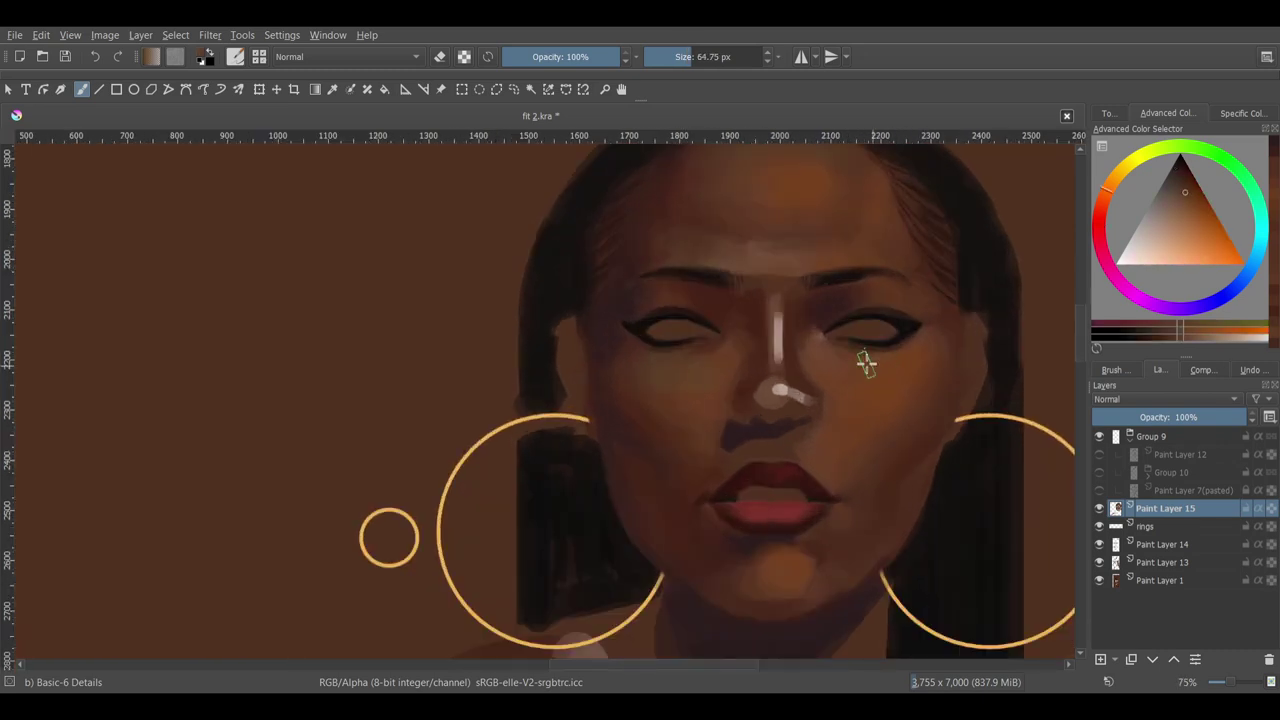
pyautogui.scroll(-2, 855, 410)
pyautogui.scroll(2, 810, 340)
# - Soften the skin tones around the nose and inner cheeks with a sampled red-brown, using a 41.32 px brush
pyautogui.keyDown('ctrl'); pyautogui.click(812, 380); pyautogui.keyUp('ctrl')
pyautogui.scroll(-1, 812, 400)
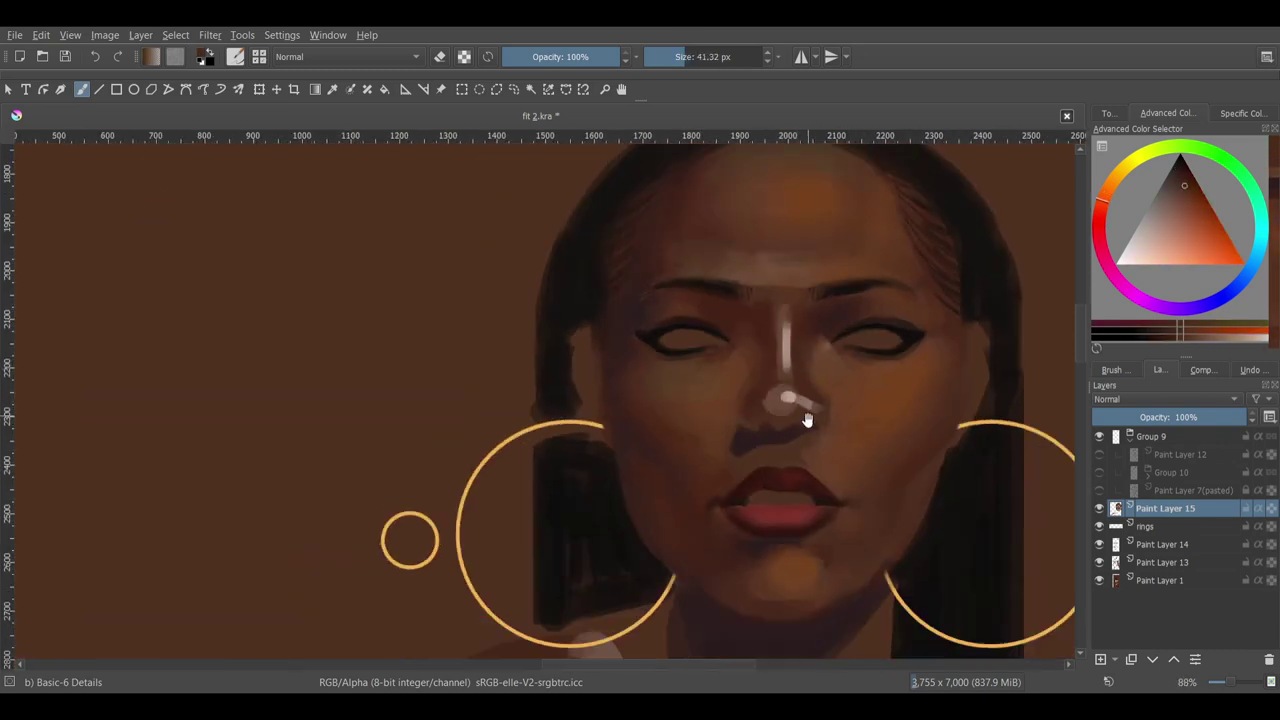
pyautogui.press('[')
pyautogui.press('[')
pyautogui.press('[')
pyautogui.scroll(2, 705, 475)
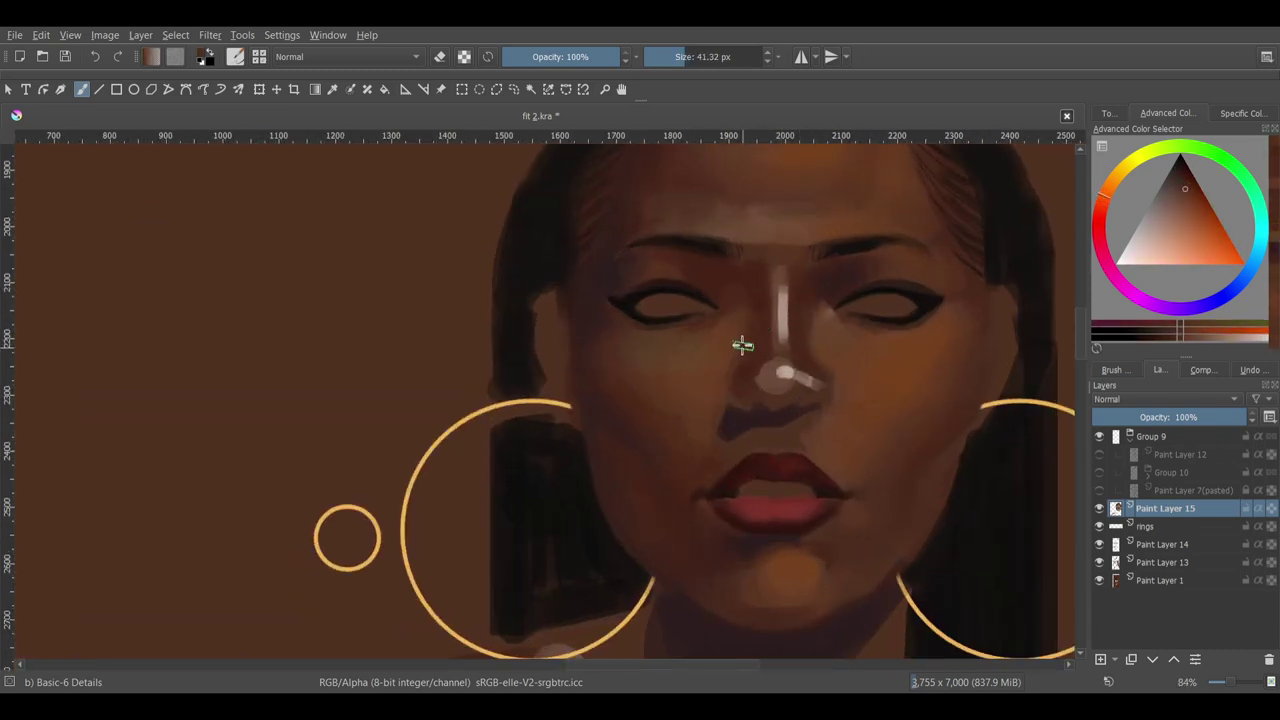
# - Smooth the skin tones over the face and beside the chin with red-brown, using 49.93 px and 40.24 px brushes
pyautogui.moveTo(743, 346)
pyautogui.mouseDown()
pyautogui.moveTo(907, 307)
pyautogui.moveTo(703, 274)
pyautogui.mouseUp()
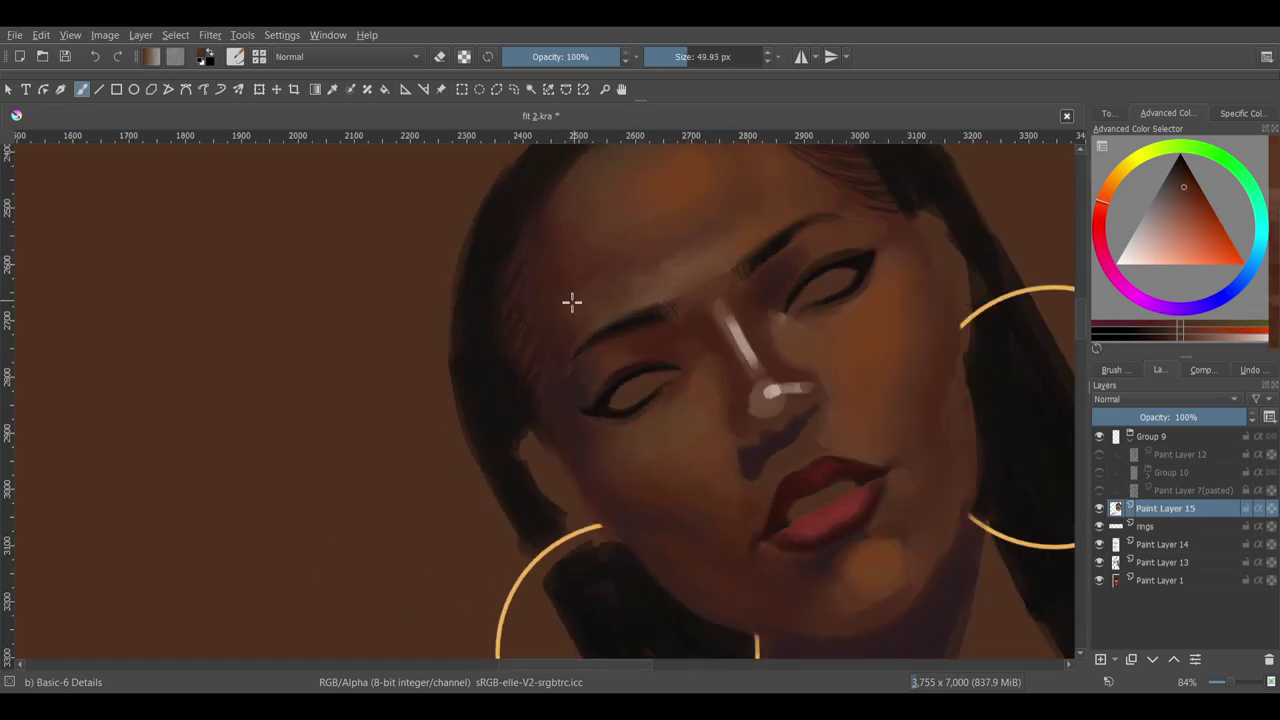
pyautogui.scroll(-5, 795, 398)
pyautogui.press(']')
pyautogui.press('5')
pyautogui.scroll(5, 795, 398)
pyautogui.press('[')
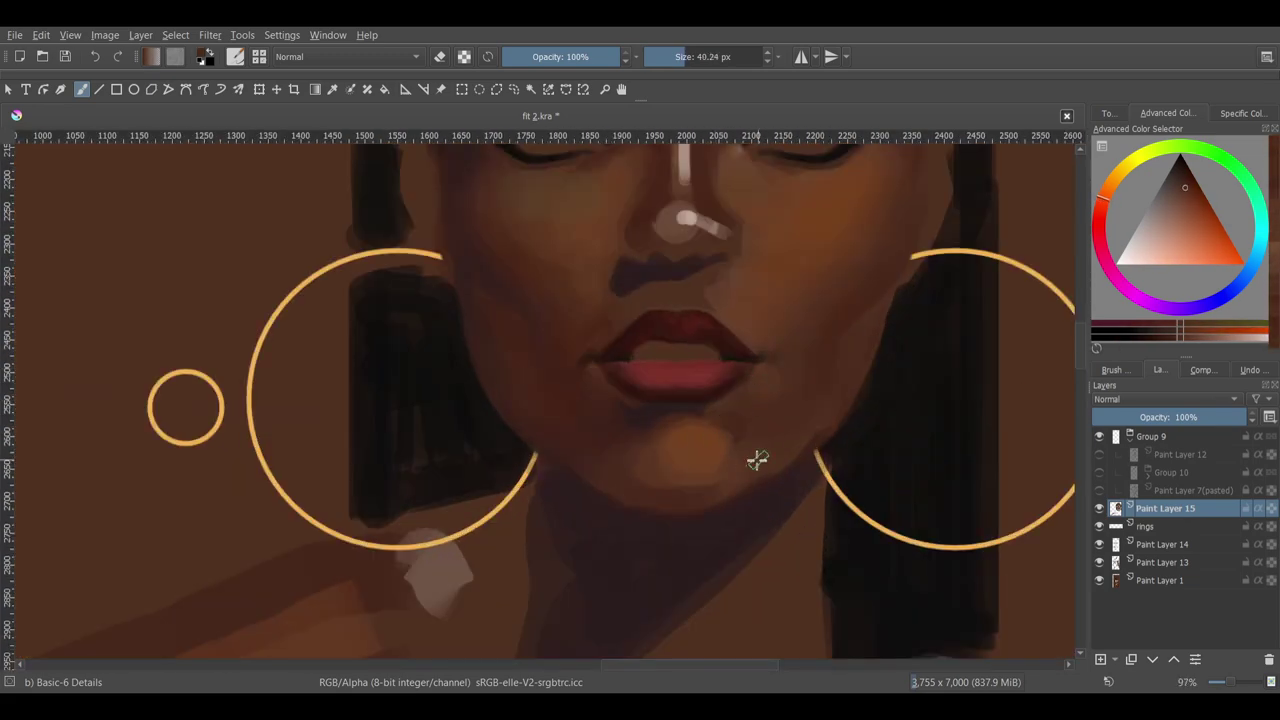
# - Deepen the jaw and lower cheek shading with sampled dark red-browns, using 40.24 px and 46.11 px brushes
pyautogui.keyDown('ctrl'); pyautogui.click(843, 424); pyautogui.keyUp('ctrl')
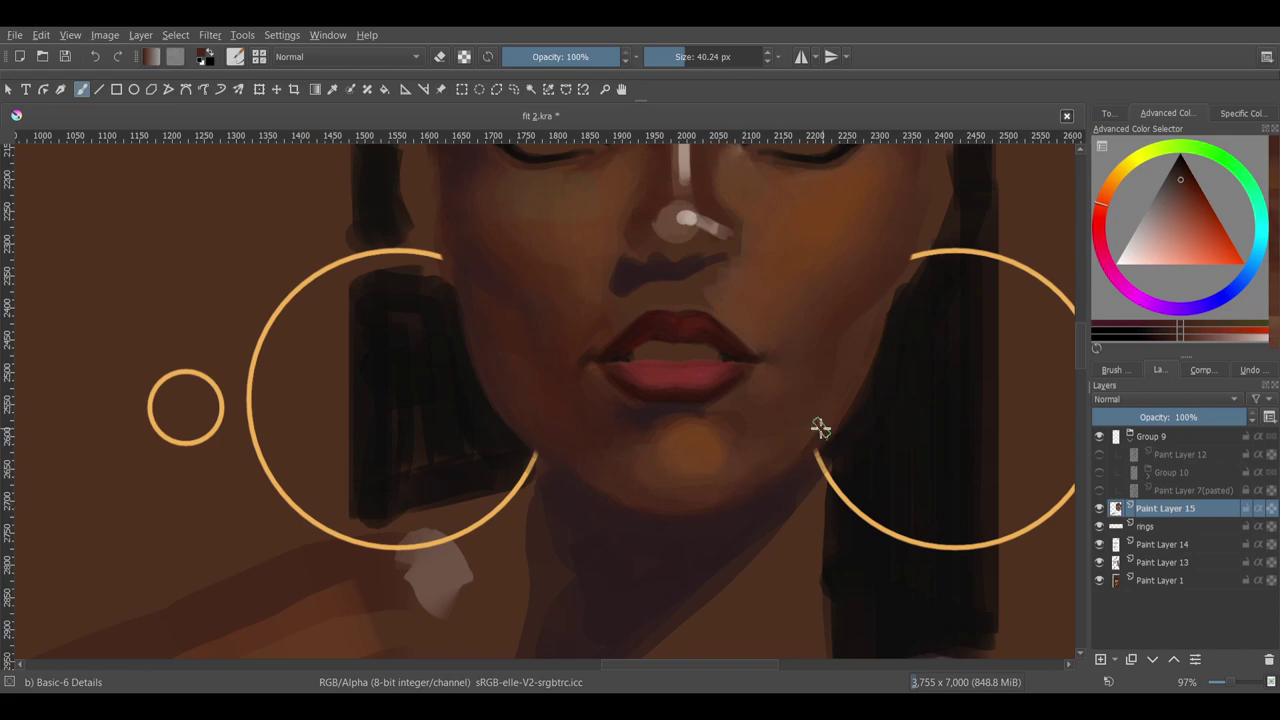
pyautogui.scroll(-3, 762, 455)
pyautogui.moveTo(917, 343); pyautogui.dragTo(620, 437)
pyautogui.keyDown('ctrl'); pyautogui.click(671, 391); pyautogui.keyUp('ctrl')
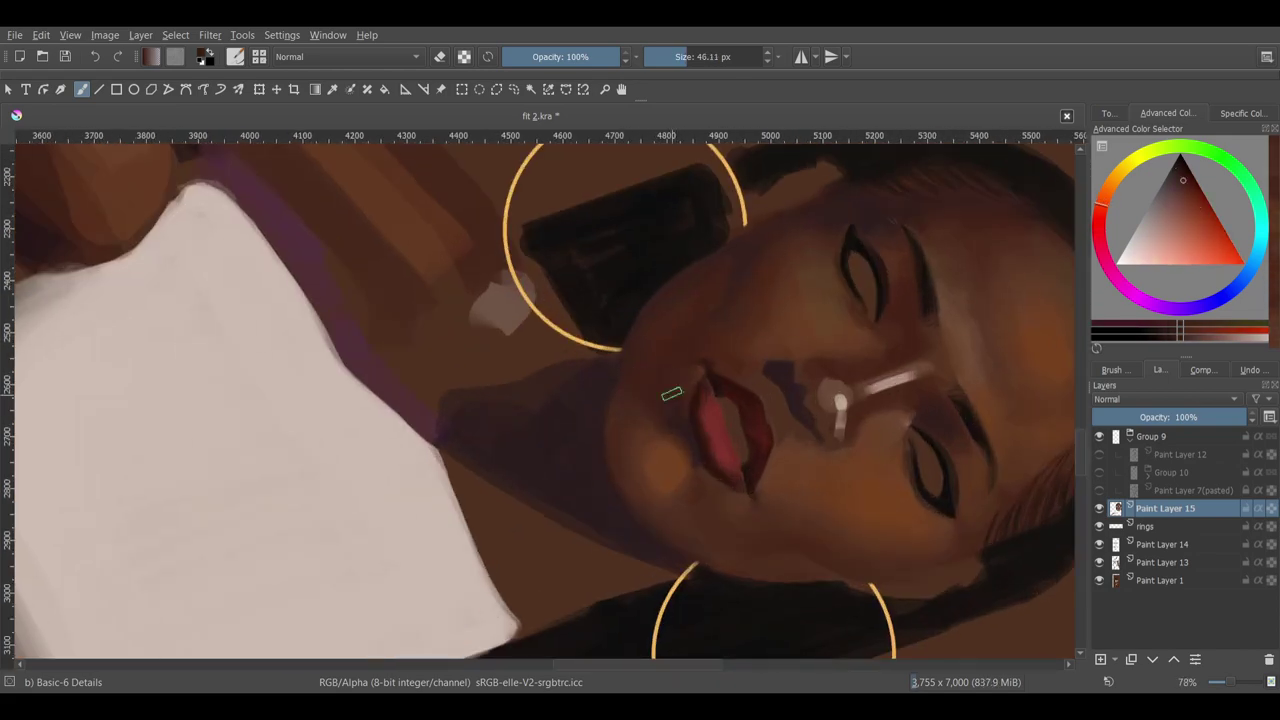
pyautogui.press('5')
pyautogui.scroll(2, 748, 455)
pyautogui.press(']')
# - Blend the shadow between the lower lip and the chin highlight with a sampled dark red, using a 44.25 px brush
pyautogui.scroll(-3, 748, 455)
pyautogui.moveTo(837, 457); pyautogui.dragTo(657, 314)
pyautogui.scroll(5, 657, 314)
pyautogui.keyDown('ctrl'); pyautogui.click(686, 274); pyautogui.keyUp('ctrl')
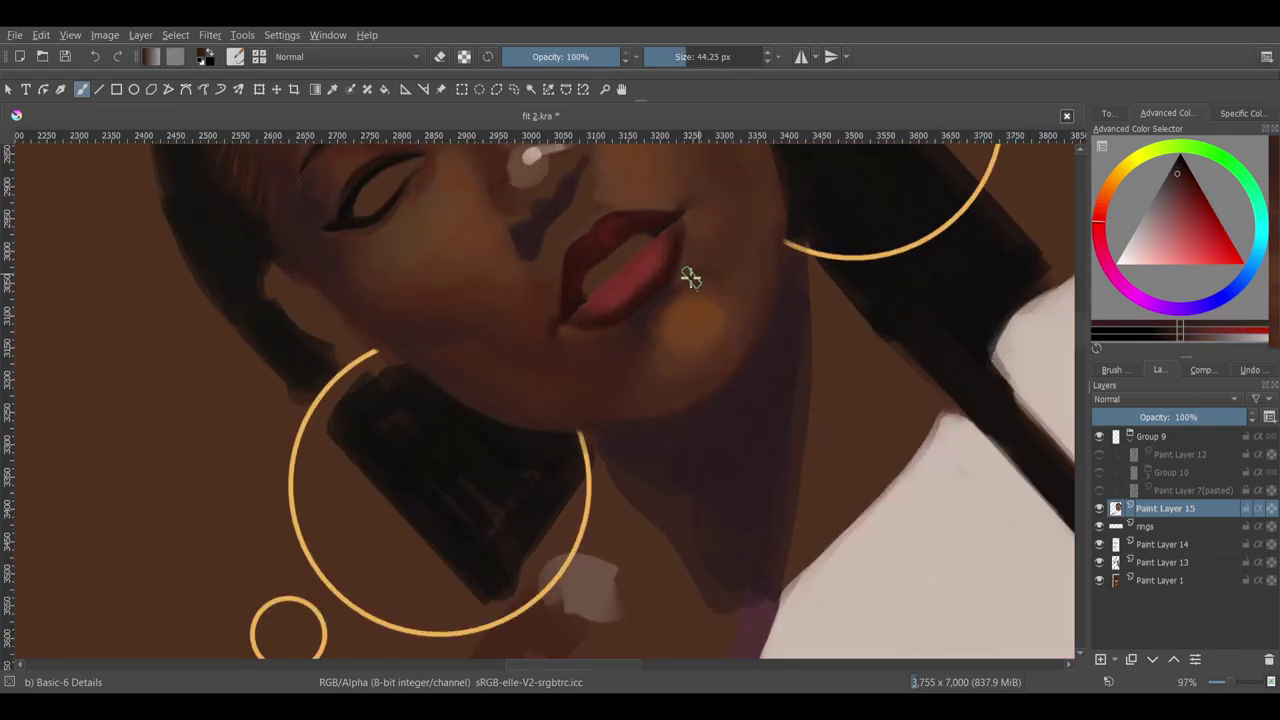
pyautogui.press('[')
pyautogui.press('5')
# - Even out the lower face shading around the mouth and chin with dark red-brown, using a 36.62 px brush
pyautogui.scroll(-4, 774, 420)
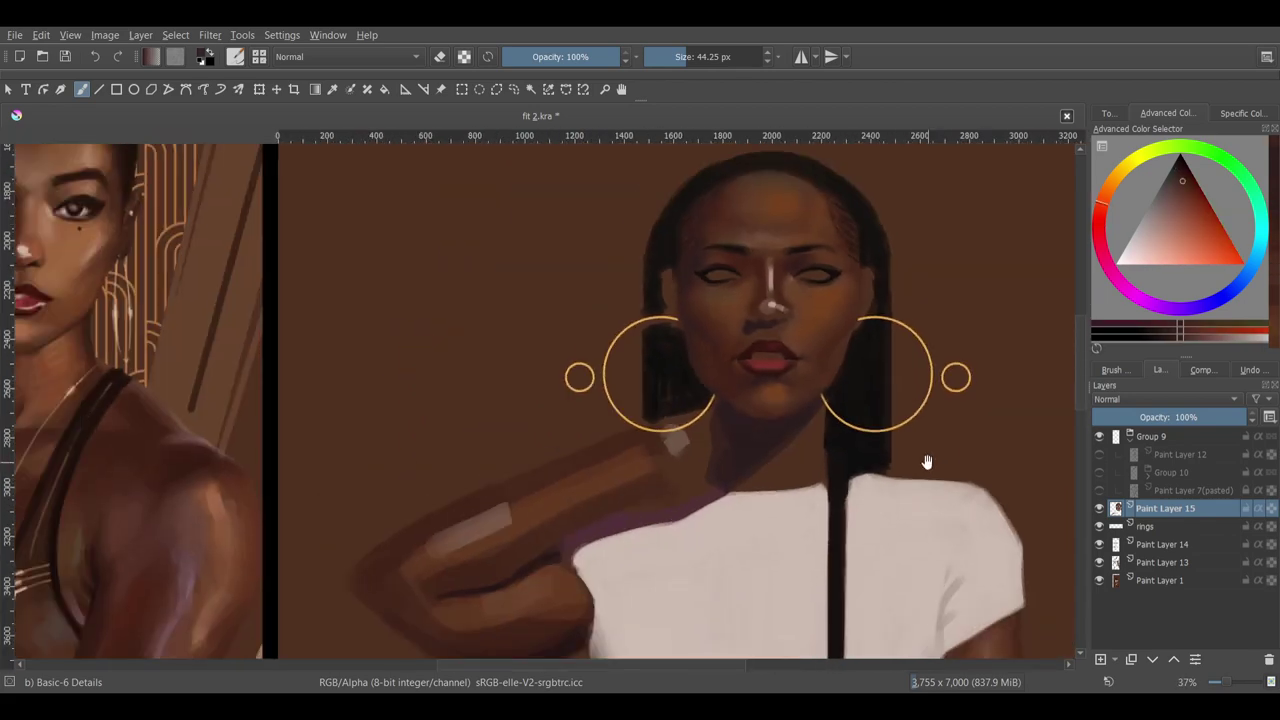
pyautogui.moveTo(923, 460); pyautogui.dragTo(712, 360)
pyautogui.scroll(3, 712, 360)
pyautogui.press('5')
pyautogui.scroll(-3, 834, 457)
pyautogui.moveTo(834, 457); pyautogui.dragTo(751, 366)
pyautogui.scroll(3, 751, 366)
pyautogui.press('5')
pyautogui.scroll(-3, 834, 346)
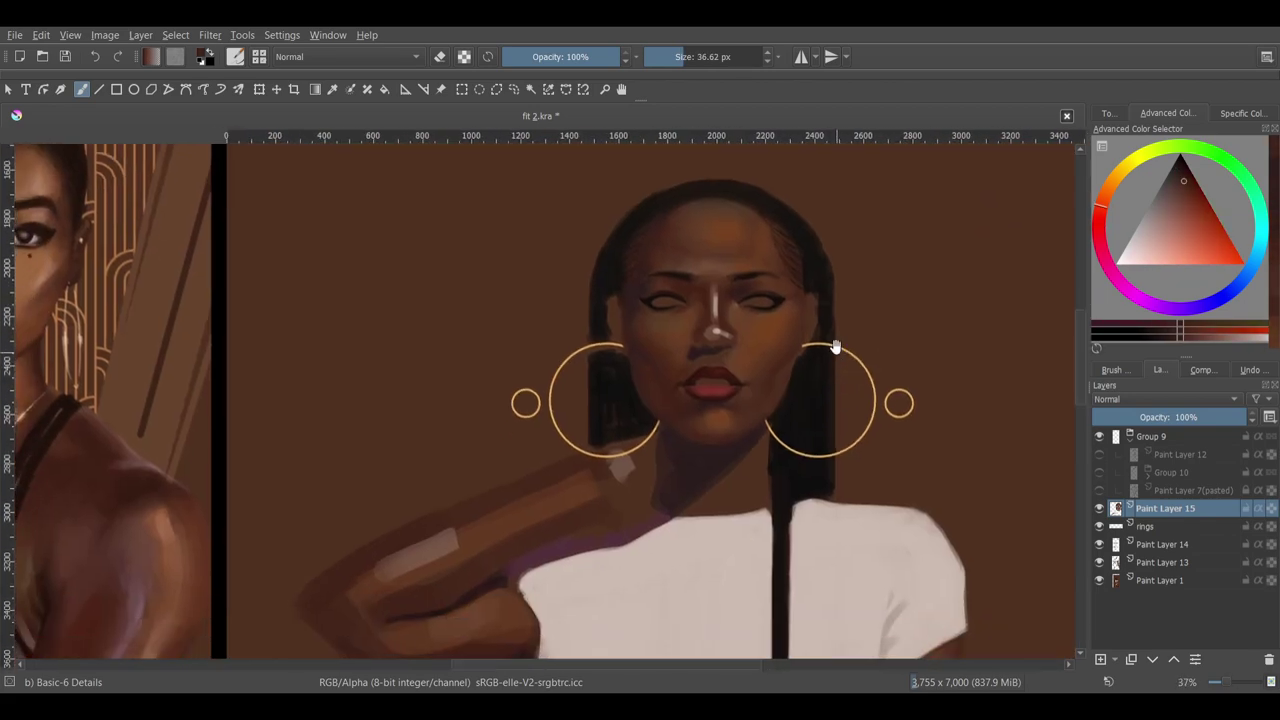
pyautogui.press('[')
# - Sample a pale pink highlight tone and crosshatch it below the right eye with the 7.03 px Pencil-2-Update brush
pyautogui.scroll(-3, 960, 415)
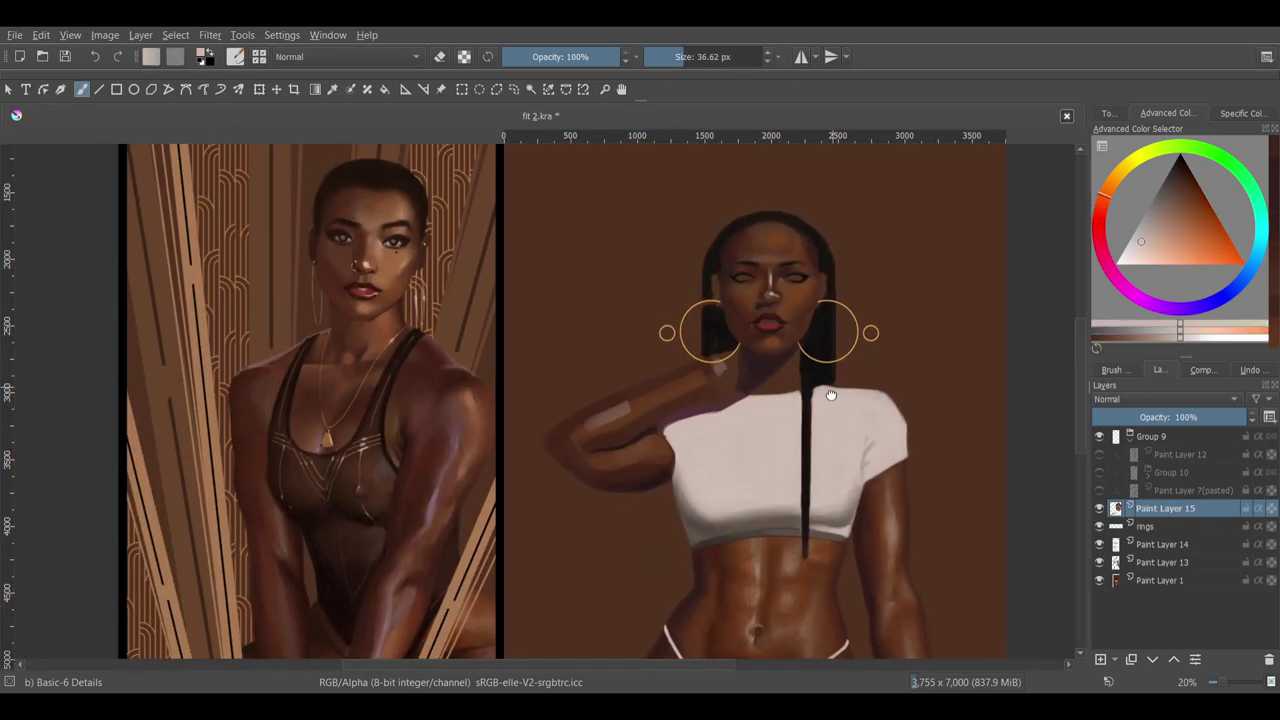
pyautogui.scroll(6, 693, 402)
pyautogui.keyDown('ctrl'); pyautogui.click(693, 402); pyautogui.keyUp('ctrl')
pyautogui.press('/')
pyautogui.scroll(1, 784, 316)
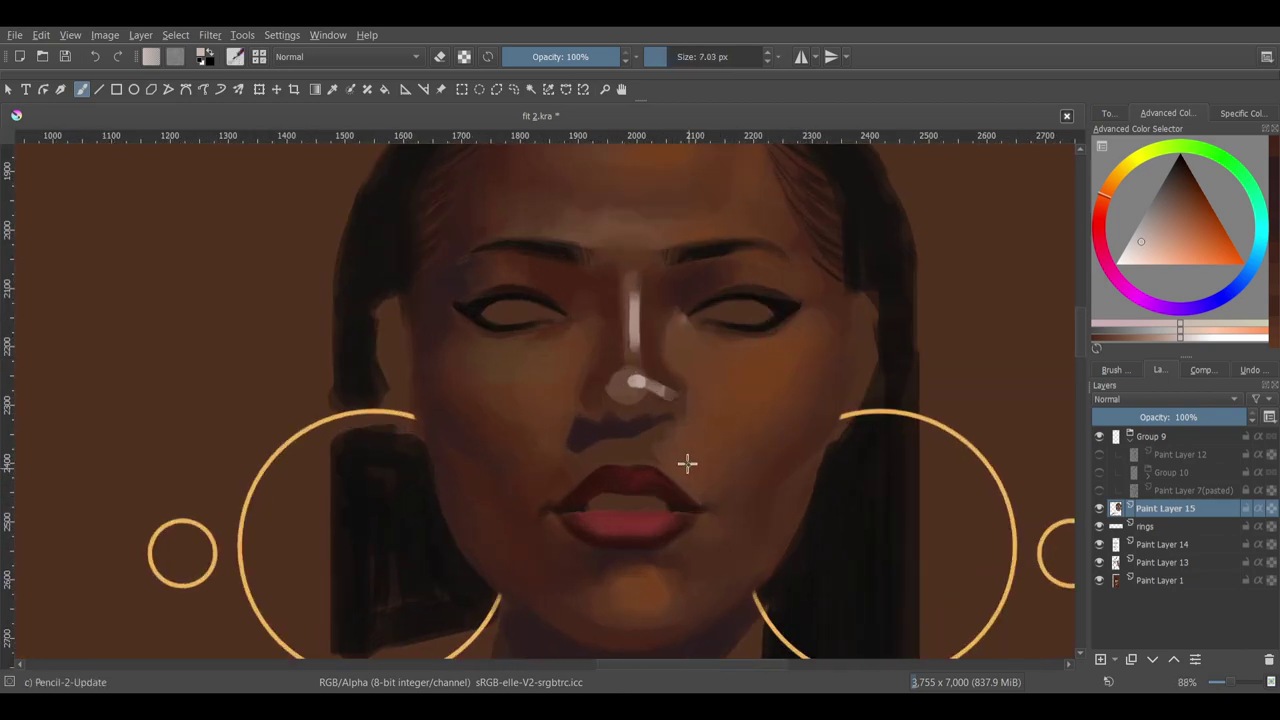
pyautogui.scroll(-1, 687, 463)
pyautogui.scroll(-1, 766, 517)
pyautogui.scroll(2, 826, 363)
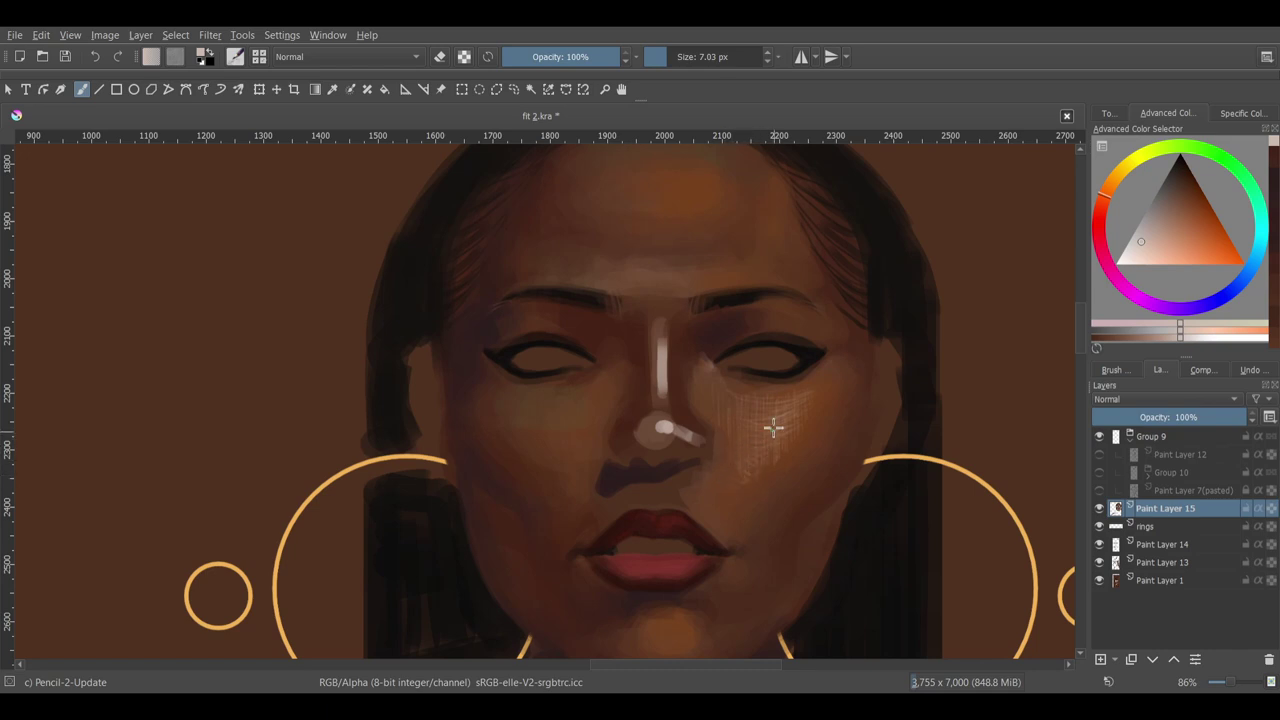
# - Review the whole figure beside the reference portrait and save the painting
pyautogui.press('-')
pyautogui.press('-')
pyautogui.press('-')
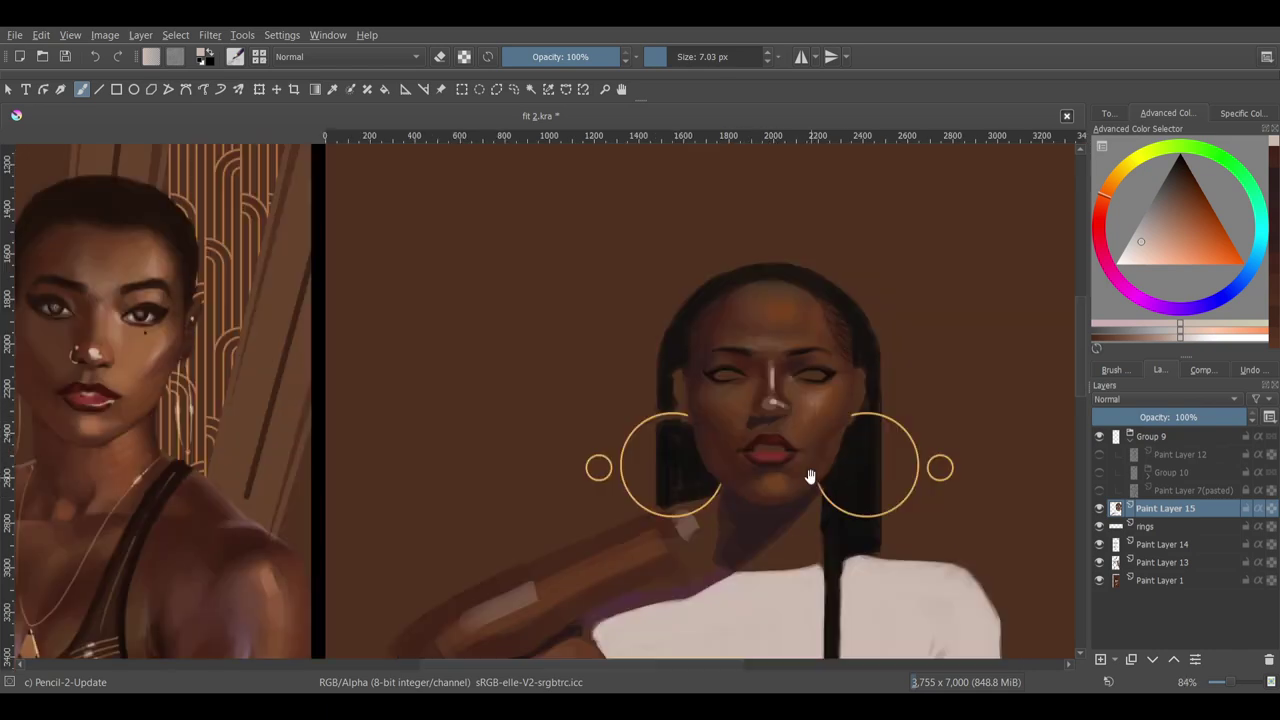
pyautogui.moveTo(809, 480)
pyautogui.mouseDown()
pyautogui.moveTo(846, 229)
pyautogui.moveTo(794, 471)
pyautogui.mouseUp()
pyautogui.hotkey('ctrl', 's')
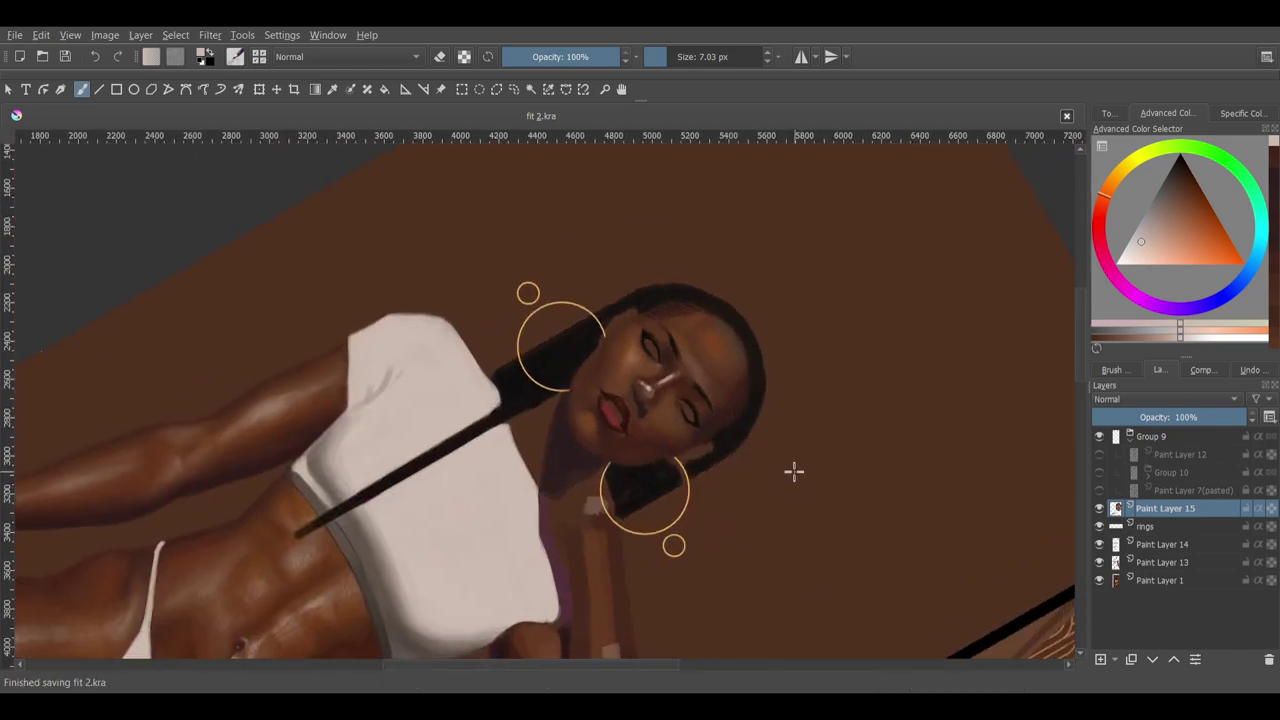
# - Paint a cool violet highlight along the top of the forehead with Basic-6 Details at 21.42 px, softening it at 46.14 px
pyautogui.press('5')
pyautogui.press('+')
pyautogui.press('+')
pyautogui.click(1167, 200)
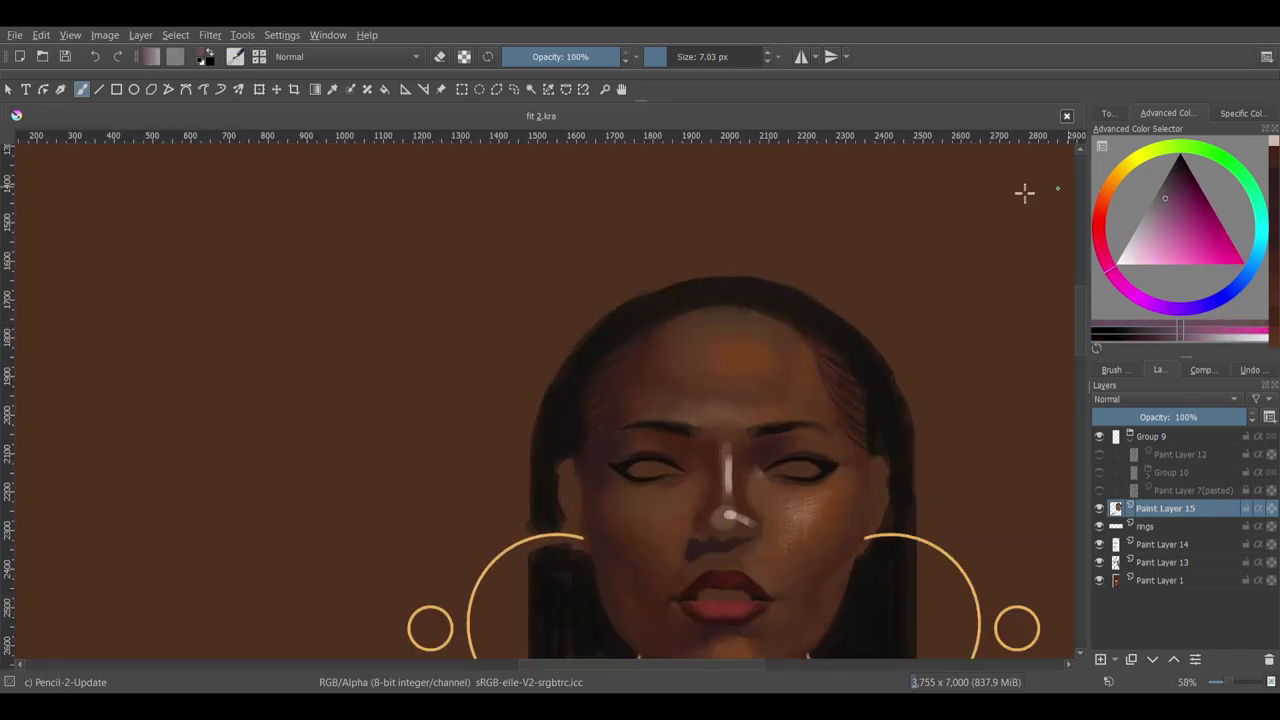
pyautogui.scroll(2, 695, 320)
pyautogui.press('/')
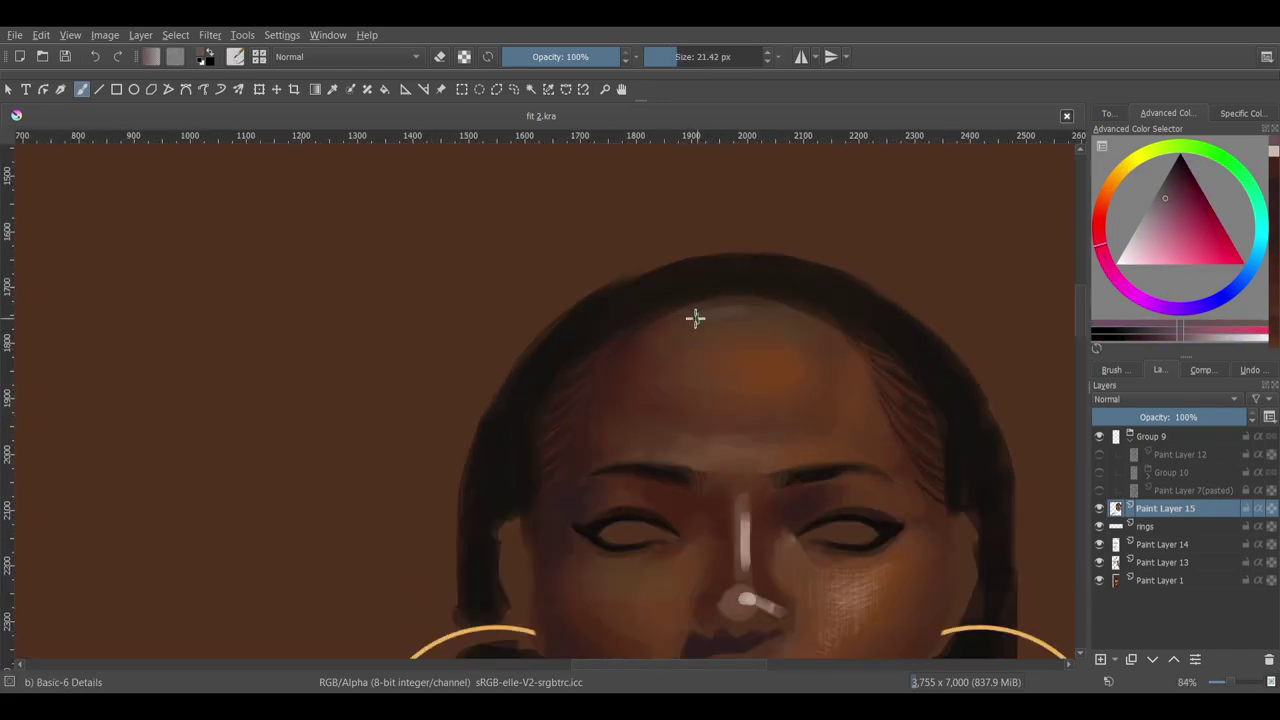
pyautogui.moveTo(695, 318); pyautogui.dragTo(716, 233)
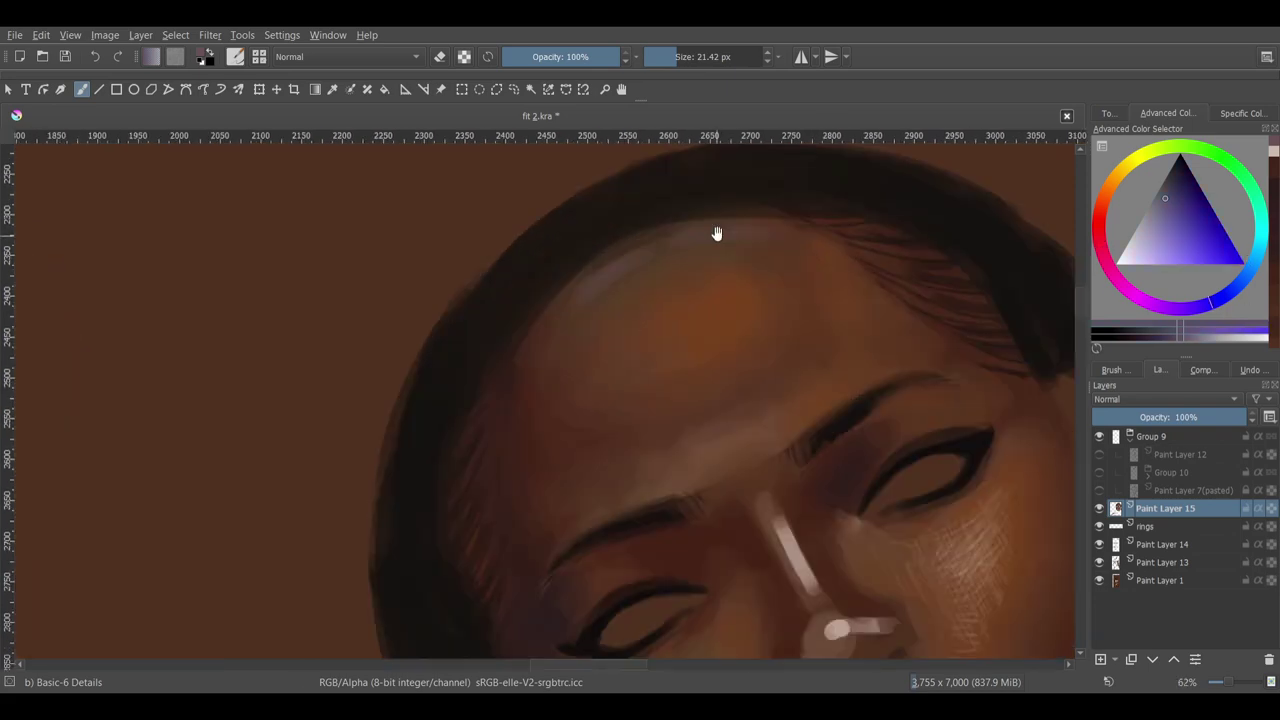
pyautogui.keyDown('ctrl'); pyautogui.click(632, 258); pyautogui.keyUp('ctrl')
pyautogui.keyDown('ctrl'); pyautogui.click(629, 266); pyautogui.keyUp('ctrl')
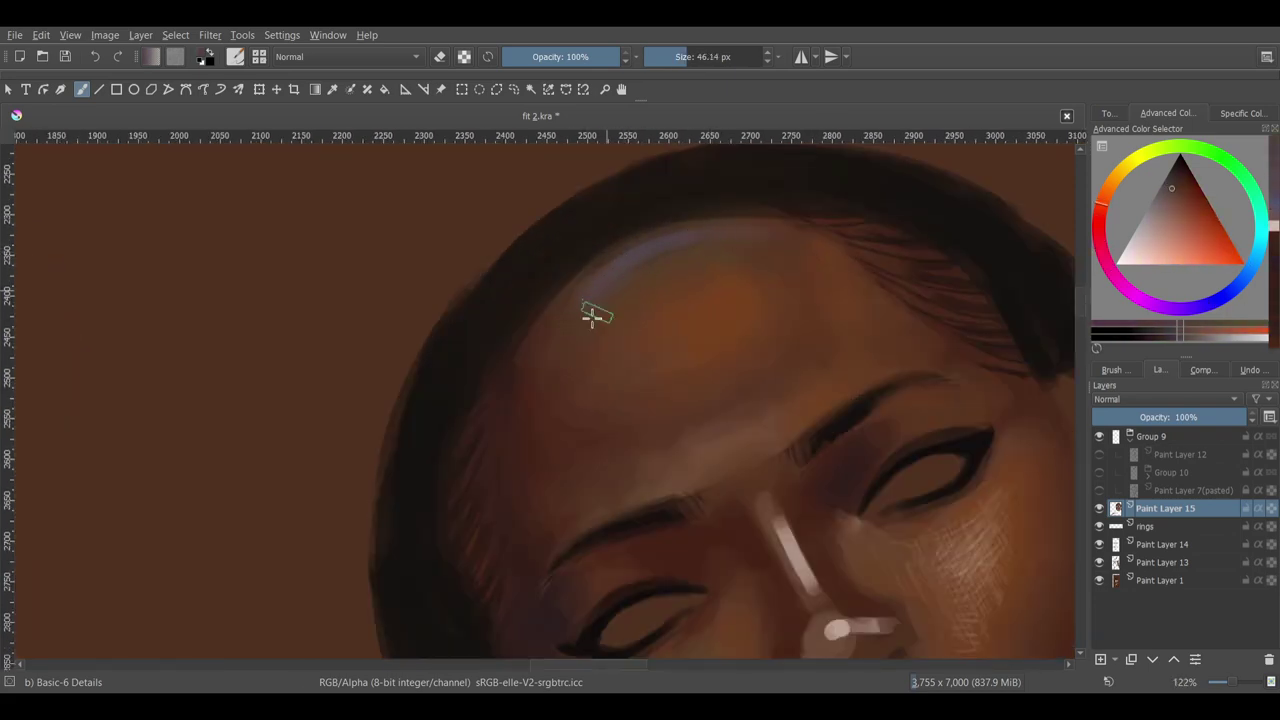
# - Add a muted mauve highlight above the left eyebrow with a 37.81 px brush
pyautogui.press('5')
pyautogui.press('-')
pyautogui.press('-')
pyautogui.moveTo(980, 262); pyautogui.dragTo(627, 376)
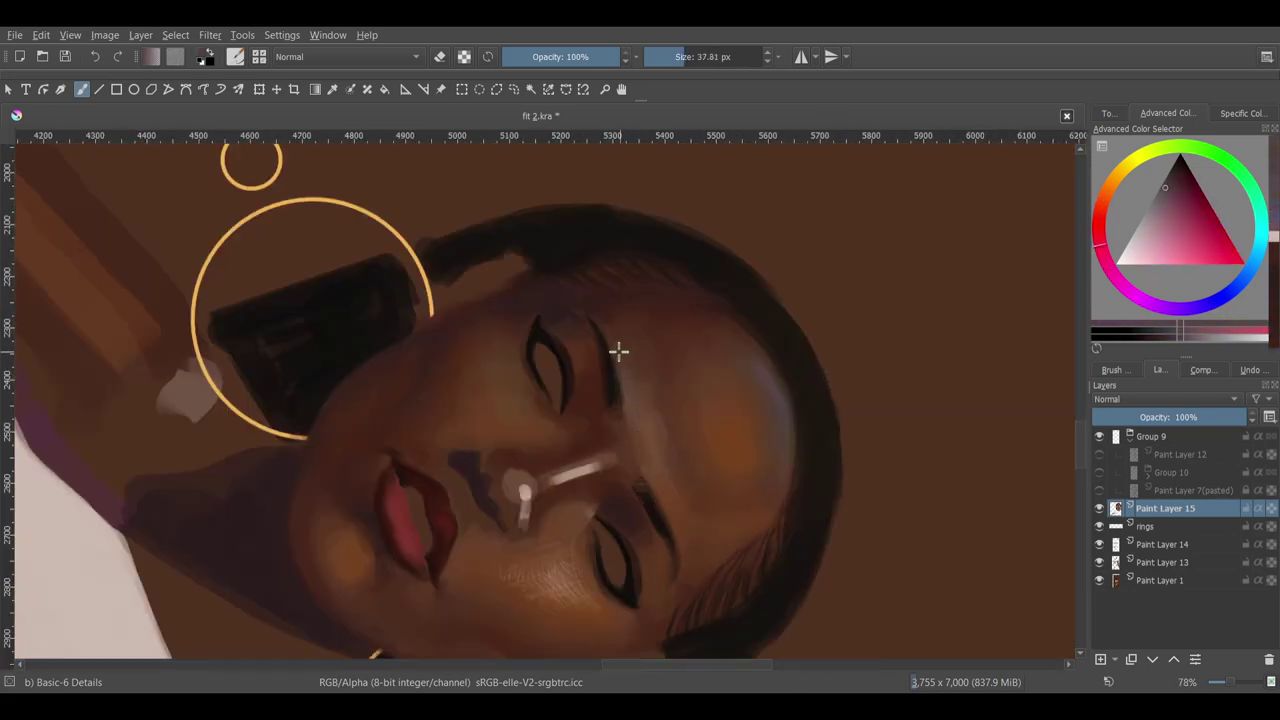
pyautogui.press('5')
pyautogui.press('-')
pyautogui.scroll(5, 583, 286)
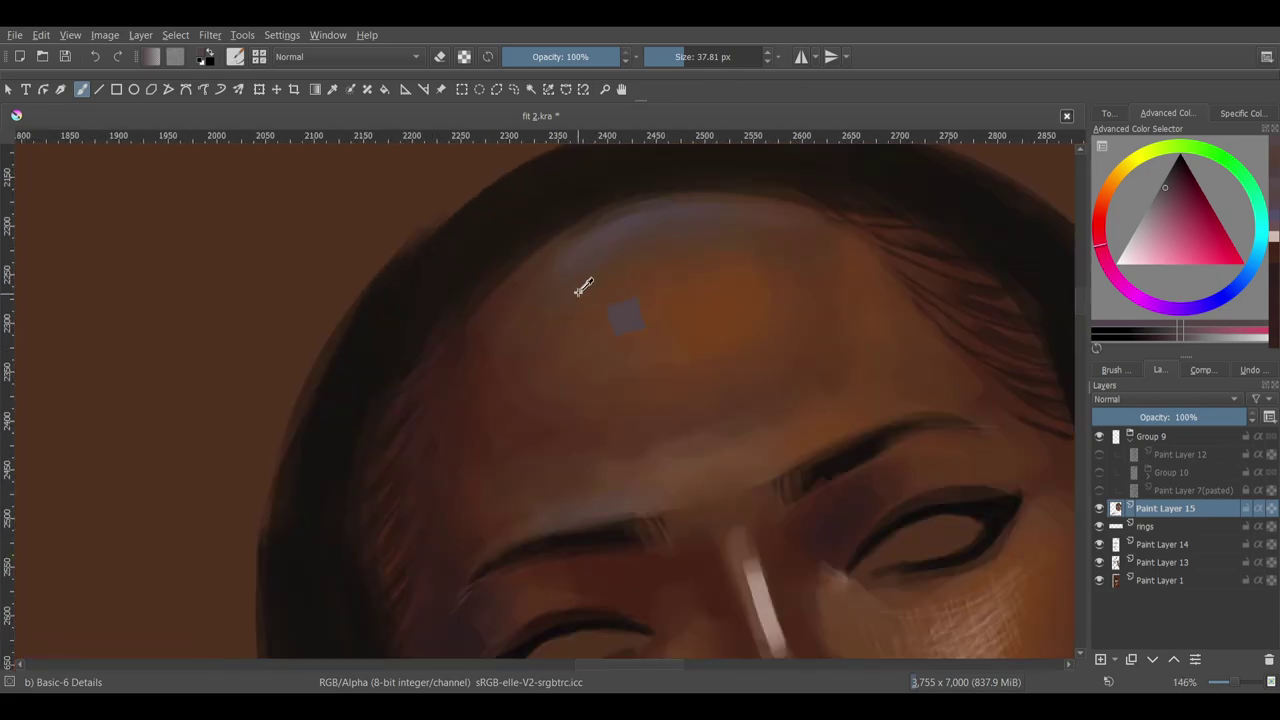
# - Blend the cool forehead highlight into the surrounding skin with a tone sampled from its edge
pyautogui.press(']')
pyautogui.keyDown('ctrl'); pyautogui.click(600, 240); pyautogui.keyUp('ctrl')
pyautogui.press('-')
pyautogui.press('5')
# - Build up the pale pink crosshatching on the right cheek toward the nose, using Pencil-2-Update at 7.03 px
pyautogui.keyDown('ctrl'); pyautogui.click(737, 517); pyautogui.keyUp('ctrl')
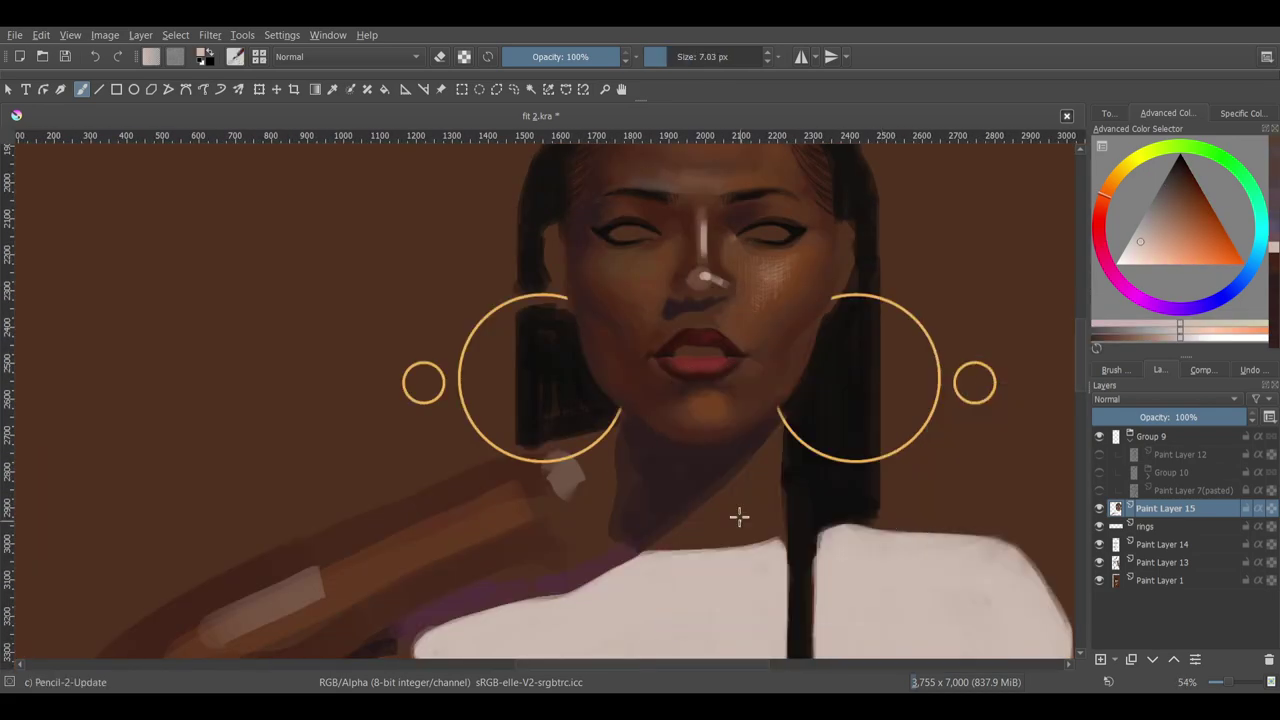
pyautogui.scroll(3, 760, 412)
pyautogui.press('/')
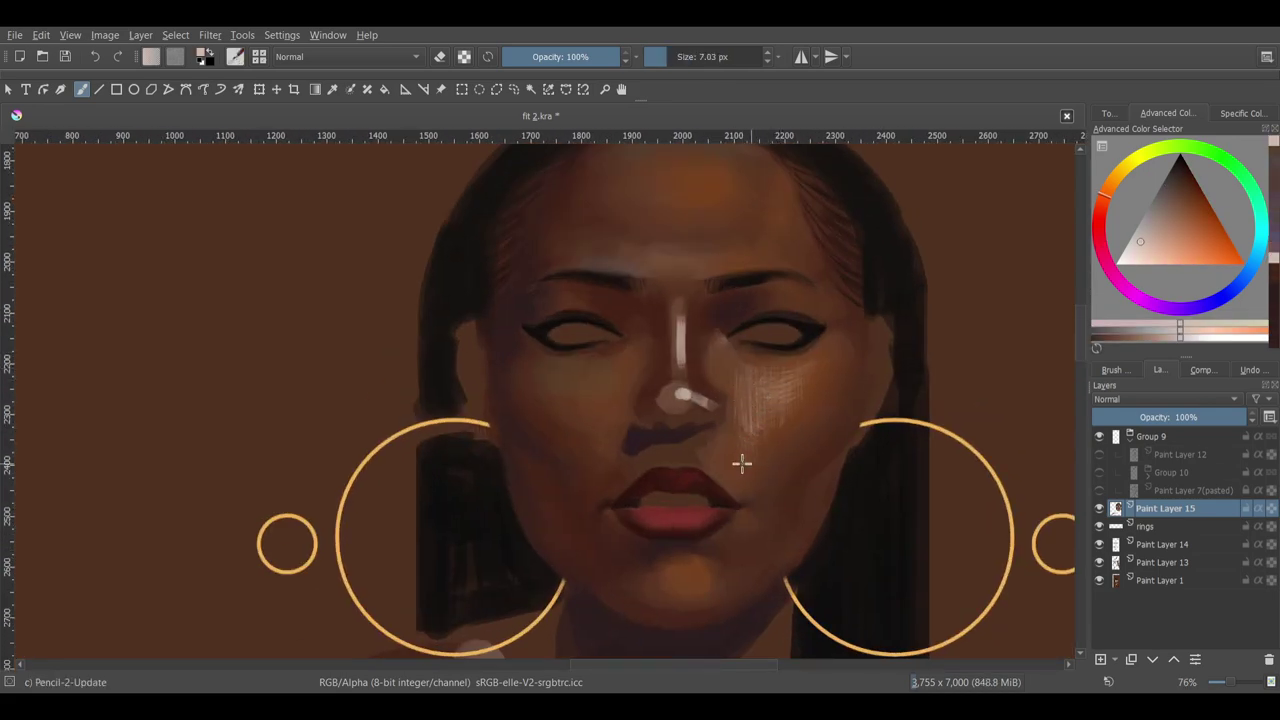
pyautogui.press('6')
pyautogui.press('6')
pyautogui.scroll(2, 735, 456)
pyautogui.press('5')
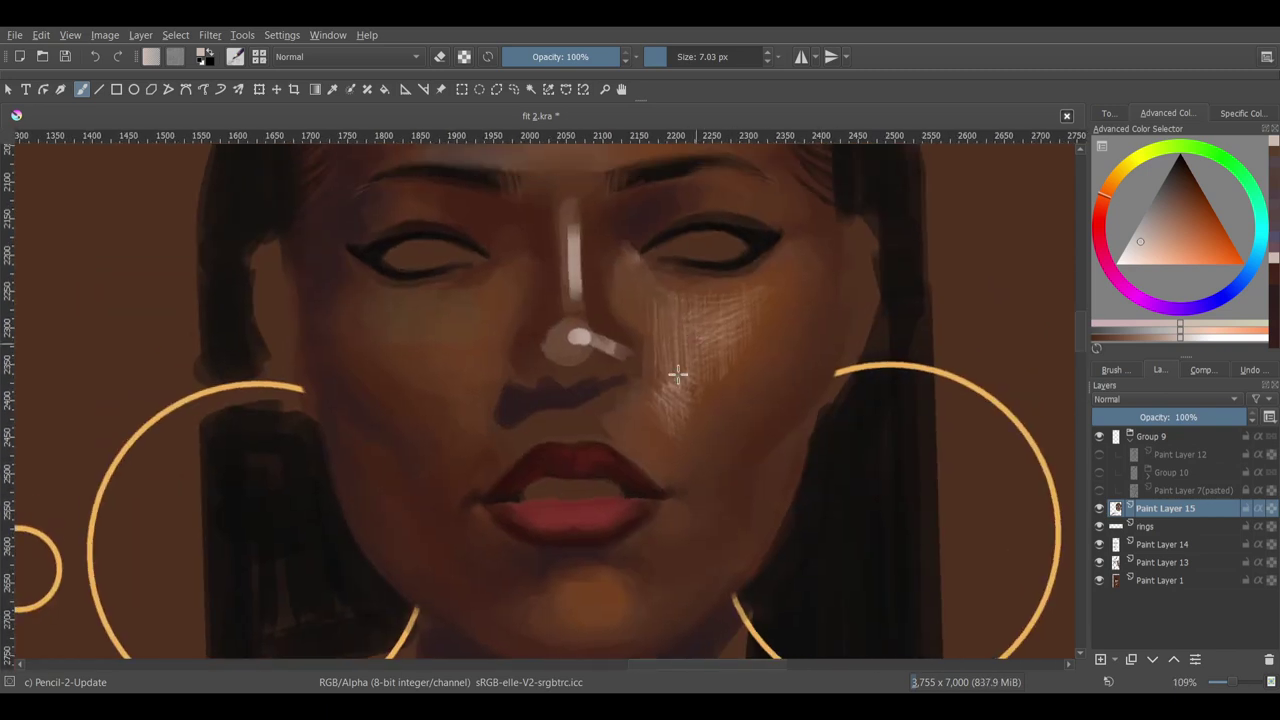
pyautogui.moveTo(705, 350); pyautogui.dragTo(700, 364)
pyautogui.moveTo(700, 364); pyautogui.dragTo(670, 408)
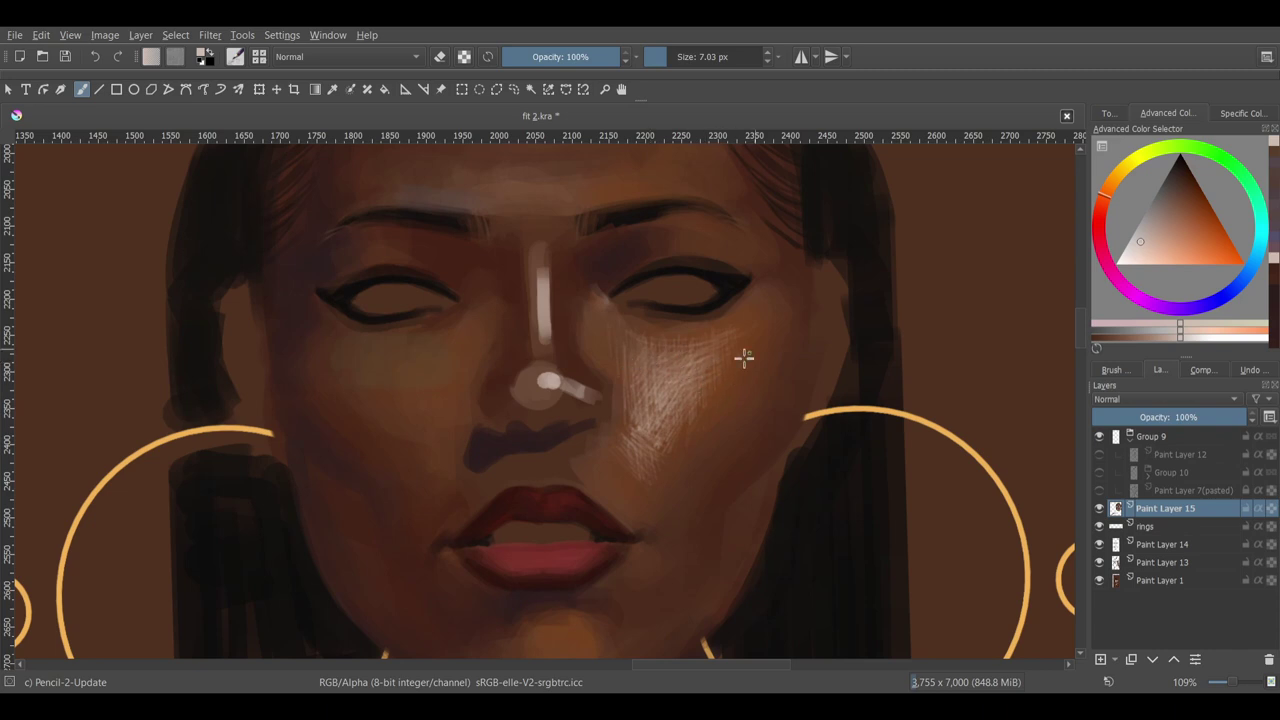
# - Densify the right cheek's pale hatching from rotated and mirrored views, extending strokes along its inner and outer edges
pyautogui.scroll(-3, 735, 321)
pyautogui.press('6')
pyautogui.press('6')
pyautogui.press('6')
pyautogui.press('6')
pyautogui.scroll(3, 790, 437)
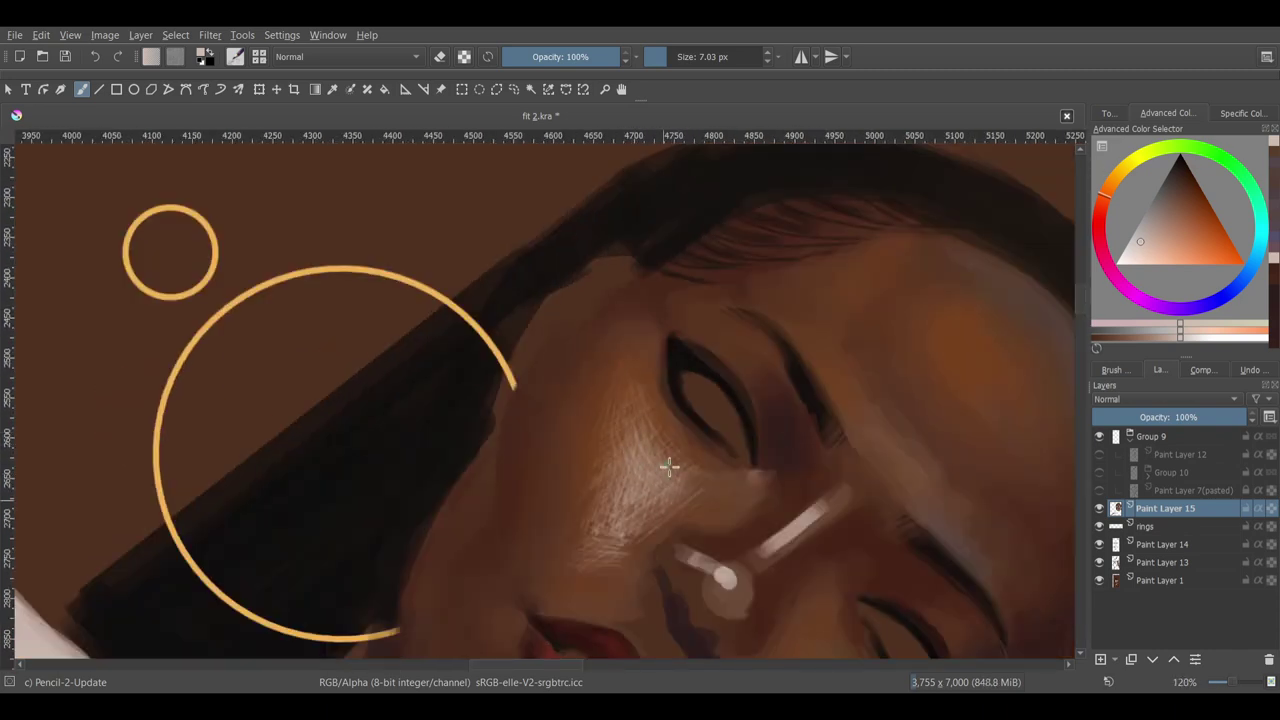
pyautogui.press('5')
pyautogui.scroll(-3, 660, 510)
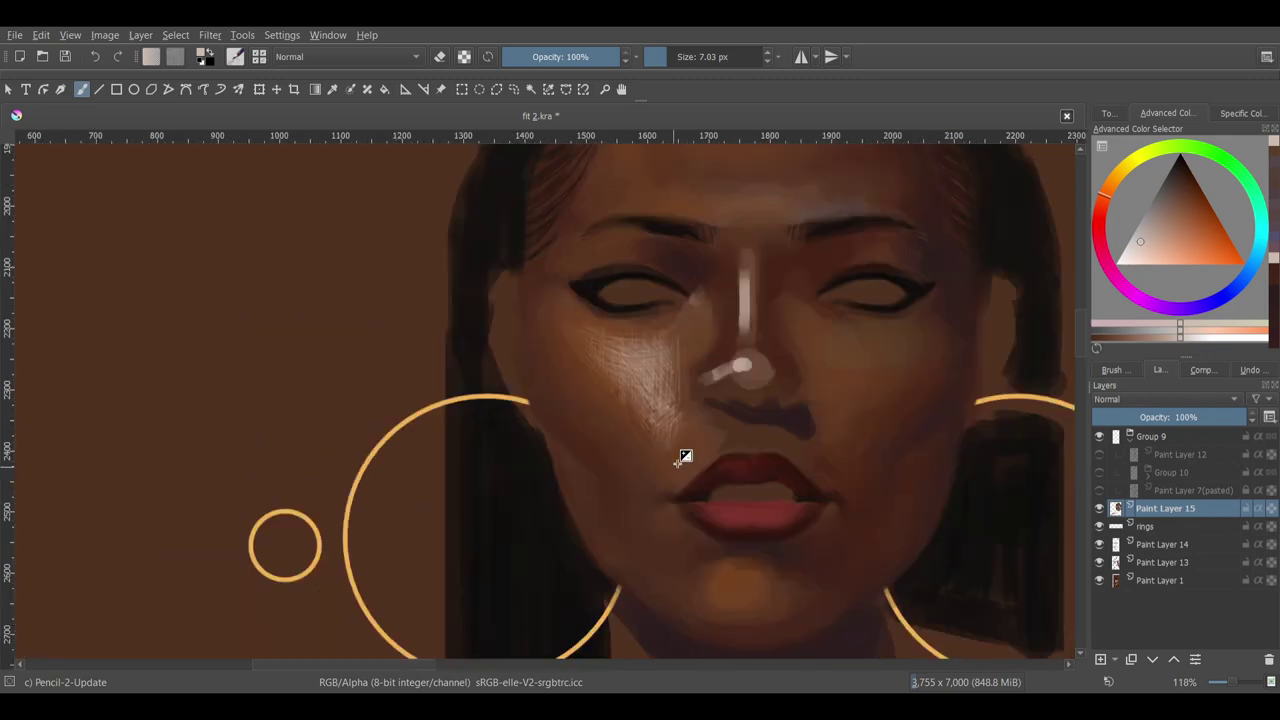
pyautogui.moveTo(686, 457); pyautogui.dragTo(733, 316)
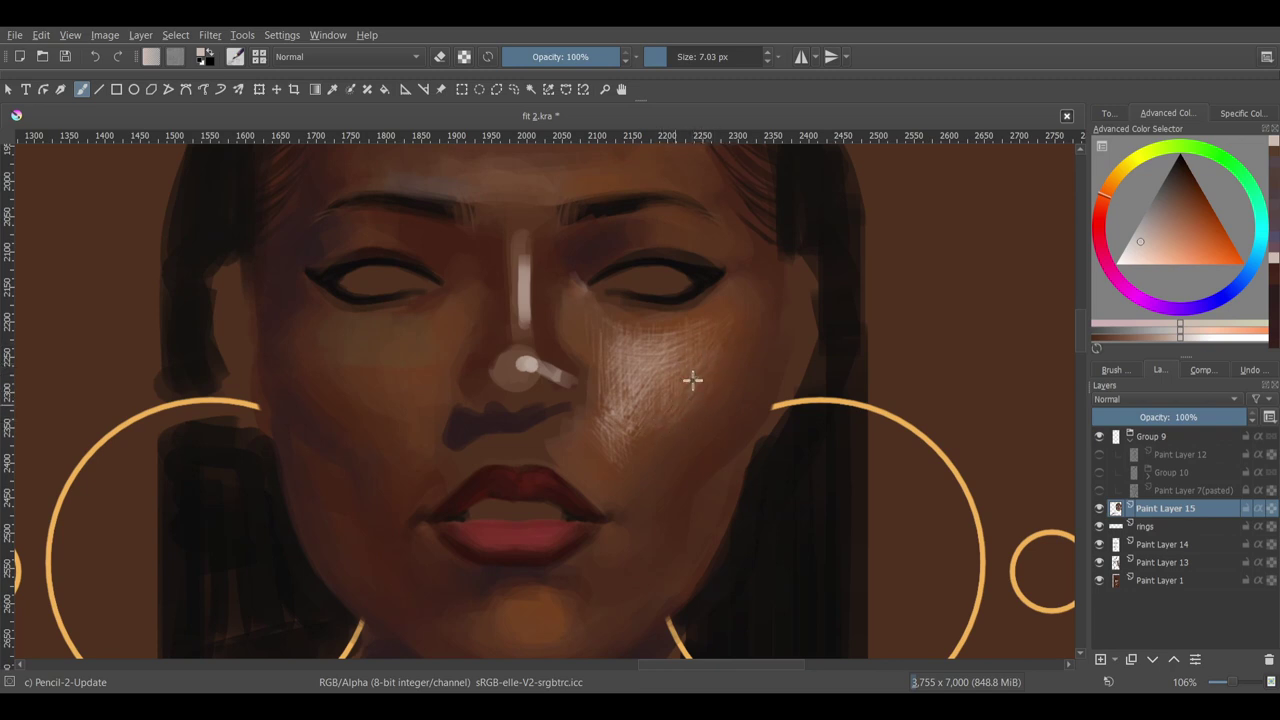
# - Extend the pale pink hatching along the right cheek's outer edge using the 7.03 px pencil brush
pyautogui.scroll(-3, 710, 363)
pyautogui.press('6')
pyautogui.press('6')
pyautogui.scroll(3, 634, 288)
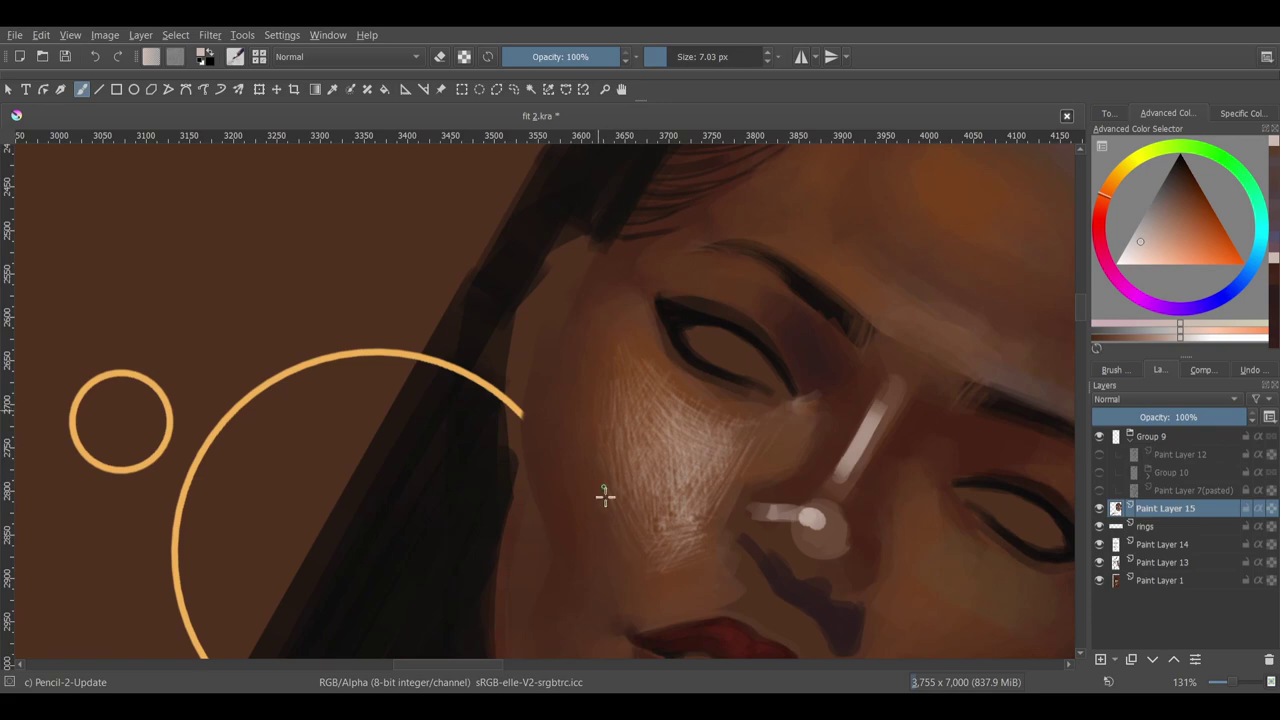
pyautogui.press('6')
pyautogui.press('6')
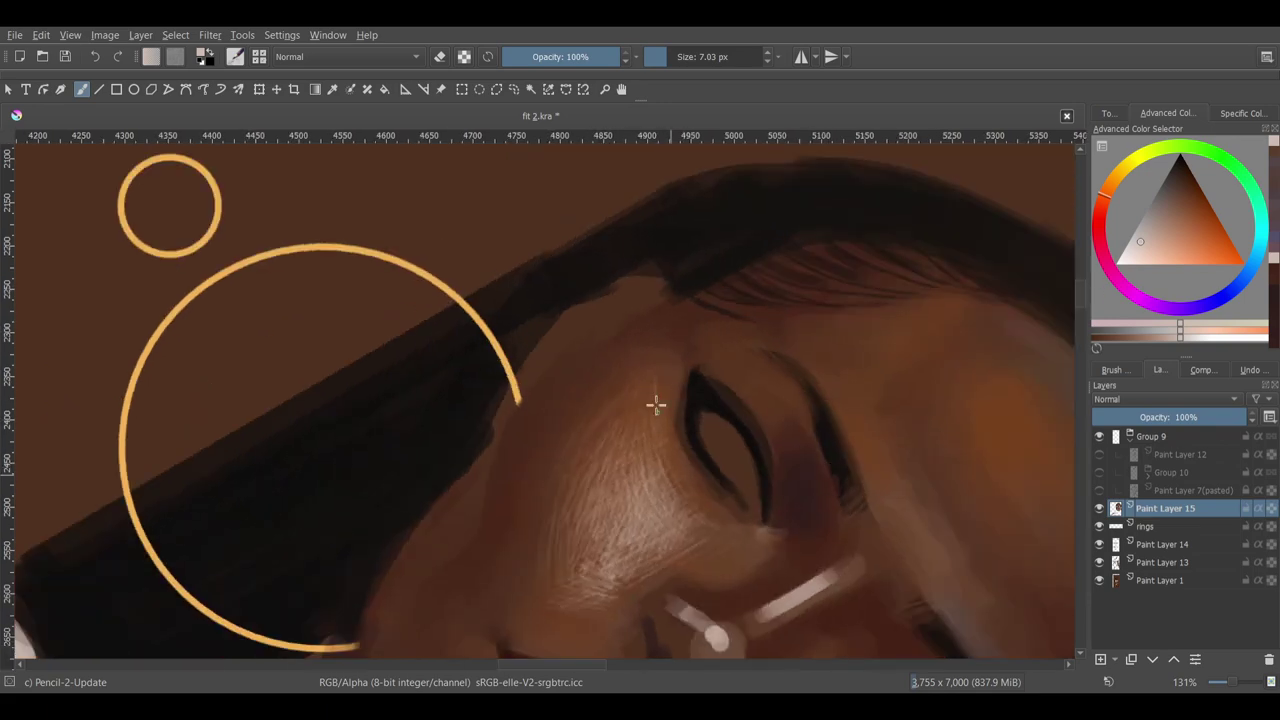
pyautogui.press('5')
pyautogui.scroll(-2, 700, 420)
pyautogui.scroll(3, 449, 357)
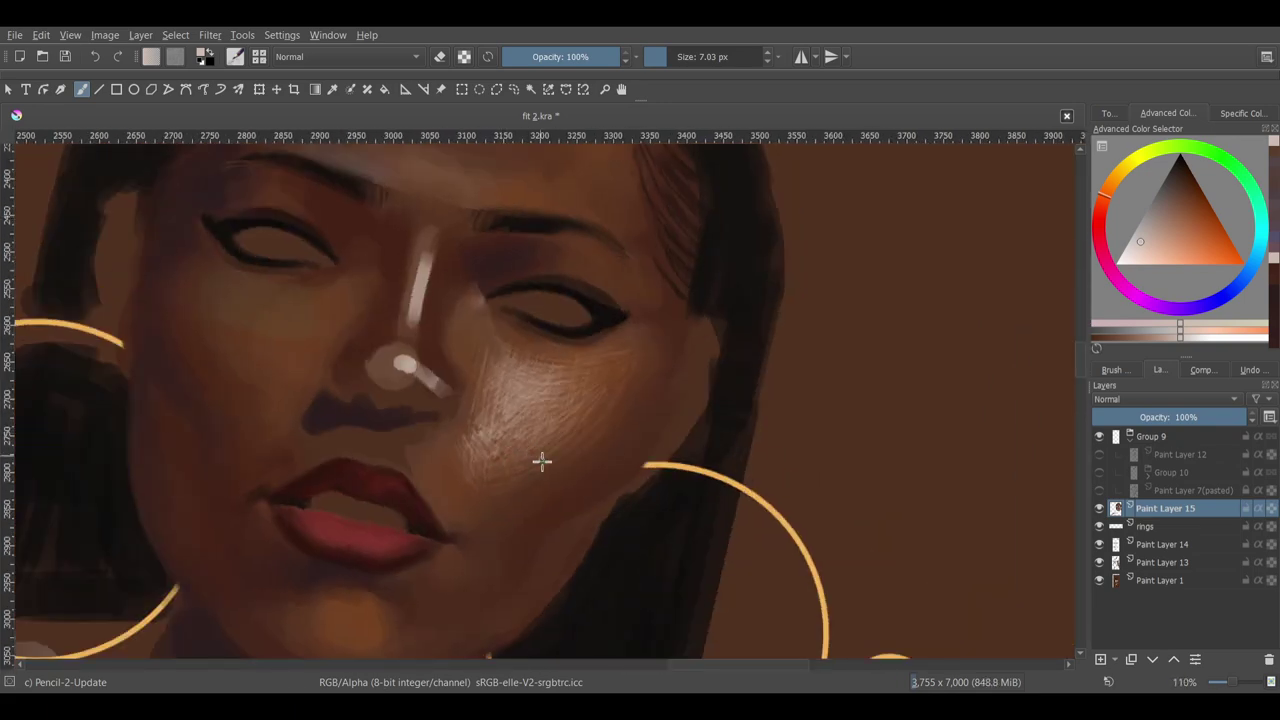
# - Crosshatch the right cheek highlight farther outward below the outer eye corner, working from mirrored and normal views
pyautogui.scroll(-2, 590, 442)
pyautogui.press('m')
pyautogui.scroll(3, 631, 418)
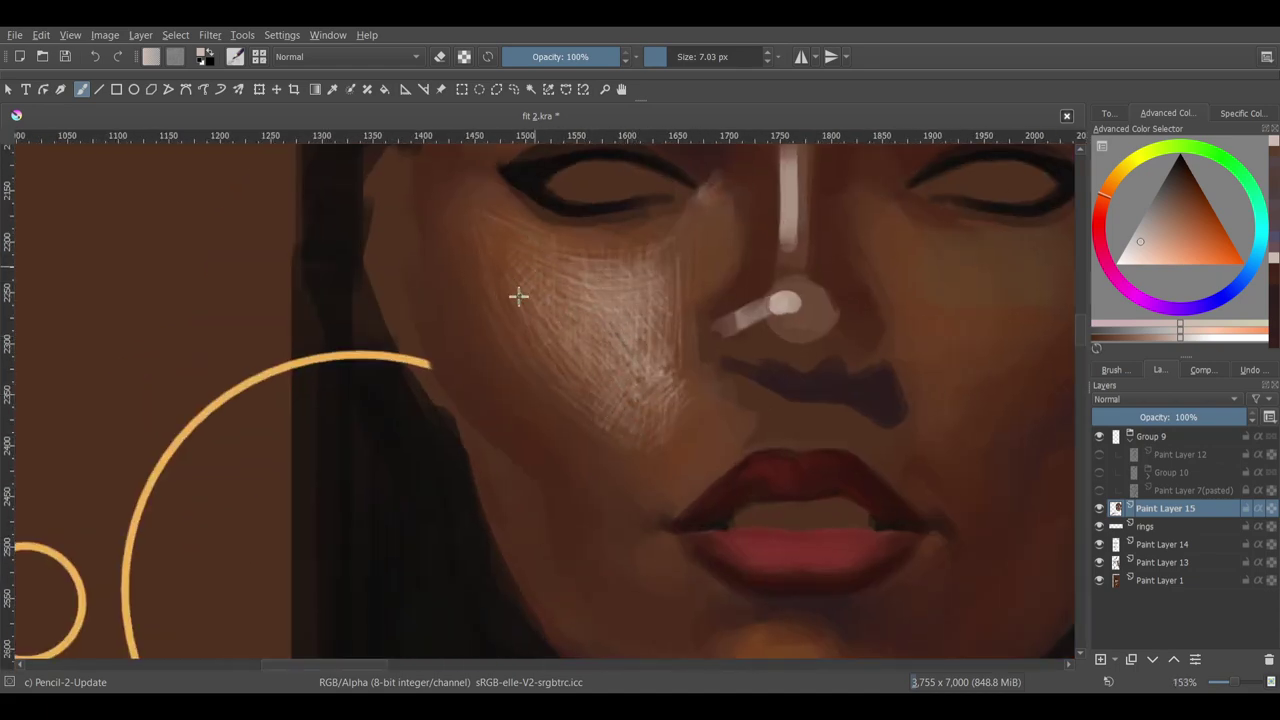
pyautogui.scroll(-2, 518, 295)
pyautogui.press('m')
pyautogui.scroll(3, 629, 371)
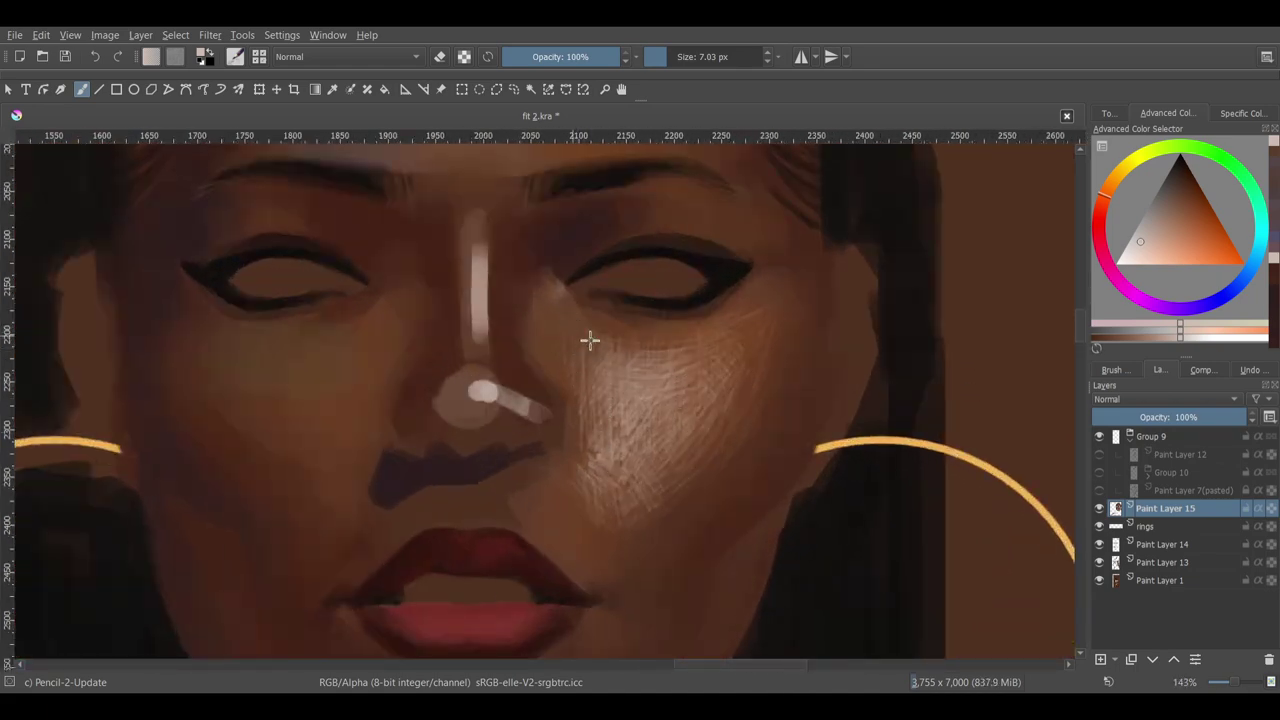
# - Thicken the pale hatching at the lower end of the right cheek highlight from a rotated view
pyautogui.scroll(-2, 568, 357)
pyautogui.press('6')
pyautogui.press('6')
pyautogui.press('6')
pyautogui.press('6')
pyautogui.press('6')
pyautogui.scroll(3, 509, 410)
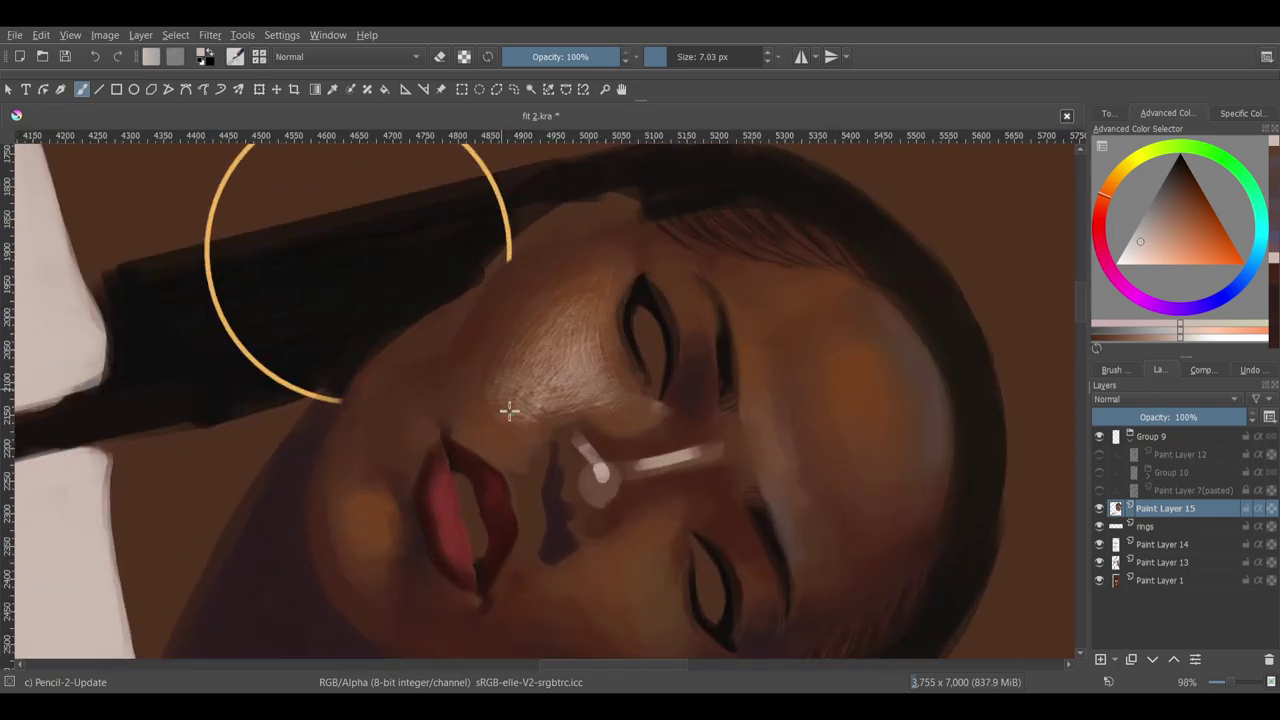
# - Extend the right cheek's pale hatching down toward the upper lip, following the curve beside the nose
pyautogui.scroll(-2, 482, 448)
pyautogui.press('4')
pyautogui.press('4')
pyautogui.press('4')
pyautogui.press('4')
pyautogui.press('4')
pyautogui.press('4')
pyautogui.press('4')
pyautogui.press('4')
pyautogui.press('4')
pyautogui.press('4')
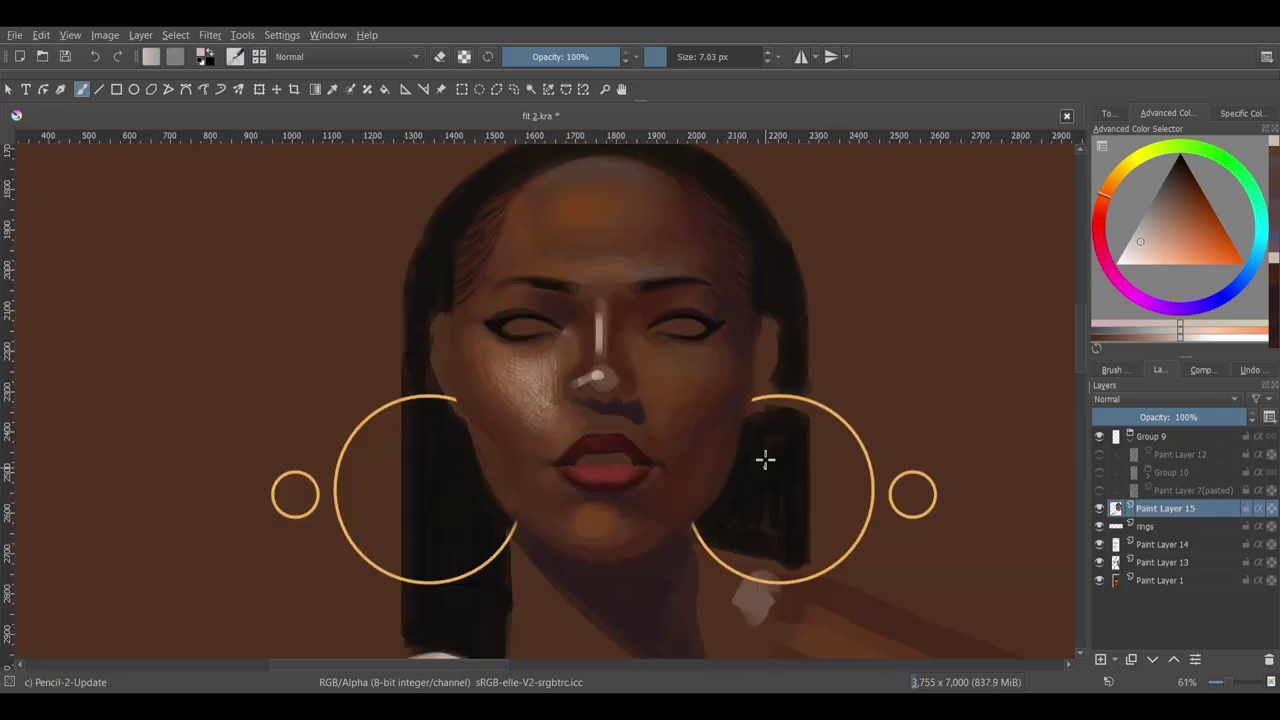
pyautogui.scroll(3, 611, 300)
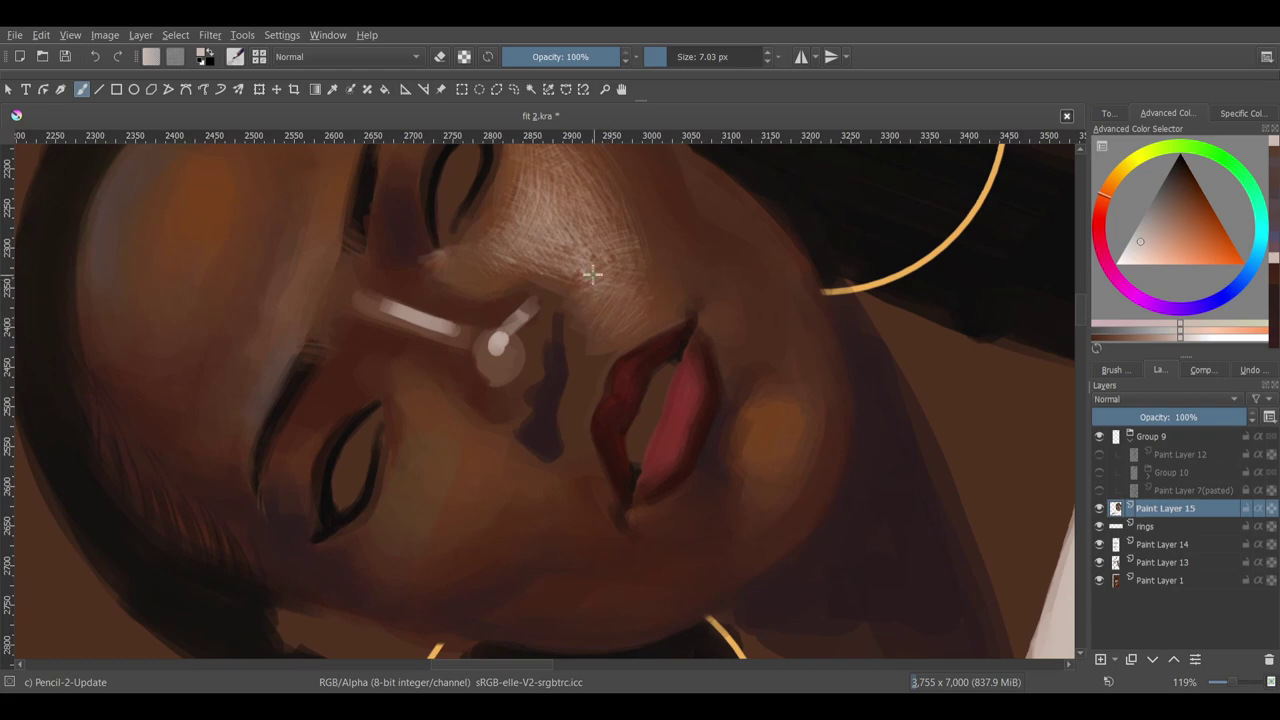
pyautogui.moveTo(624, 312); pyautogui.dragTo(645, 401)
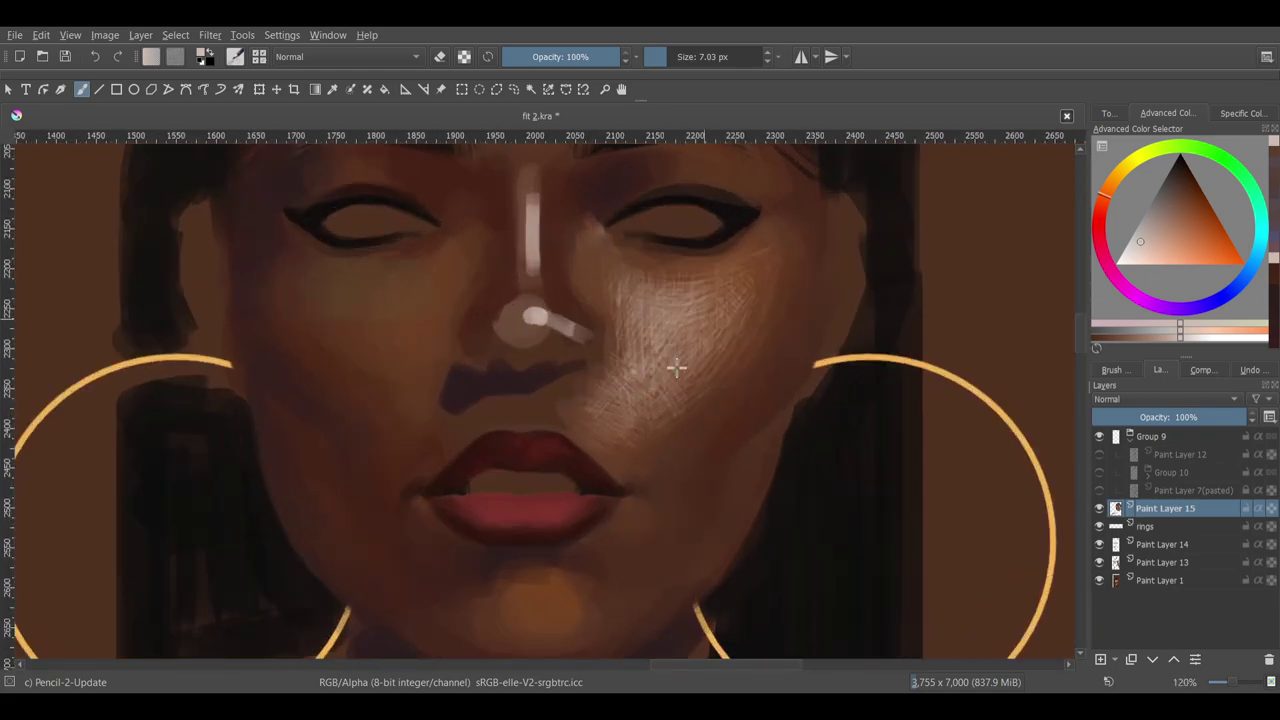
# - Fill in the cheek highlight's inner edge with fine pale strokes from the mouth up toward the inner eye corner
pyautogui.moveTo(712, 375); pyautogui.dragTo(697, 399)
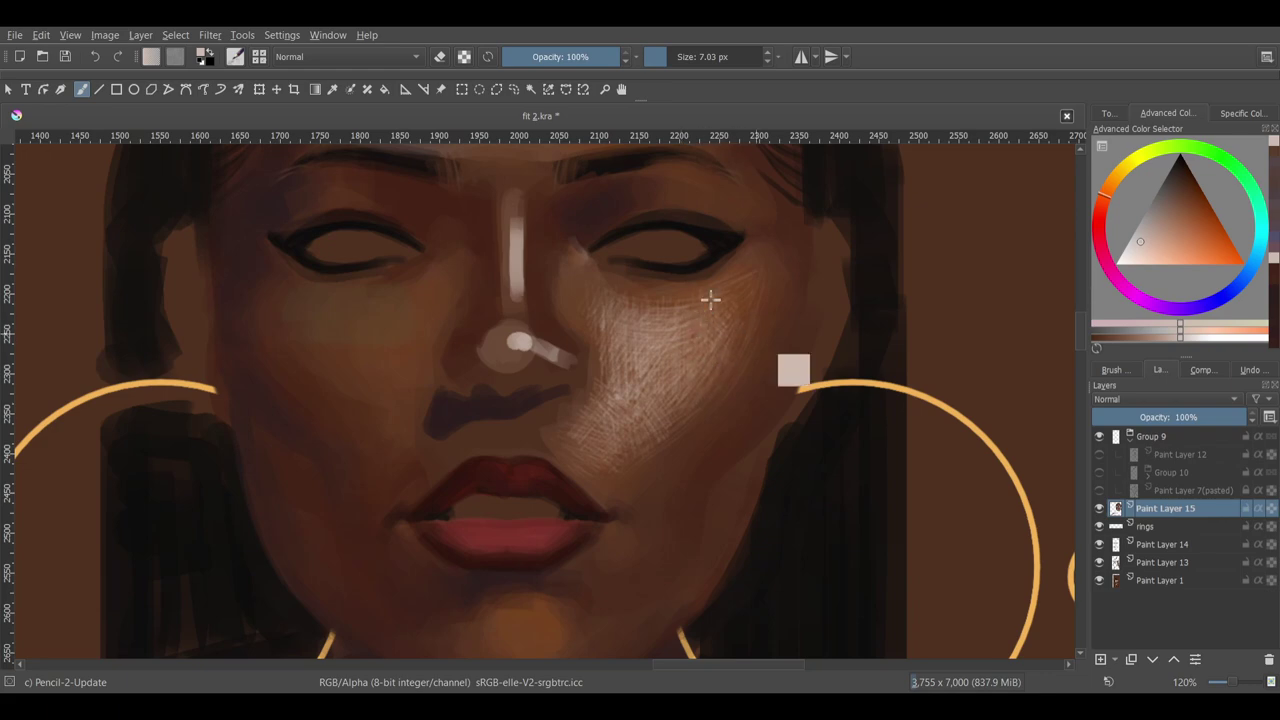
pyautogui.moveTo(709, 311); pyautogui.dragTo(622, 338)
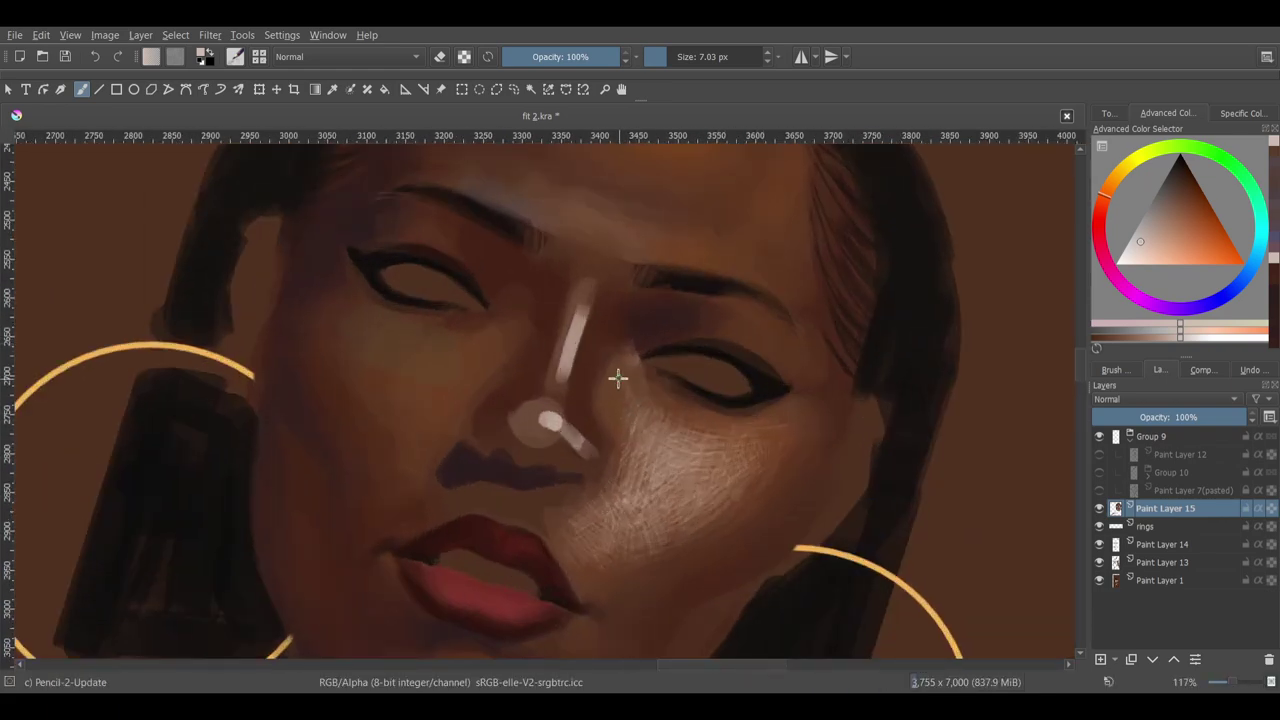
pyautogui.moveTo(637, 428)
pyautogui.mouseDown()
pyautogui.moveTo(637, 368)
pyautogui.moveTo(665, 429)
pyautogui.moveTo(591, 409)
pyautogui.moveTo(605, 445)
pyautogui.moveTo(605, 430)
pyautogui.moveTo(709, 517)
pyautogui.moveTo(449, 432)
pyautogui.moveTo(729, 457)
pyautogui.moveTo(791, 437)
pyautogui.moveTo(634, 411)
pyautogui.moveTo(634, 375)
pyautogui.moveTo(614, 366)
pyautogui.moveTo(656, 356)
pyautogui.moveTo(663, 383)
pyautogui.moveTo(561, 346)
pyautogui.mouseUp()
# - Warm the left upper eyelid with sampled reddish browns using Basic-6 Details at 16.72 px
pyautogui.press('/')
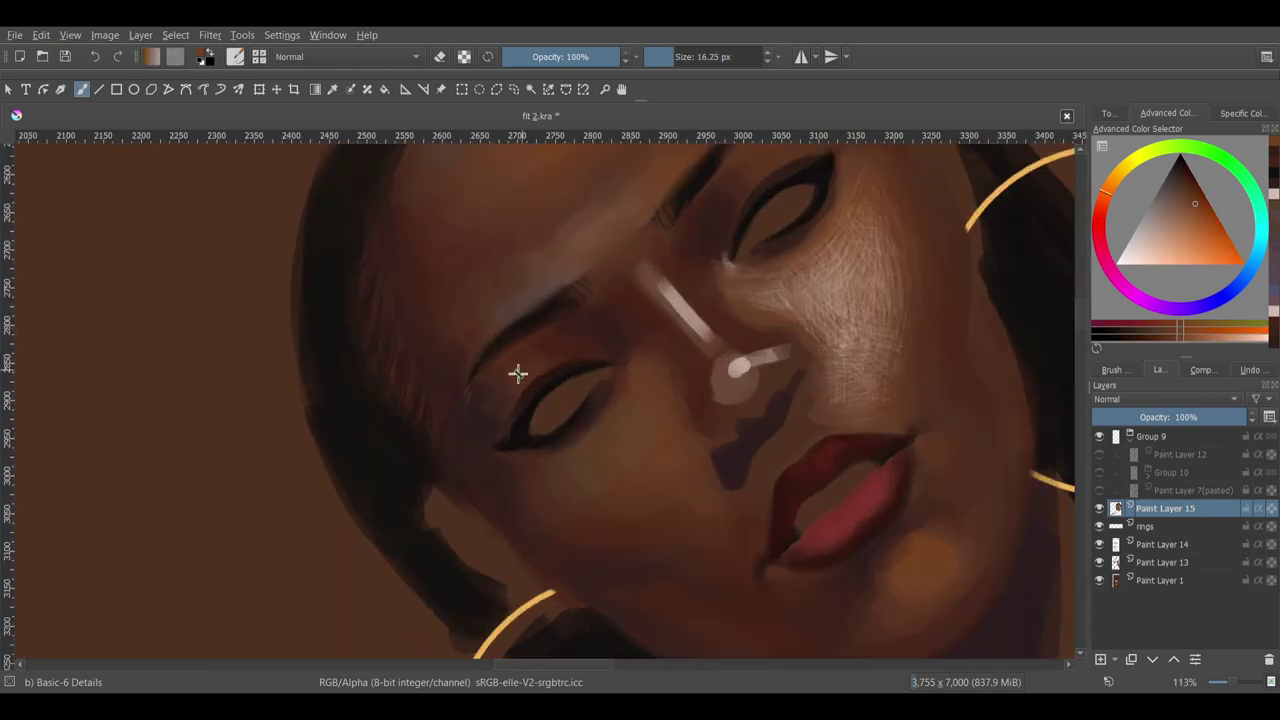
pyautogui.keyDown('ctrl'); pyautogui.click(557, 349); pyautogui.keyUp('ctrl')
pyautogui.keyDown('ctrl'); pyautogui.click(486, 397); pyautogui.keyUp('ctrl')
pyautogui.keyDown('ctrl'); pyautogui.click(509, 383); pyautogui.keyUp('ctrl')
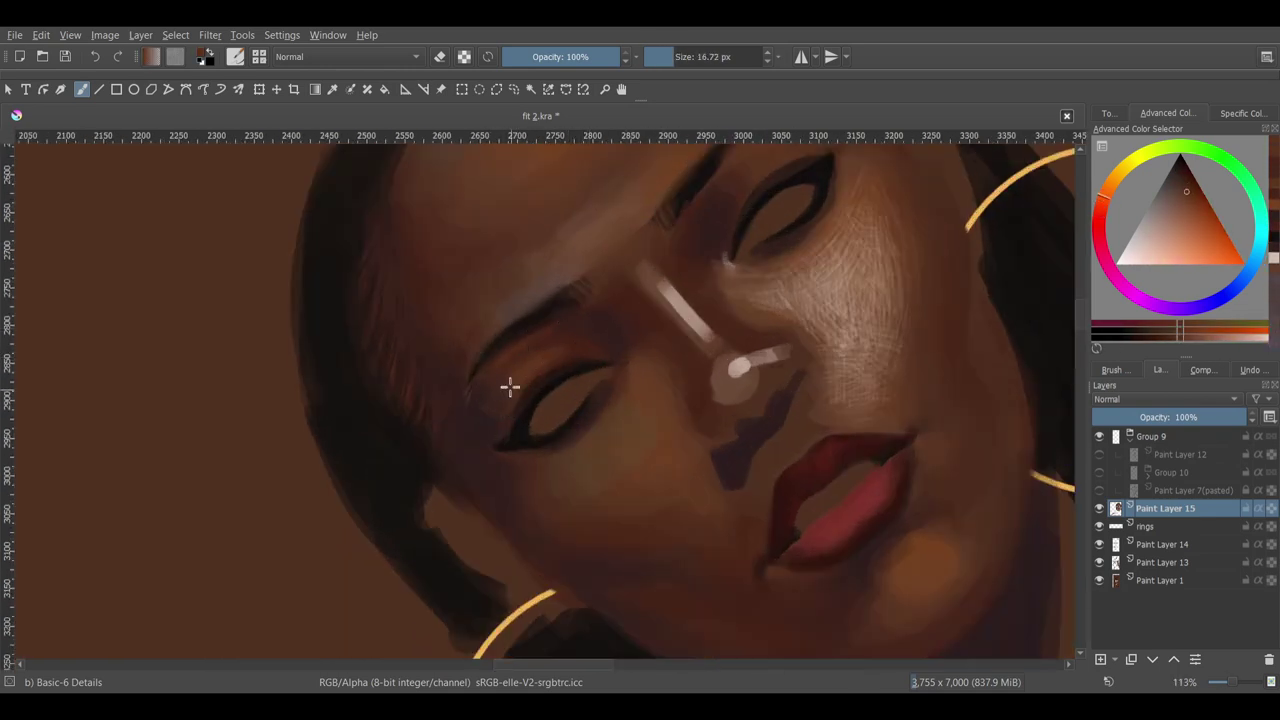
pyautogui.keyDown('ctrl'); pyautogui.click(493, 400); pyautogui.keyUp('ctrl')
pyautogui.moveTo(493, 400)
pyautogui.mouseDown()
pyautogui.moveTo(491, 374)
pyautogui.moveTo(766, 380)
pyautogui.moveTo(651, 414)
pyautogui.moveTo(573, 320)
pyautogui.mouseUp()
# - Blend the skin between the brows and beside the nose bridge with sampled tones, using a 44.88 px brush
pyautogui.keyDown('ctrl'); pyautogui.click(612, 268); pyautogui.keyUp('ctrl')
pyautogui.moveTo(643, 293)
pyautogui.mouseDown()
pyautogui.moveTo(660, 369)
pyautogui.moveTo(886, 420)
pyautogui.moveTo(603, 326)
pyautogui.moveTo(677, 349)
pyautogui.moveTo(634, 309)
pyautogui.moveTo(705, 303)
pyautogui.moveTo(694, 337)
pyautogui.mouseUp()
pyautogui.keyDown('ctrl'); pyautogui.click(640, 335); pyautogui.keyUp('ctrl')
pyautogui.keyDown('ctrl'); pyautogui.click(634, 309); pyautogui.keyUp('ctrl')
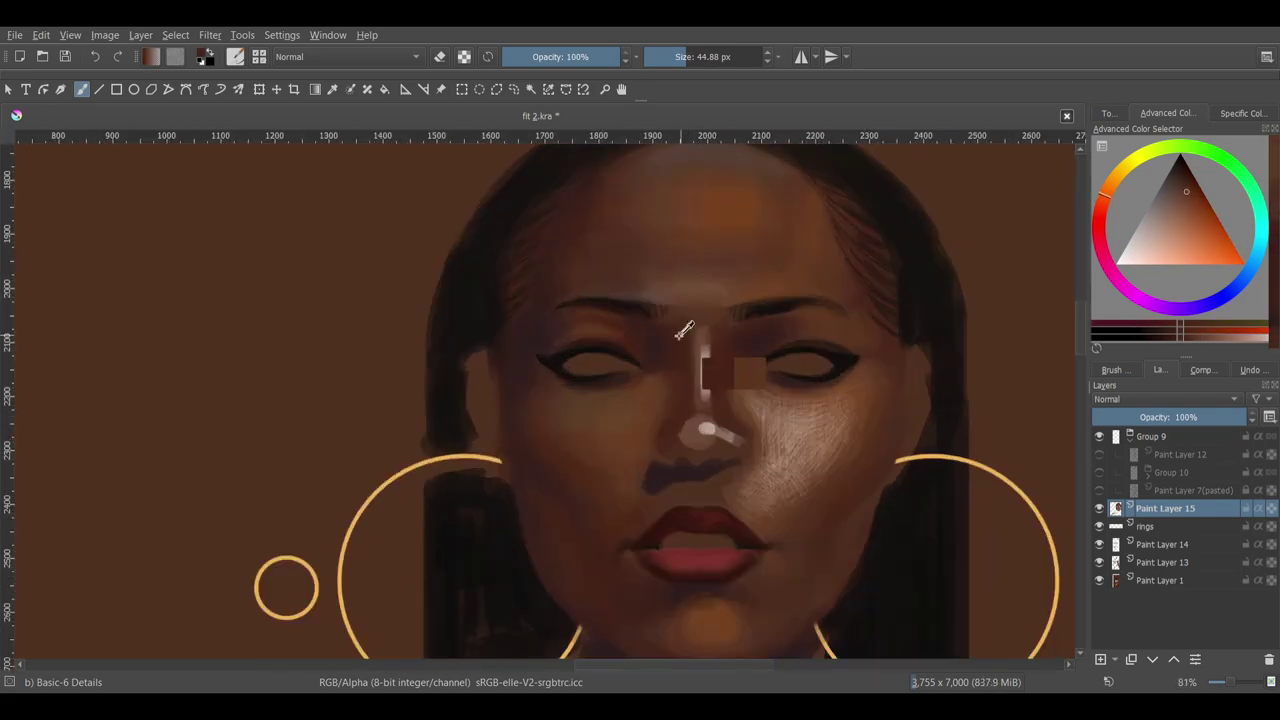
pyautogui.keyDown('ctrl'); pyautogui.click(694, 337); pyautogui.keyUp('ctrl')
pyautogui.moveTo(743, 291)
pyautogui.mouseDown()
pyautogui.moveTo(718, 386)
pyautogui.moveTo(649, 380)
pyautogui.moveTo(730, 448)
pyautogui.moveTo(949, 426)
pyautogui.moveTo(734, 328)
pyautogui.mouseUp()
pyautogui.press('[')
# - Glaze warm orange-brown around the right cheek highlight at 84.64 px and add matching 3.75 px pencil strokes
pyautogui.keyDown('ctrl'); pyautogui.click(640, 395); pyautogui.keyUp('ctrl')
pyautogui.rightClick(688, 430)
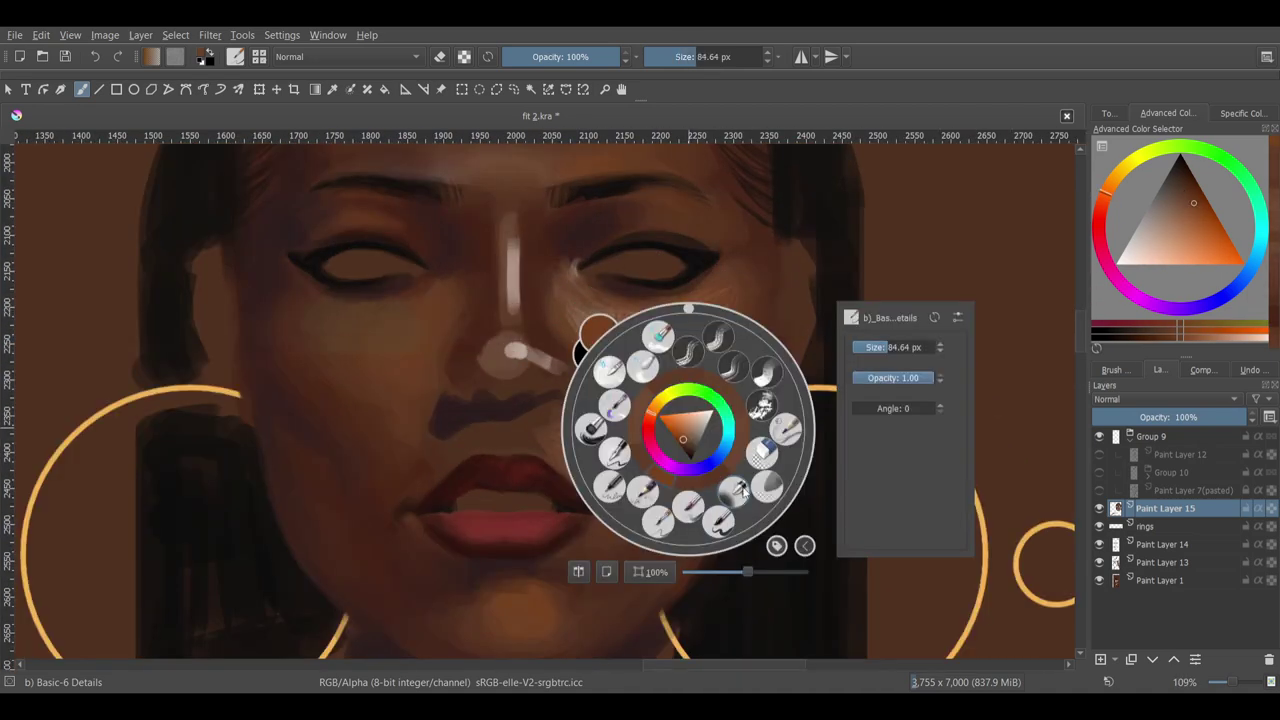
pyautogui.click(660, 470)
pyautogui.click(1204, 213)
pyautogui.moveTo(572, 440); pyautogui.dragTo(689, 315)
pyautogui.rightClick(689, 315)
pyautogui.click(686, 390)
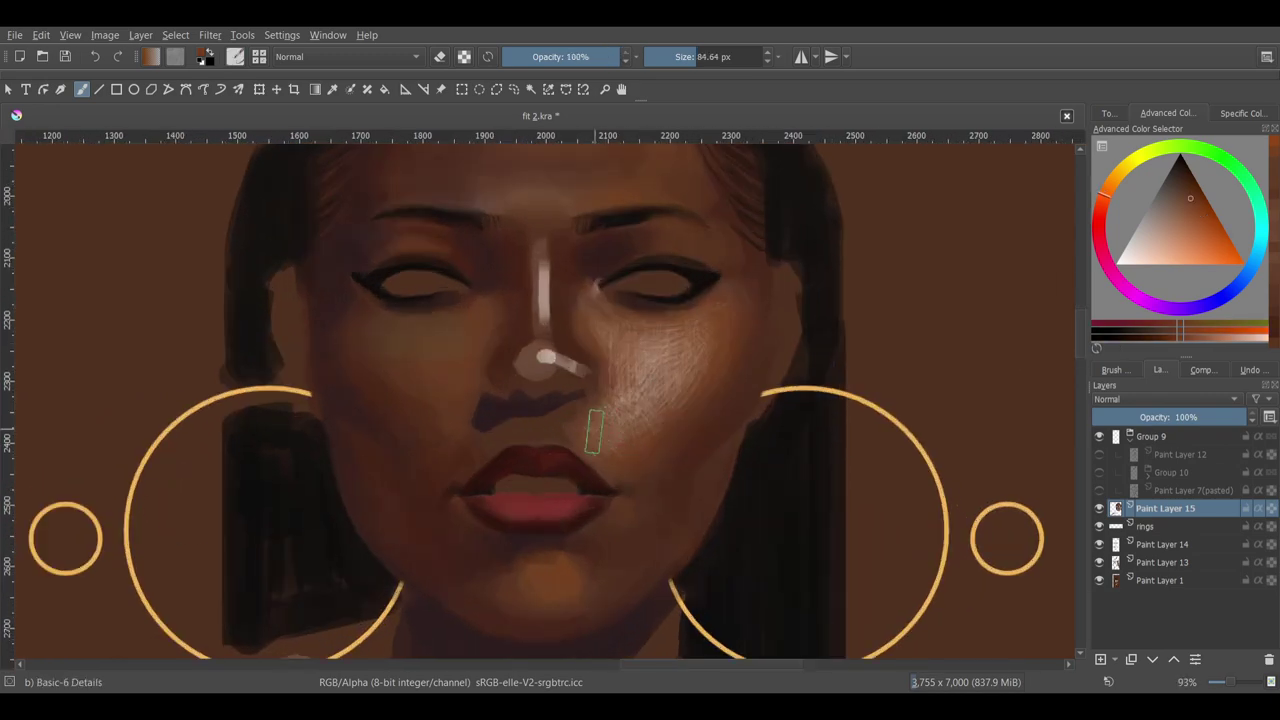
pyautogui.moveTo(620, 380)
pyautogui.mouseDown()
pyautogui.moveTo(731, 420)
pyautogui.moveTo(863, 437)
pyautogui.moveTo(580, 360)
pyautogui.moveTo(786, 200)
pyautogui.moveTo(519, 402)
pyautogui.mouseUp()
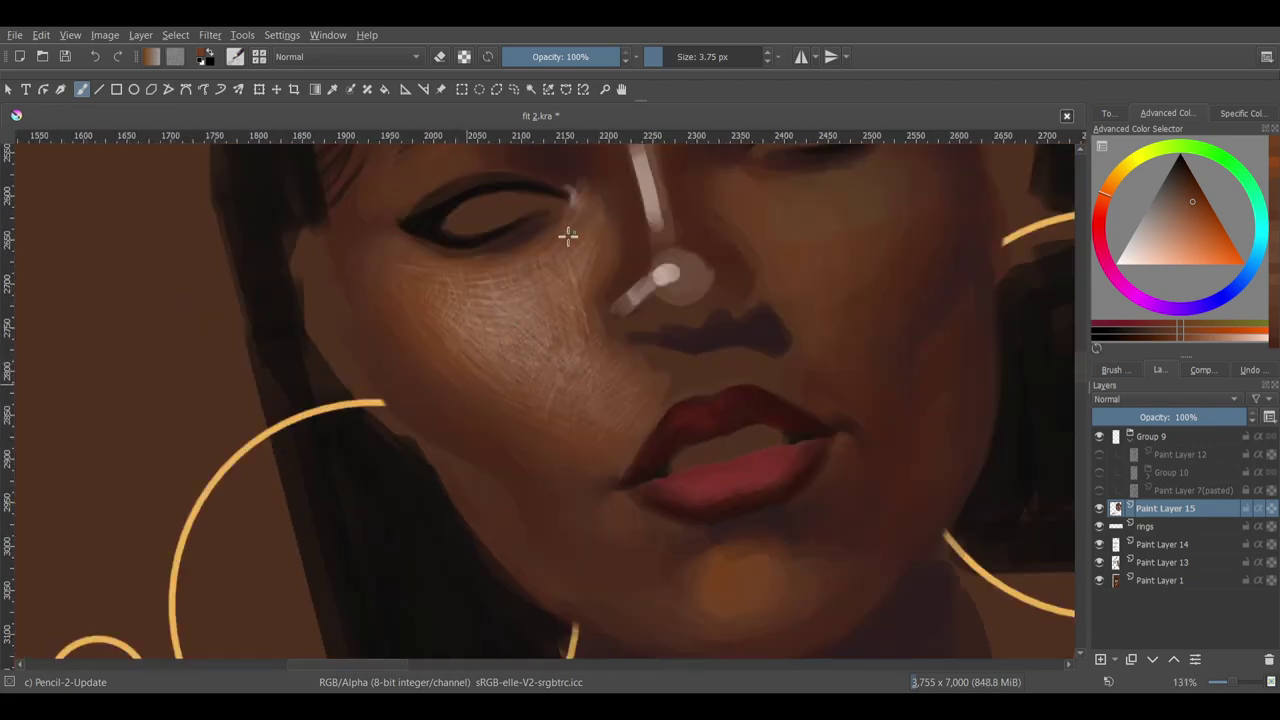
pyautogui.moveTo(567, 235)
pyautogui.mouseDown()
pyautogui.moveTo(789, 389)
pyautogui.moveTo(869, 334)
pyautogui.moveTo(783, 309)
pyautogui.moveTo(749, 329)
pyautogui.moveTo(760, 386)
pyautogui.moveTo(789, 423)
pyautogui.moveTo(670, 352)
pyautogui.moveTo(514, 402)
pyautogui.moveTo(731, 423)
pyautogui.moveTo(729, 449)
pyautogui.moveTo(714, 400)
pyautogui.moveTo(849, 349)
pyautogui.mouseUp()
# - Deepen the right cheek and jawline with reddish and dark browns, using Basic-6 Details between 68.13 and 33.12 px
pyautogui.press('/')
pyautogui.keyDown('ctrl'); pyautogui.click(849, 349); pyautogui.keyUp('ctrl')
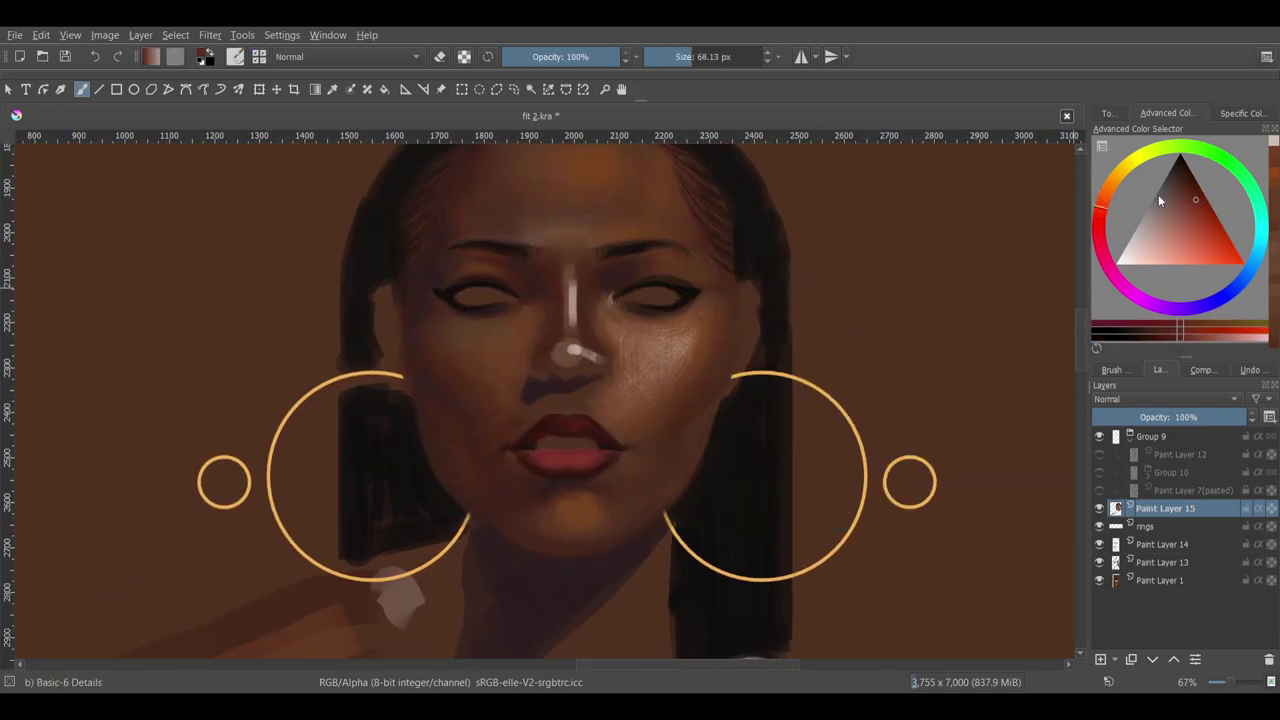
pyautogui.moveTo(688, 380); pyautogui.dragTo(757, 440)
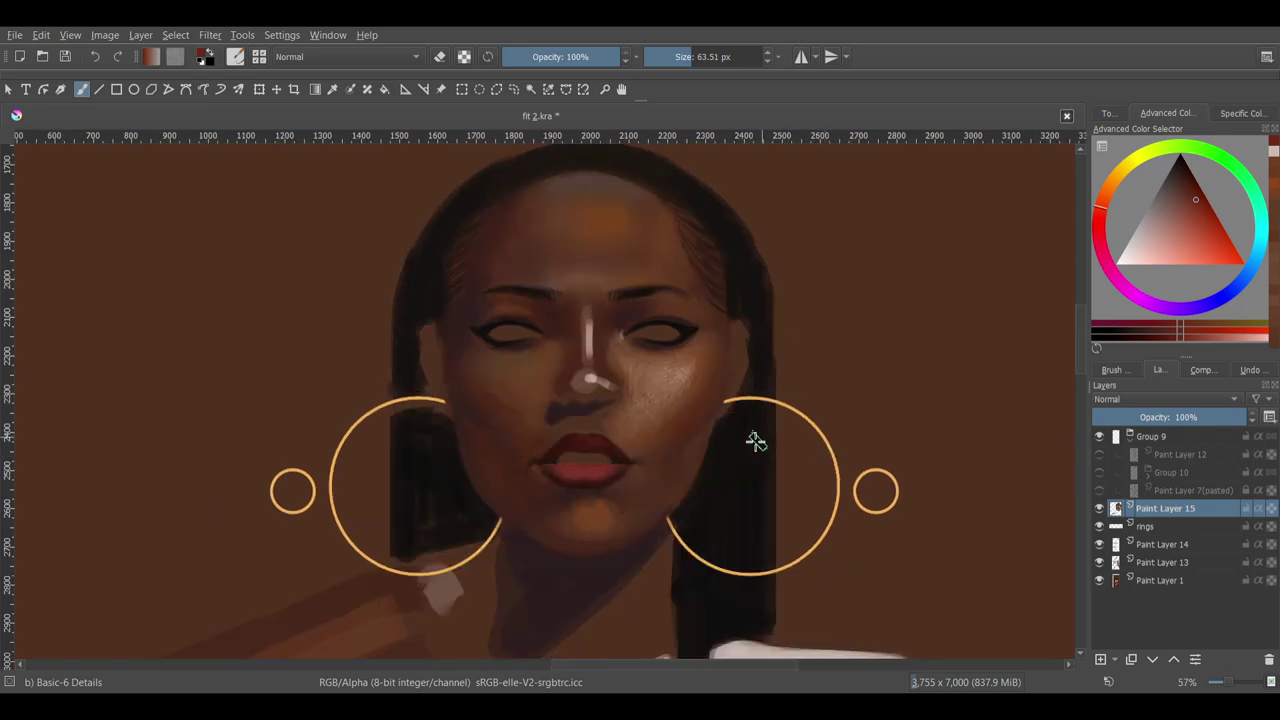
pyautogui.keyDown('ctrl'); pyautogui.click(425, 400); pyautogui.keyUp('ctrl')
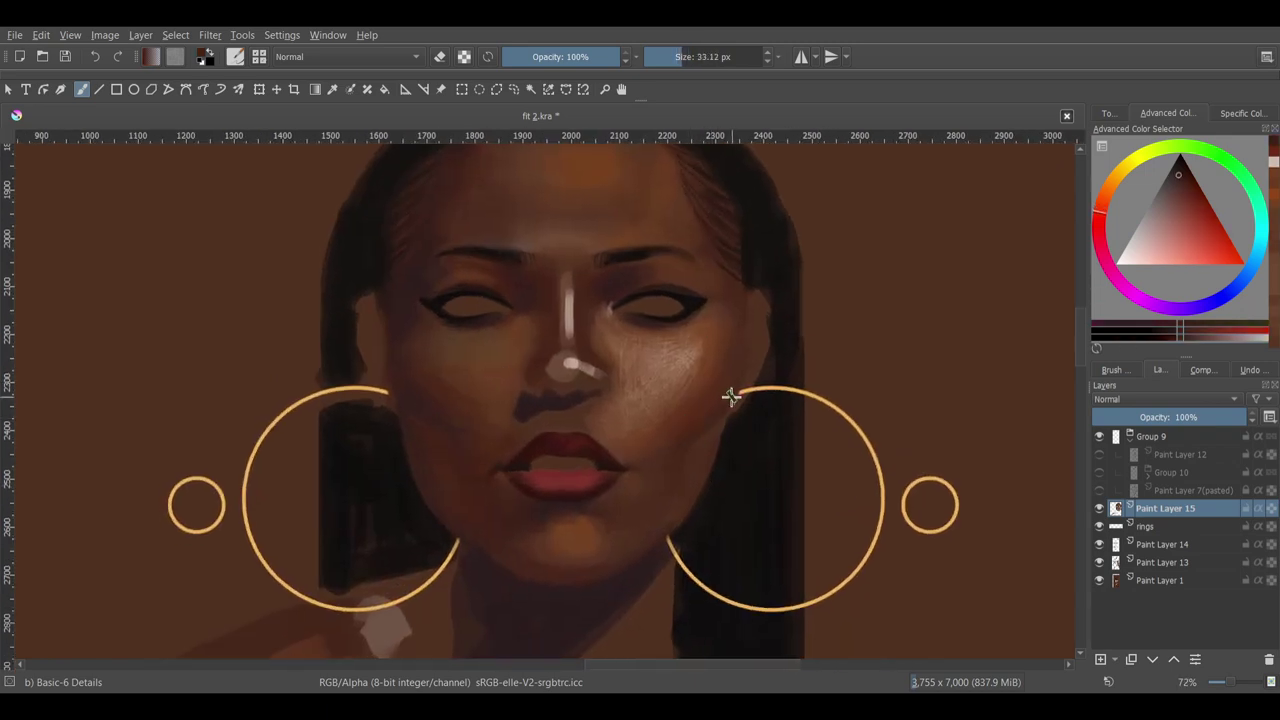
pyautogui.keyDown('ctrl'); pyautogui.click(666, 457); pyautogui.keyUp('ctrl')
pyautogui.moveTo(664, 480)
pyautogui.mouseDown()
pyautogui.moveTo(718, 455)
pyautogui.moveTo(703, 477)
pyautogui.moveTo(711, 400)
pyautogui.moveTo(740, 371)
pyautogui.moveTo(663, 434)
pyautogui.moveTo(846, 491)
pyautogui.moveTo(846, 472)
pyautogui.moveTo(770, 486)
pyautogui.mouseUp()
pyautogui.keyDown('ctrl'); pyautogui.click(709, 429); pyautogui.keyUp('ctrl')
# - Hatch pale pink highlights toward the upper lip and beside the right mouth corner with Pencil-2-Update at 4.15 px
pyautogui.rightClick(770, 486)
pyautogui.click(709, 400)
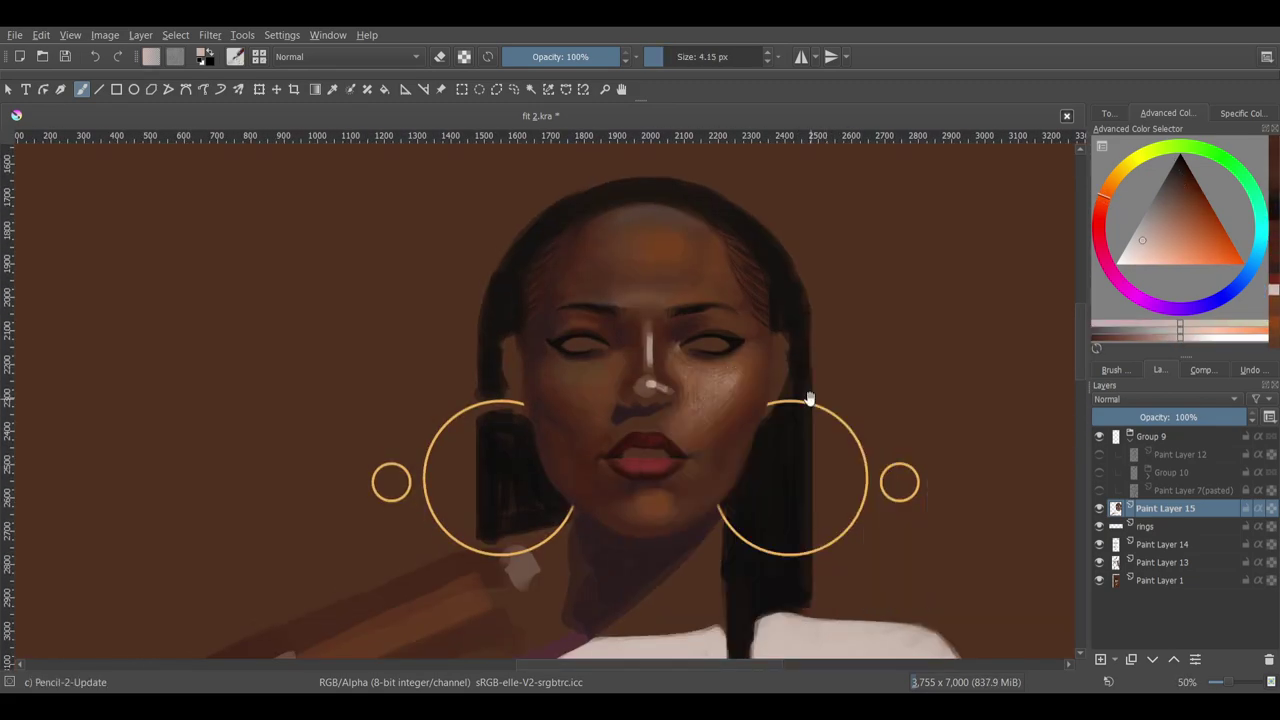
pyautogui.moveTo(709, 400); pyautogui.dragTo(656, 554)
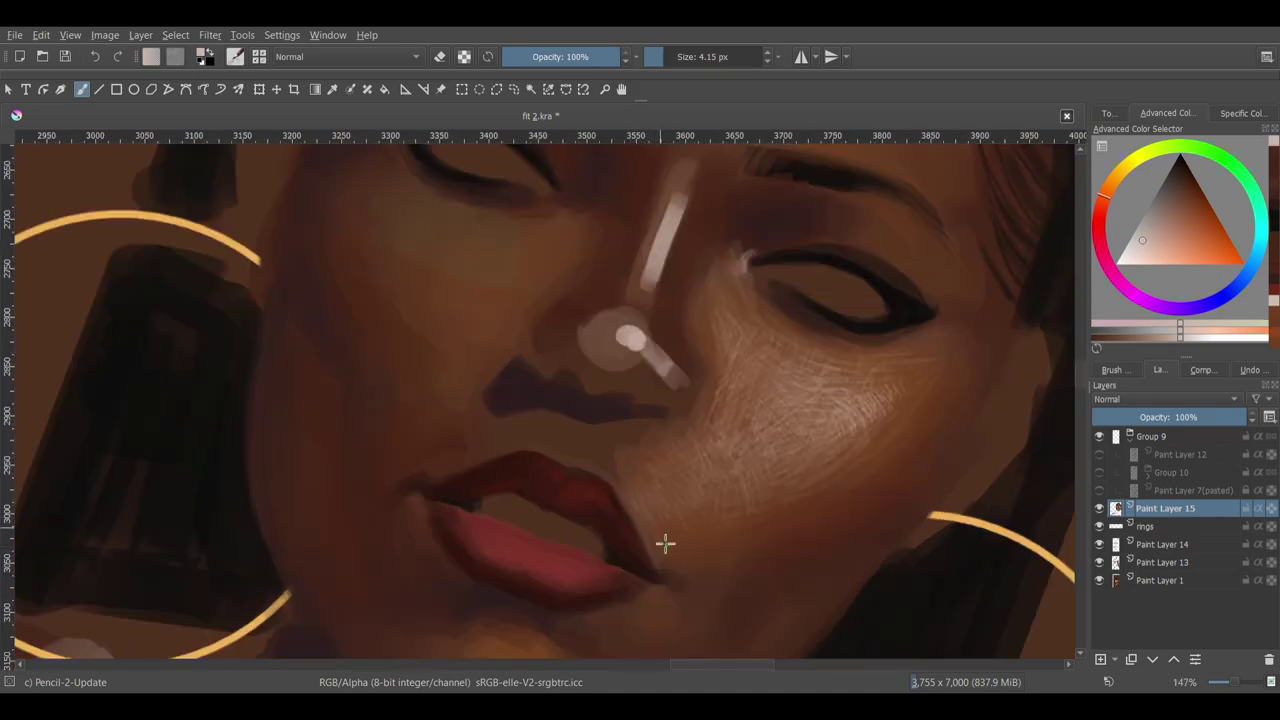
pyautogui.moveTo(827, 490); pyautogui.dragTo(640, 256)
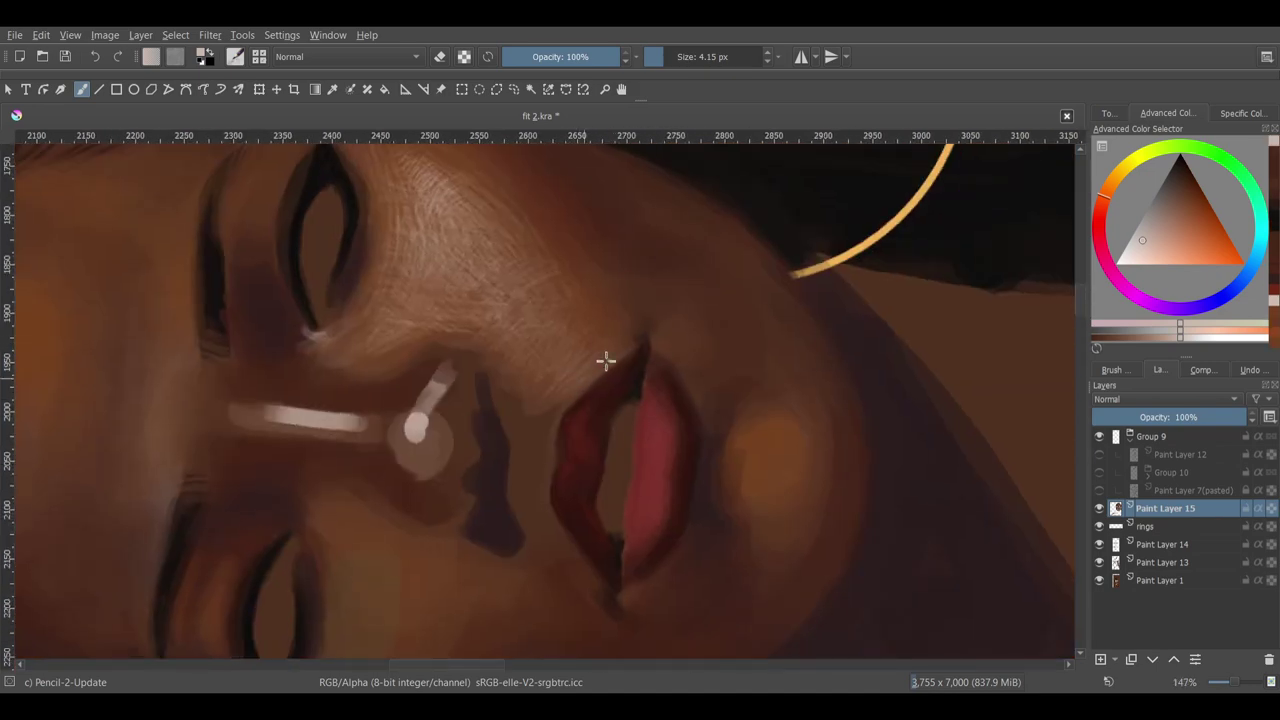
pyautogui.moveTo(533, 390)
pyautogui.mouseDown()
pyautogui.moveTo(686, 394)
pyautogui.moveTo(689, 446)
pyautogui.moveTo(530, 400)
pyautogui.moveTo(483, 423)
pyautogui.moveTo(700, 480)
pyautogui.moveTo(666, 514)
pyautogui.moveTo(529, 419)
pyautogui.moveTo(600, 440)
pyautogui.moveTo(532, 389)
pyautogui.mouseUp()
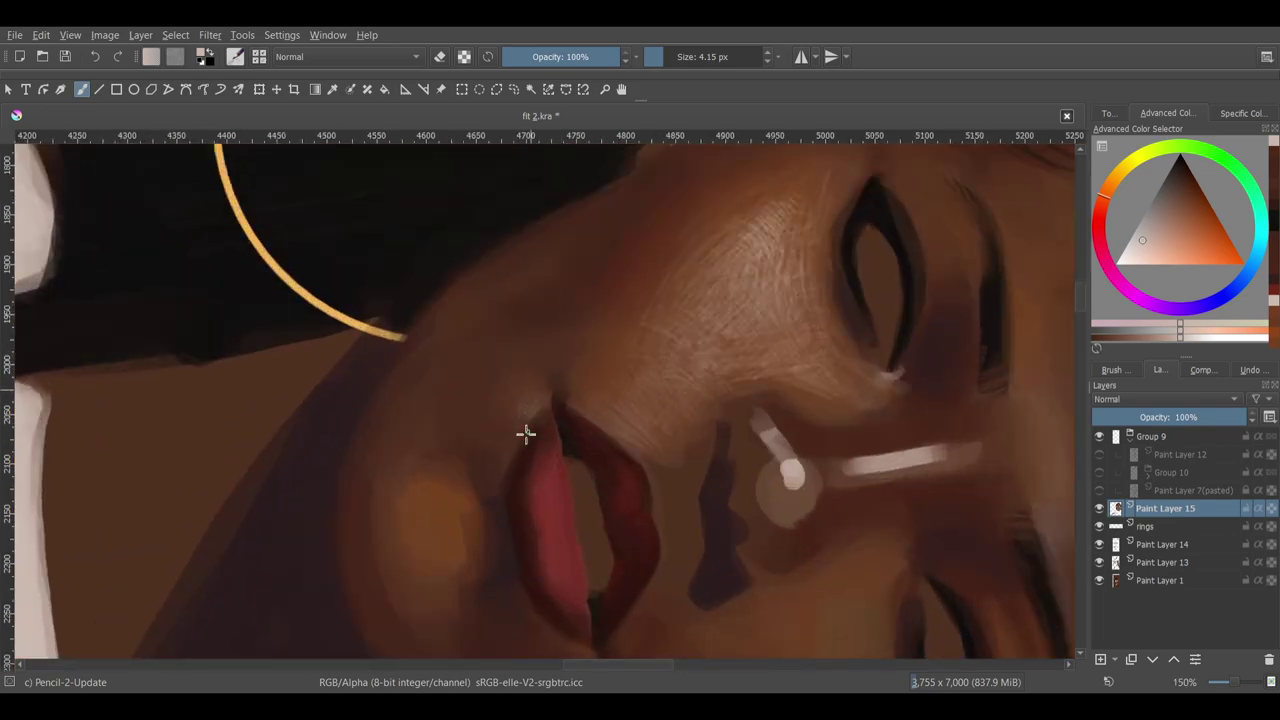
pyautogui.moveTo(526, 433)
pyautogui.mouseDown()
pyautogui.moveTo(731, 543)
pyautogui.moveTo(743, 500)
pyautogui.moveTo(910, 475)
pyautogui.moveTo(677, 409)
pyautogui.moveTo(560, 347)
pyautogui.moveTo(597, 403)
pyautogui.moveTo(574, 306)
pyautogui.mouseUp()
# - Shade the inner eye corners and sides of the nose with sampled browns using Basic-6 Details at 22.69 px
pyautogui.rightClick(770, 480)
pyautogui.click(700, 405)
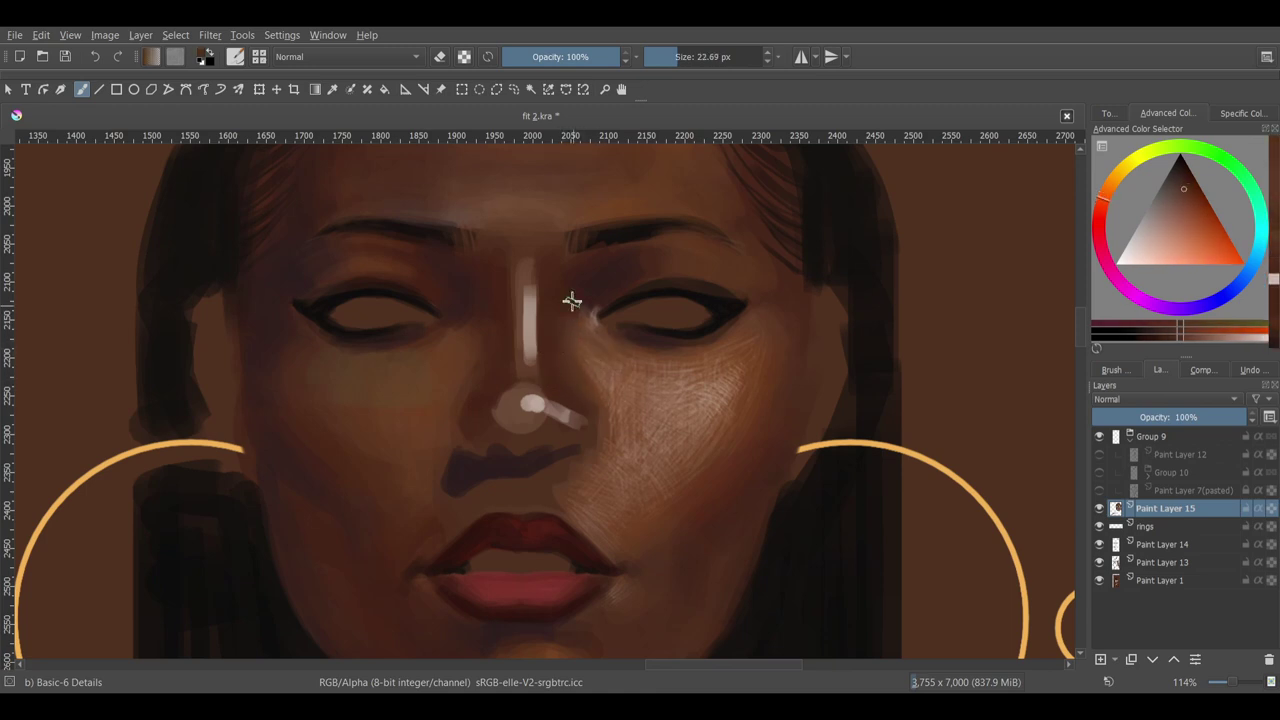
pyautogui.press('m')
pyautogui.moveTo(499, 426); pyautogui.dragTo(751, 377)
pyautogui.press('m')
pyautogui.moveTo(760, 332)
pyautogui.mouseDown()
pyautogui.moveTo(811, 354)
pyautogui.moveTo(680, 437)
pyautogui.moveTo(763, 400)
pyautogui.moveTo(911, 366)
pyautogui.moveTo(491, 334)
pyautogui.moveTo(494, 300)
pyautogui.moveTo(523, 280)
pyautogui.moveTo(523, 234)
pyautogui.moveTo(849, 390)
pyautogui.moveTo(706, 398)
pyautogui.mouseUp()
pyautogui.keyDown('ctrl'); pyautogui.click(503, 334); pyautogui.keyUp('ctrl')
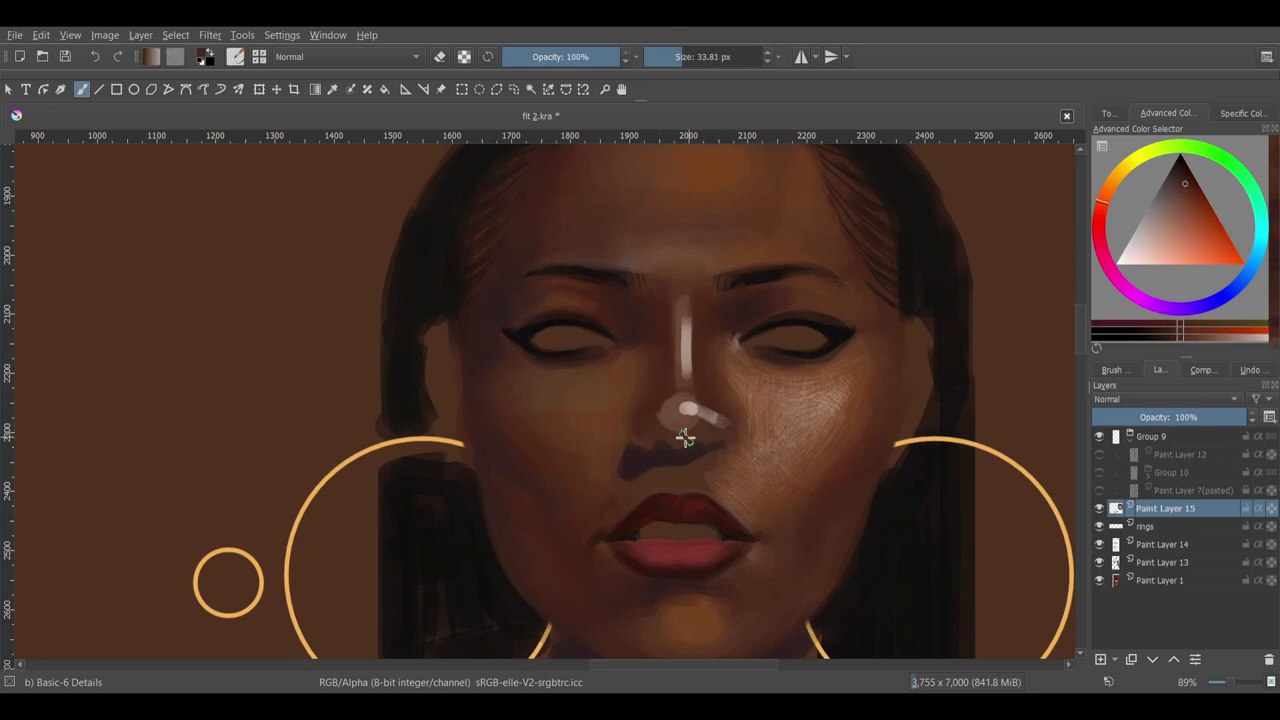
# - Darken the underside of the nose and fill the left hair more solidly with near-black at 54.54 px
pyautogui.moveTo(652, 433)
pyautogui.mouseDown()
pyautogui.moveTo(677, 372)
pyautogui.moveTo(702, 428)
pyautogui.moveTo(843, 443)
pyautogui.moveTo(580, 360)
pyautogui.moveTo(586, 331)
pyautogui.moveTo(614, 323)
pyautogui.moveTo(863, 423)
pyautogui.moveTo(516, 268)
pyautogui.mouseUp()
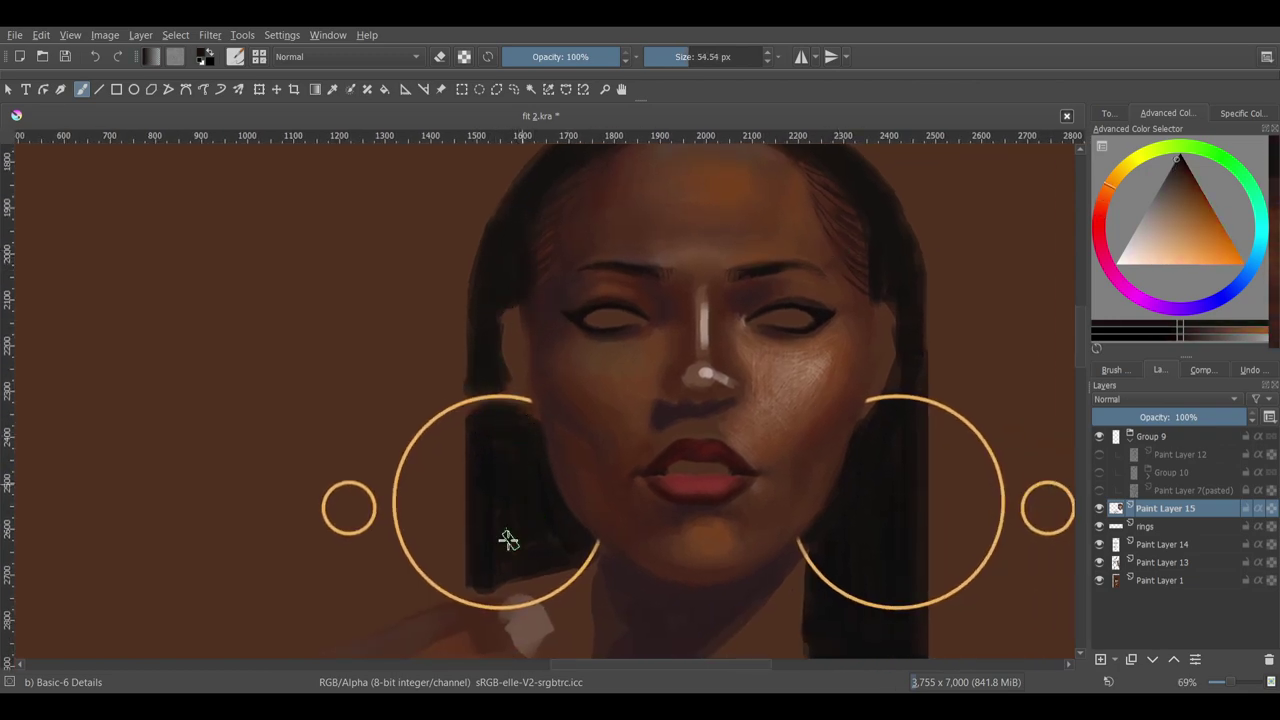
pyautogui.moveTo(508, 540)
pyautogui.mouseDown()
pyautogui.moveTo(943, 194)
pyautogui.moveTo(909, 423)
pyautogui.moveTo(760, 386)
pyautogui.moveTo(716, 455)
pyautogui.moveTo(857, 451)
pyautogui.moveTo(770, 459)
pyautogui.moveTo(766, 480)
pyautogui.mouseUp()
# - Reshape the nostril shadow symmetrically with horizontal mirror painting, using sampled dark browns at 14.64 to 22.15 px
pyautogui.keyDown('ctrl'); pyautogui.click(758, 481); pyautogui.keyUp('ctrl')
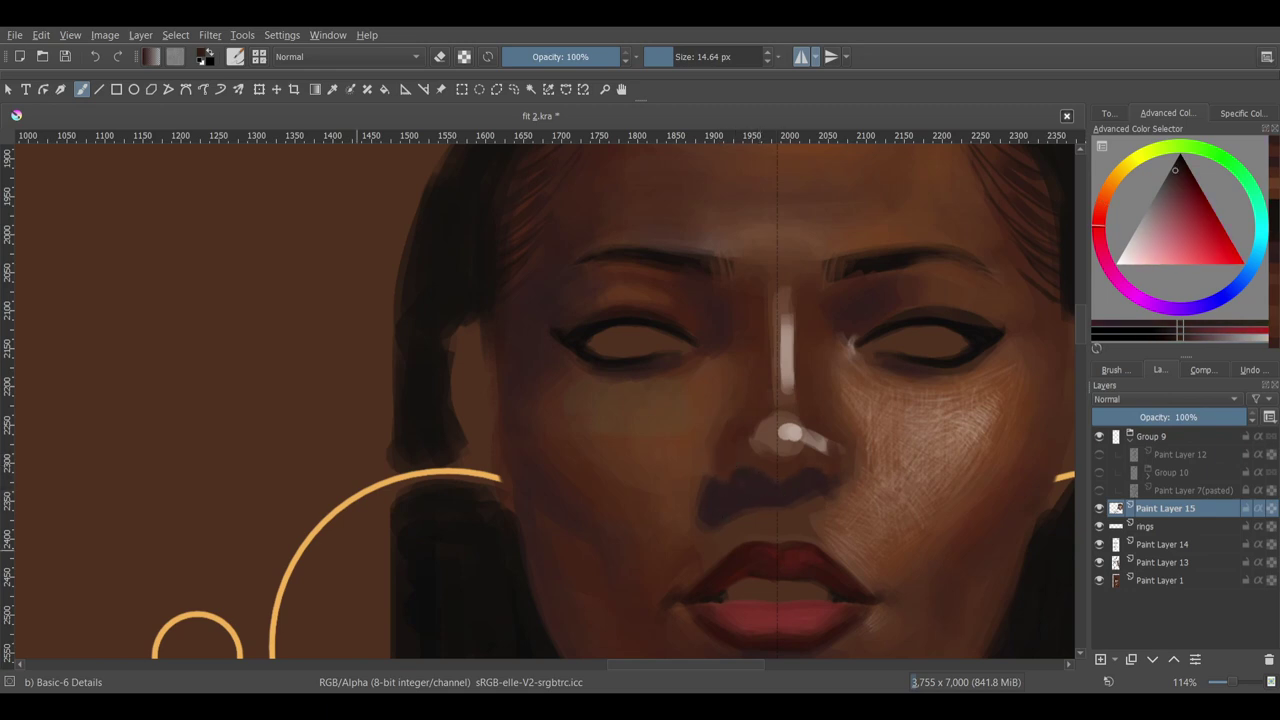
pyautogui.scroll(-1, 739, 424)
pyautogui.keyDown('ctrl'); pyautogui.click(703, 494); pyautogui.keyUp('ctrl')
pyautogui.moveTo(703, 494); pyautogui.dragTo(773, 450)
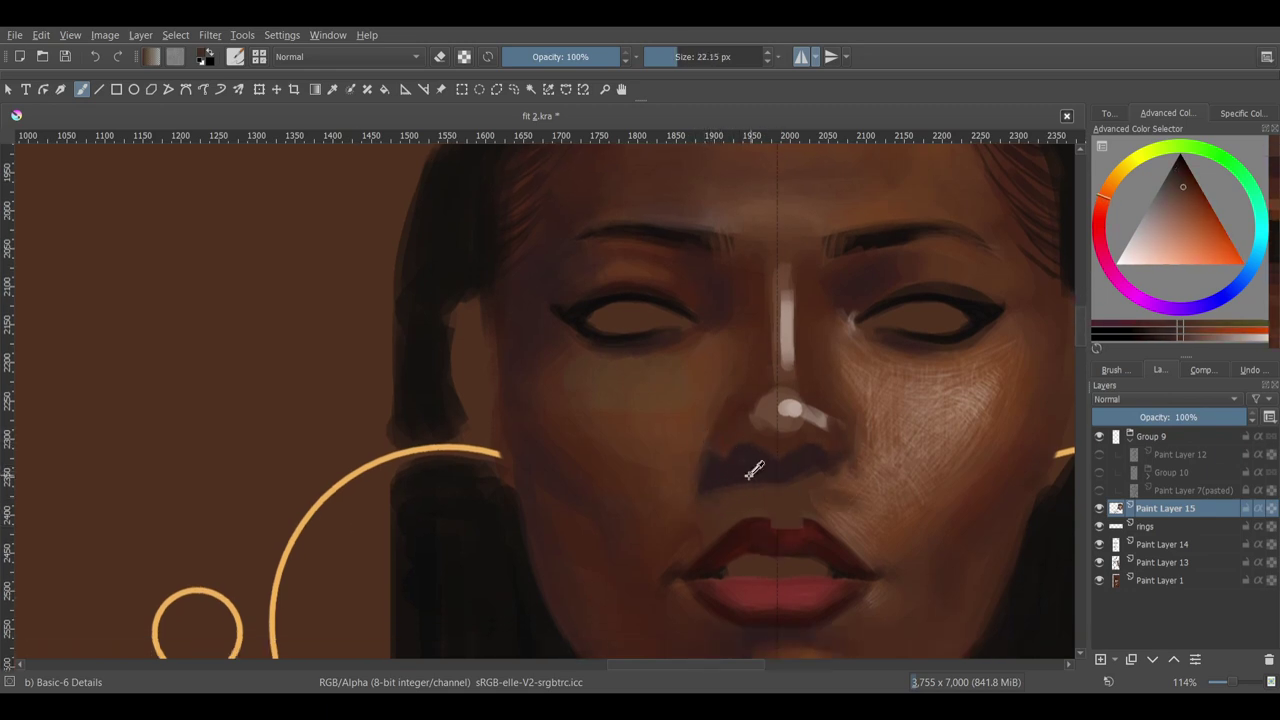
pyautogui.scroll(-3, 751, 480)
pyautogui.scroll(4, 857, 477)
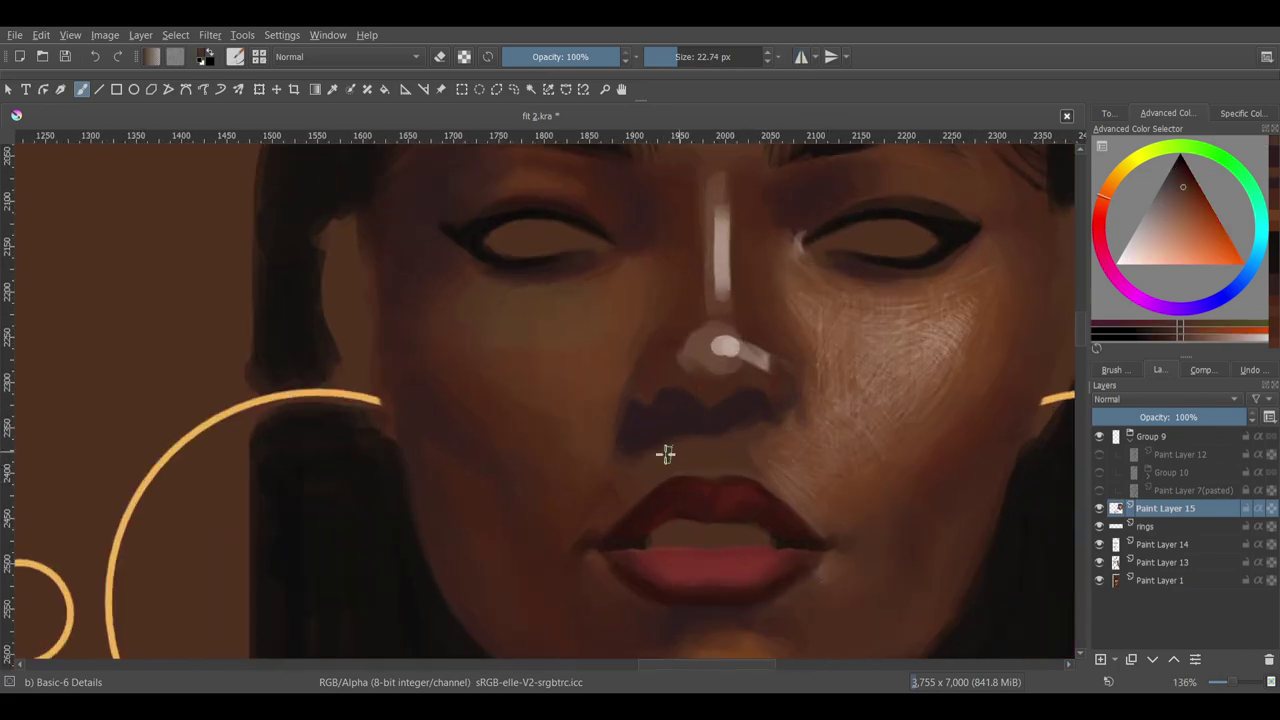
# - Refine the shadows at the left nostril and below the lower lip with sampled dark brown at about 33 px
pyautogui.scroll(-2, 639, 459)
pyautogui.keyDown('ctrl'); pyautogui.click(629, 403); pyautogui.keyUp('ctrl')
pyautogui.scroll(-2, 900, 386)
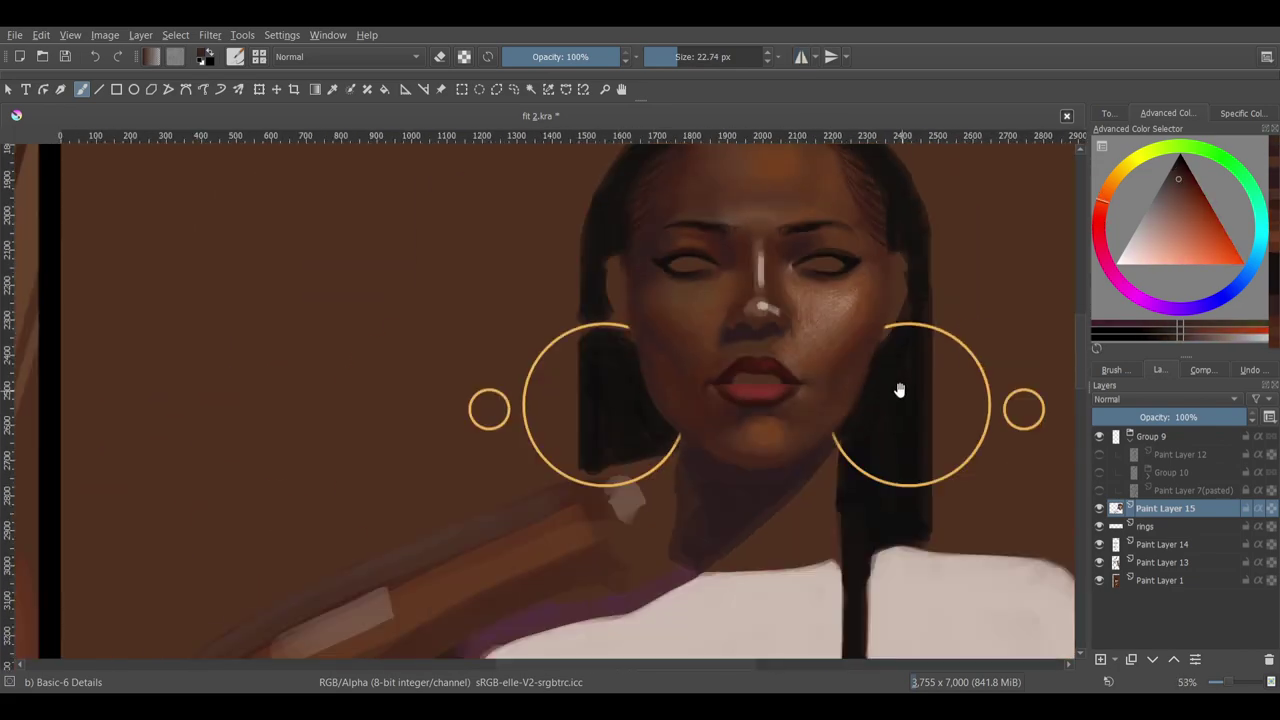
pyautogui.press('4')
pyautogui.press('4')
pyautogui.scroll(4, 734, 412)
pyautogui.moveTo(736, 412); pyautogui.dragTo(806, 394)
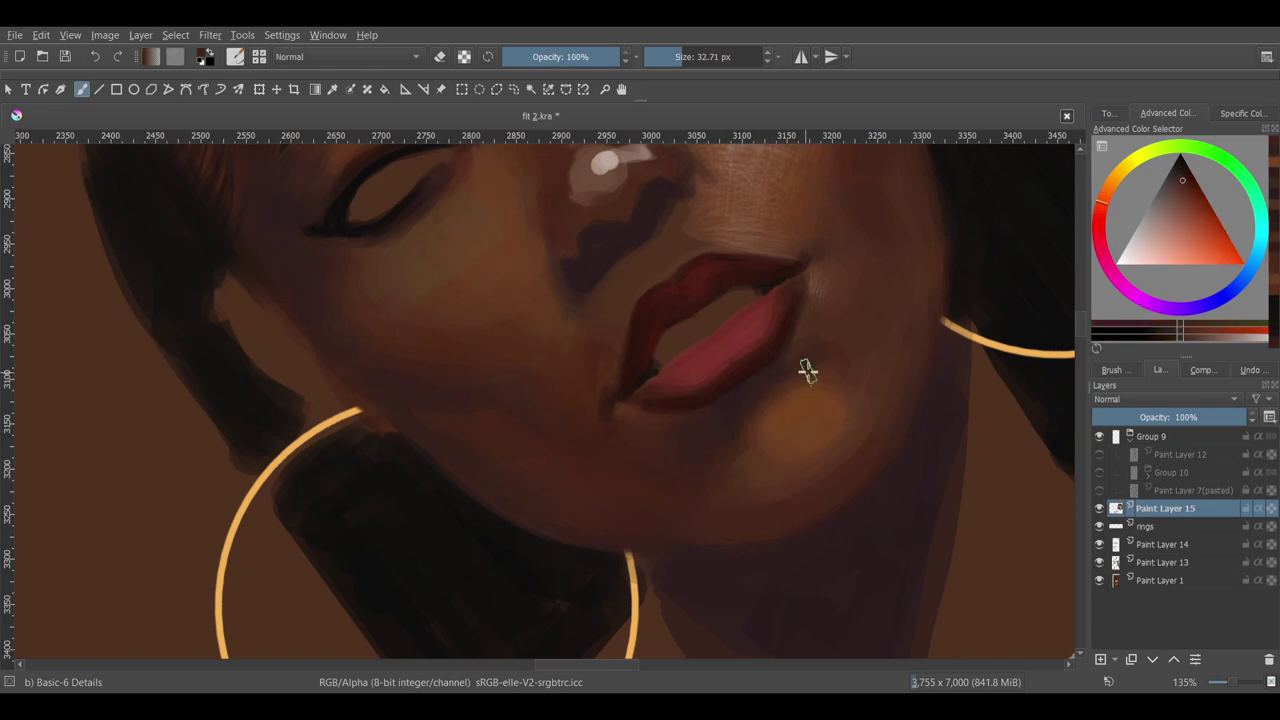
pyautogui.press('5')
pyautogui.scroll(-3, 714, 449)
pyautogui.scroll(1, 673, 478)
pyautogui.scroll(-3, 771, 423)
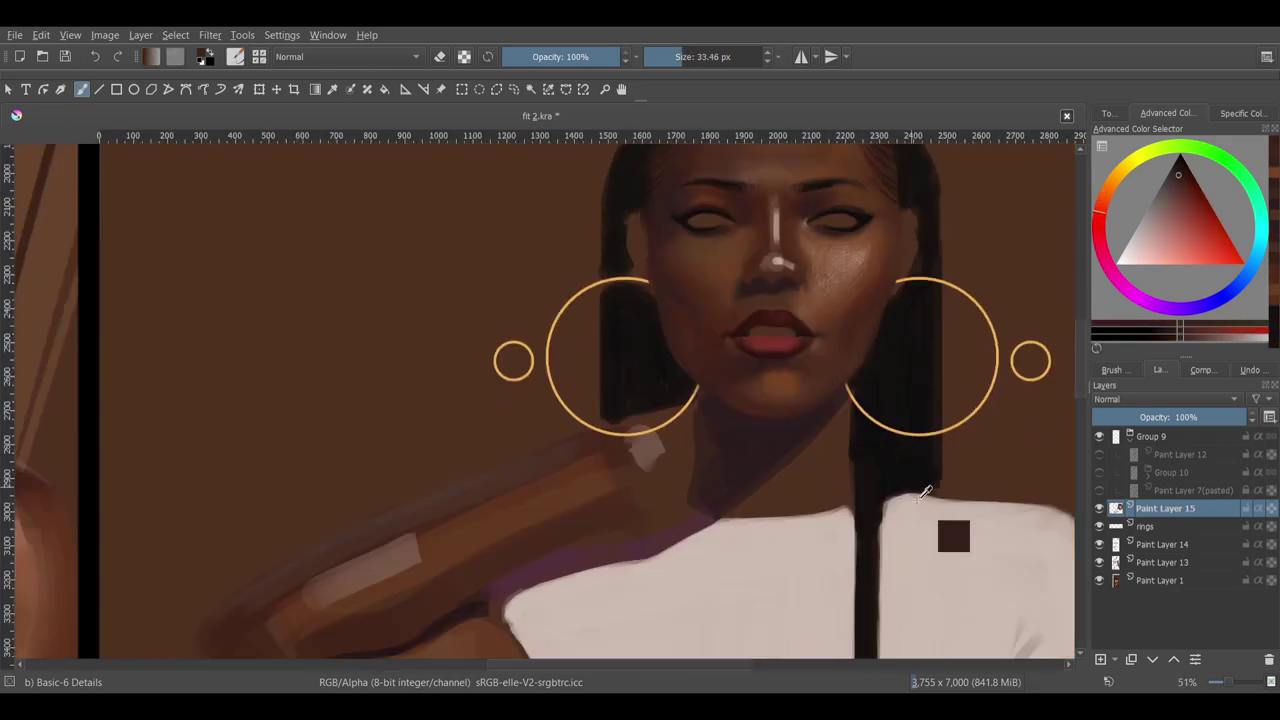
# - Add fine hatching to the chin highlight in light beige using Pencil-2-Update at 4.15 to 3.30 px
pyautogui.scroll(2, 766, 366)
pyautogui.rightClick(766, 366)
pyautogui.click(775, 321)
pyautogui.scroll(1, 775, 321)
pyautogui.scroll(2, 765, 410)
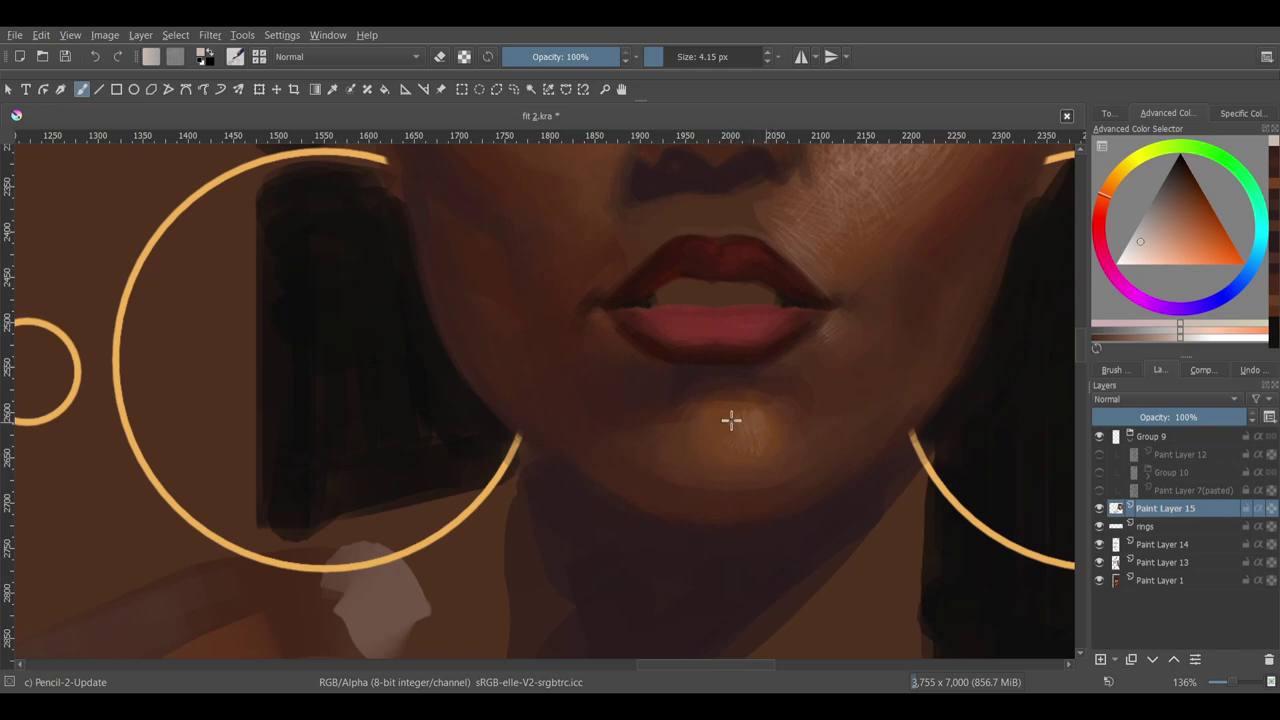
pyautogui.scroll(-1, 723, 437)
pyautogui.press('[')
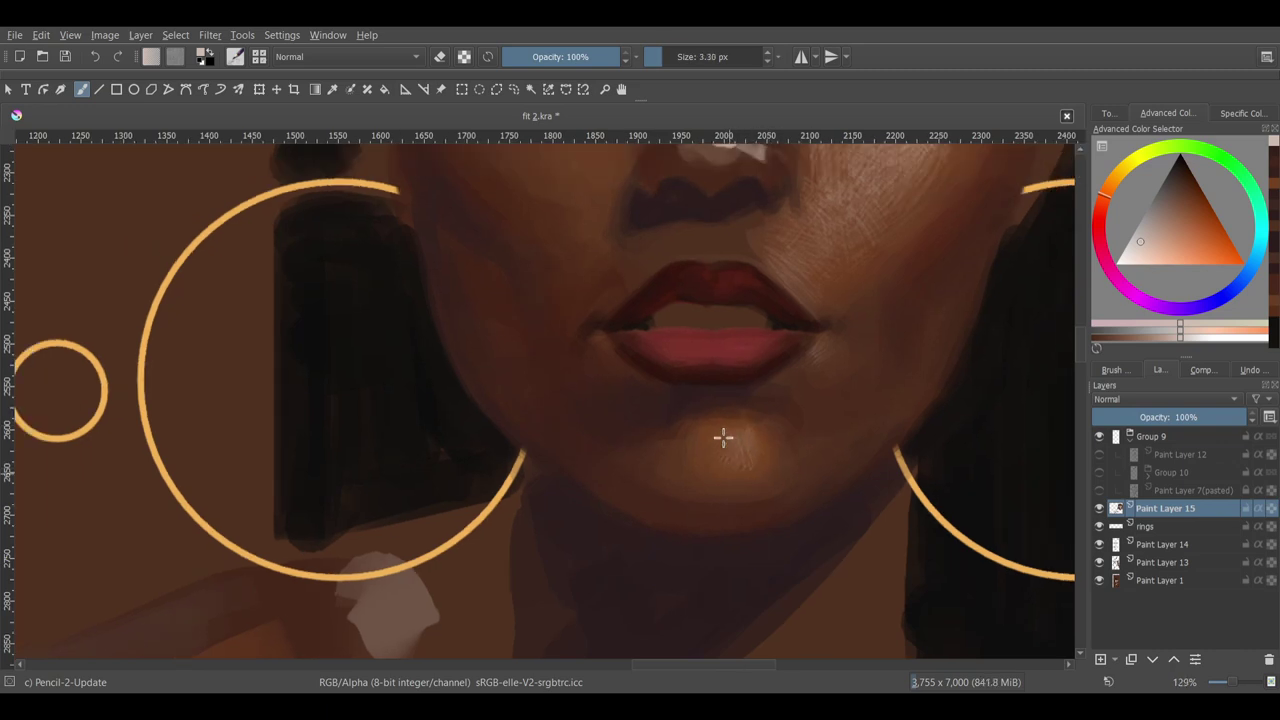
# - Shade the sides of the chin with dark browns using Basic-6 Details at 37.82 px and horizontal mirror painting
pyautogui.rightClick(743, 432)
pyautogui.click(666, 480)
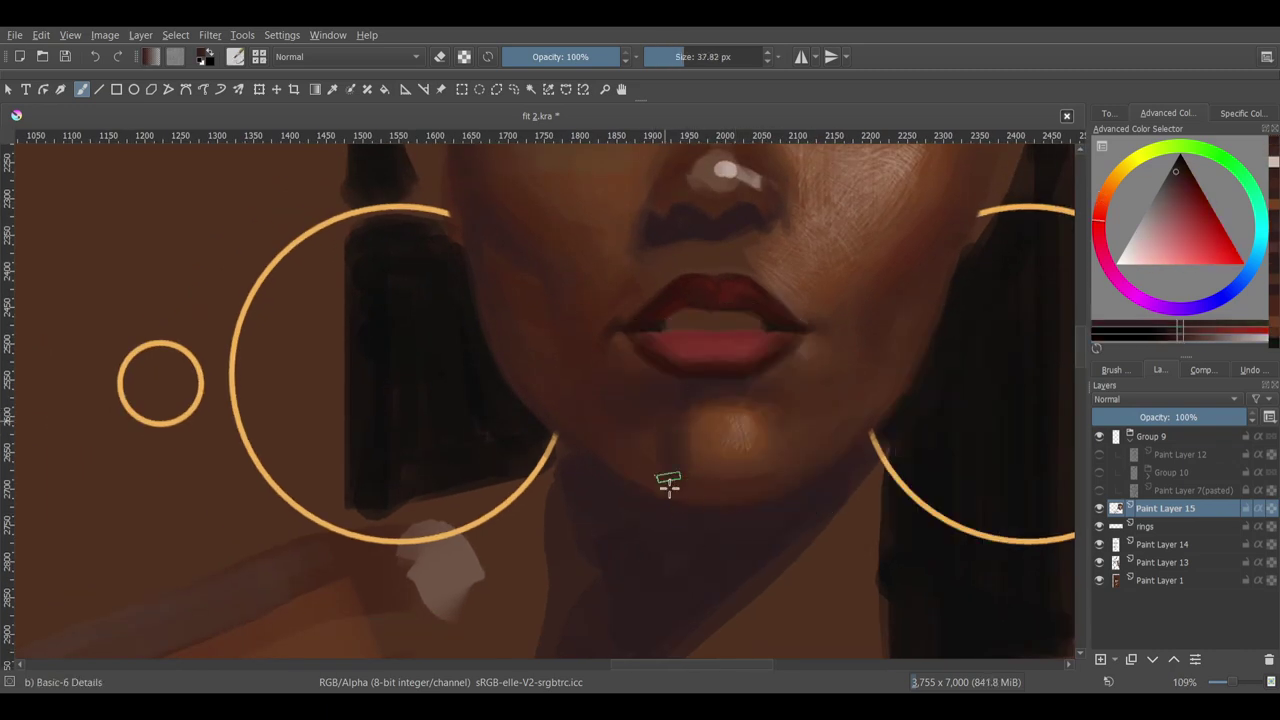
pyautogui.scroll(-6, 666, 486)
pyautogui.scroll(3, 731, 568)
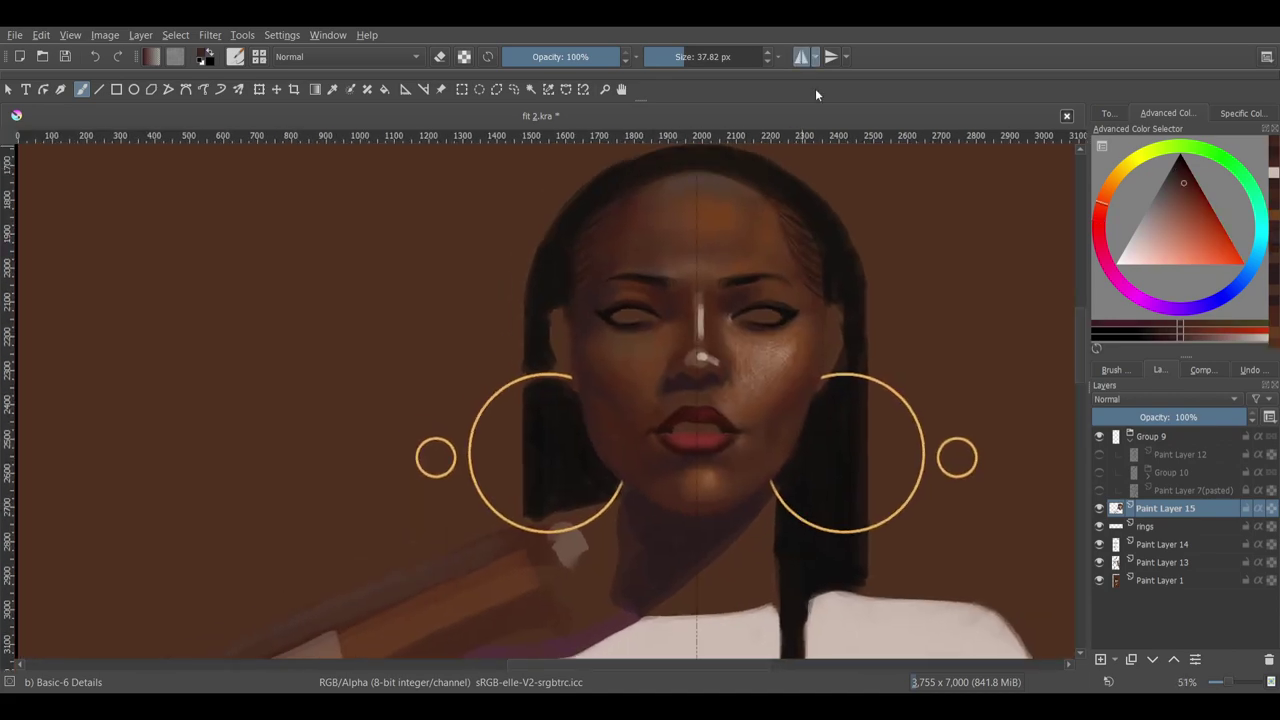
pyautogui.scroll(4, 700, 443)
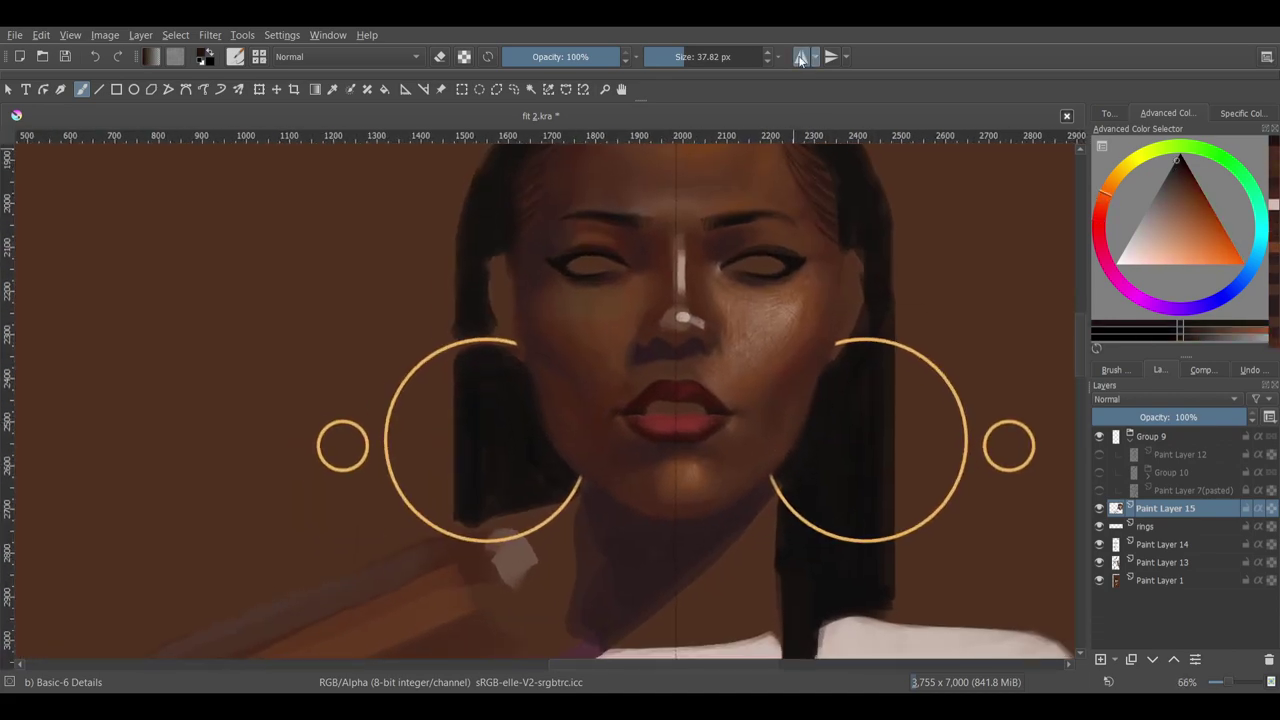
# - Paint the dark line between the parted lips in near-black brown at 4.43 px
pyautogui.press('[')
pyautogui.press('[')
pyautogui.press('[')
pyautogui.press('[')
pyautogui.press('[')
pyautogui.press('[')
pyautogui.press('[')
pyautogui.press('[')
pyautogui.press('[')
pyautogui.press('4')
pyautogui.press('4')
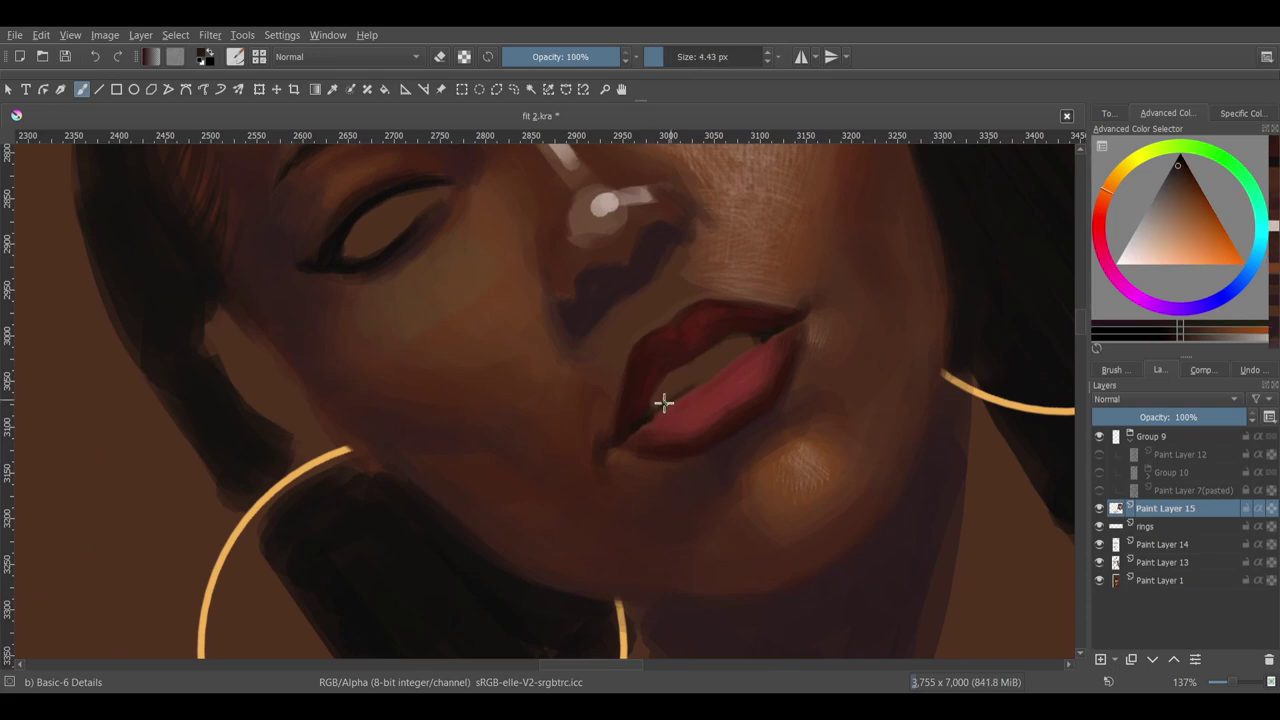
pyautogui.press('5')
# - Block in the upper teeth with a greyish beige, using brush sizes from 7.28 to 19.81 px
pyautogui.scroll(-6, 681, 392)
pyautogui.click(1154, 224)
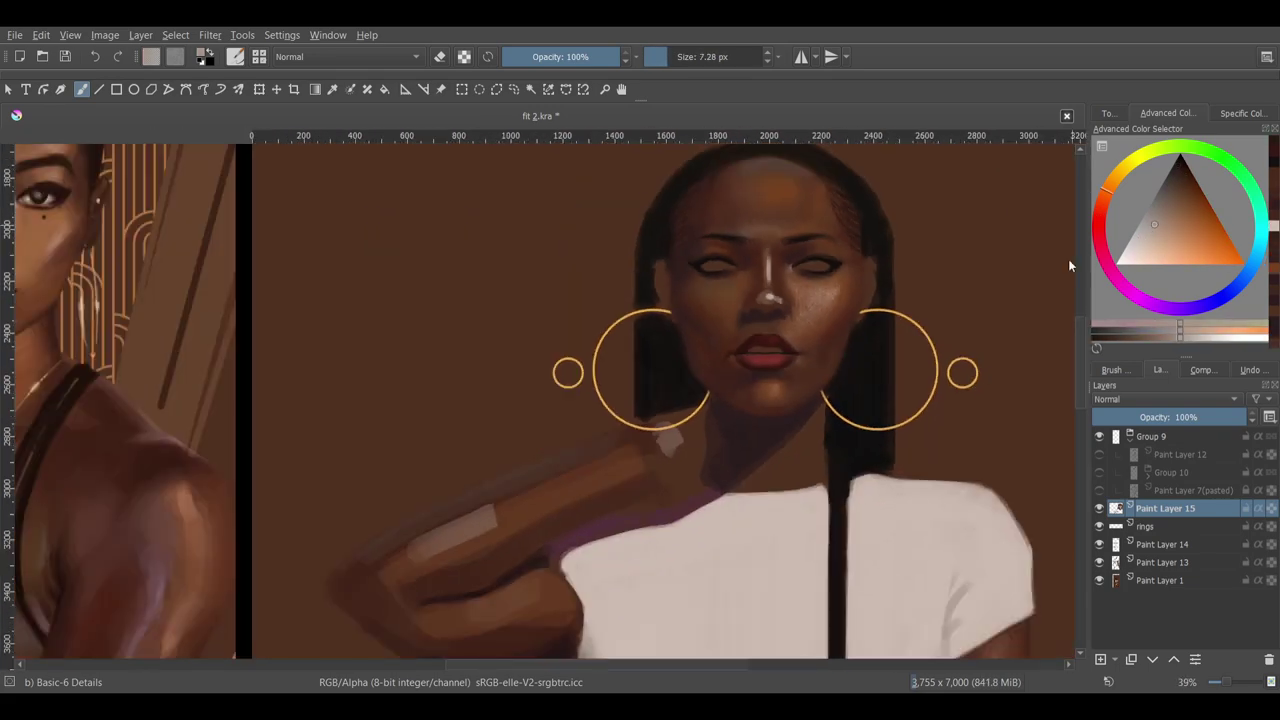
pyautogui.scroll(2, 862, 289)
pyautogui.scroll(10, 862, 289)
pyautogui.press('4')
pyautogui.press('4')
pyautogui.press(']')
pyautogui.press(']')
pyautogui.press(']')
pyautogui.press(']')
pyautogui.press(']')
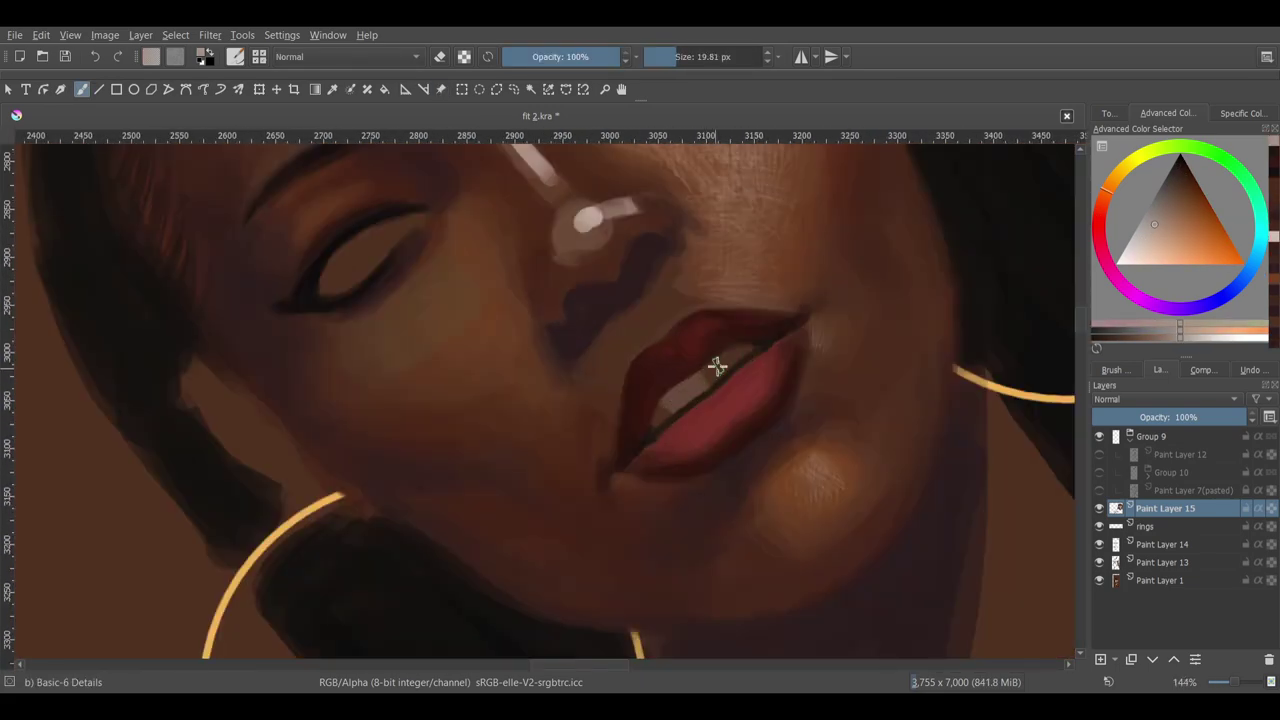
pyautogui.scroll(-5, 744, 345)
pyautogui.press('5')
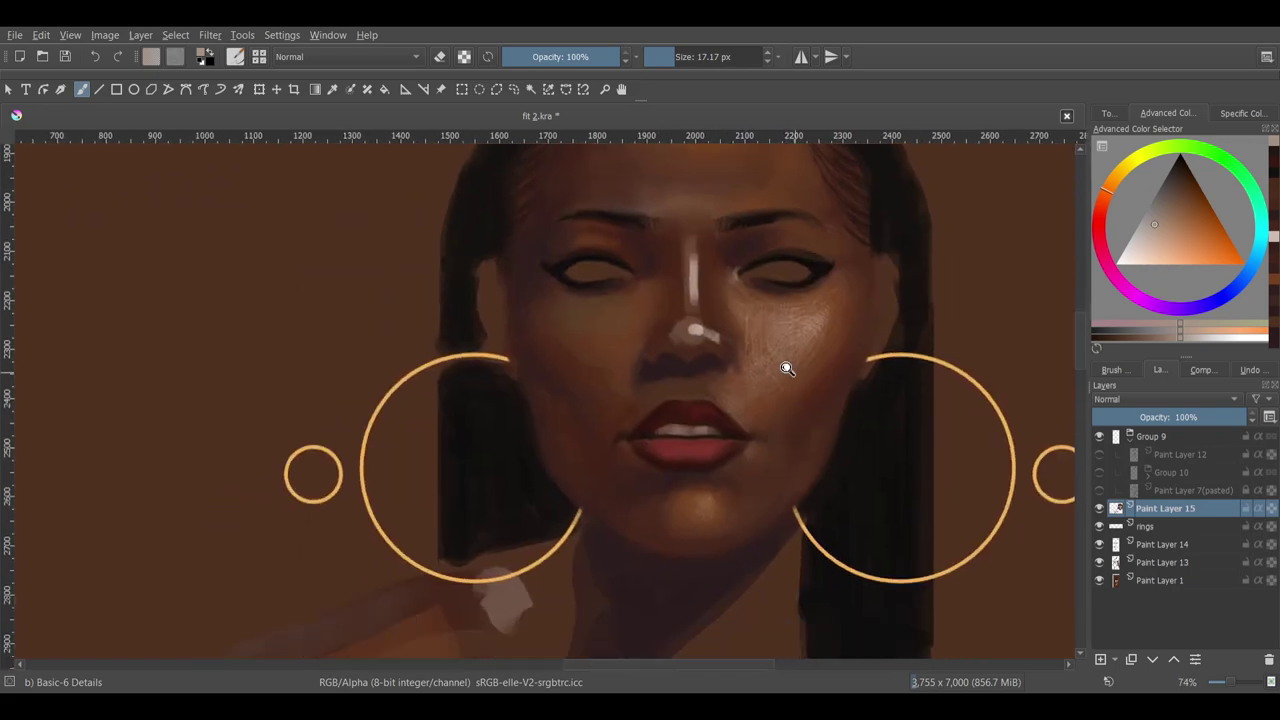
# - Define the gaps and edges of the teeth with sampled dark brown at 9.81 to 8.47 px
pyautogui.press('4')
pyautogui.scroll(5, 786, 366)
pyautogui.keyDown('ctrl'); pyautogui.click(694, 349); pyautogui.keyUp('ctrl')
pyautogui.press('[')
pyautogui.press('[')
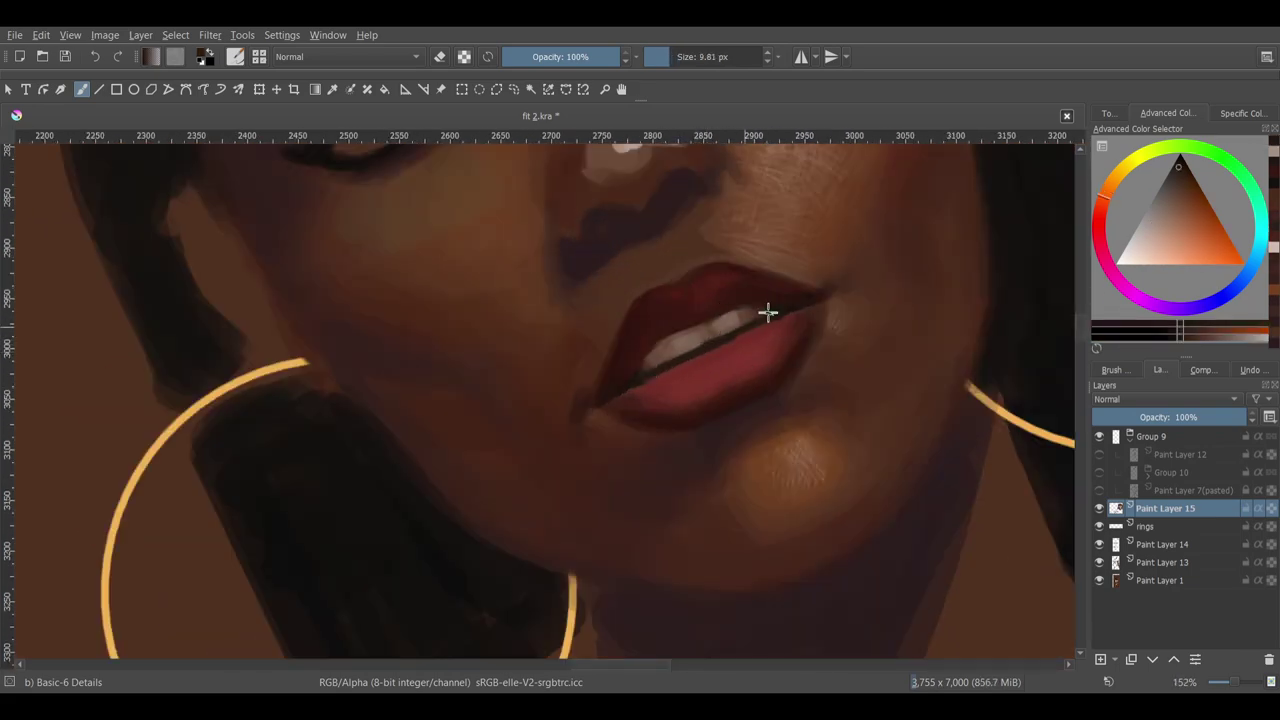
pyautogui.press('5')
pyautogui.scroll(-7, 768, 312)
pyautogui.scroll(10, 740, 430)
pyautogui.press('[')
pyautogui.press('[')
pyautogui.press('[')
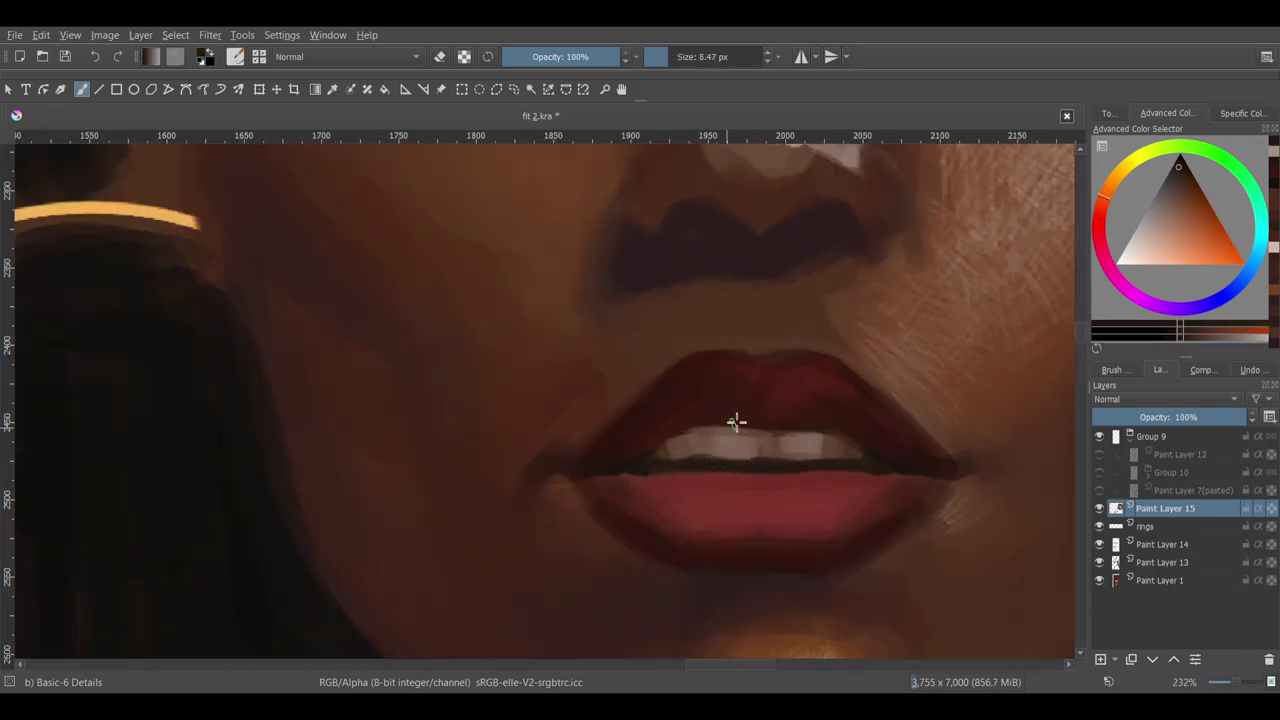
# - Refine the shading under the nose and along the right cheek with sampled dark browns at 20.97 to 23.87 px
pyautogui.scroll(-8, 822, 460)
pyautogui.scroll(2, 871, 486)
pyautogui.keyDown('ctrl'); pyautogui.click(770, 425); pyautogui.keyUp('ctrl')
pyautogui.press(']')
pyautogui.press(']')
pyautogui.press(']')
pyautogui.press(']')
pyautogui.press(']')
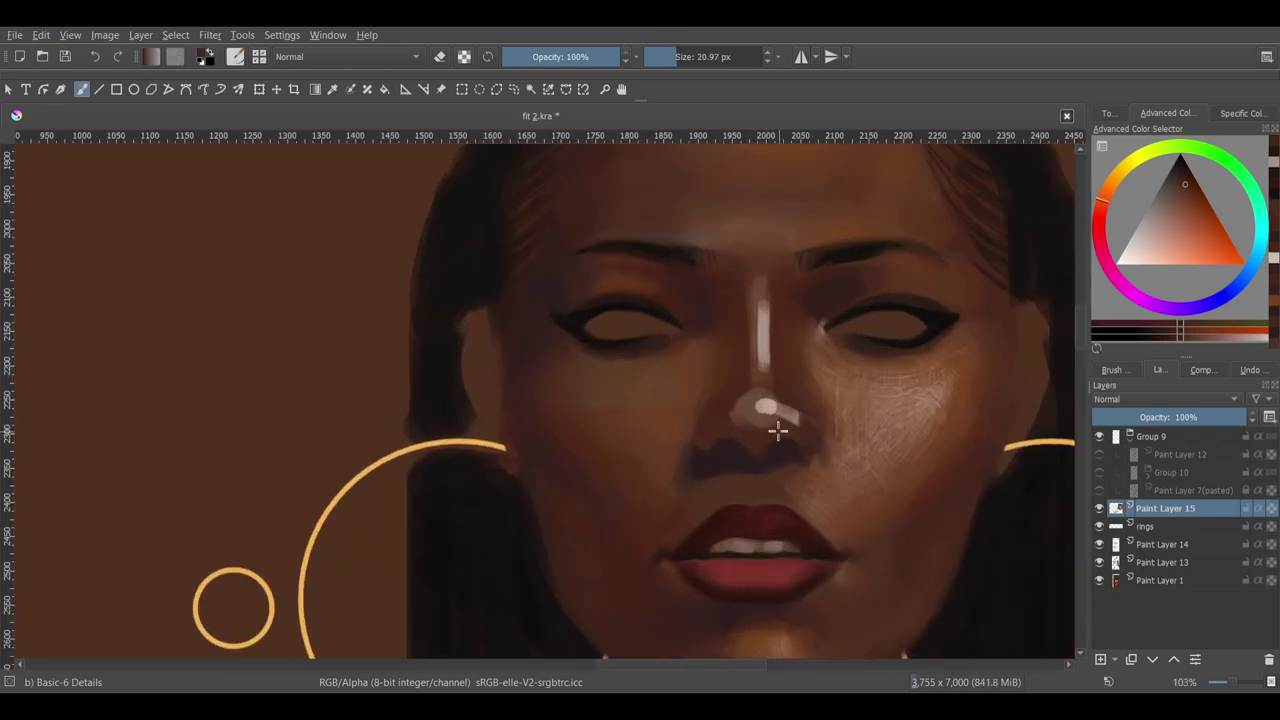
pyautogui.press(']')
pyautogui.scroll(-1, 700, 430)
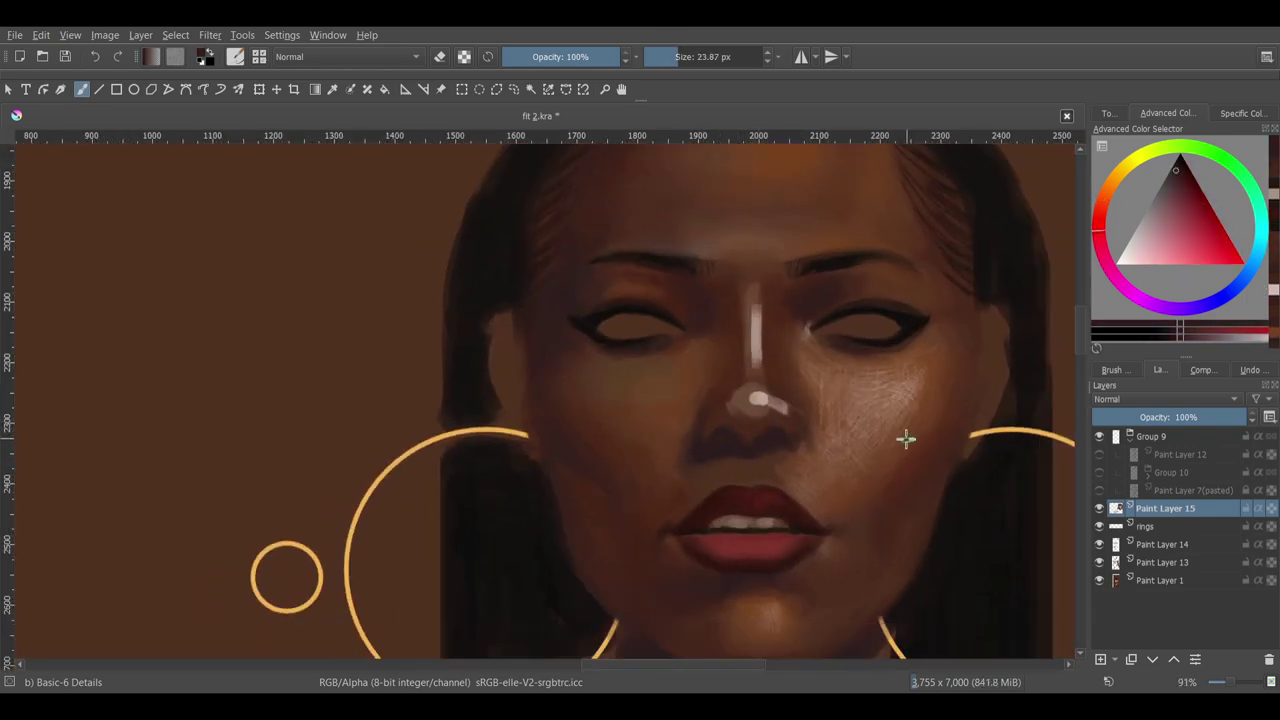
pyautogui.scroll(1, 901, 455)
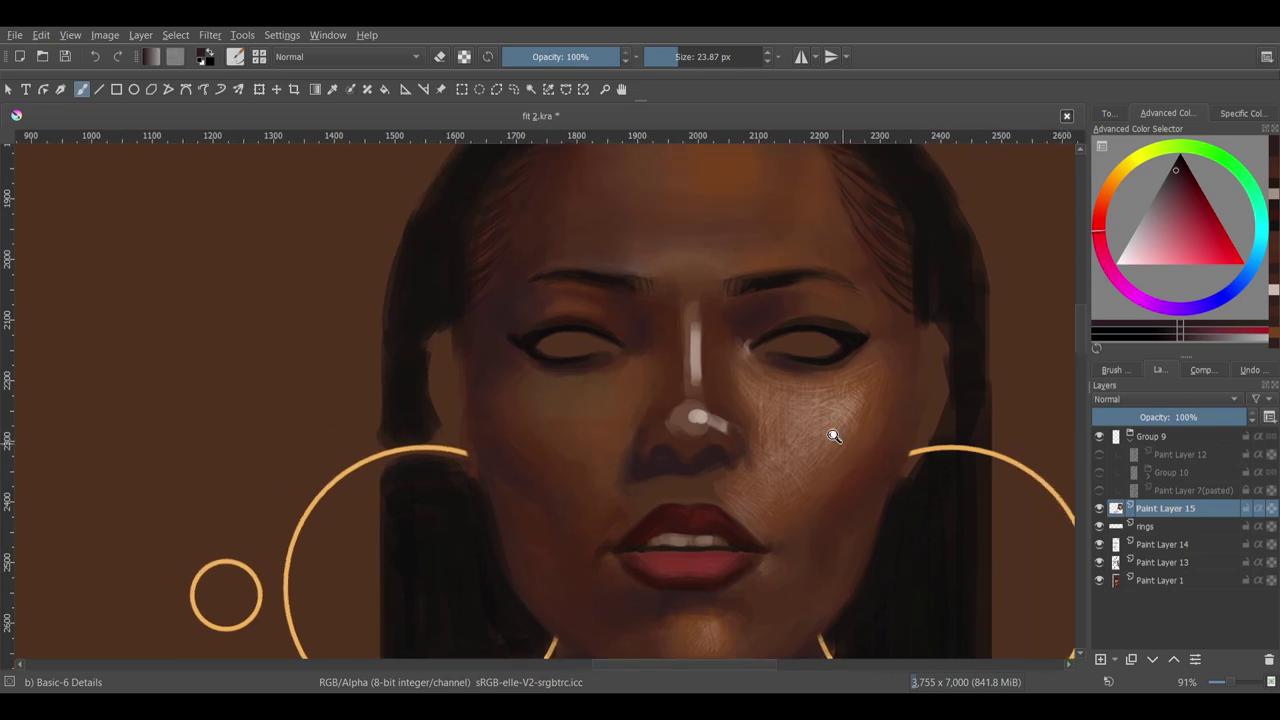
# - Cover the grey patch around the nose-tip highlight with sampled warm browns at 46.13 to 31.83 px
pyautogui.press(']')
pyautogui.keyDown('ctrl'); pyautogui.click(843, 391); pyautogui.keyUp('ctrl')
pyautogui.keyDown('ctrl'); pyautogui.click(698, 418); pyautogui.keyUp('ctrl')
pyautogui.press(']')
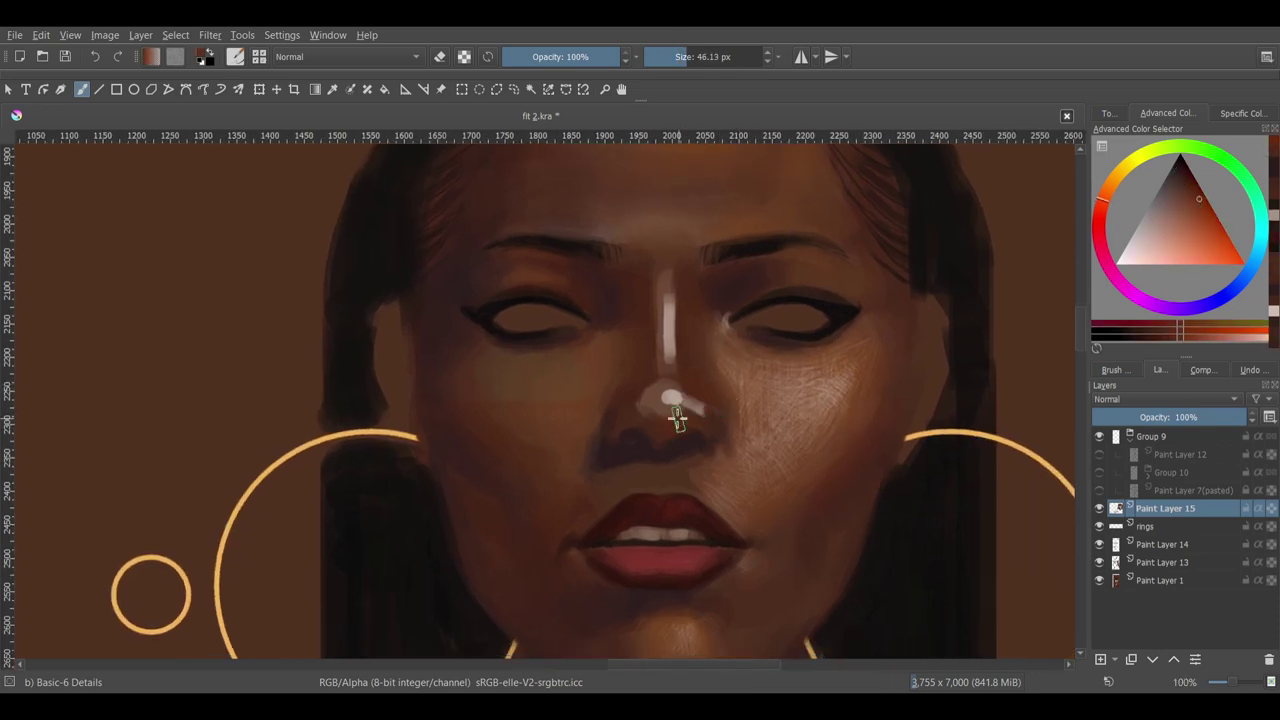
pyautogui.scroll(-3, 661, 373)
pyautogui.press('[')
pyautogui.scroll(2, 700, 430)
pyautogui.keyDown('ctrl'); pyautogui.click(643, 418); pyautogui.keyUp('ctrl')
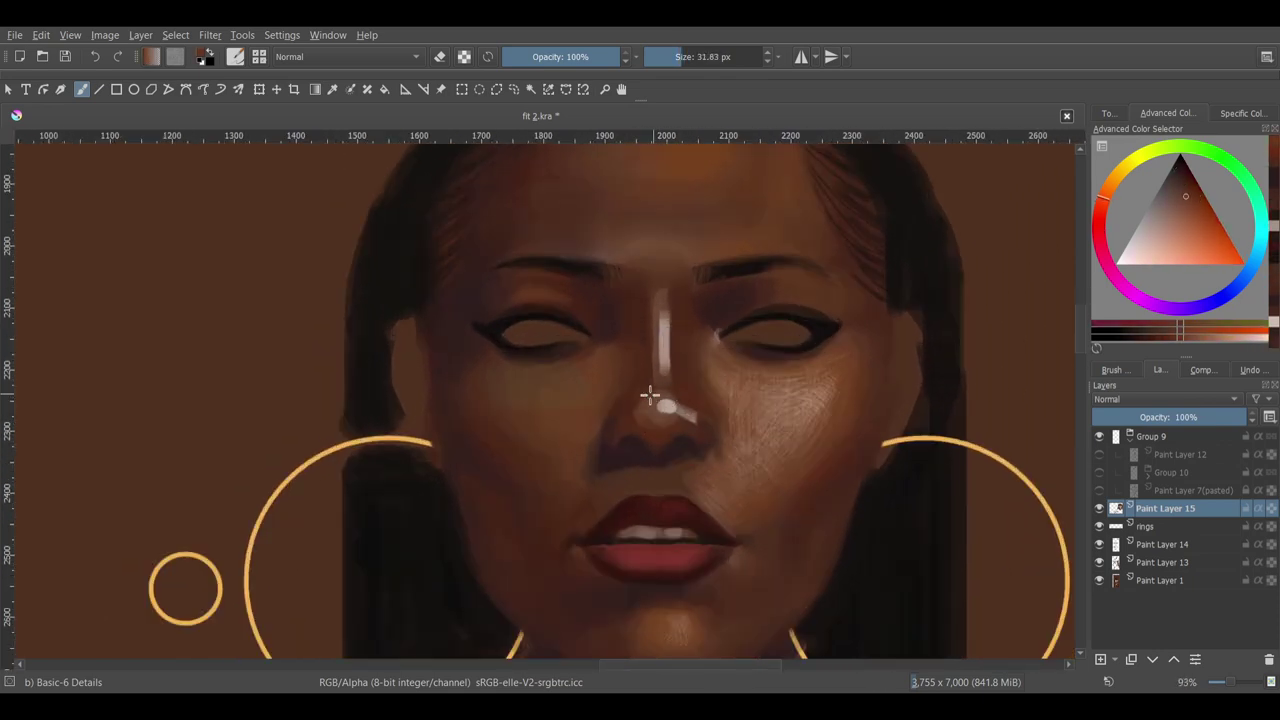
pyautogui.scroll(-1, 628, 397)
pyautogui.keyDown('ctrl'); pyautogui.click(676, 372); pyautogui.keyUp('ctrl')
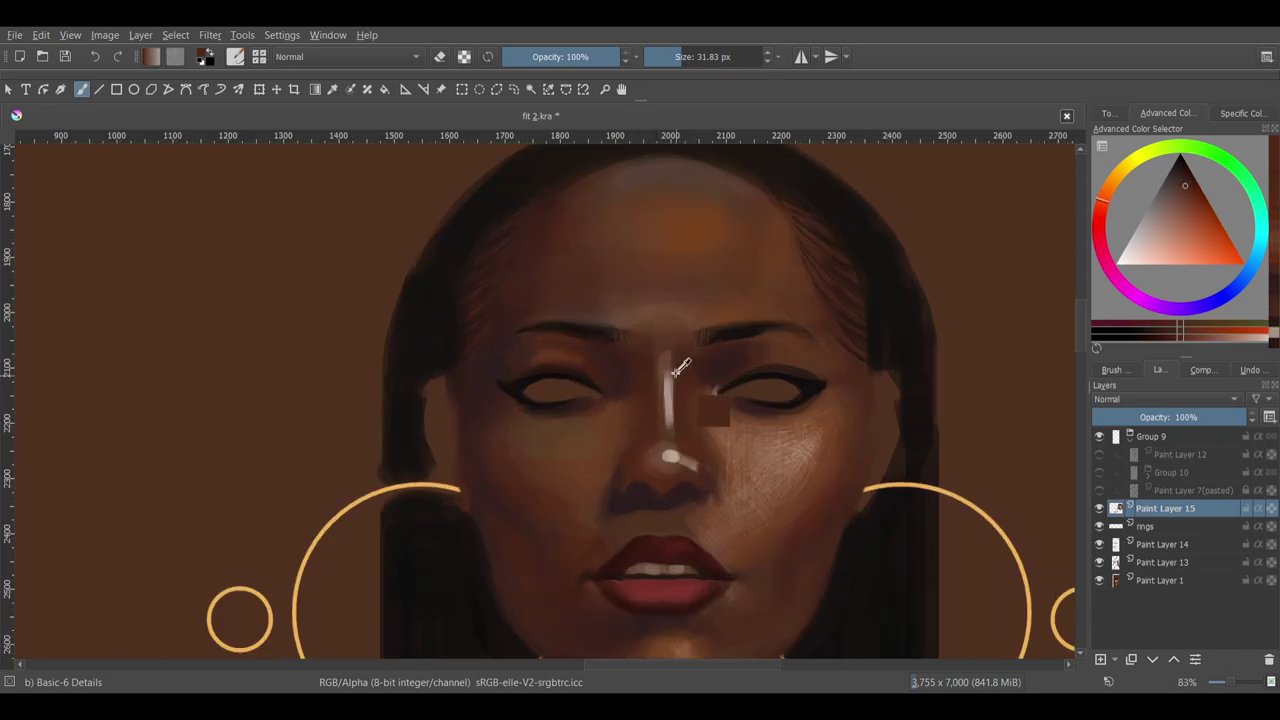
# - Soften and narrow the highlight on the nose bridge with sampled browns at 34.20 to 40.20 px
pyautogui.press(']')
pyautogui.scroll(-3, 771, 409)
pyautogui.scroll(3, 837, 434)
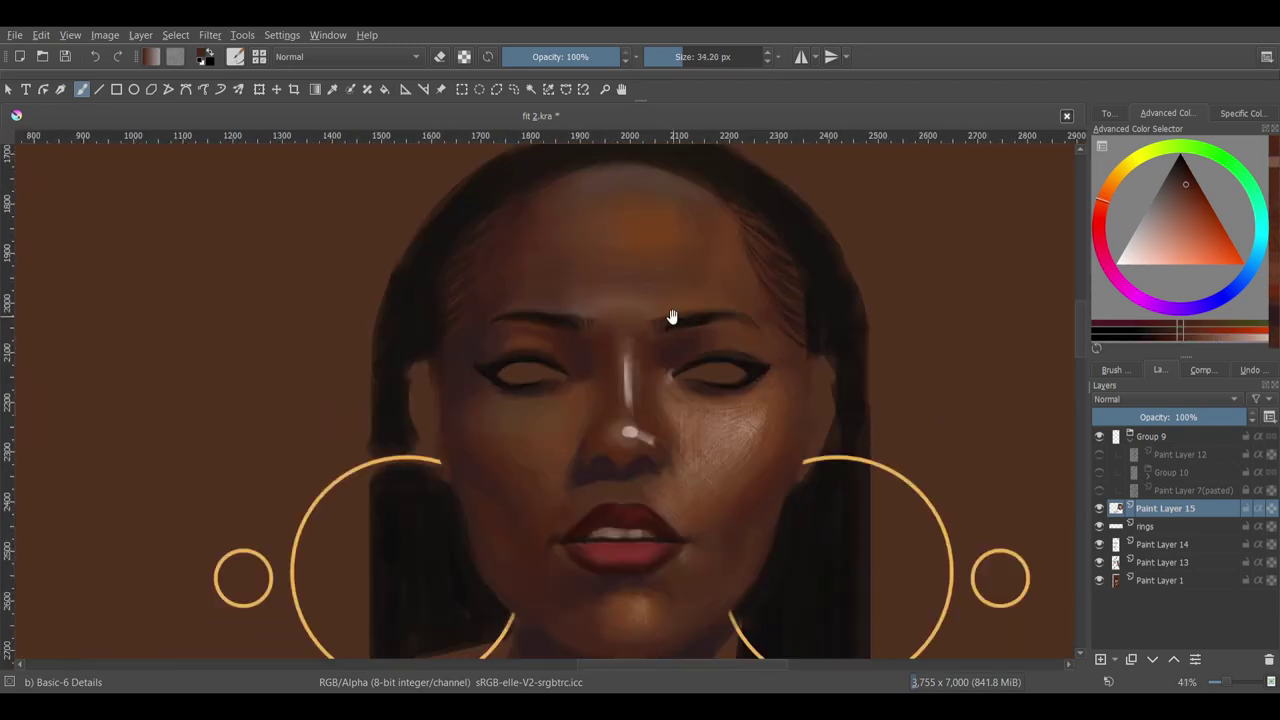
pyautogui.scroll(4, 671, 317)
pyautogui.press(']')
pyautogui.press(']')
pyautogui.scroll(-4, 613, 422)
pyautogui.scroll(5, 700, 329)
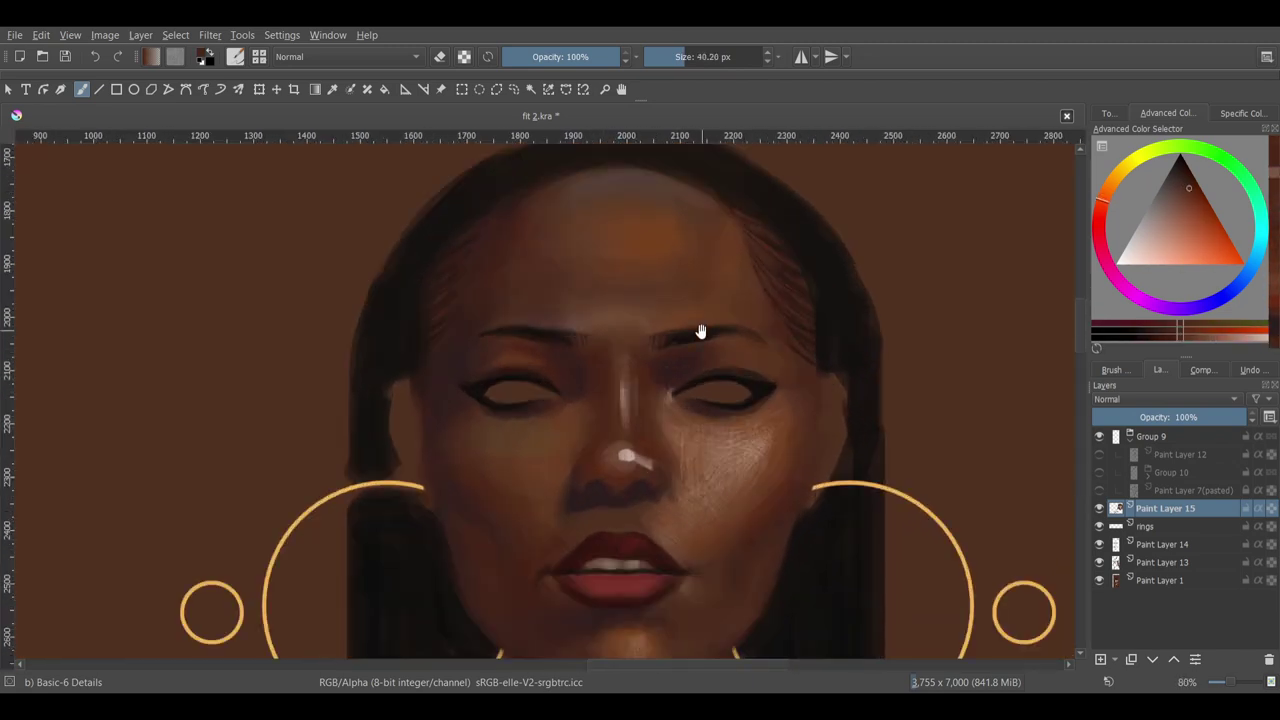
# - Blend the upper nose bridge into the inner corner of the right eye with sampled brown at 11.26 px
pyautogui.press('[')
pyautogui.press('[')
pyautogui.press('[')
pyautogui.press('[')
pyautogui.press('[')
pyautogui.press('[')
pyautogui.press('[')
pyautogui.press('[')
pyautogui.press('[')
pyautogui.press('[')
pyautogui.press('[')
pyautogui.press('[')
pyautogui.press('[')
pyautogui.press('[')
pyautogui.press('[')
pyautogui.press('[')
pyautogui.scroll(-3, 651, 375)
pyautogui.scroll(2, 657, 420)
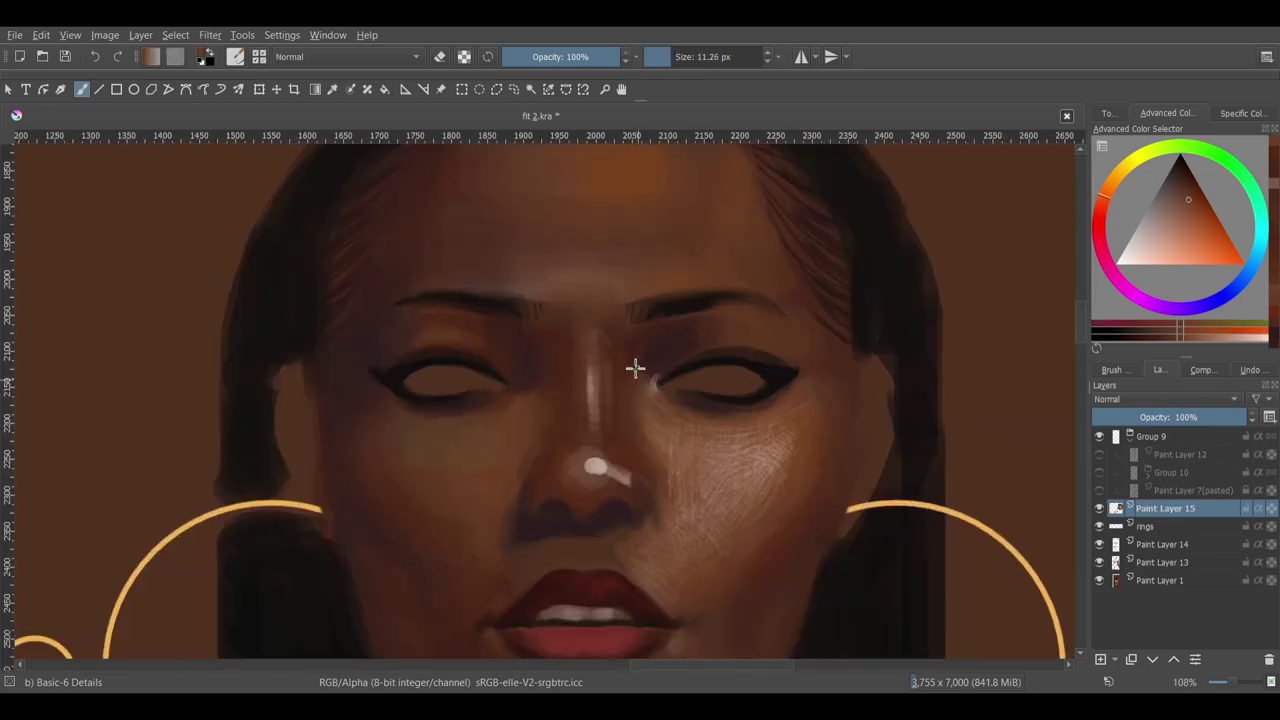
pyautogui.scroll(-1, 634, 366)
# - Refine the left eyelid crease and inner corner with sampled browns at about 11 px
pyautogui.press('4')
pyautogui.press('4')
pyautogui.press('4')
pyautogui.press('4')
pyautogui.scroll(2, 534, 383)
pyautogui.scroll(-3, 540, 396)
pyautogui.press('6')
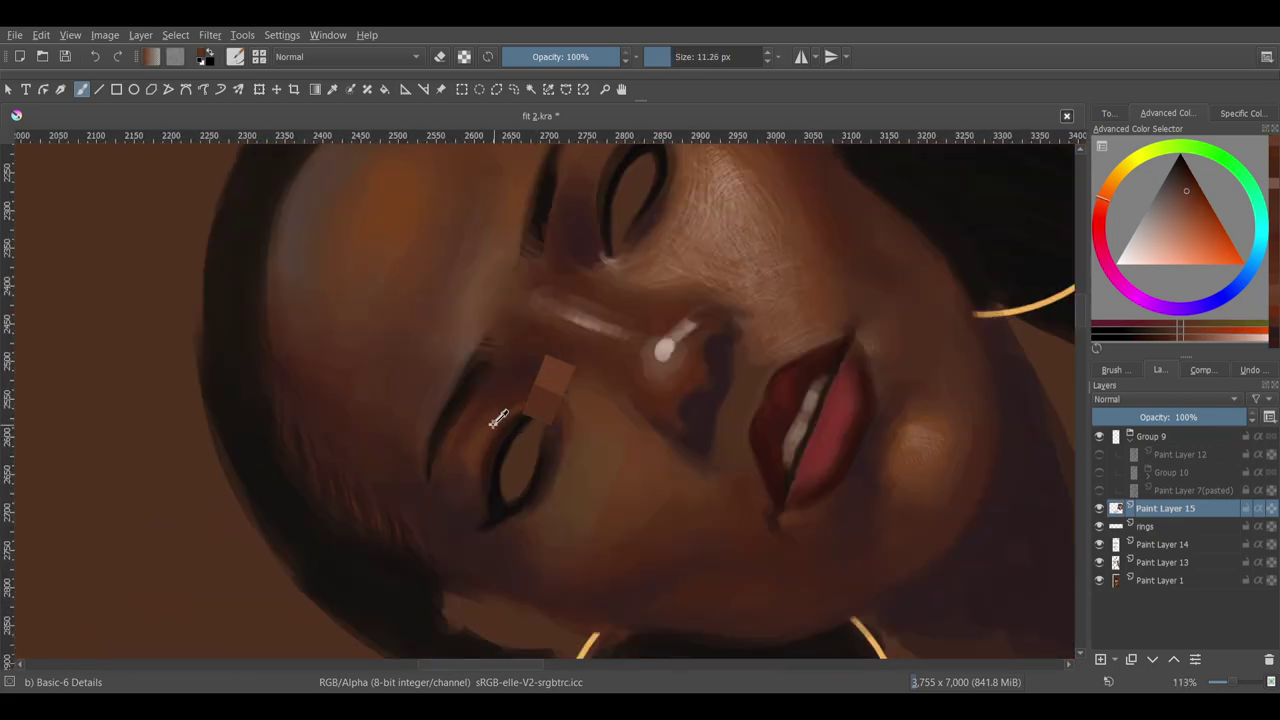
pyautogui.press('6')
pyautogui.press('6')
pyautogui.press('6')
pyautogui.press('4')
pyautogui.press('4')
pyautogui.scroll(3, 766, 380)
pyautogui.press('[')
pyautogui.press('[')
pyautogui.press('[')
pyautogui.press('[')
pyautogui.press('[')
pyautogui.press('[')
pyautogui.press('[')
pyautogui.press('[')
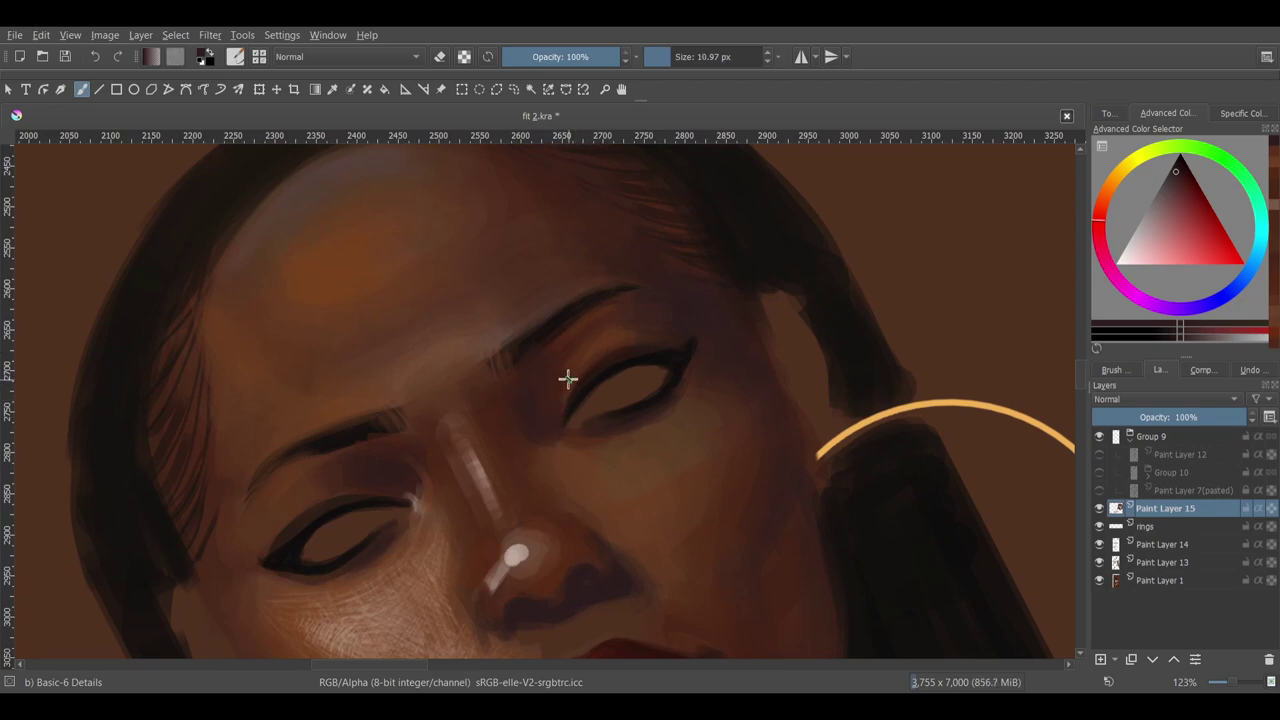
# - Blend the left eyelid and outer brow area with broader sampled brown strokes at 30.17 to 24.29 px
pyautogui.scroll(-2, 567, 378)
pyautogui.press('4')
pyautogui.moveTo(567, 378); pyautogui.dragTo(745, 170)
pyautogui.moveTo(675, 393); pyautogui.dragTo(443, 463)
pyautogui.scroll(2, 443, 463)
pyautogui.press(']')
pyautogui.press(']')
pyautogui.press(']')
pyautogui.press(']')
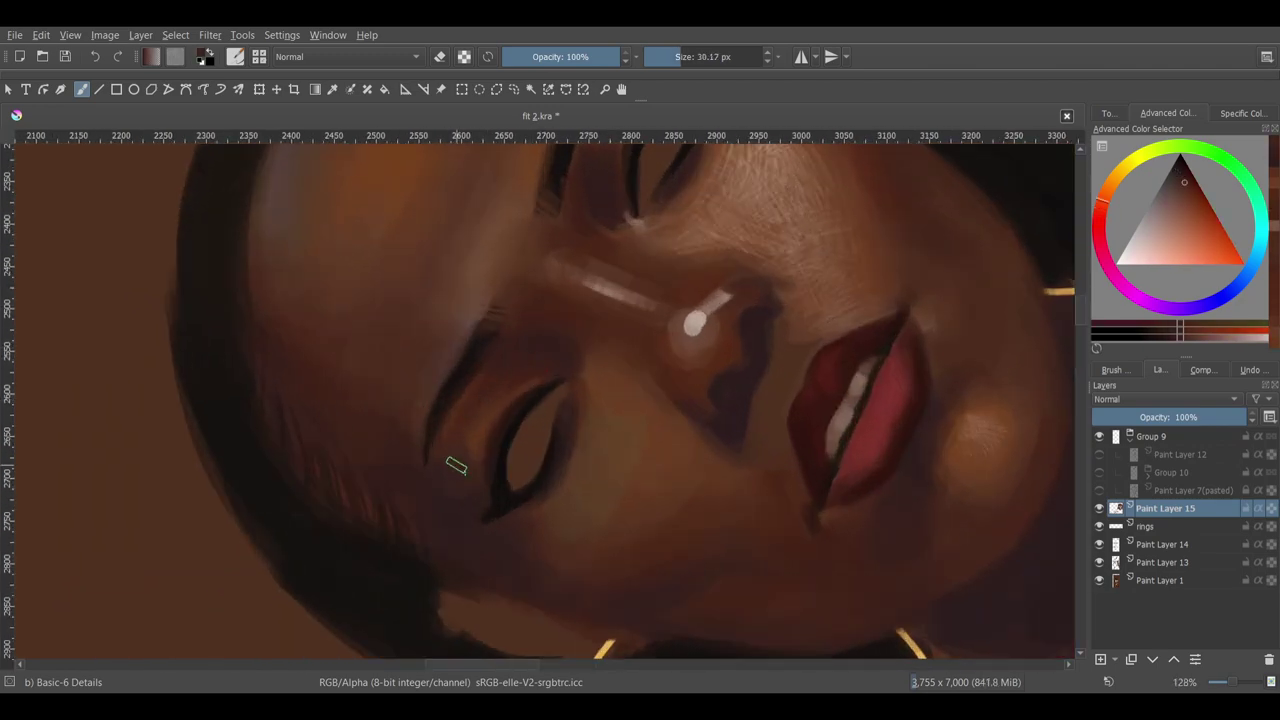
pyautogui.press('5')
pyautogui.scroll(-3, 468, 447)
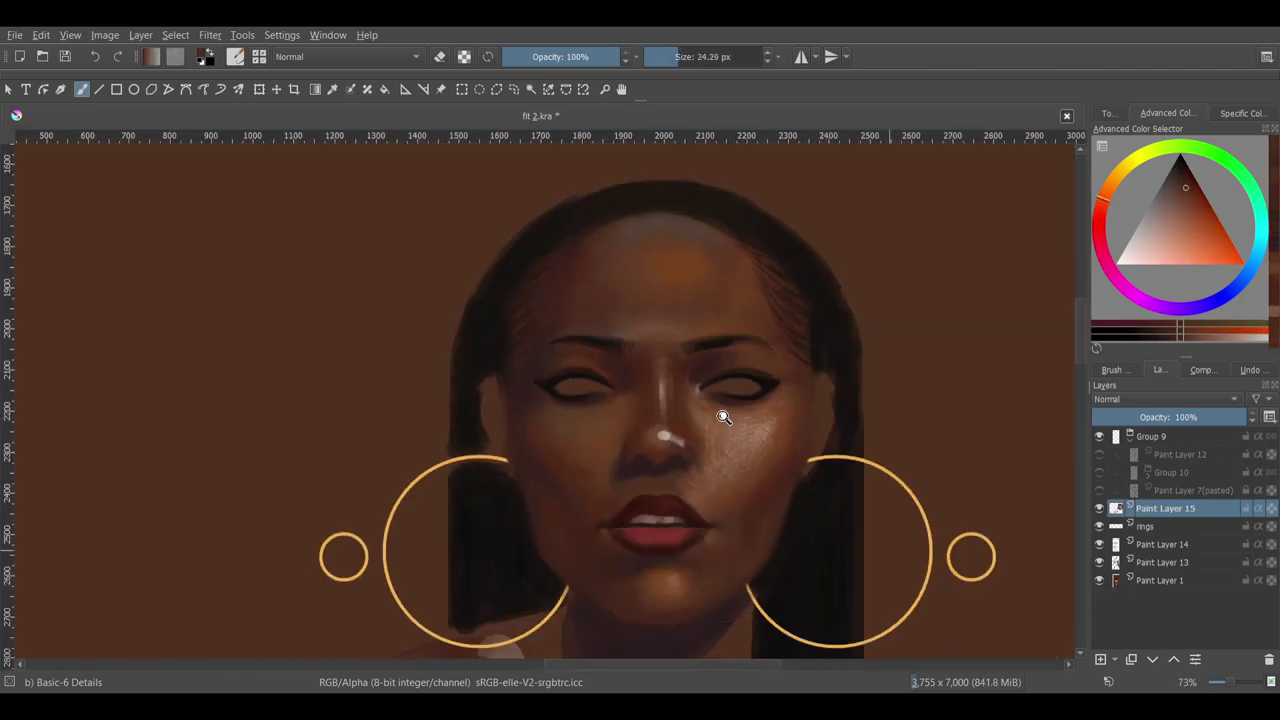
# - Shade the right eyelid between the eye and brow with sampled browns at 22.03 to 27.88 px
pyautogui.scroll(3, 709, 329)
pyautogui.press('4')
pyautogui.press('[')
pyautogui.keyDown('ctrl'); pyautogui.click(803, 449); pyautogui.keyUp('ctrl')
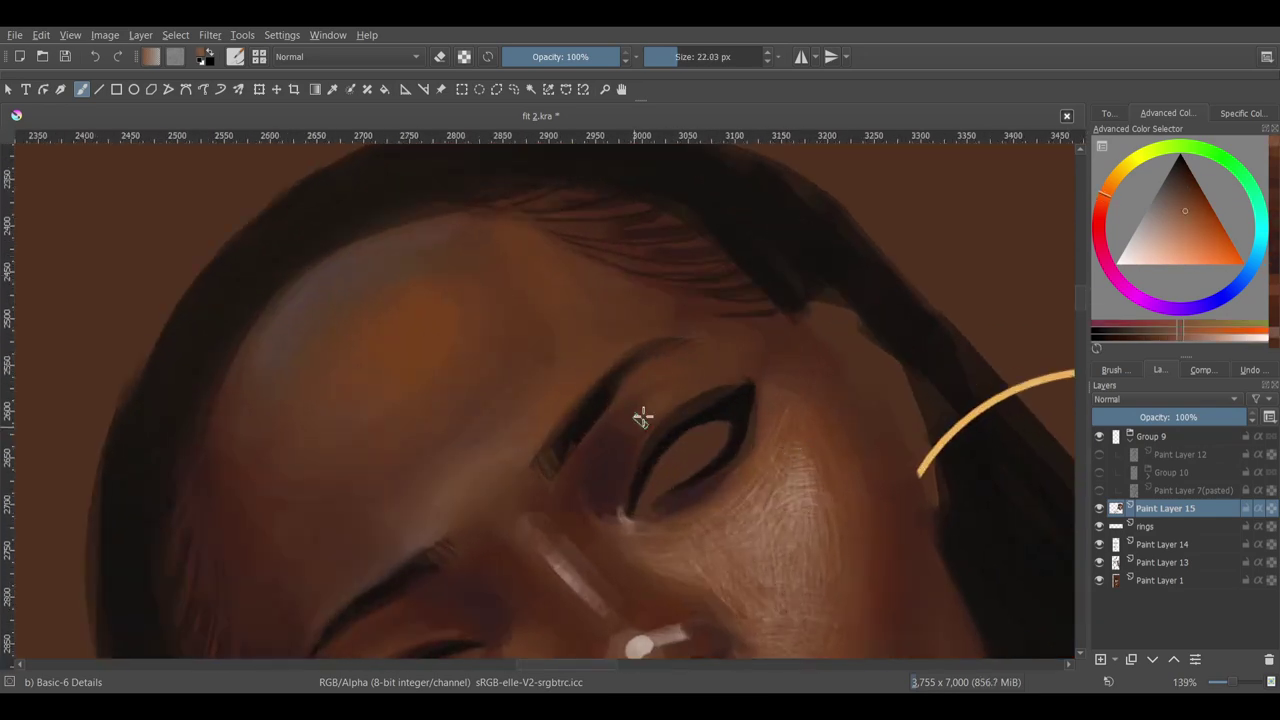
pyautogui.press(']')
pyautogui.press('5')
pyautogui.scroll(-3, 706, 374)
pyautogui.scroll(3, 694, 563)
pyautogui.press('4')
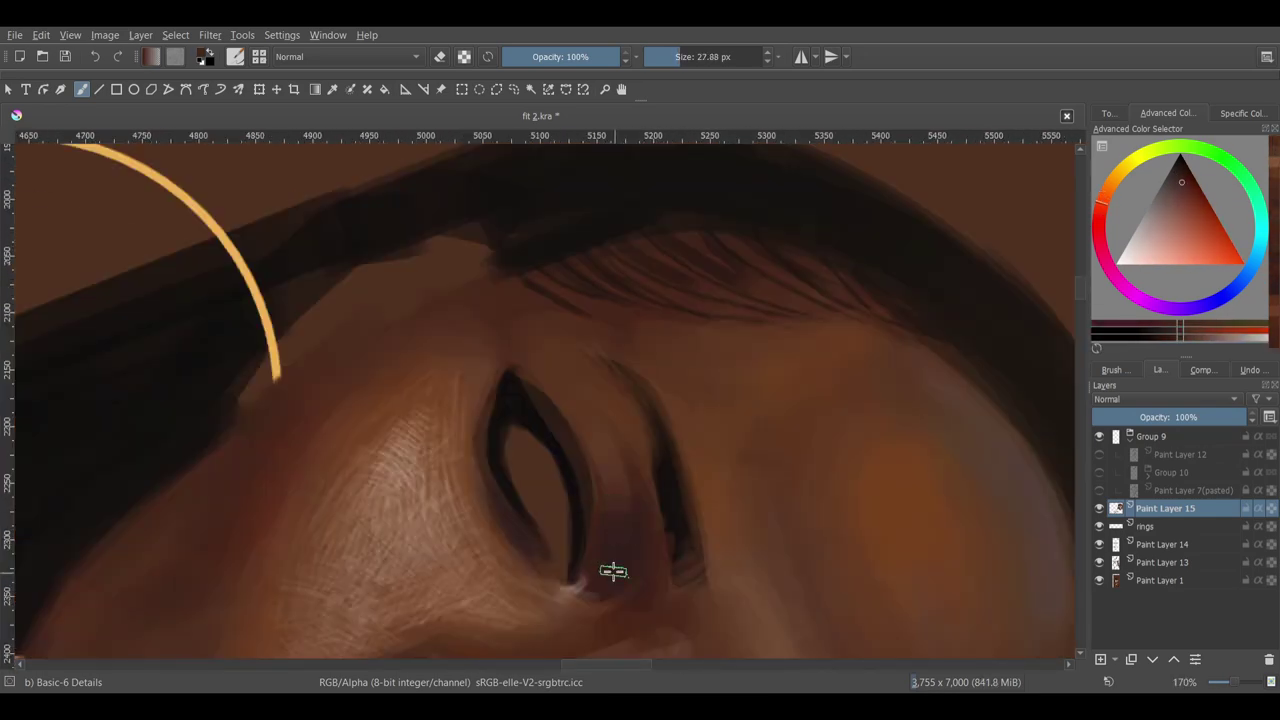
# - Smooth the transitions on the right eyelid and below the brow with sampled browns at 17.64 px
pyautogui.keyDown('ctrl'); pyautogui.click(580, 351); pyautogui.keyUp('ctrl')
pyautogui.press('[')
pyautogui.press('[')
pyautogui.press('5')
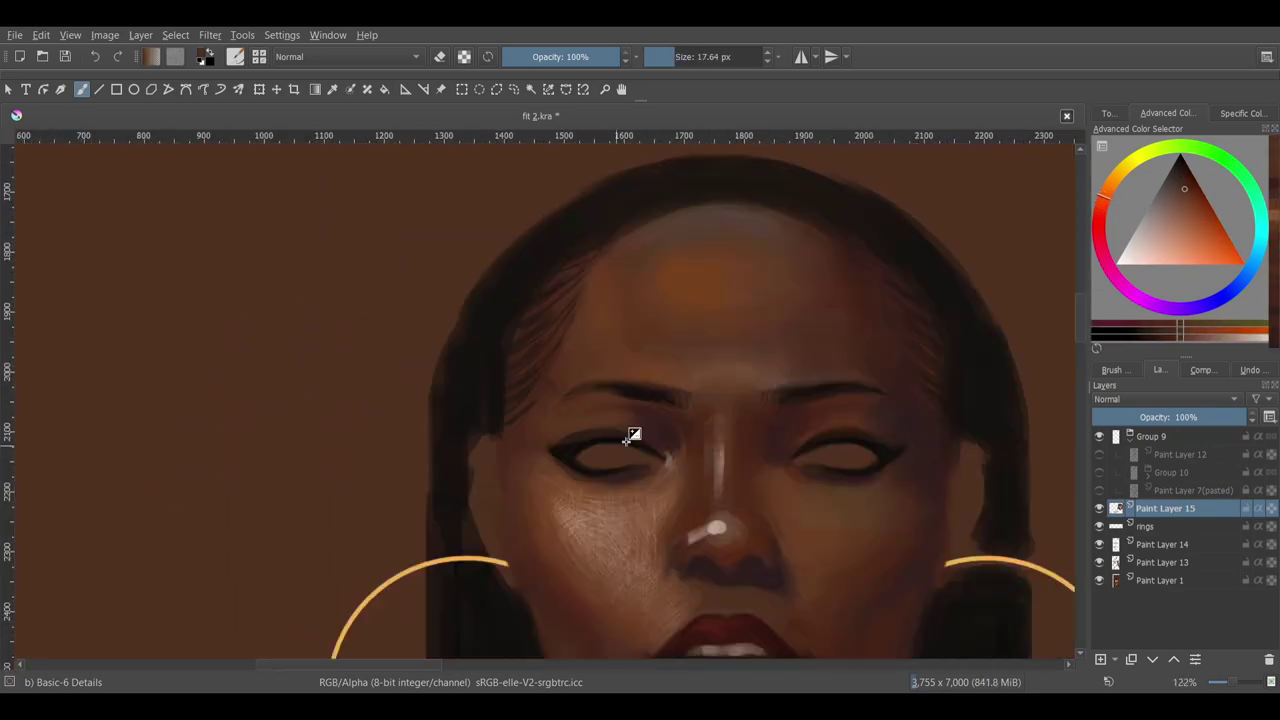
pyautogui.scroll(2, 635, 469)
pyautogui.press('4')
pyautogui.press('5')
pyautogui.scroll(-6, 635, 469)
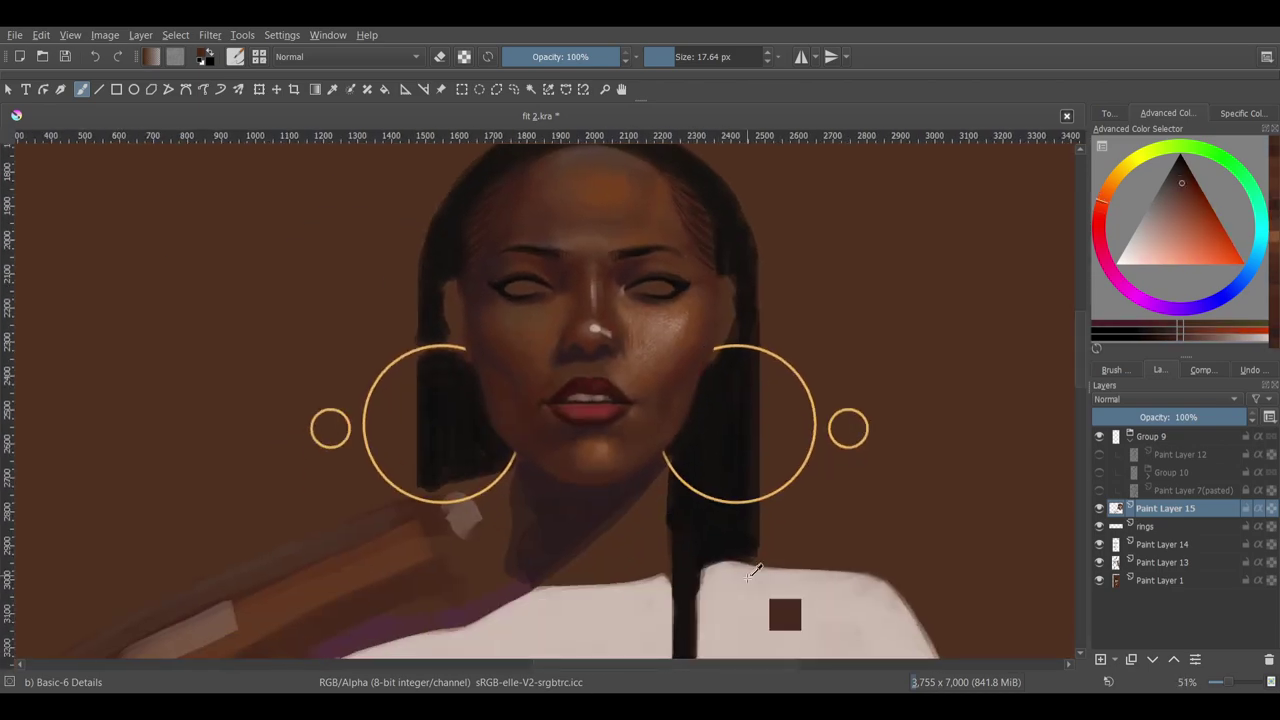
# - Add fine light-beige highlight strokes to the right eyelid using Pencil-2-Update at 3.99 px
pyautogui.press('/')
pyautogui.press('4')
pyautogui.scroll(3, 680, 420)
pyautogui.press(']')
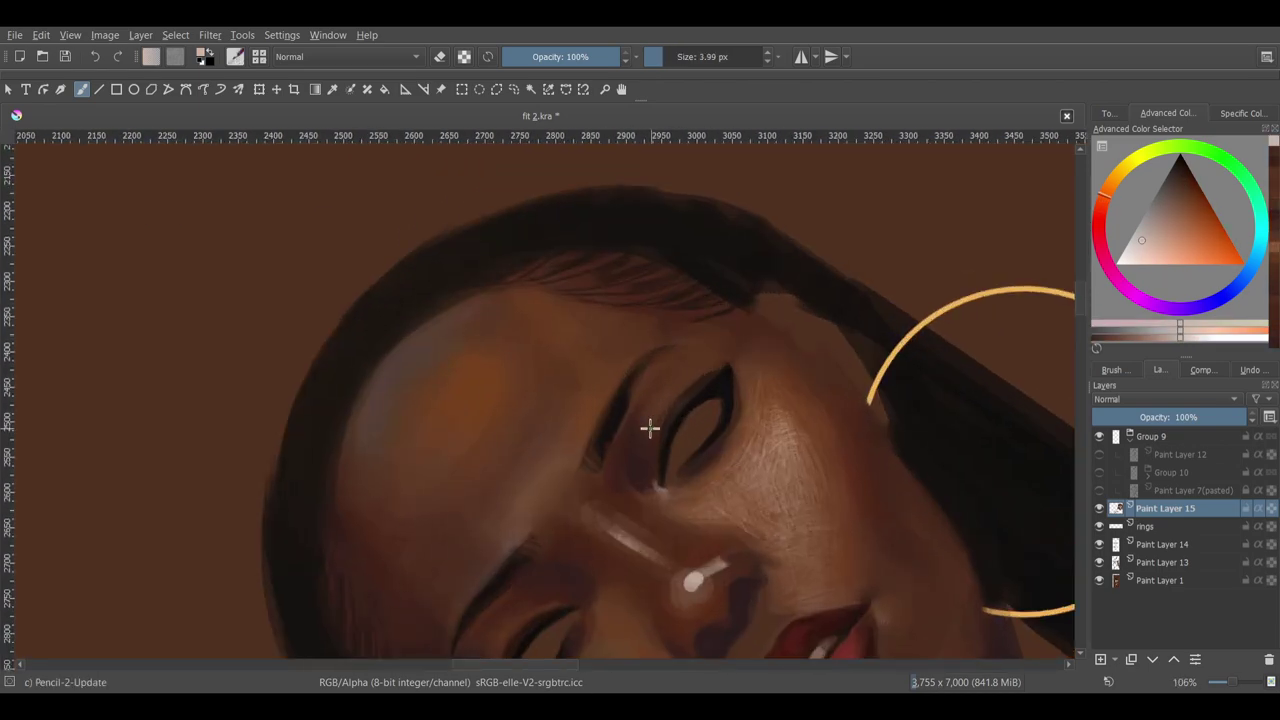
pyautogui.press('5')
pyautogui.scroll(-3, 760, 391)
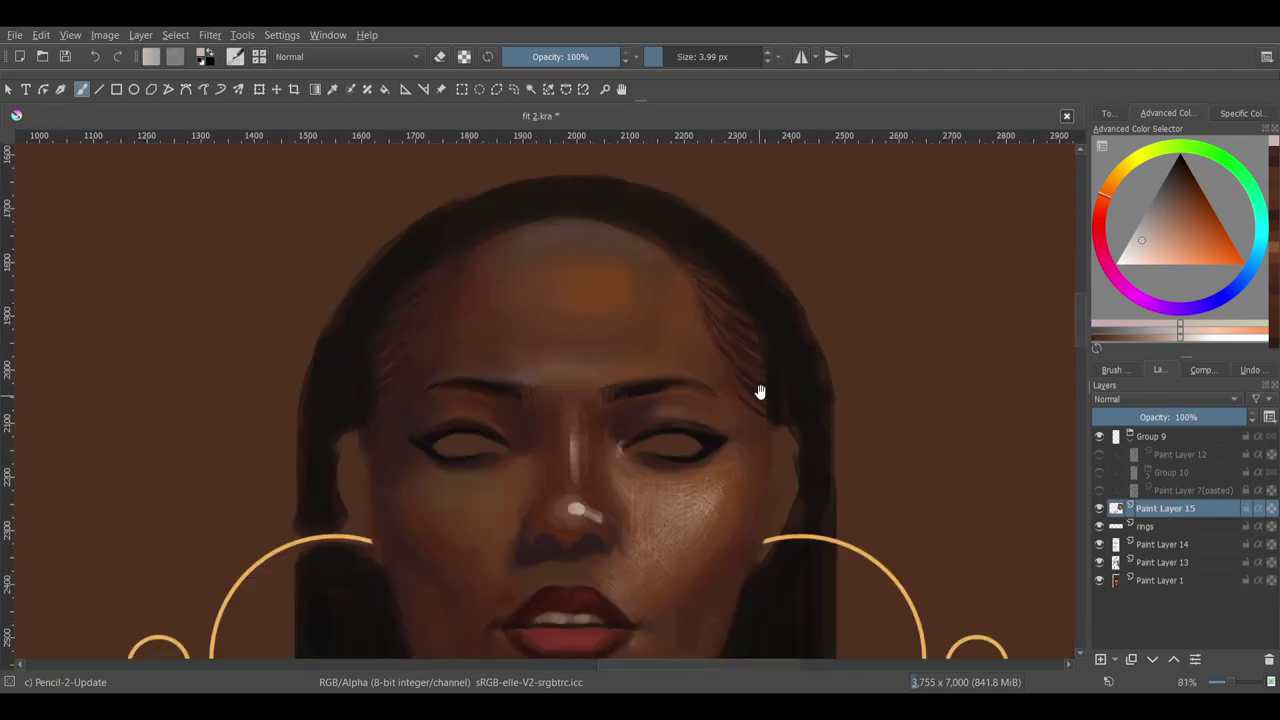
# - Extend the fine beige highlight hatching across the right eyelid and brow bone at 3.99 px
pyautogui.press('4')
pyautogui.scroll(5, 714, 484)
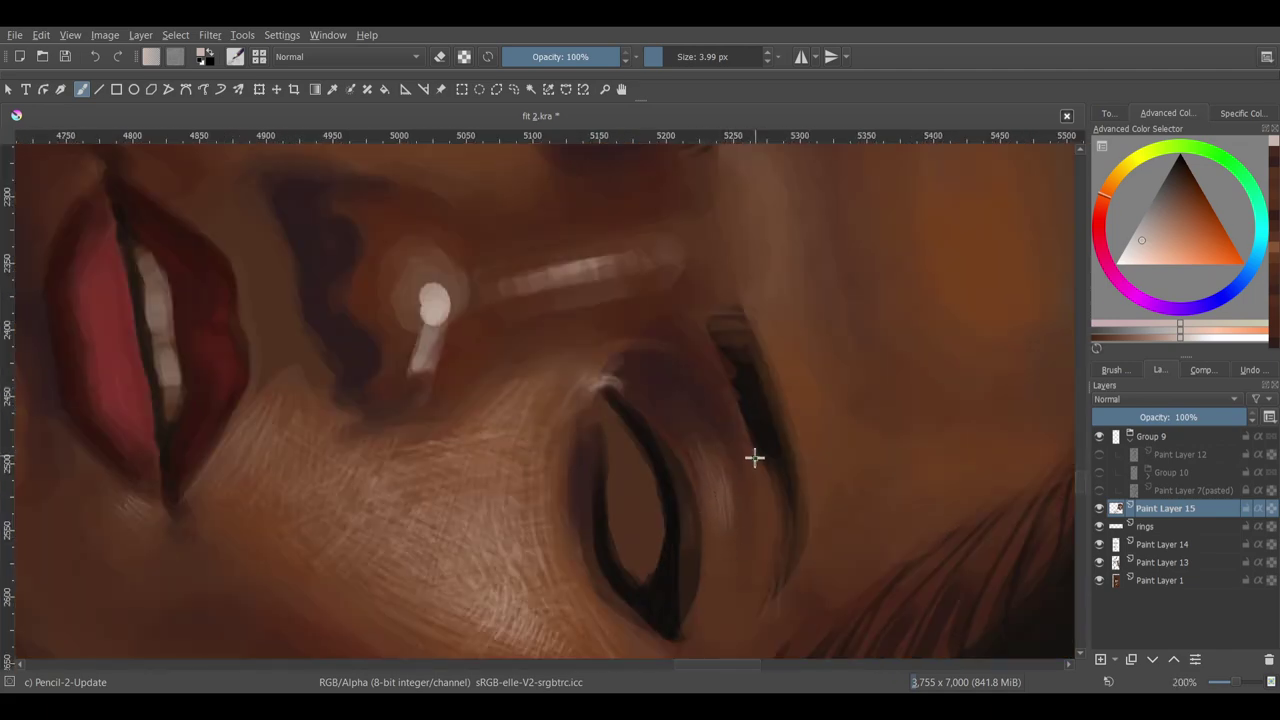
pyautogui.press('5')
pyautogui.scroll(-4, 774, 530)
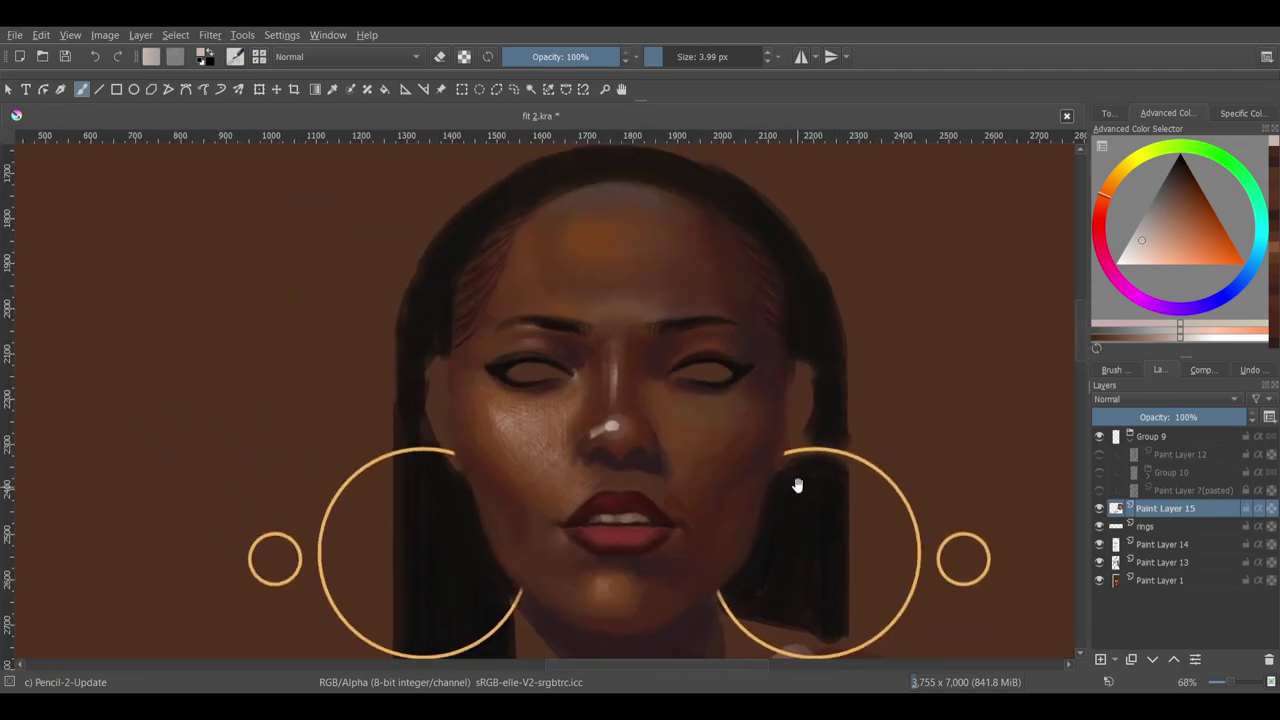
pyautogui.press('4')
pyautogui.scroll(4, 757, 466)
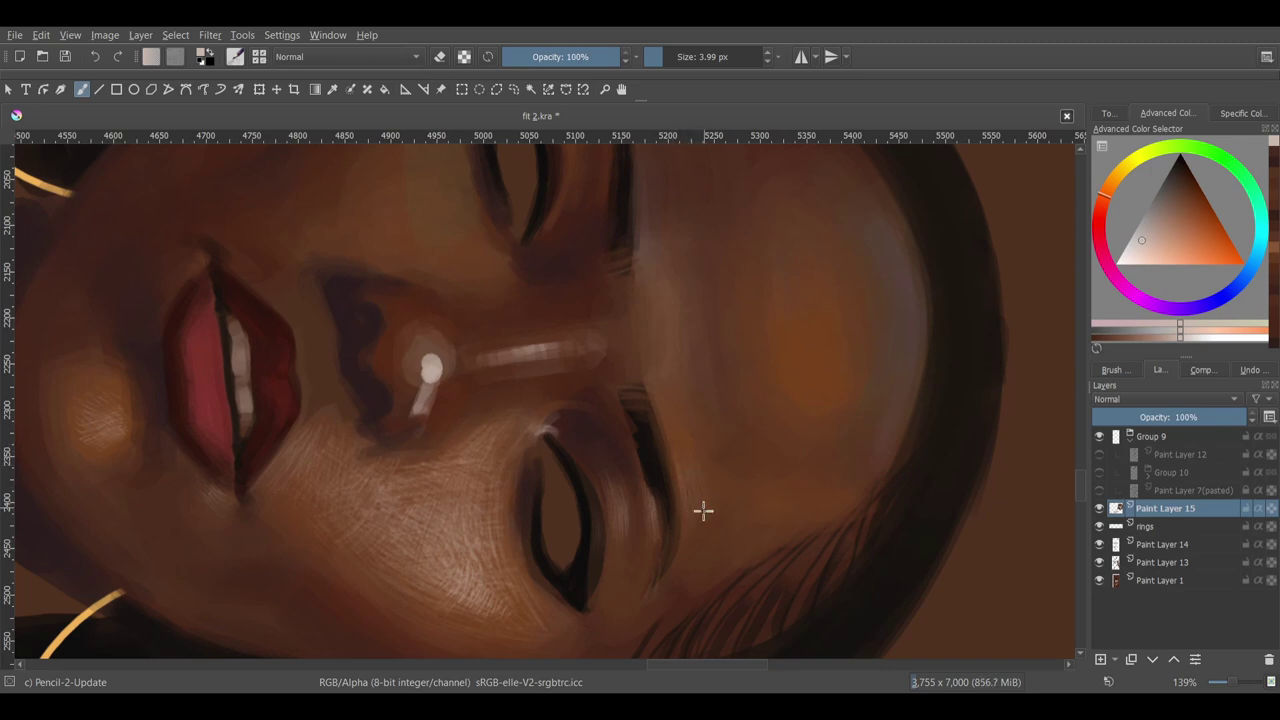
pyautogui.scroll(-2, 751, 437)
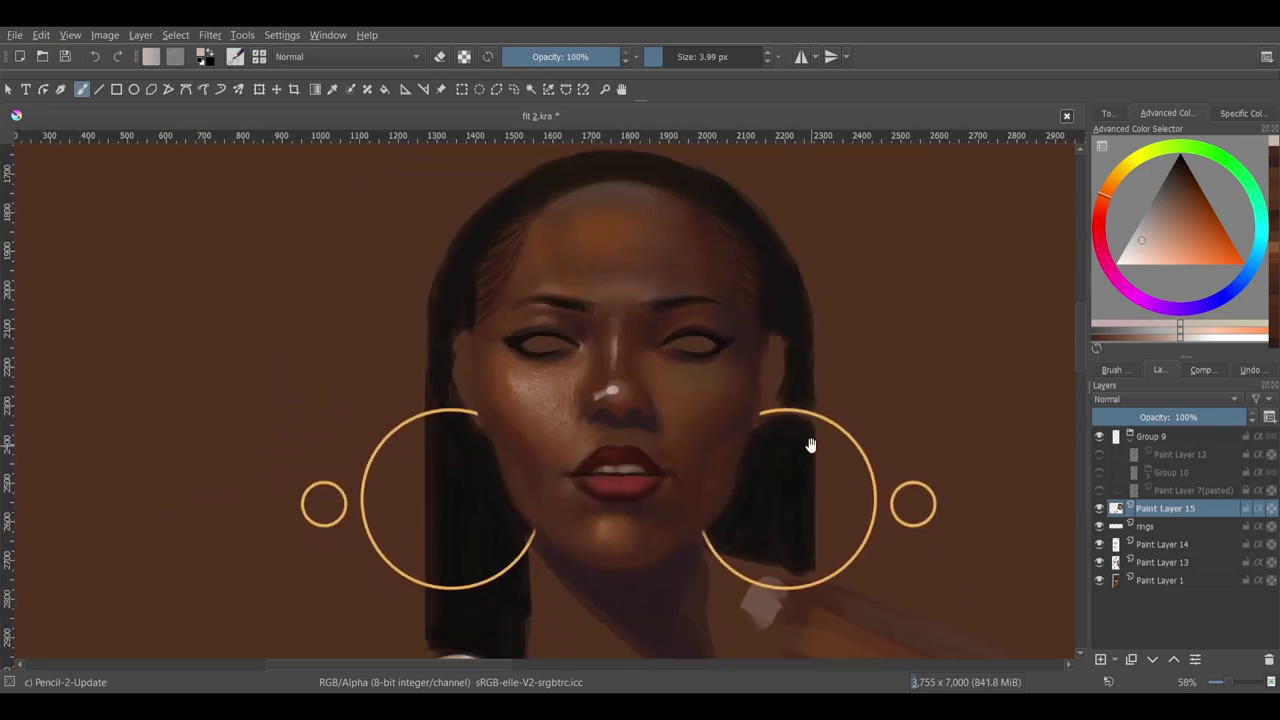
# - Hatch fine light-beige highlight strokes on the forehead above the right eyebrow's inner end using Pencil-2-Update at 3.99 px
pyautogui.moveTo(817, 449); pyautogui.dragTo(837, 409)
pyautogui.scroll(4, 628, 489)
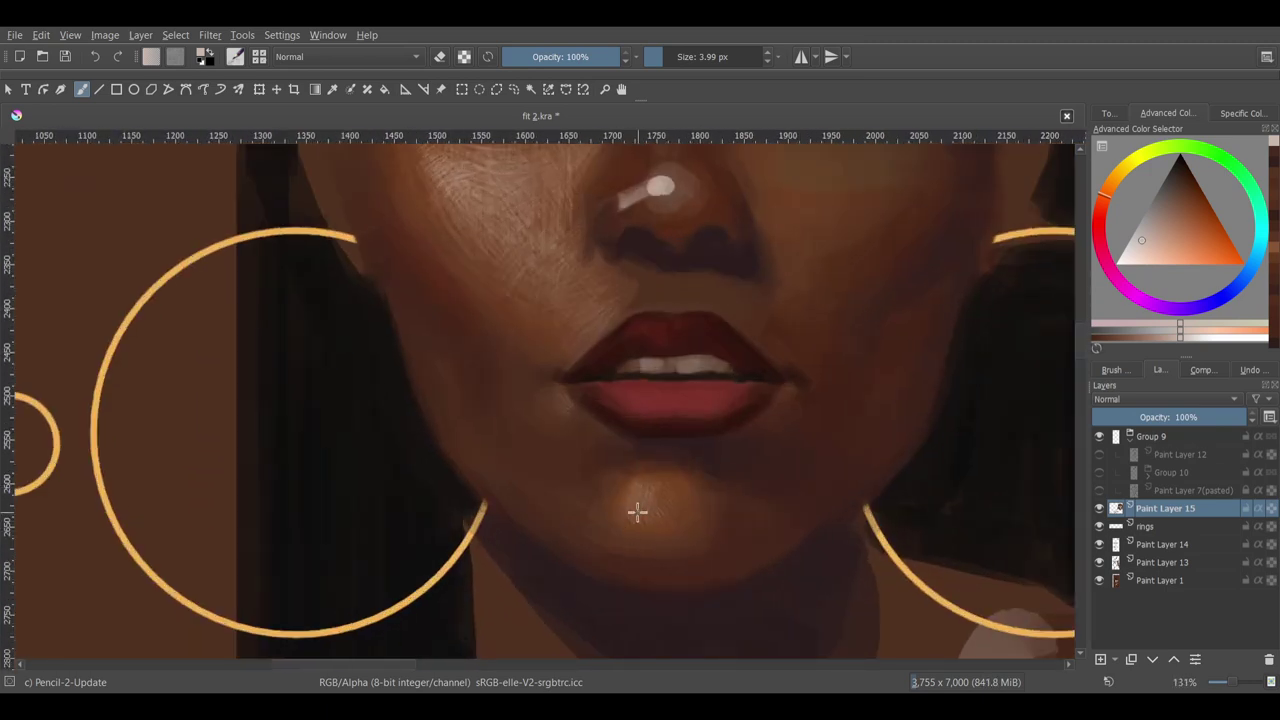
pyautogui.scroll(-4, 637, 512)
pyautogui.scroll(5, 726, 409)
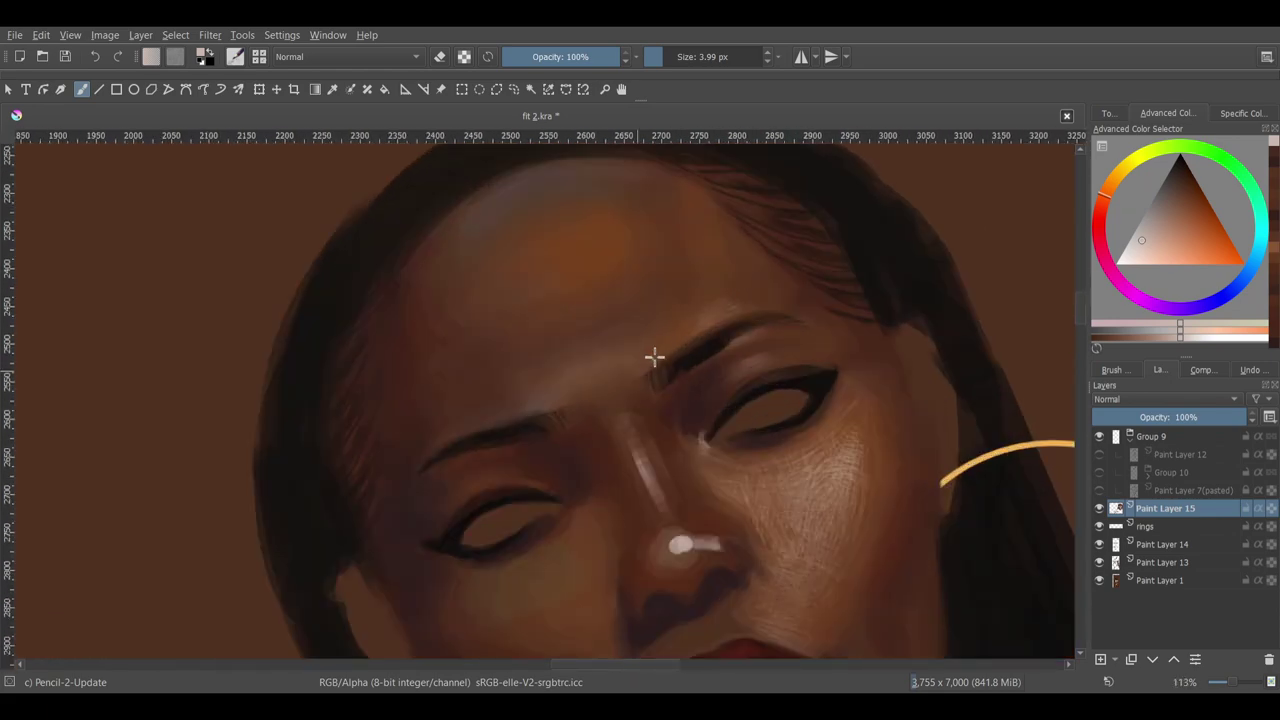
pyautogui.scroll(-3, 653, 356)
pyautogui.scroll(3, 620, 357)
pyautogui.scroll(-4, 636, 352)
pyautogui.scroll(3, 837, 540)
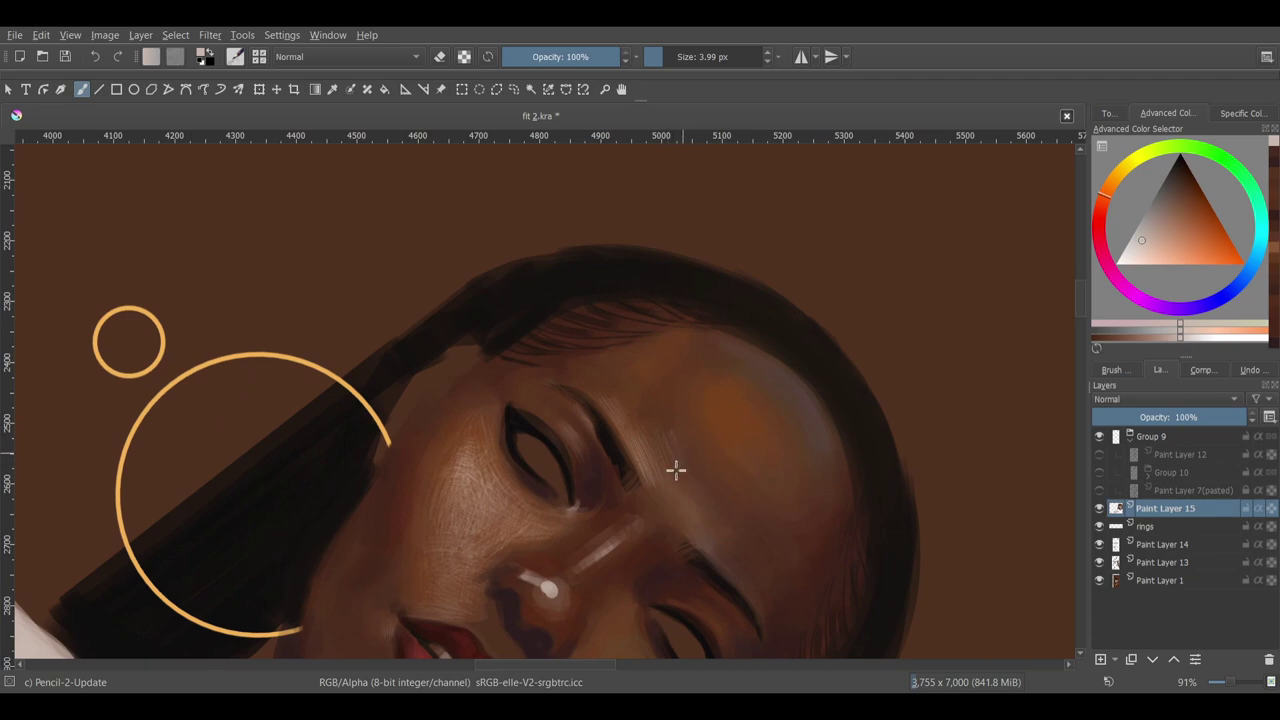
pyautogui.press('m')
pyautogui.scroll(2, 650, 415)
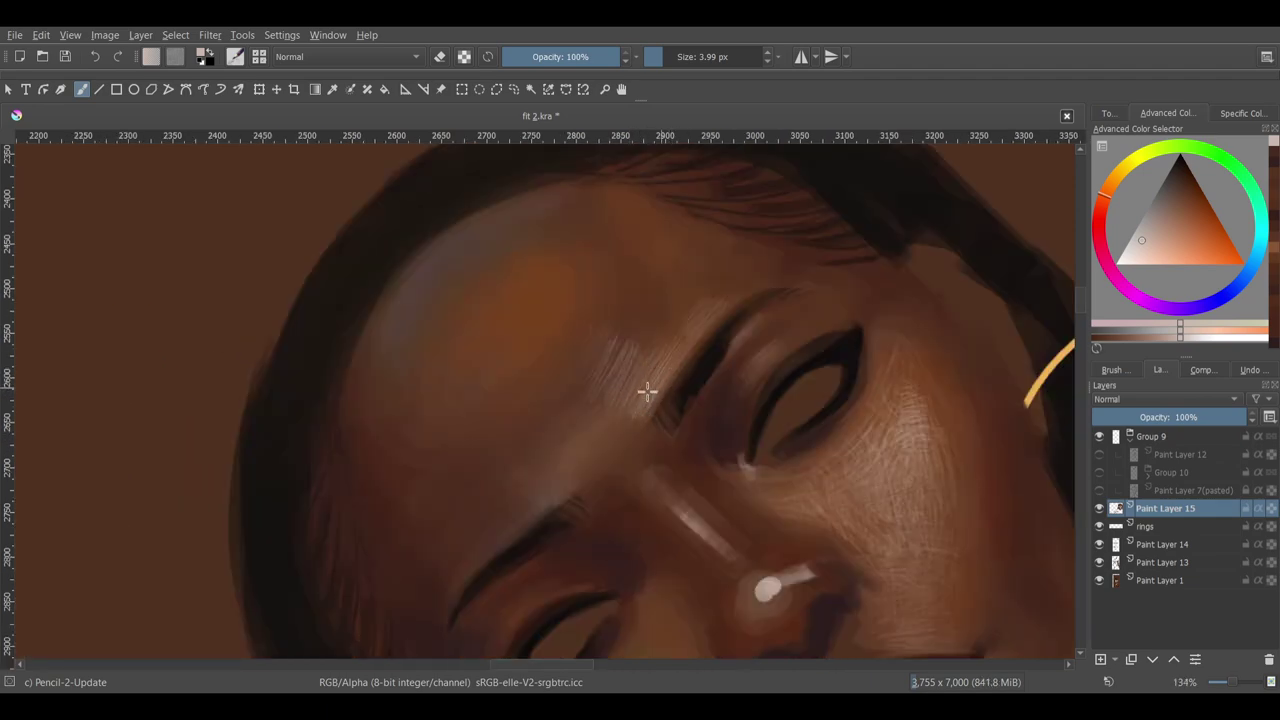
# - Brighten the light-beige highlight above the right eyebrow and extend its fine strokes outward along the brow at 3.99 px
pyautogui.press('5')
pyautogui.scroll(-3, 634, 371)
pyautogui.scroll(2, 846, 314)
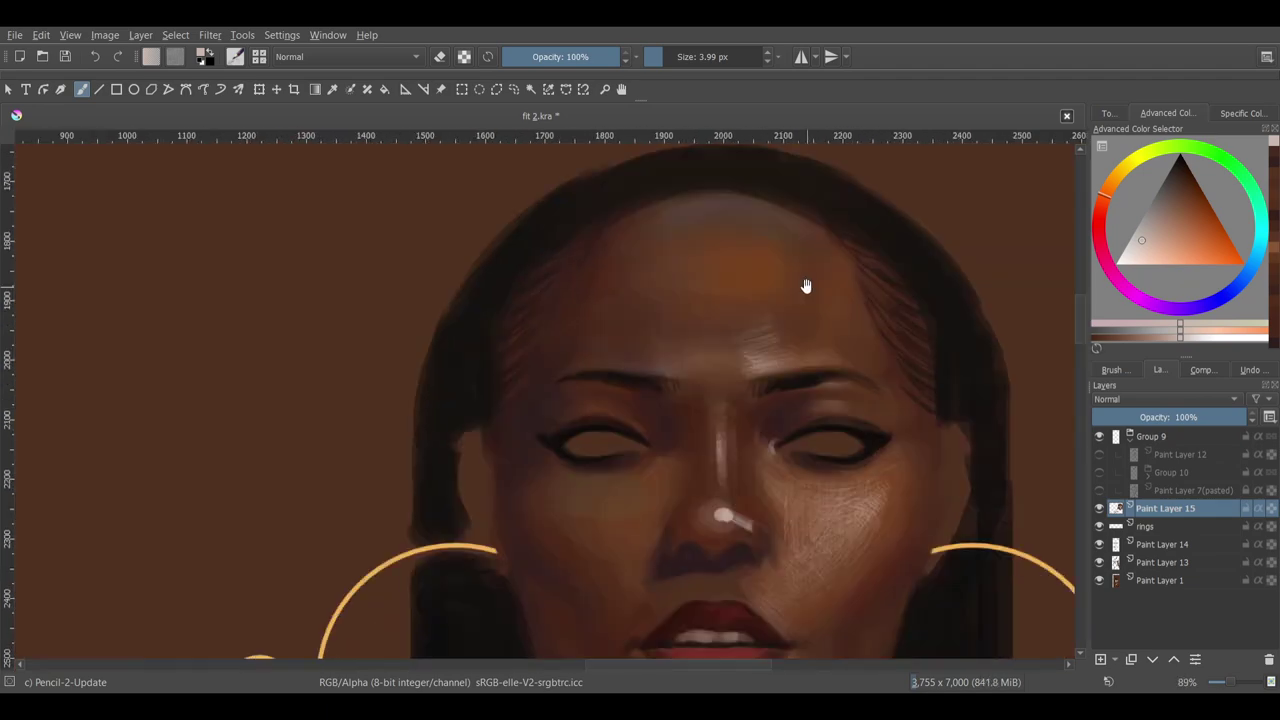
pyautogui.scroll(2, 845, 447)
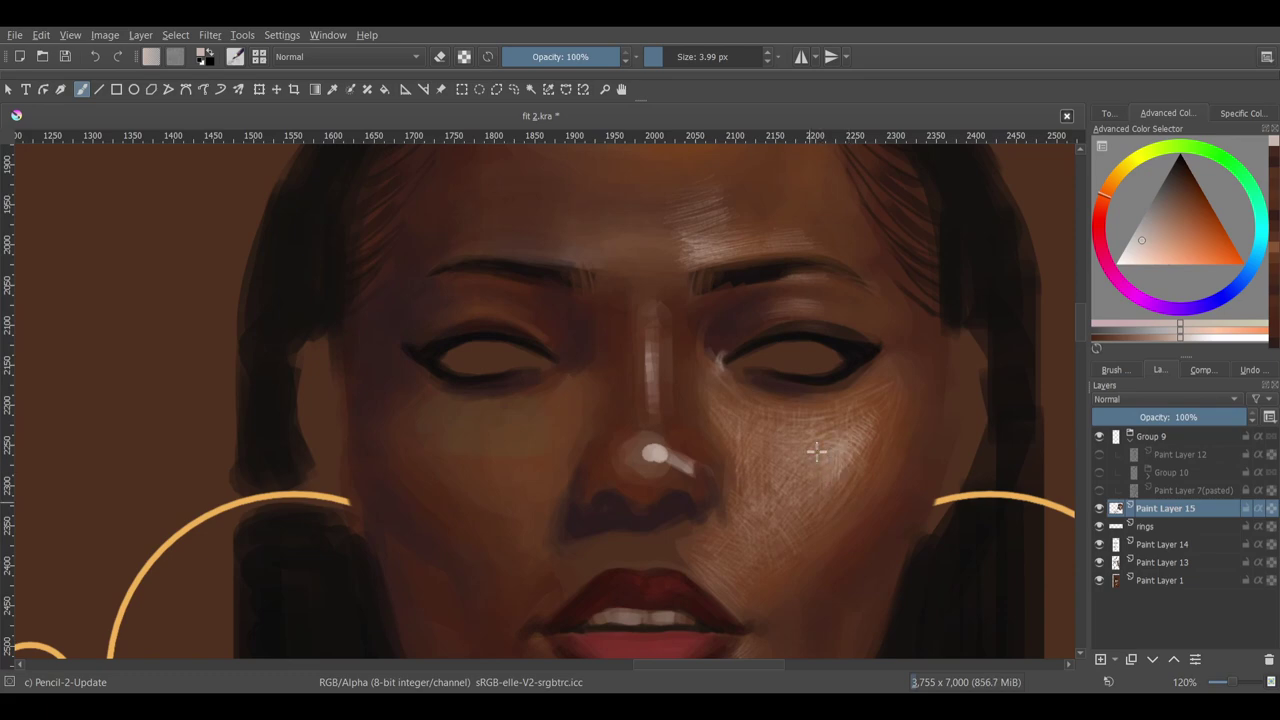
pyautogui.scroll(-3, 865, 425)
pyautogui.scroll(4, 791, 363)
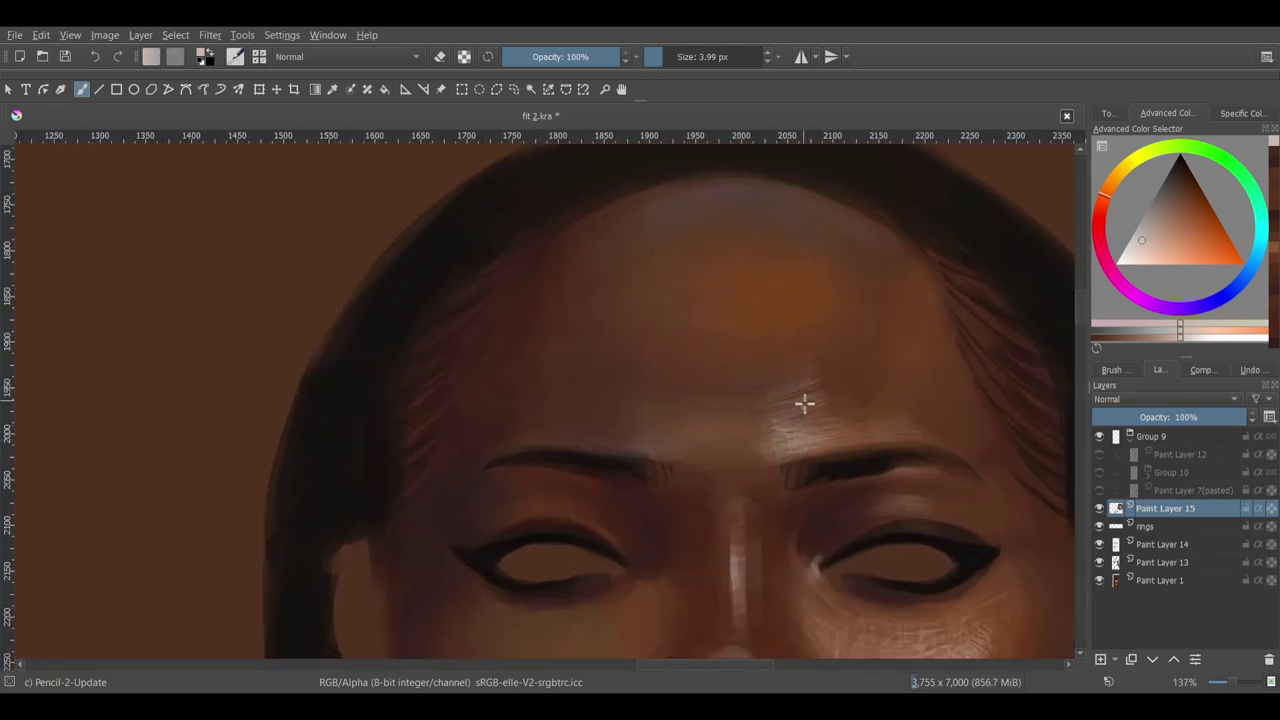
pyautogui.scroll(-1, 797, 425)
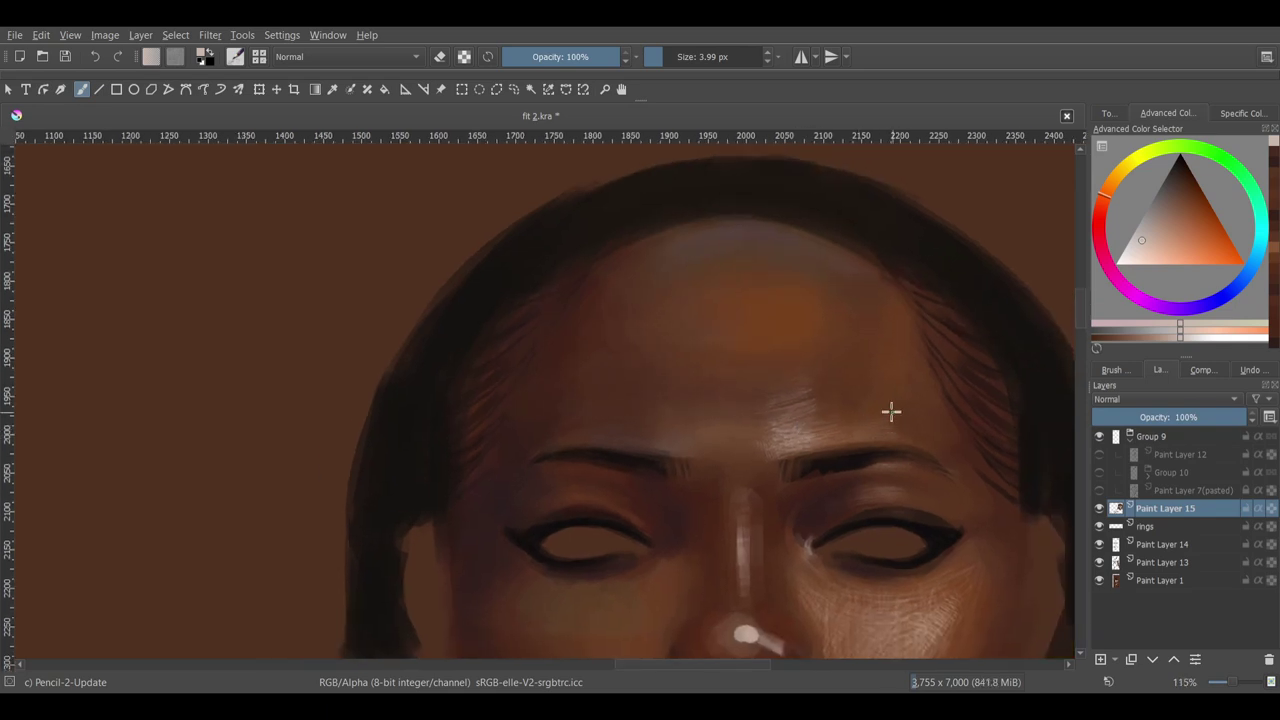
# - Build a rounded highlight of fine crosshatched light-beige strokes over the orange area of the upper forehead at 3.99 px
pyautogui.scroll(1, 783, 335)
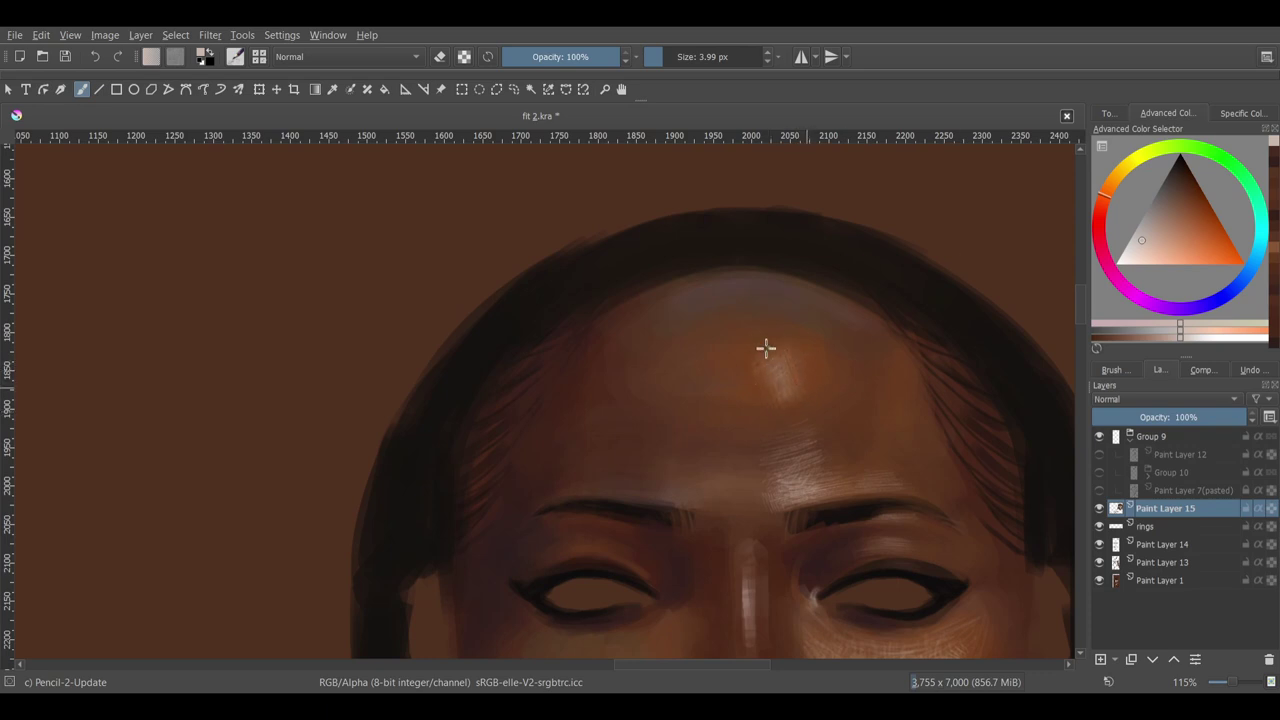
pyautogui.scroll(-3, 800, 372)
pyautogui.scroll(2, 787, 391)
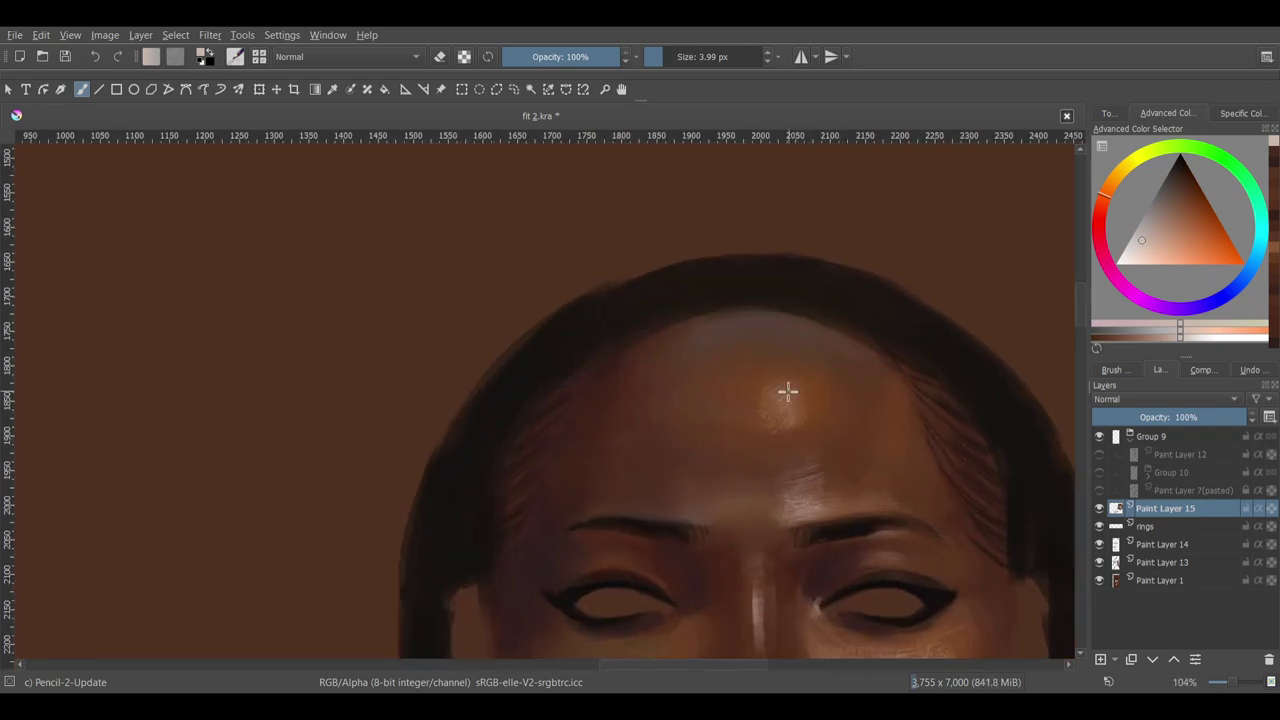
pyautogui.scroll(-5, 915, 424)
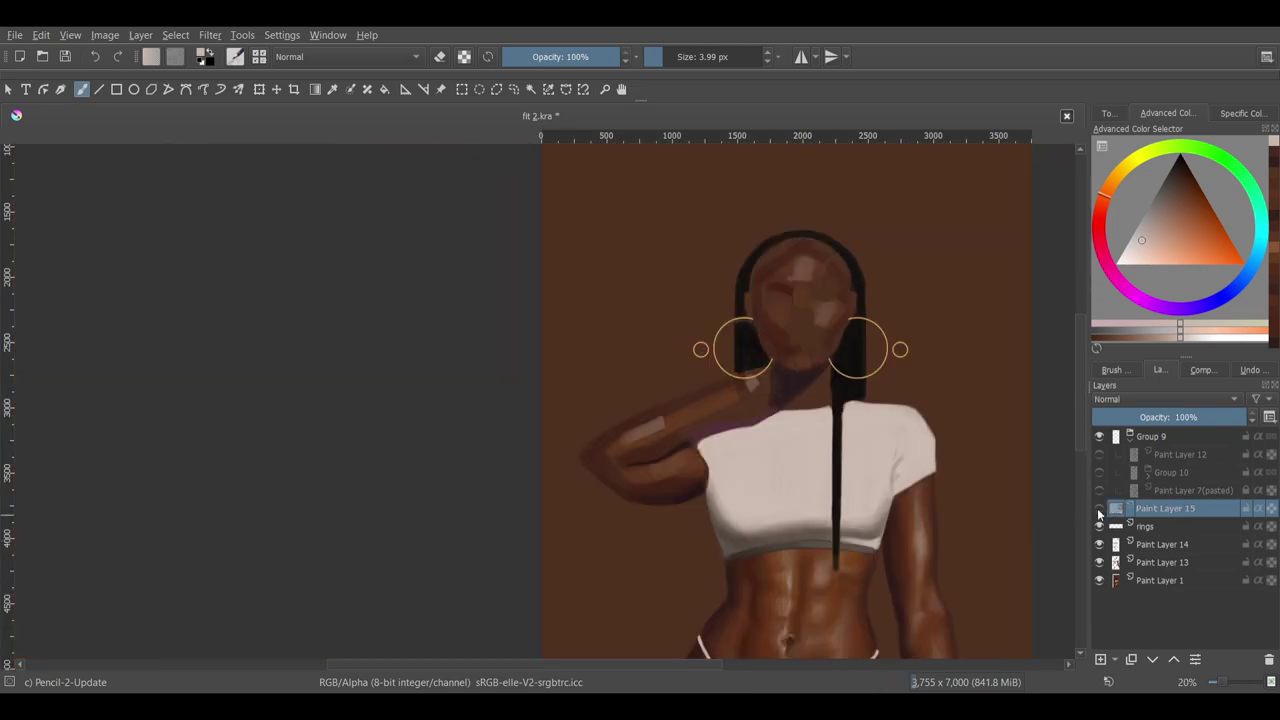
pyautogui.scroll(-1, 915, 424)
pyautogui.scroll(7, 789, 280)
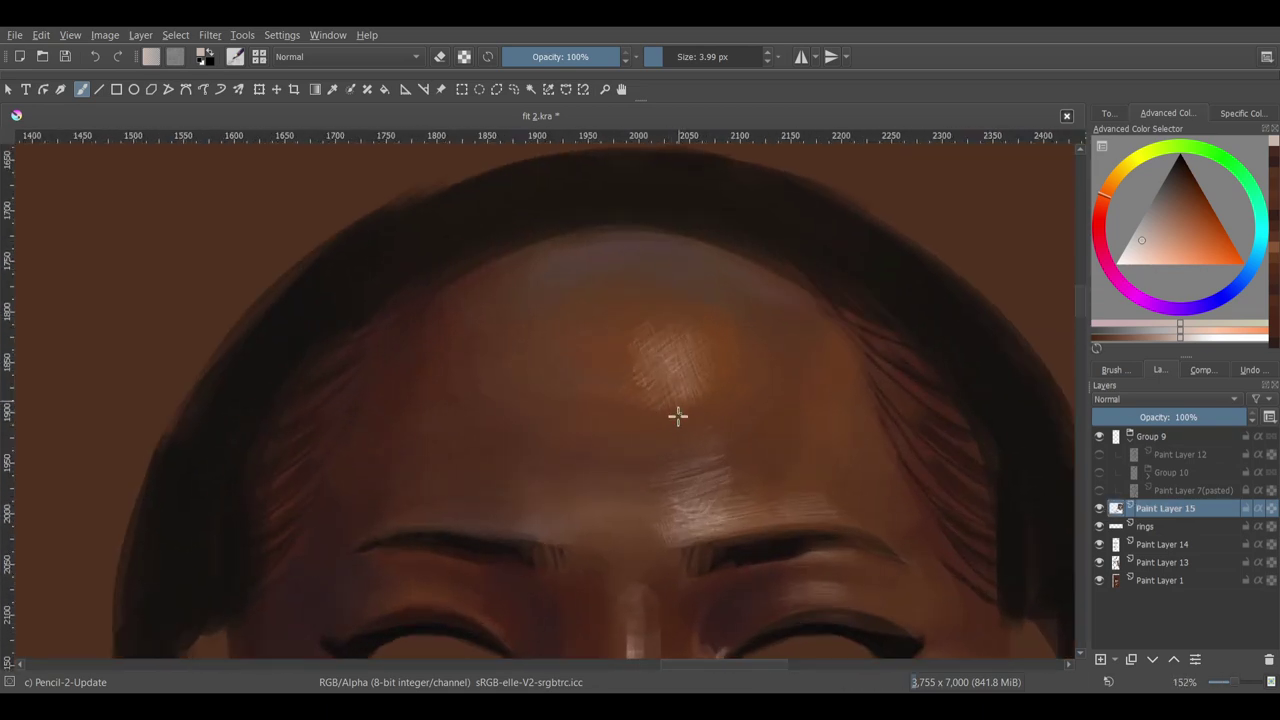
pyautogui.scroll(-4, 659, 425)
pyautogui.scroll(2, 911, 294)
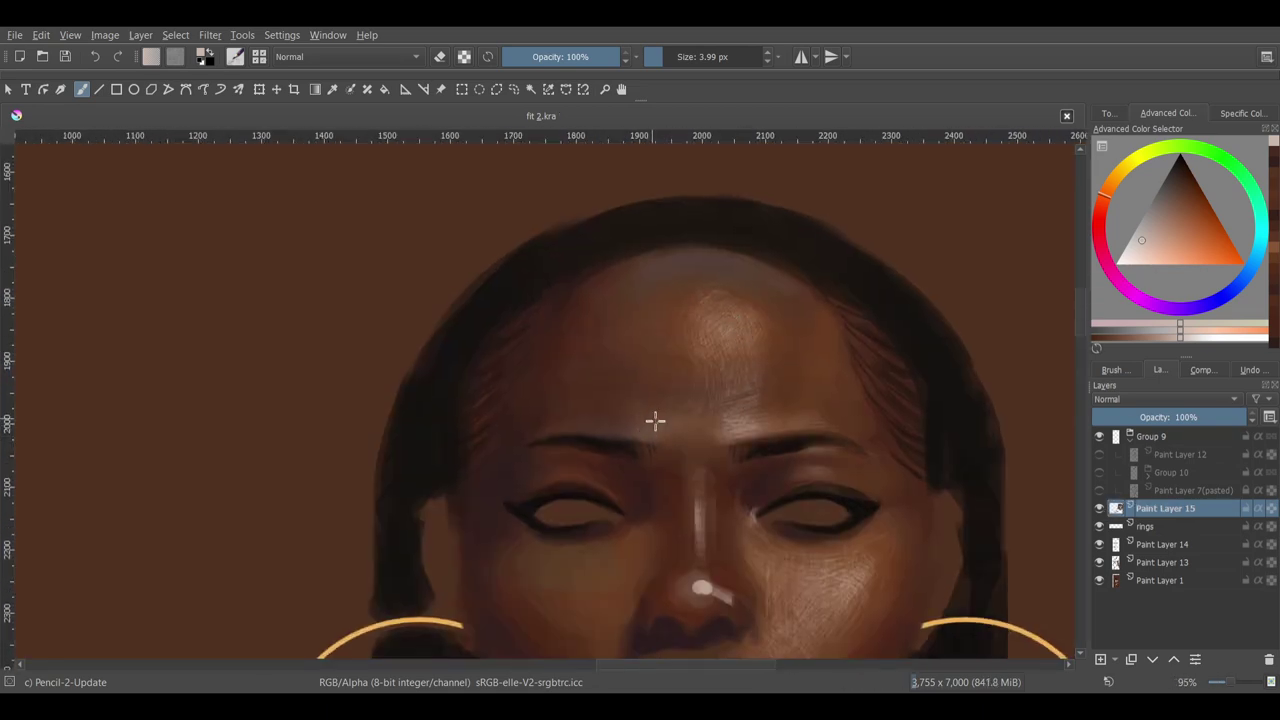
# - Crosshatch light-beige strokes between the rounded forehead highlight and the right eyebrow to join the two highlights
pyautogui.moveTo(685, 418); pyautogui.dragTo(700, 393)
pyautogui.moveTo(702, 382)
pyautogui.mouseDown()
pyautogui.moveTo(763, 309)
pyautogui.moveTo(846, 403)
pyautogui.mouseUp()
pyautogui.scroll(3, 658, 405)
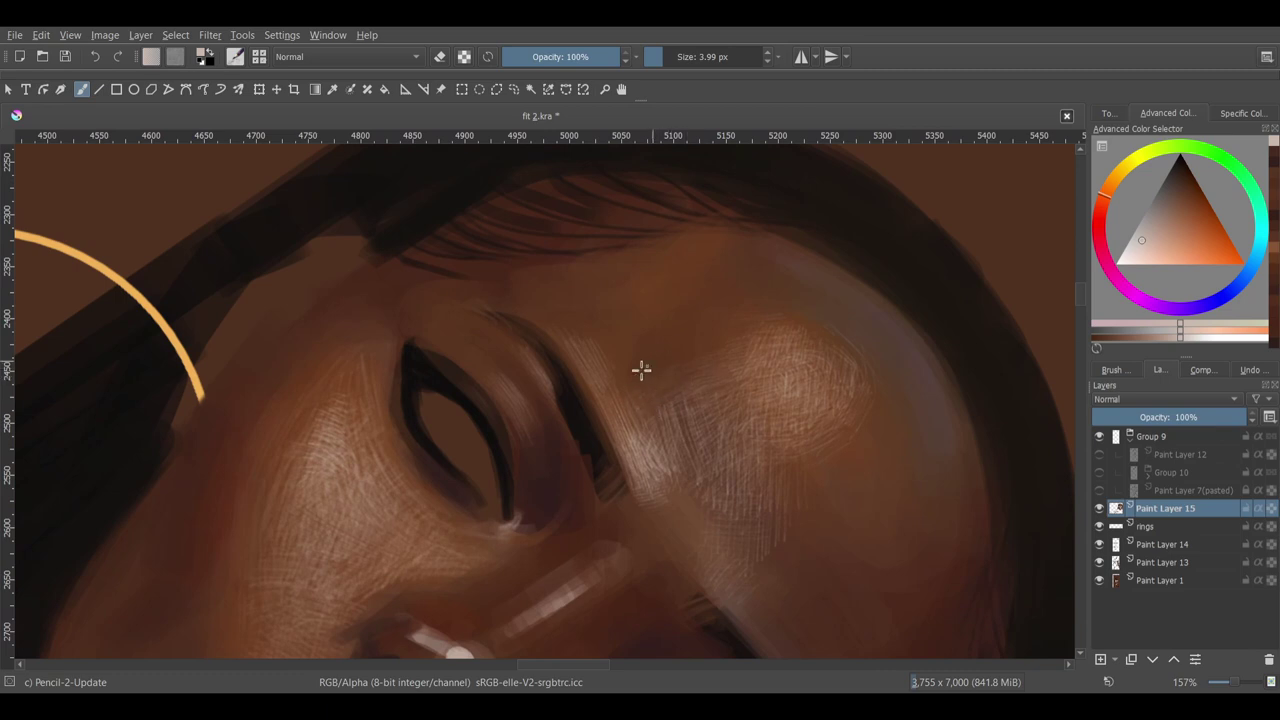
pyautogui.moveTo(641, 370); pyautogui.dragTo(654, 430)
pyautogui.press('5')
pyautogui.scroll(-5, 680, 437)
pyautogui.scroll(1, 701, 451)
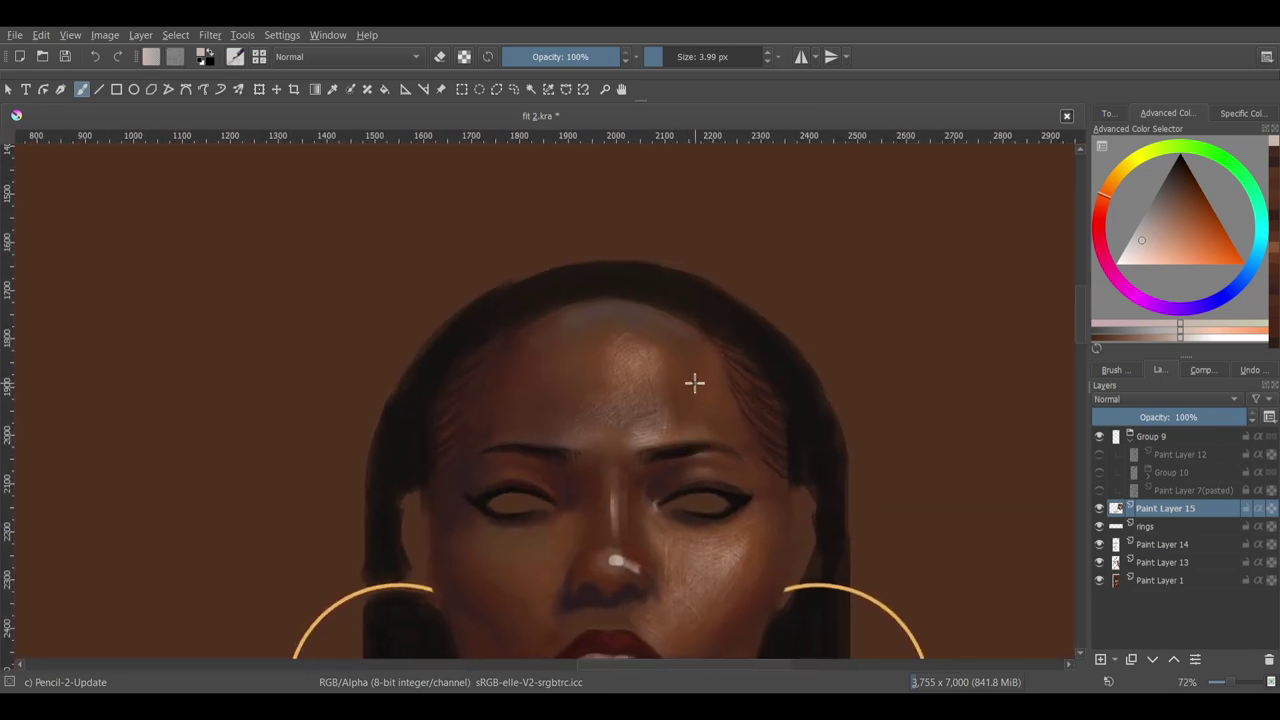
# - Widen the crosshatching on the lower middle forehead toward the arch of the right eyebrow at 3.99 px
pyautogui.scroll(3, 694, 382)
pyautogui.scroll(-3, 706, 360)
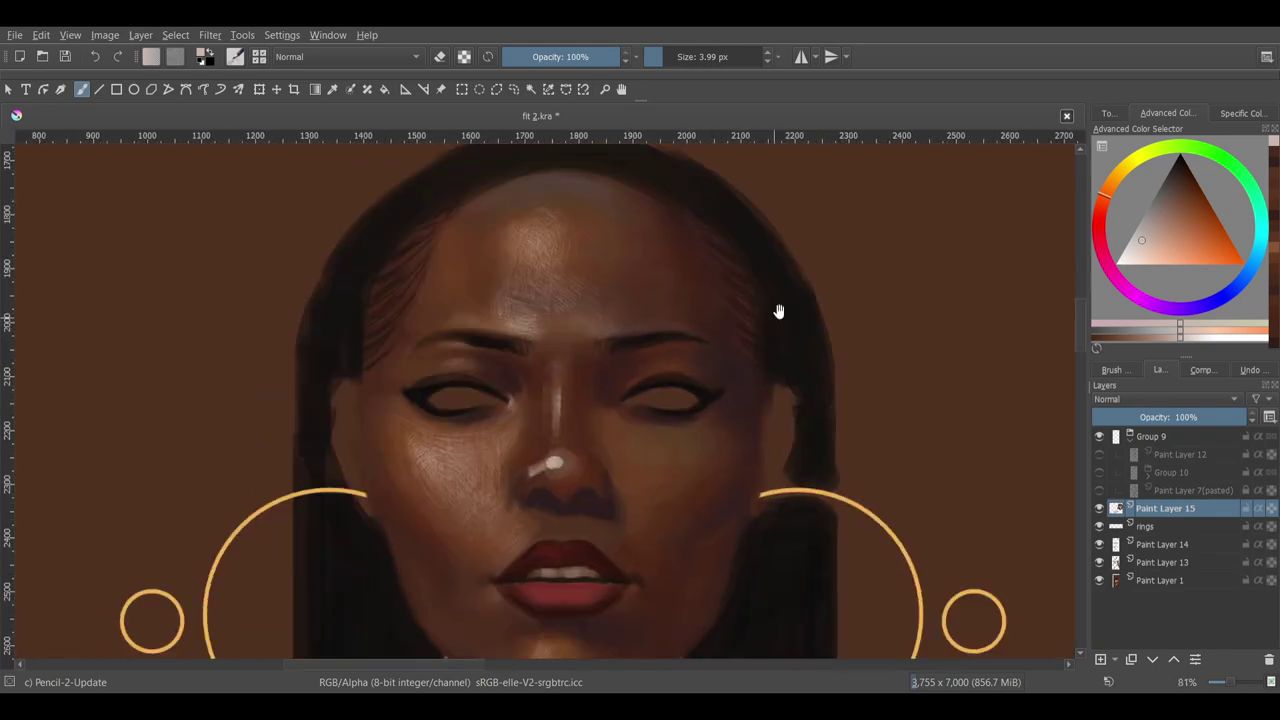
pyautogui.scroll(3, 700, 360)
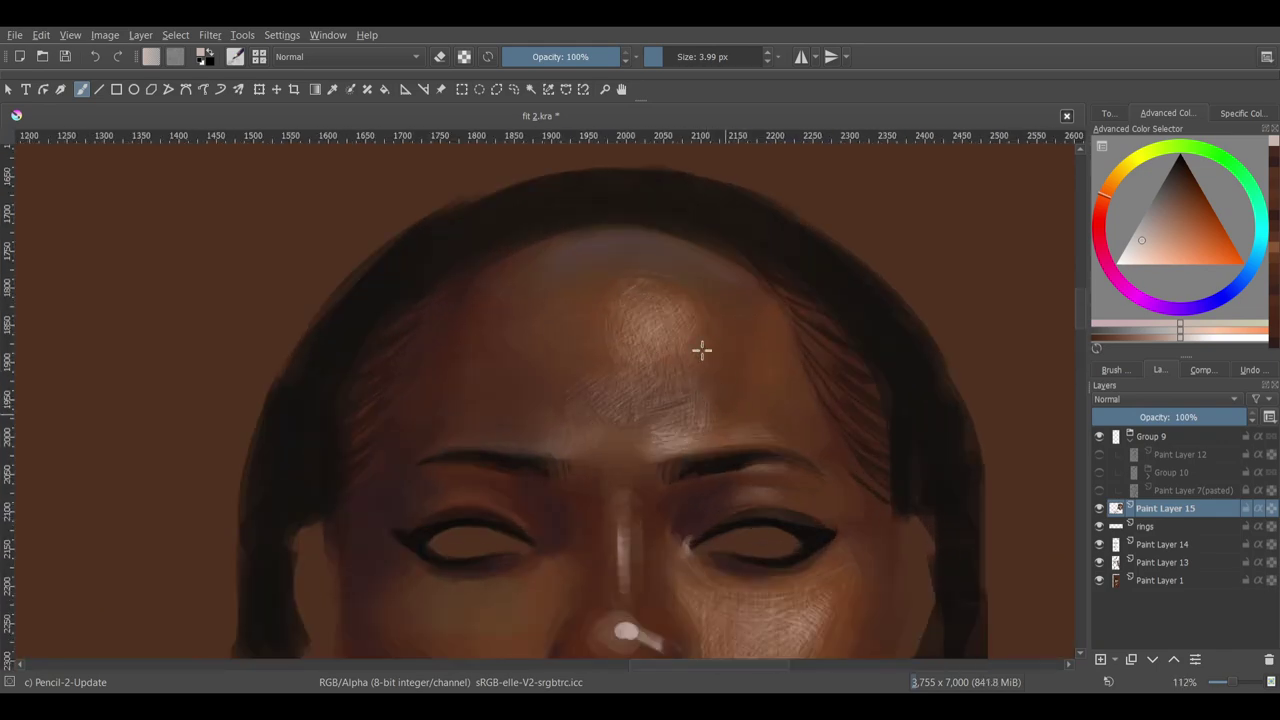
pyautogui.moveTo(696, 348); pyautogui.dragTo(638, 427)
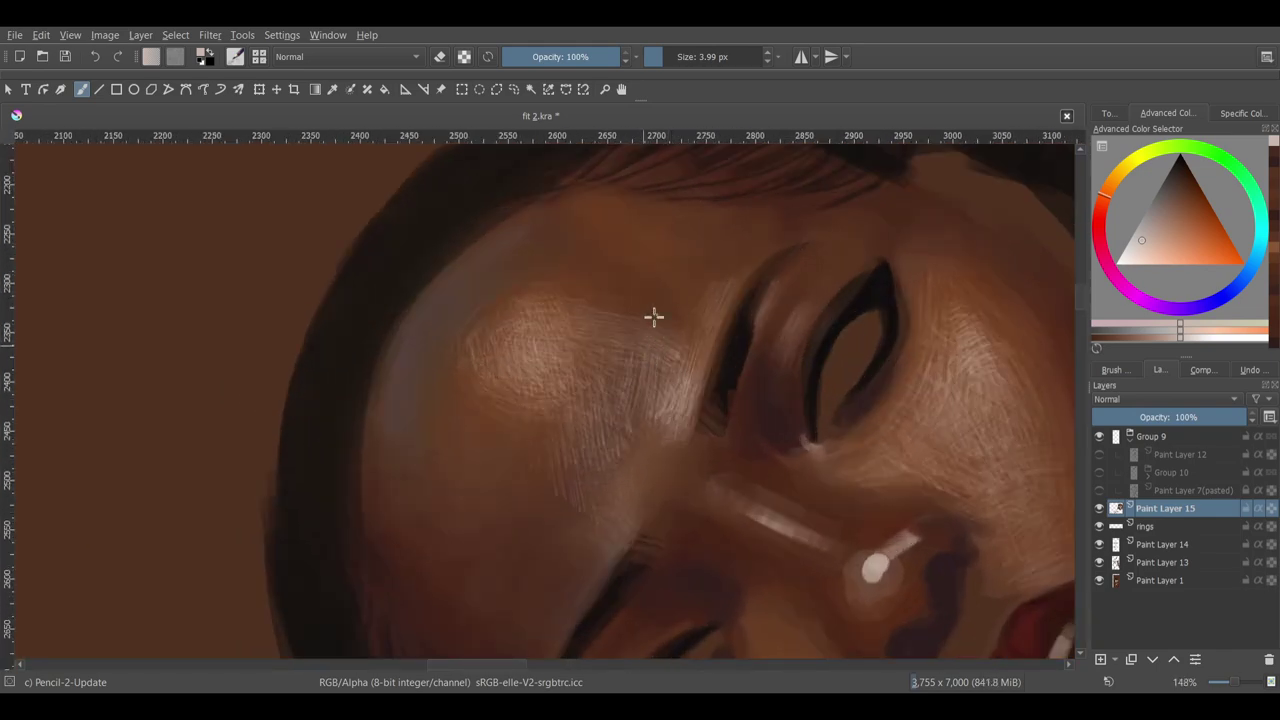
pyautogui.moveTo(653, 317)
pyautogui.mouseDown()
pyautogui.moveTo(590, 374)
pyautogui.moveTo(606, 309)
pyautogui.moveTo(567, 322)
pyautogui.mouseUp()
pyautogui.scroll(-3, 600, 350)
pyautogui.moveTo(717, 429)
pyautogui.mouseDown()
pyautogui.moveTo(766, 329)
pyautogui.moveTo(731, 409)
pyautogui.mouseUp()
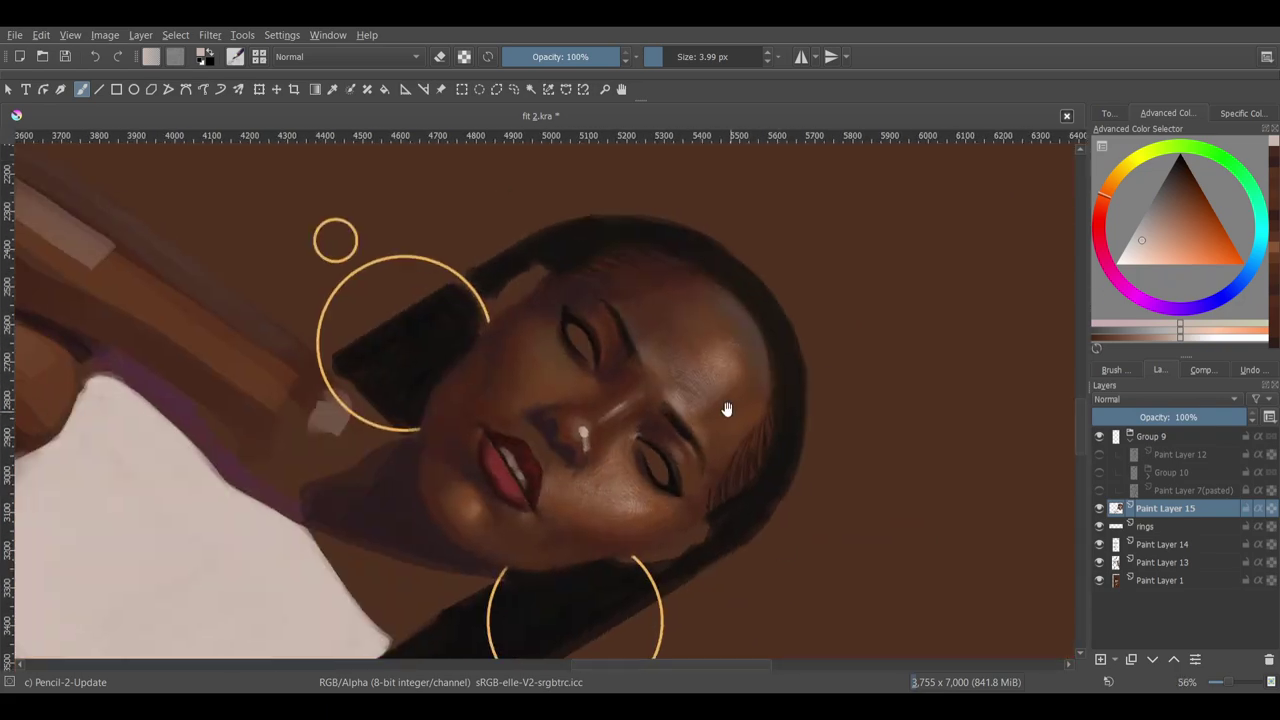
# - Add fine light-beige hatching along the right side of the forehead highlight, down to the right eyebrow's arch
pyautogui.scroll(3, 669, 453)
pyautogui.scroll(1, 690, 450)
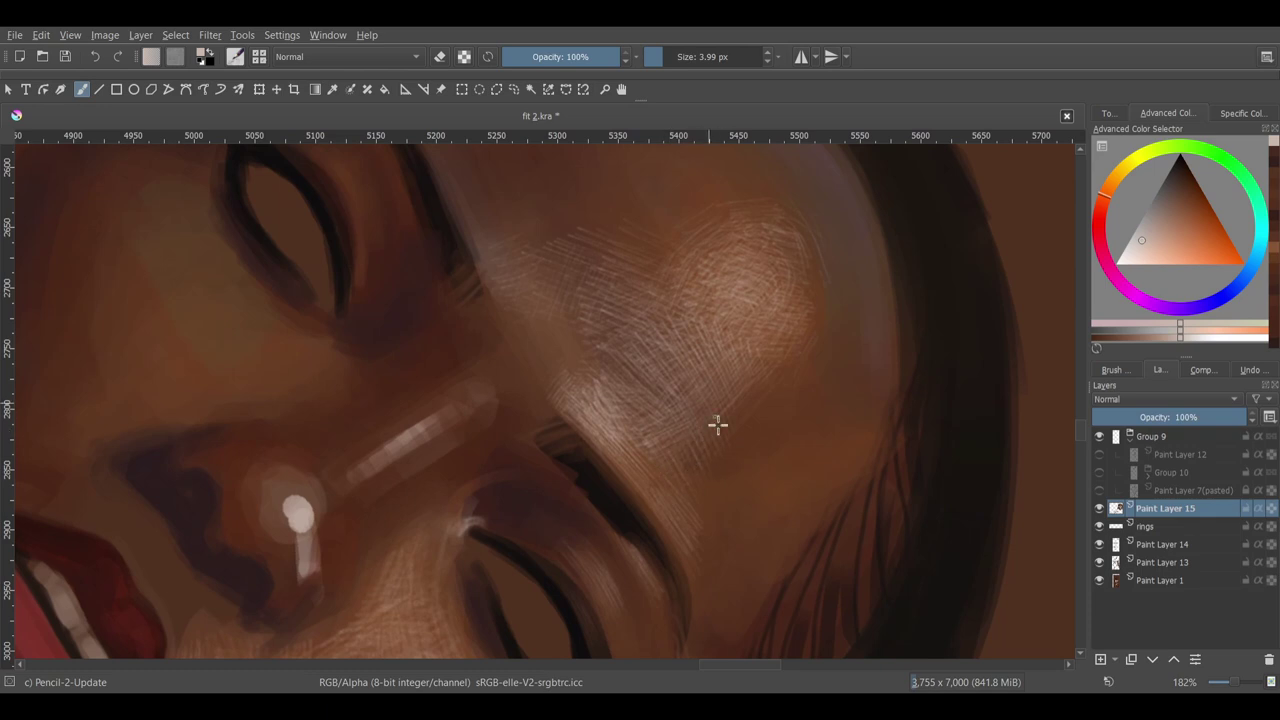
pyautogui.scroll(-3, 734, 388)
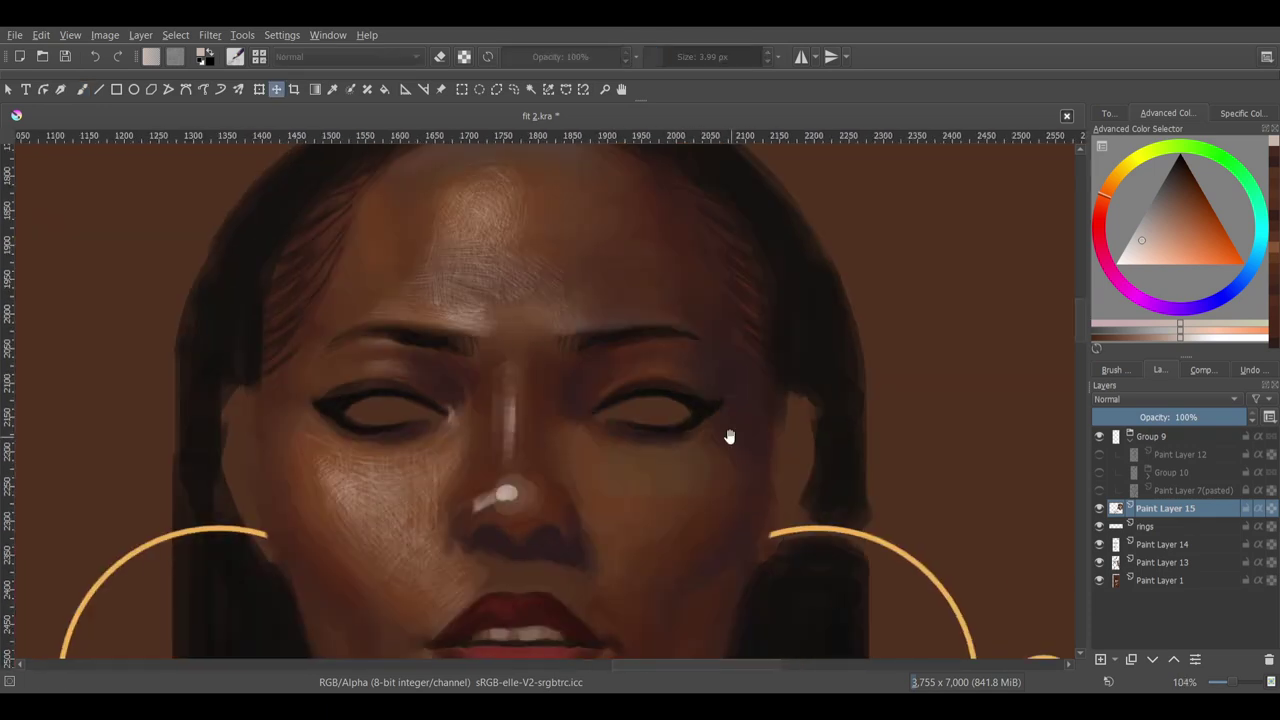
pyautogui.scroll(3, 554, 324)
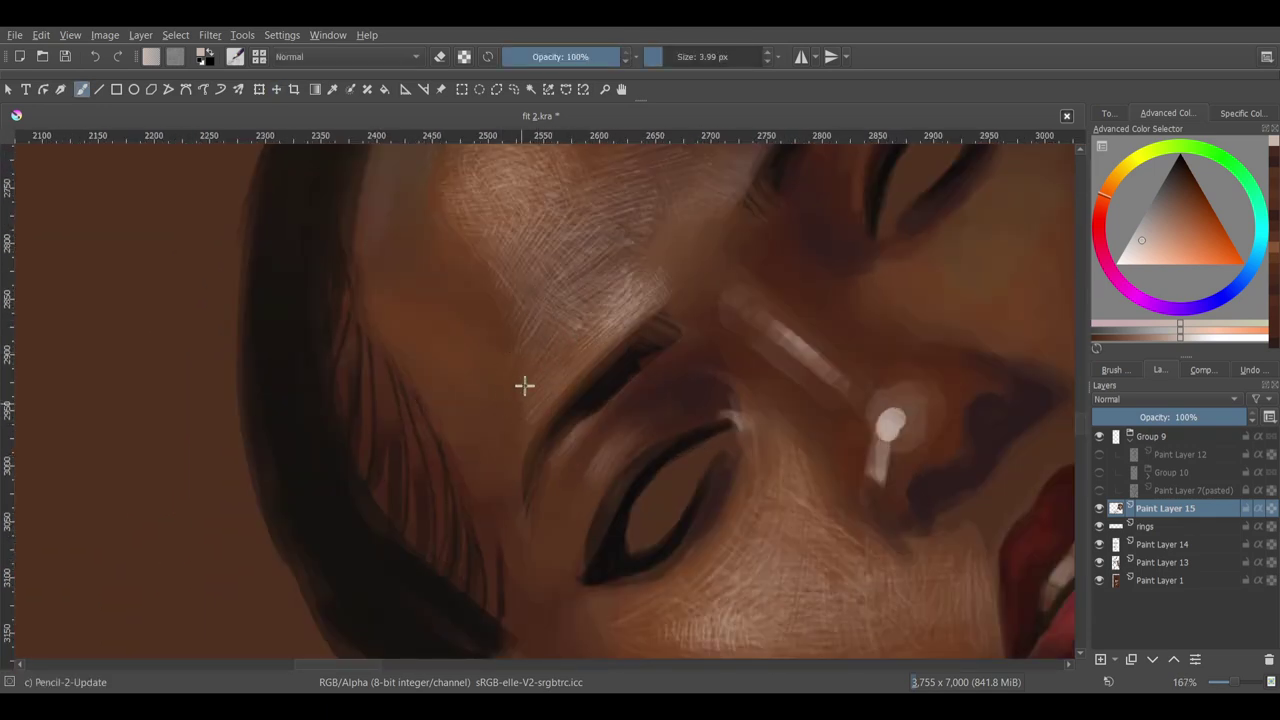
pyautogui.scroll(-4, 524, 385)
pyautogui.moveTo(569, 360); pyautogui.dragTo(629, 471)
pyautogui.scroll(2, 646, 295)
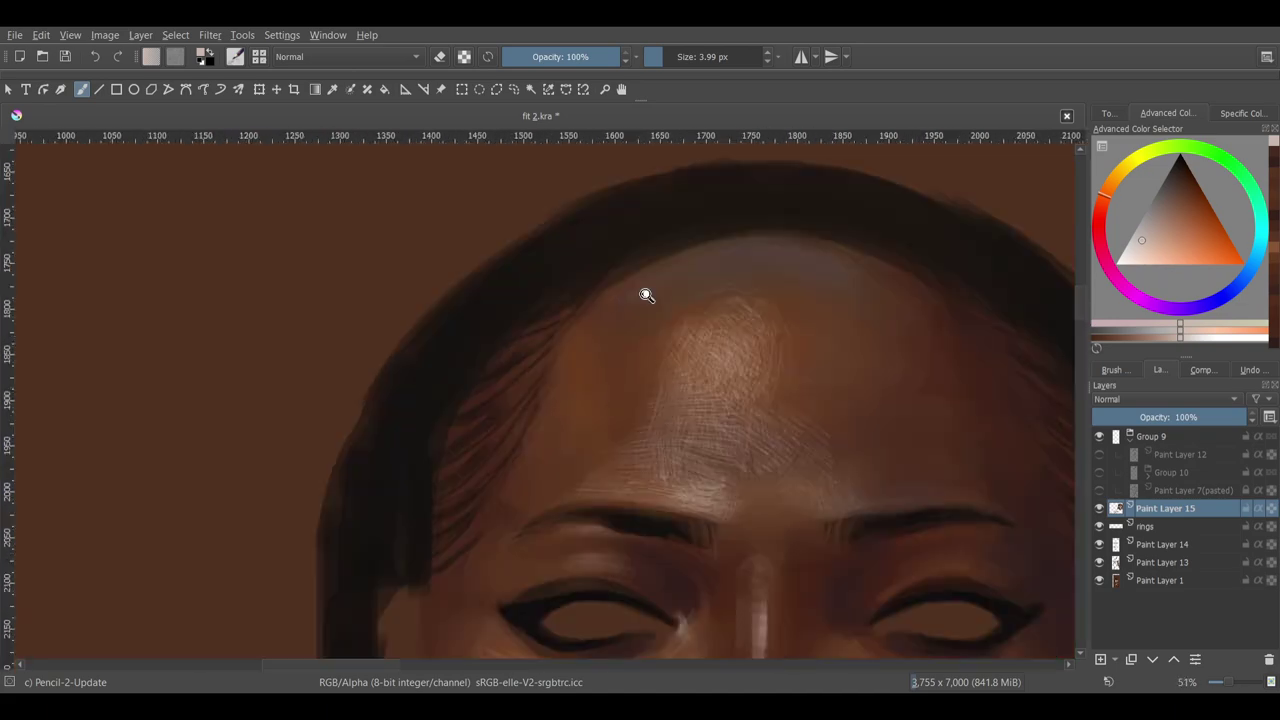
# - Densify the lower forehead crosshatching and taper its edges toward the outer right eyebrow and the area between the brows
pyautogui.scroll(1, 646, 295)
pyautogui.scroll(-1, 550, 501)
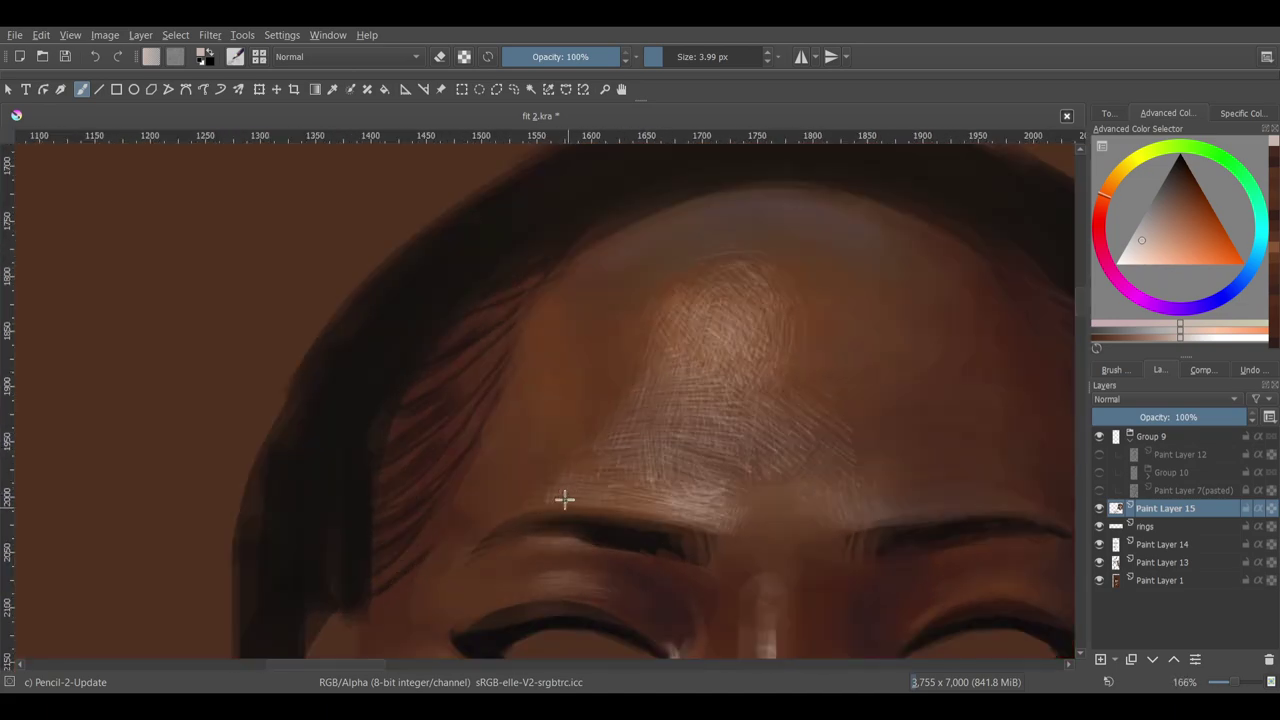
pyautogui.scroll(-7, 615, 490)
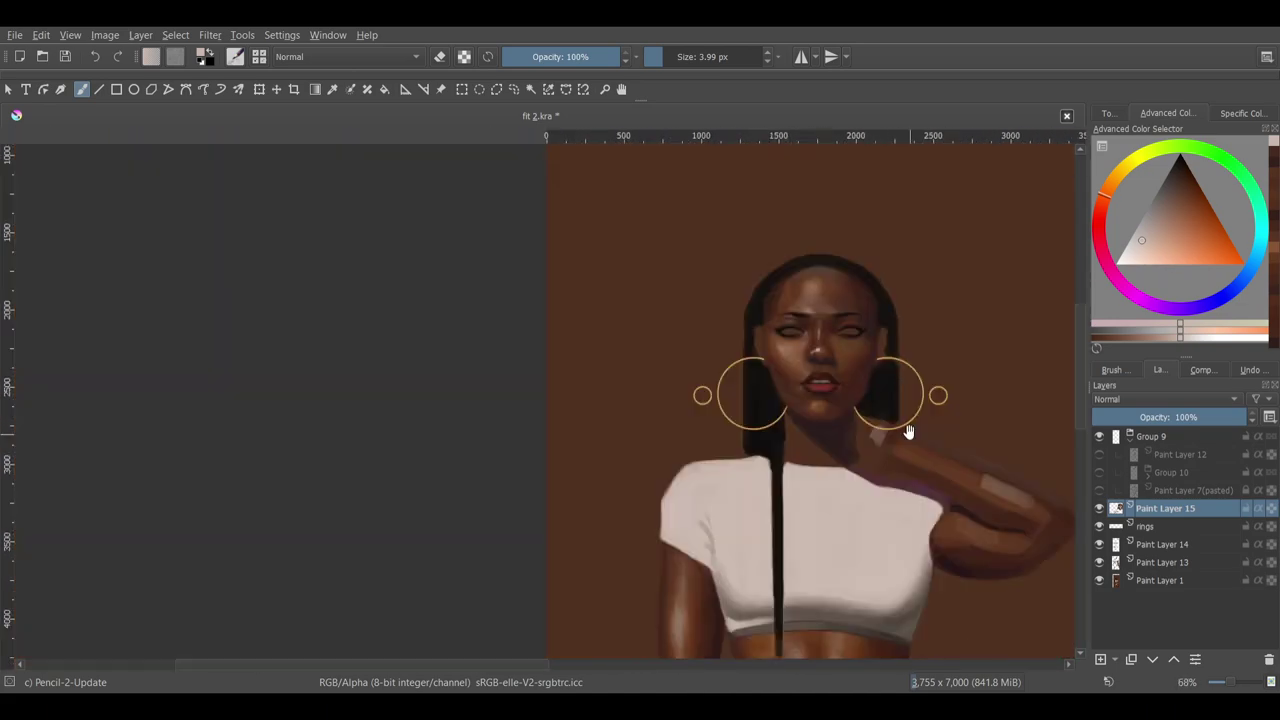
pyautogui.scroll(6, 702, 407)
pyautogui.scroll(2, 636, 459)
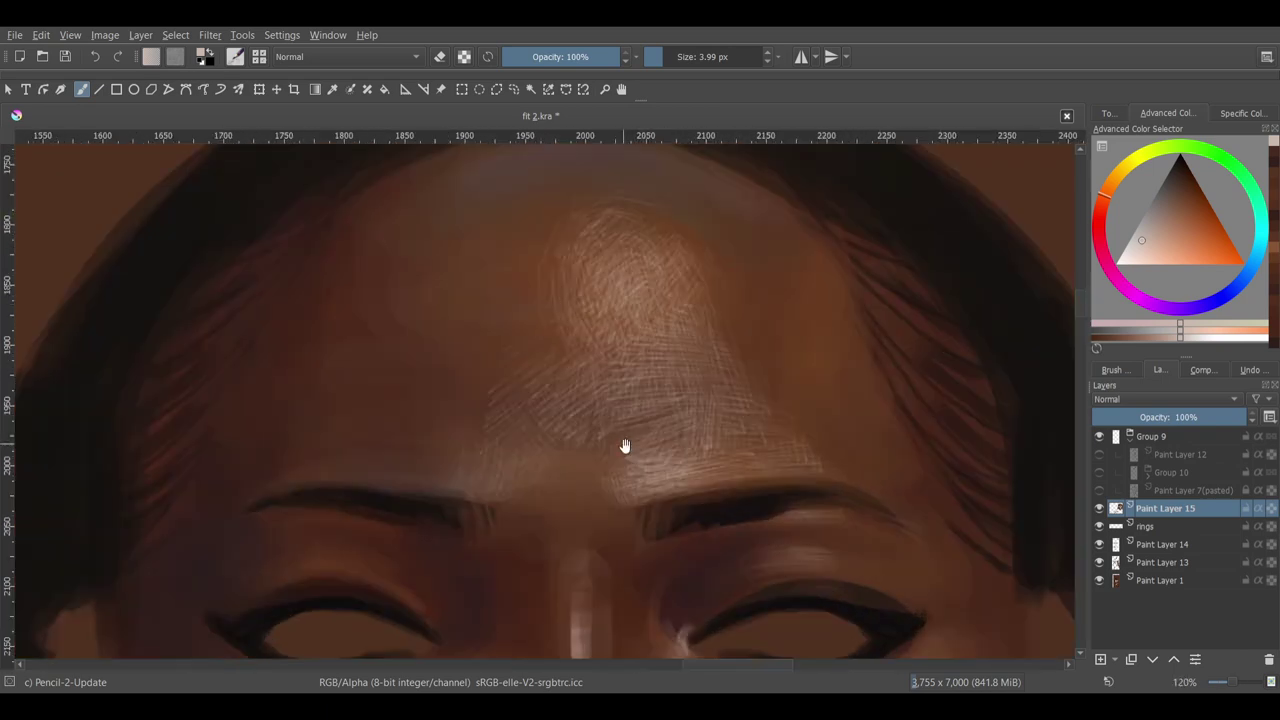
pyautogui.scroll(-3, 686, 468)
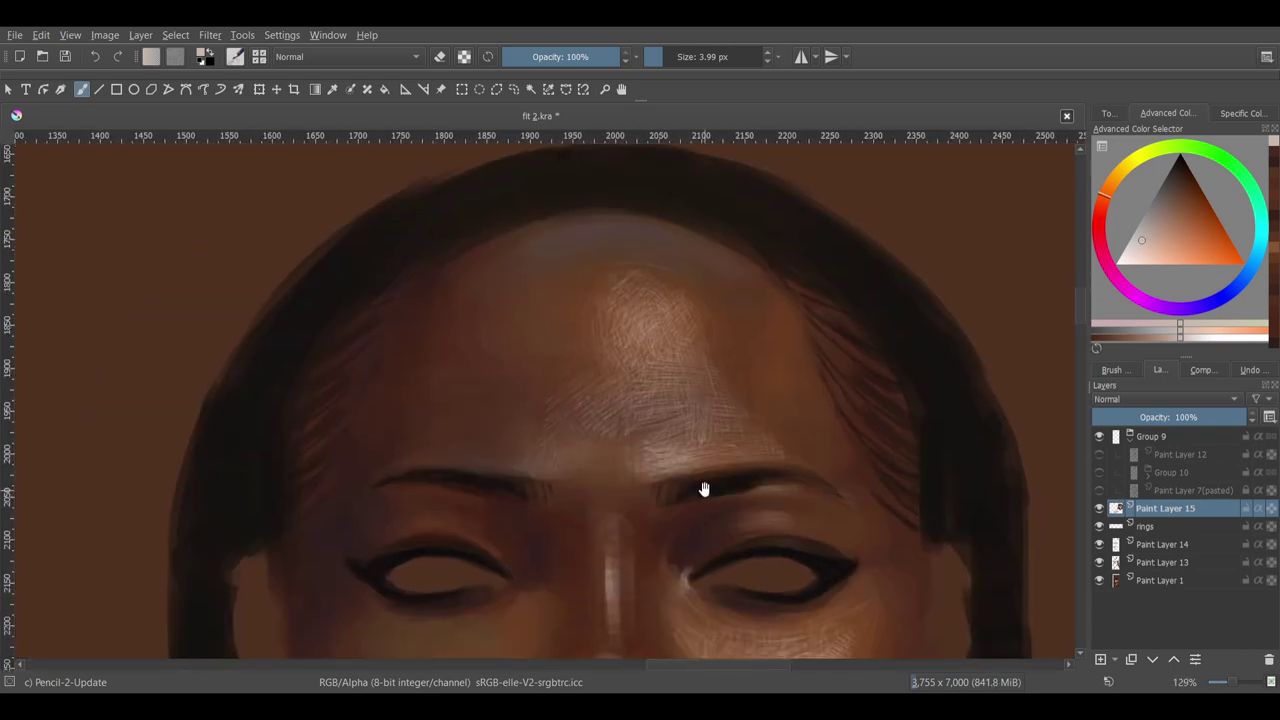
# - Extend the forehead hatching toward the left eyebrow with fine strokes, sampling a brown to blend its edge at 3.99 px
pyautogui.press('4')
pyautogui.press('4')
pyautogui.press('4')
pyautogui.scroll(2, 612, 373)
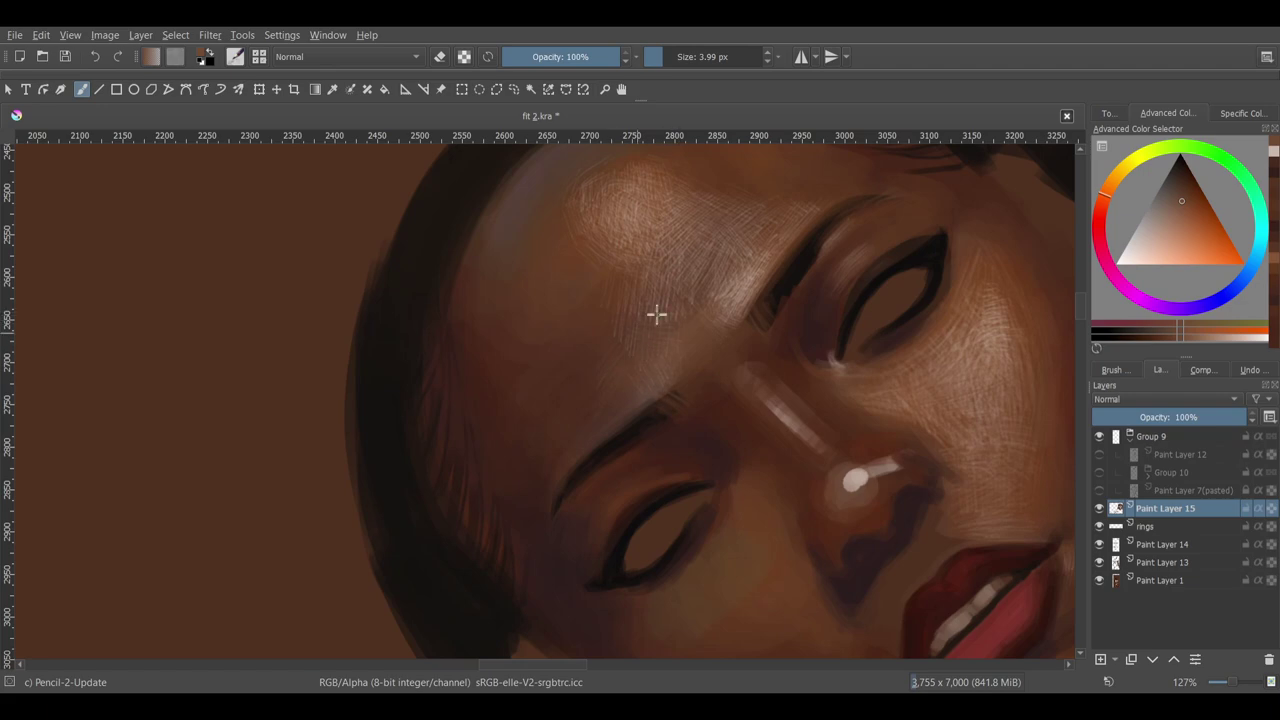
pyautogui.press('5')
pyautogui.press('4')
pyautogui.press('4')
pyautogui.press('4')
pyautogui.scroll(1, 601, 424)
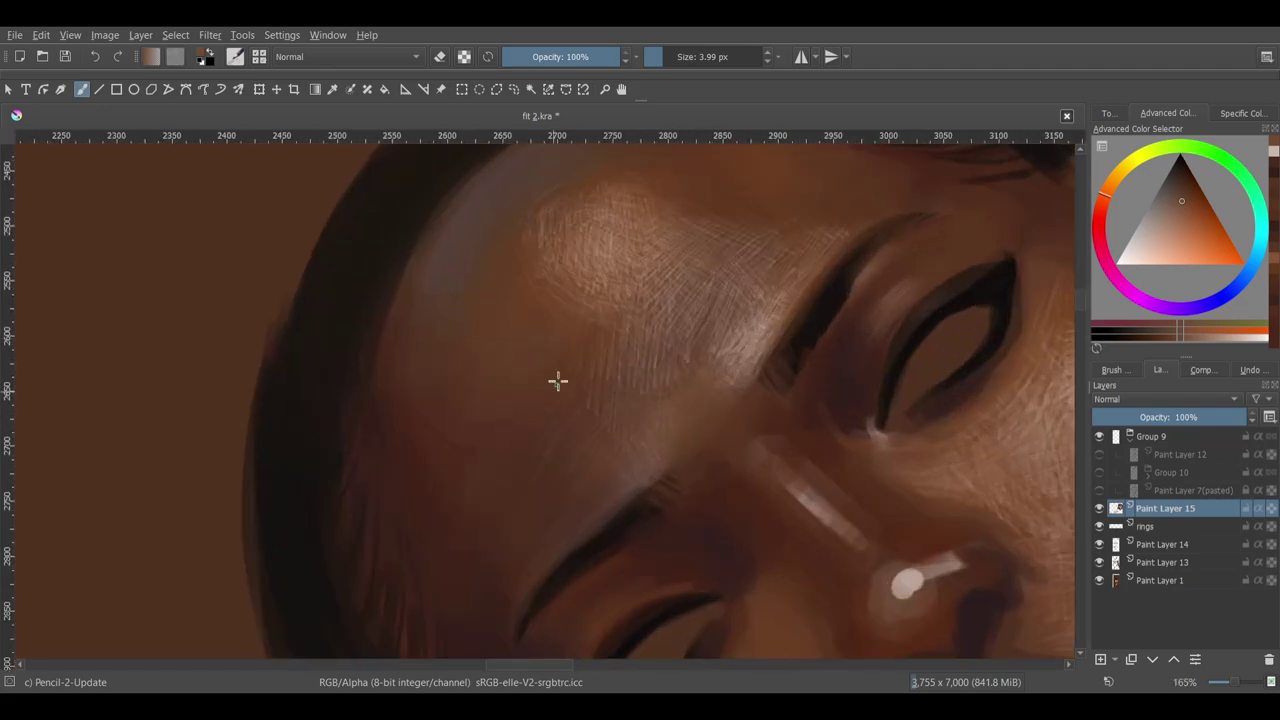
pyautogui.press('5')
pyautogui.scroll(-3, 557, 380)
pyautogui.scroll(3, 749, 354)
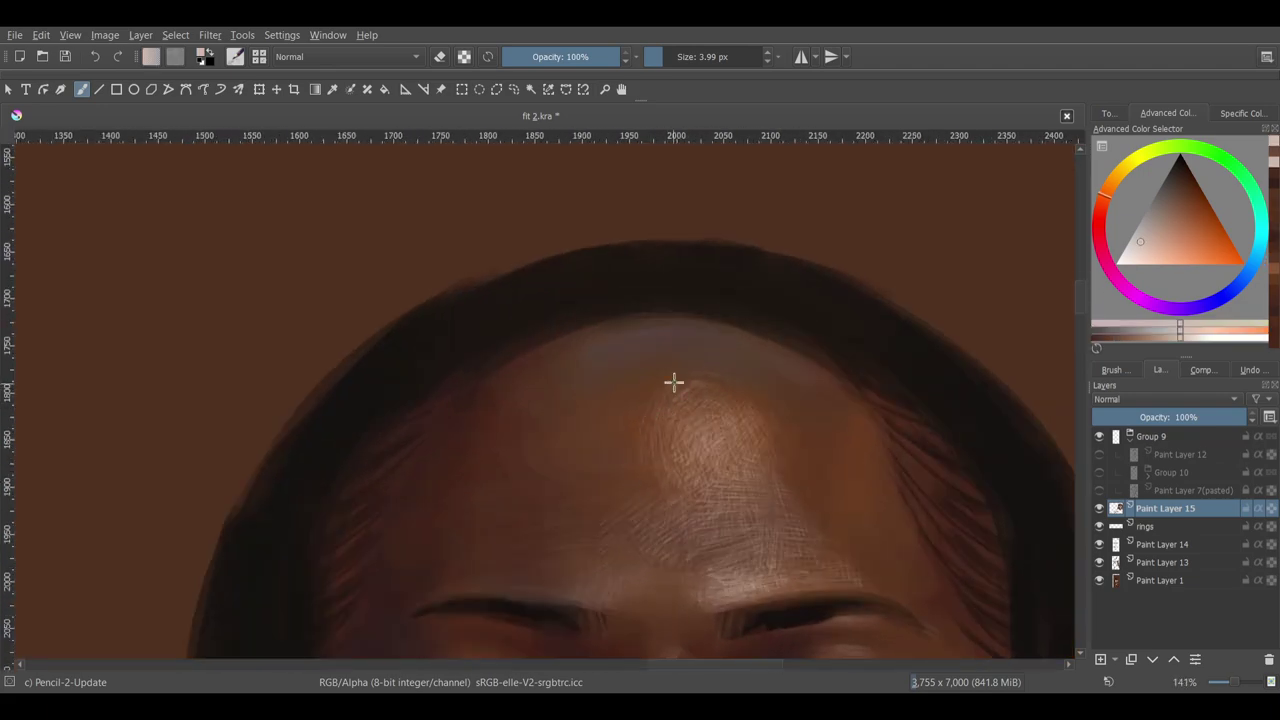
# - Add fine curved light-beige strokes around the outer edge of the rounded upper forehead highlight at 3.99 px
pyautogui.press('4')
pyautogui.press('4')
pyautogui.press('4')
pyautogui.press('4')
pyautogui.press('4')
pyautogui.press('4')
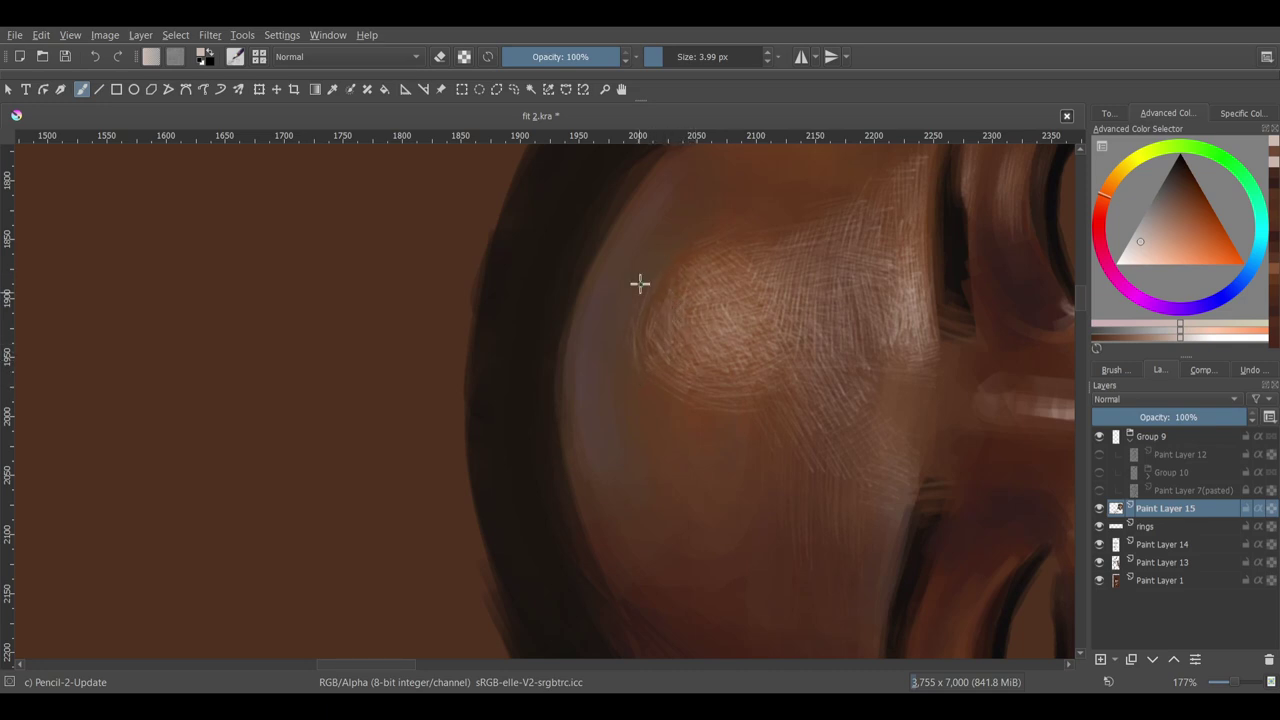
pyautogui.press('5')
pyautogui.scroll(-1, 527, 346)
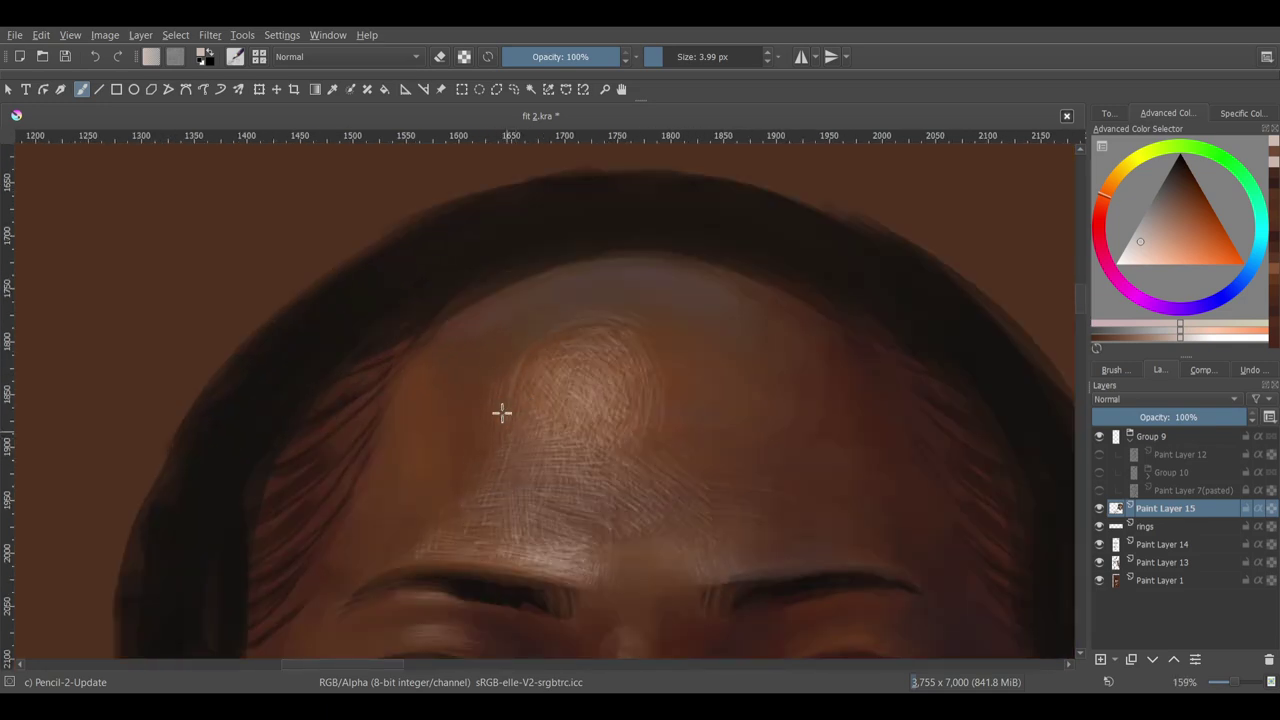
# - Soften both sides of the forehead highlight with sparse, fine light-beige strokes fading into the darker skin
pyautogui.scroll(-3, 484, 437)
pyautogui.scroll(3, 606, 343)
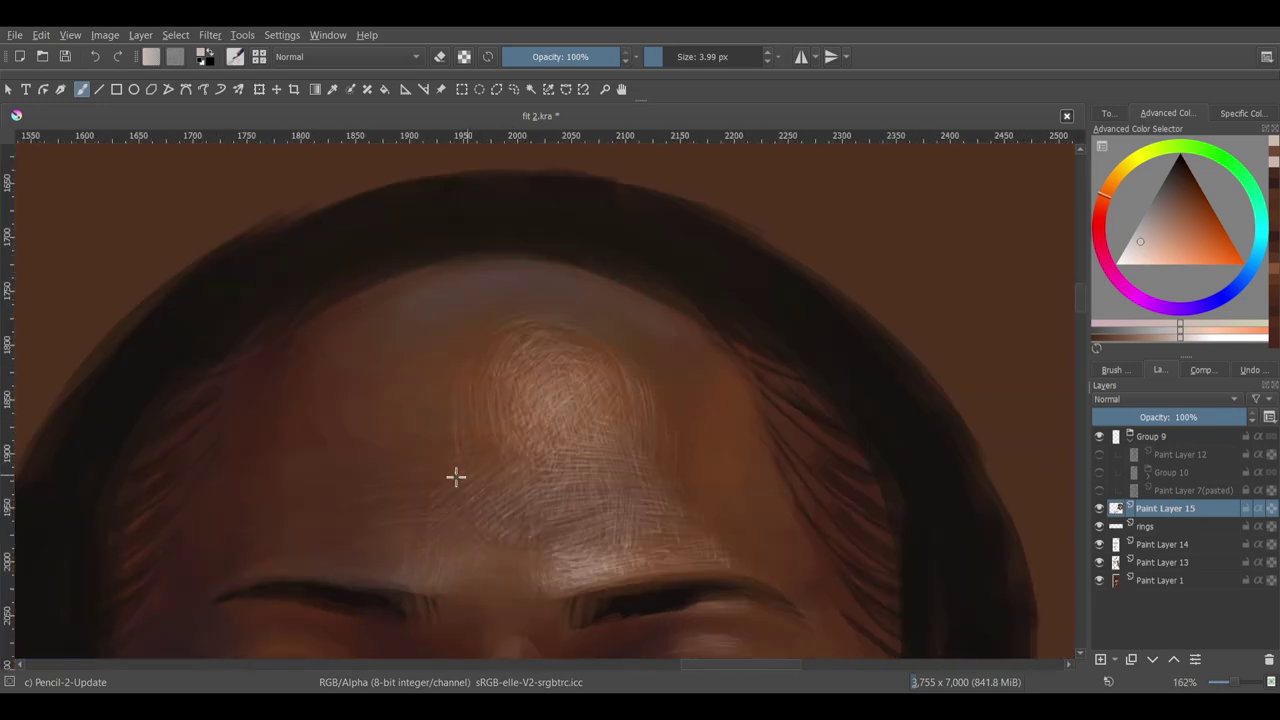
pyautogui.scroll(-3, 455, 477)
pyautogui.scroll(3, 604, 421)
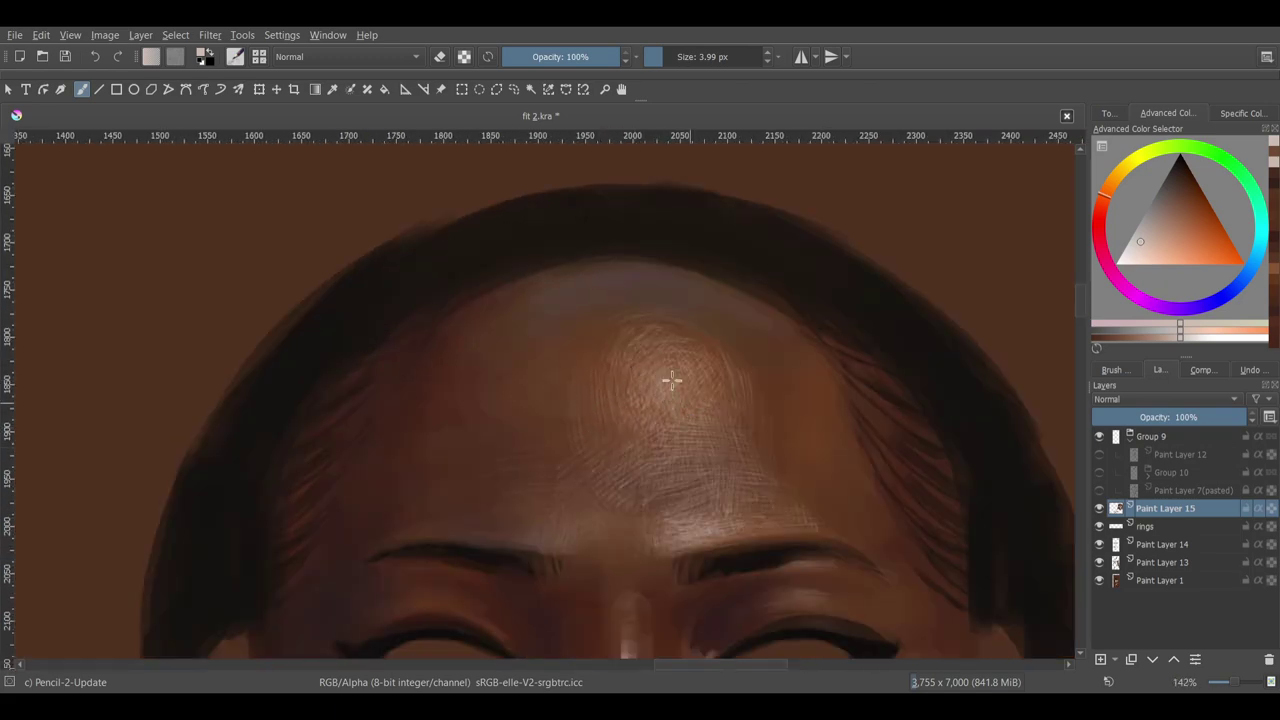
pyautogui.scroll(-4, 694, 397)
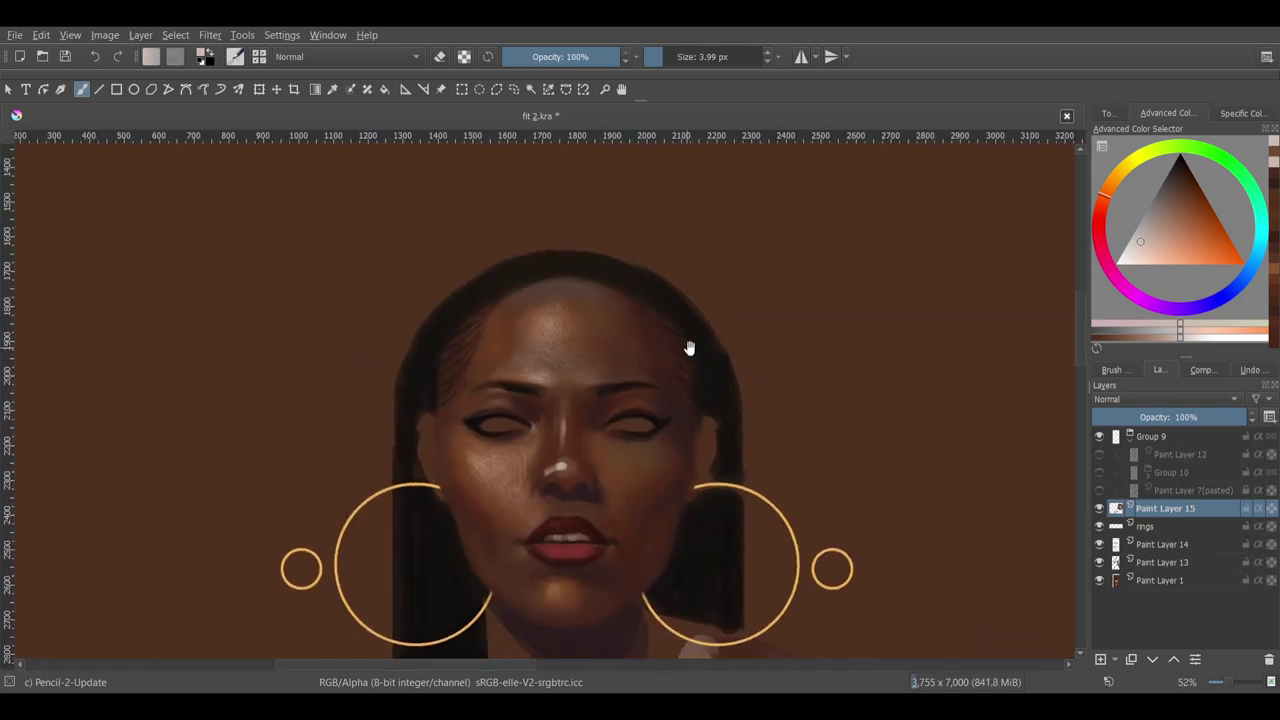
# - Feather the upper edge and sides of the rounded forehead highlight with more fine, curved light-beige strokes at 3.99 px
pyautogui.scroll(4, 777, 449)
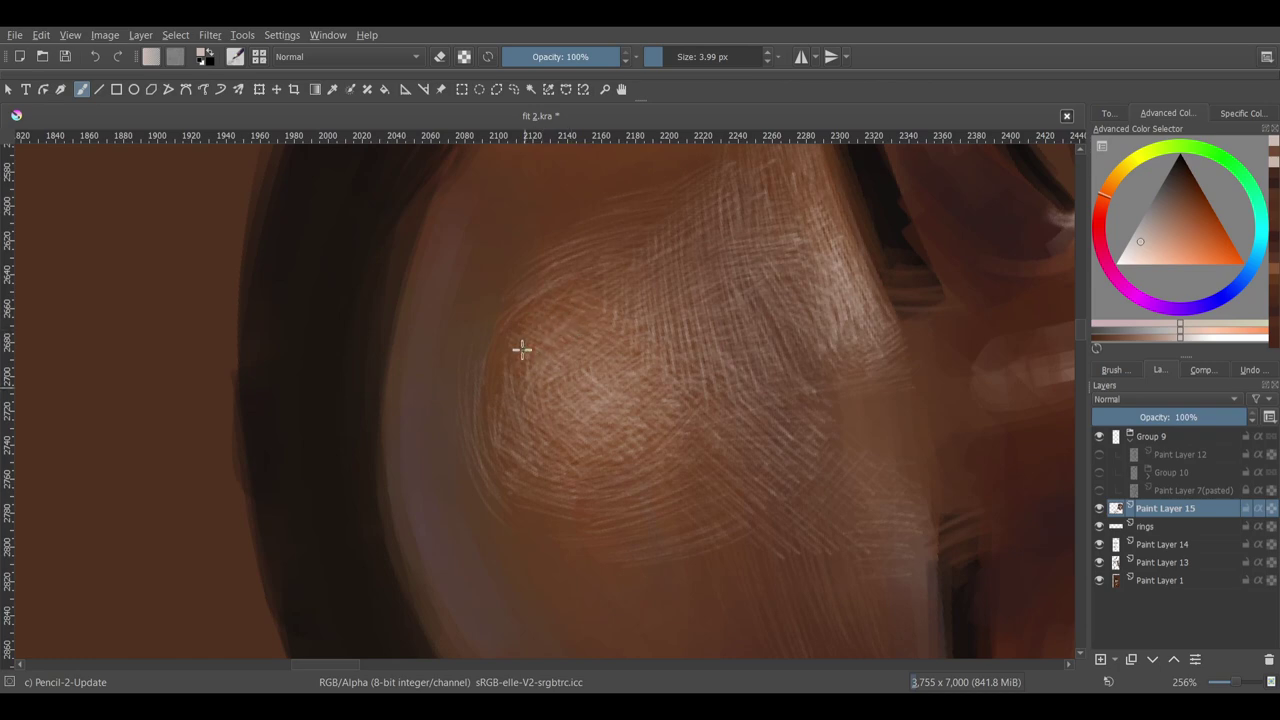
pyautogui.scroll(-3, 644, 369)
pyautogui.scroll(3, 537, 409)
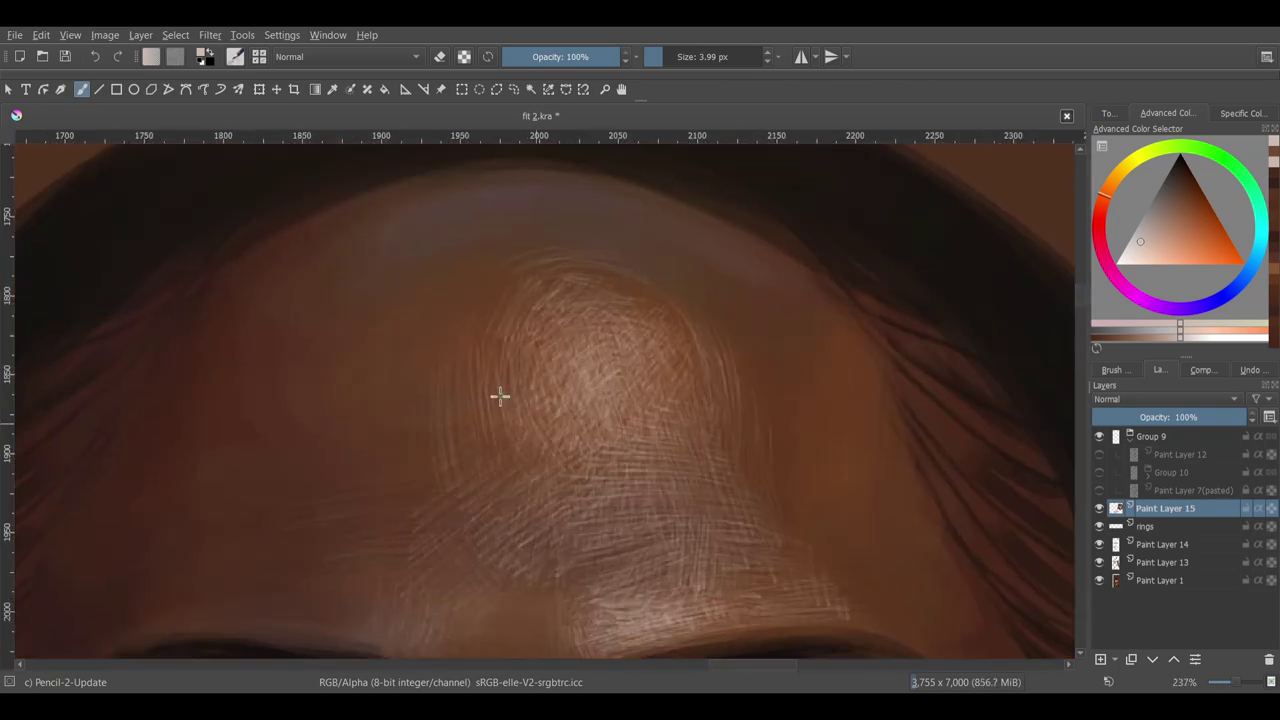
pyautogui.scroll(-3, 573, 450)
pyautogui.scroll(-5, 466, 409)
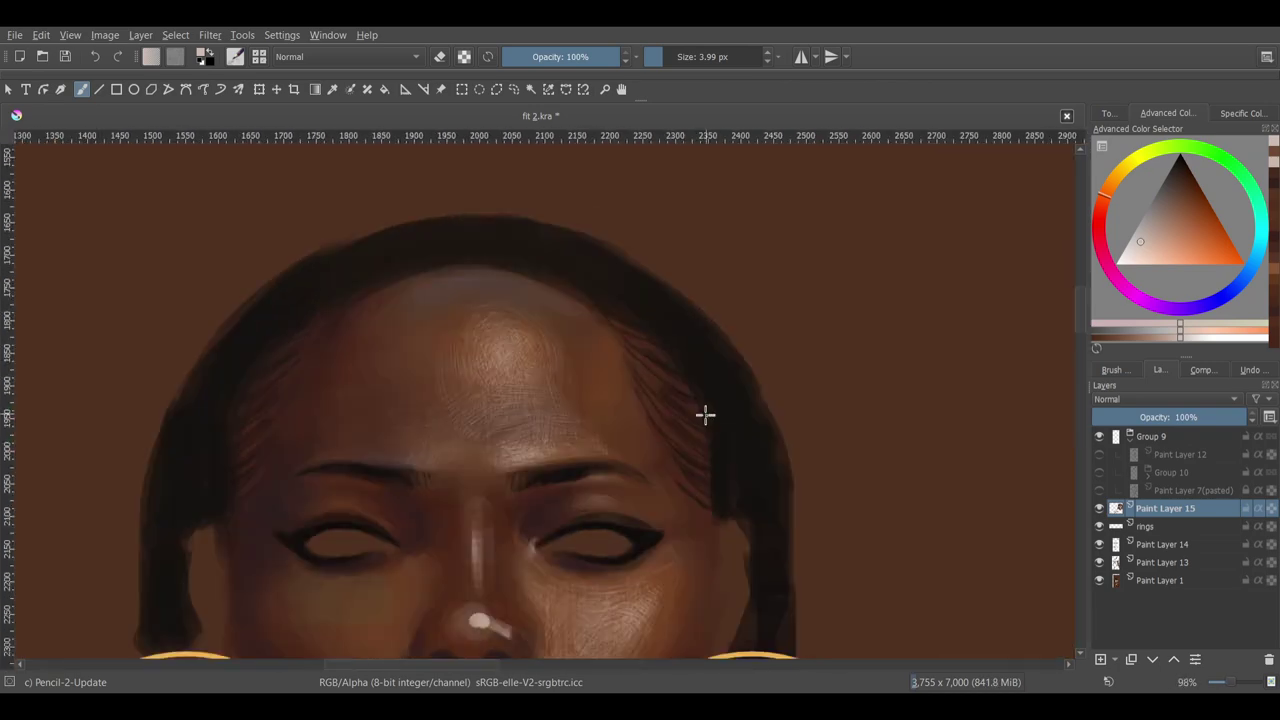
pyautogui.moveTo(905, 459); pyautogui.dragTo(902, 462)
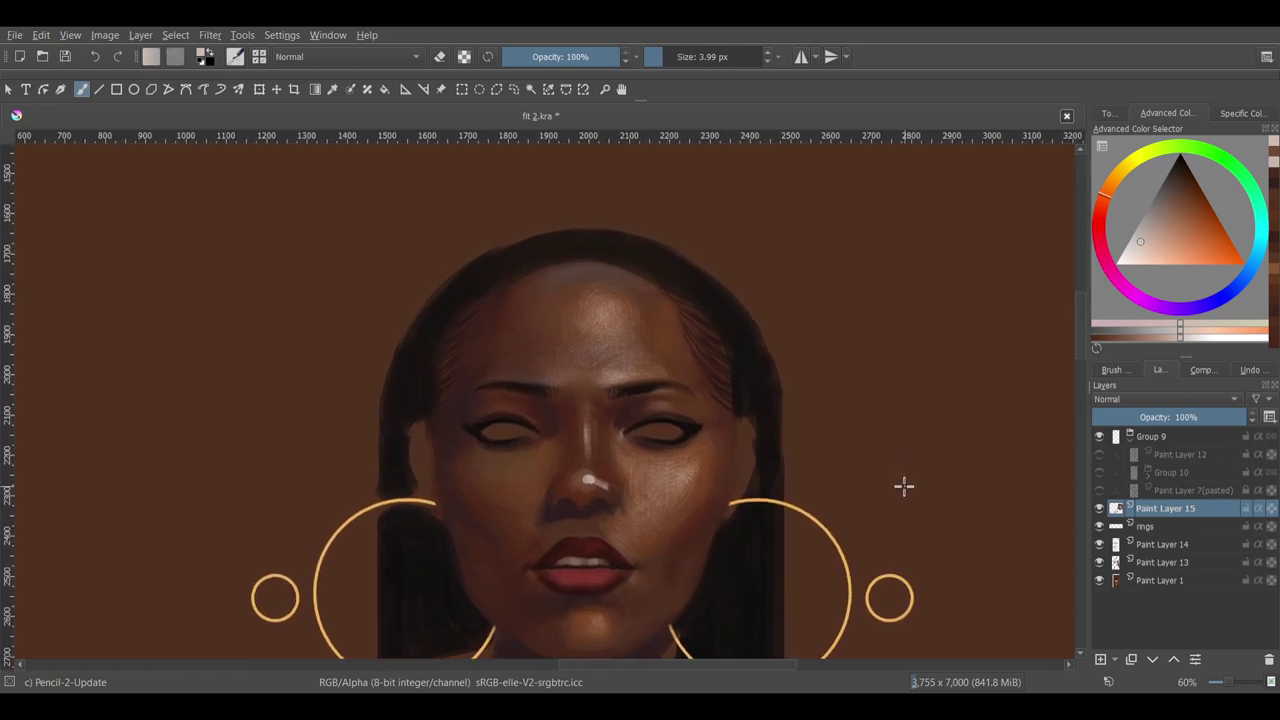
pyautogui.moveTo(904, 510); pyautogui.dragTo(866, 380)
# - Soften the lower forehead highlight between the eyebrows with Airbrush Soft at 96.45 px and 82% opacity
pyautogui.scroll(3, 536, 402)
pyautogui.press('5')
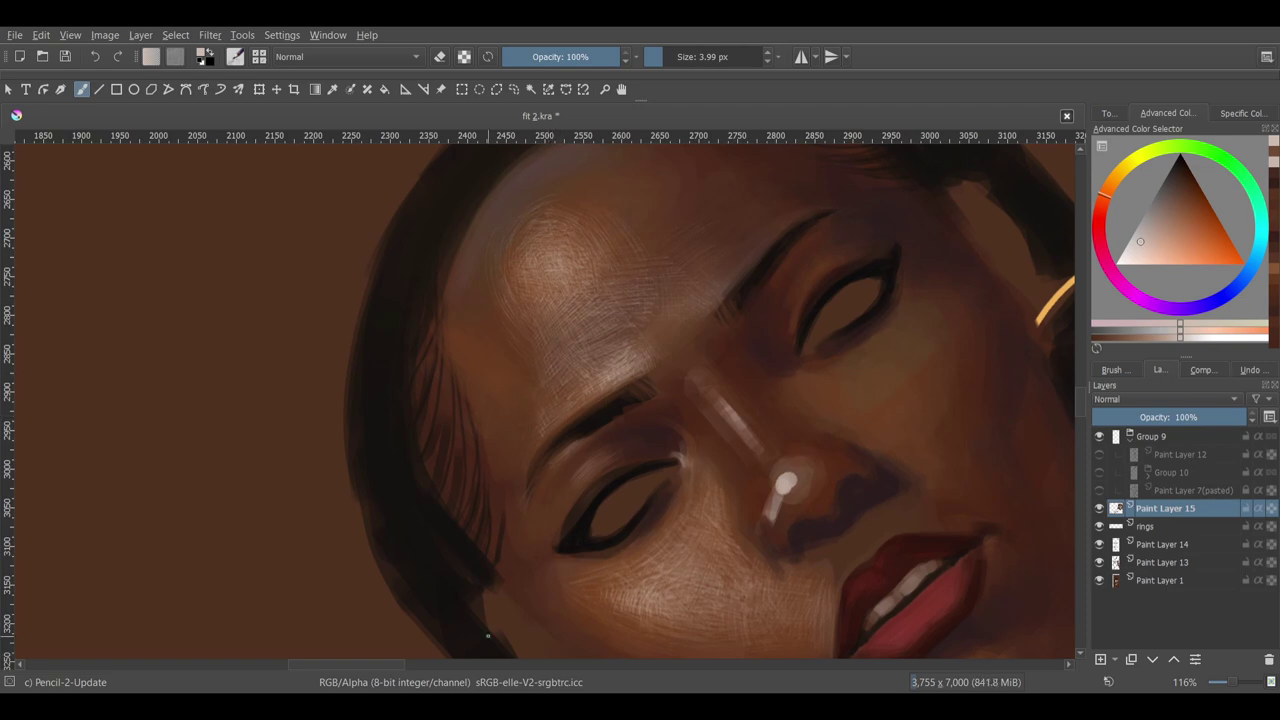
pyautogui.press('5')
pyautogui.rightClick(680, 403)
pyautogui.click(583, 386)
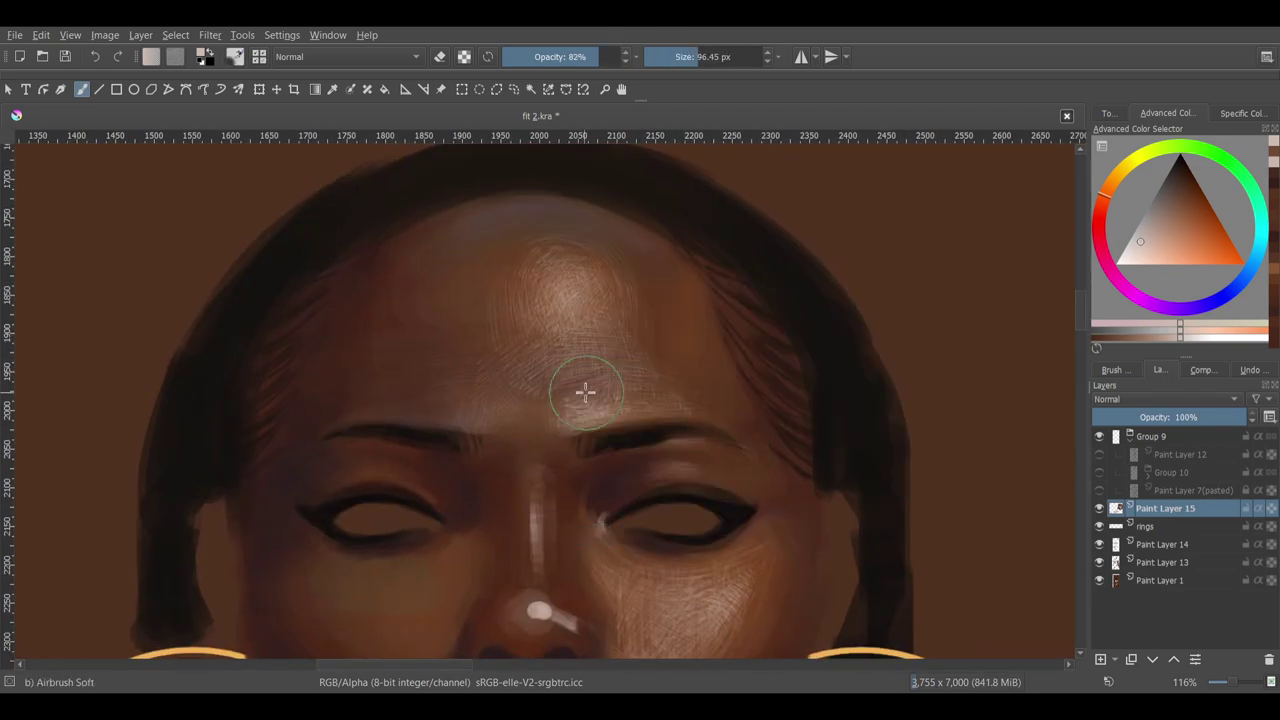
pyautogui.scroll(-4, 671, 400)
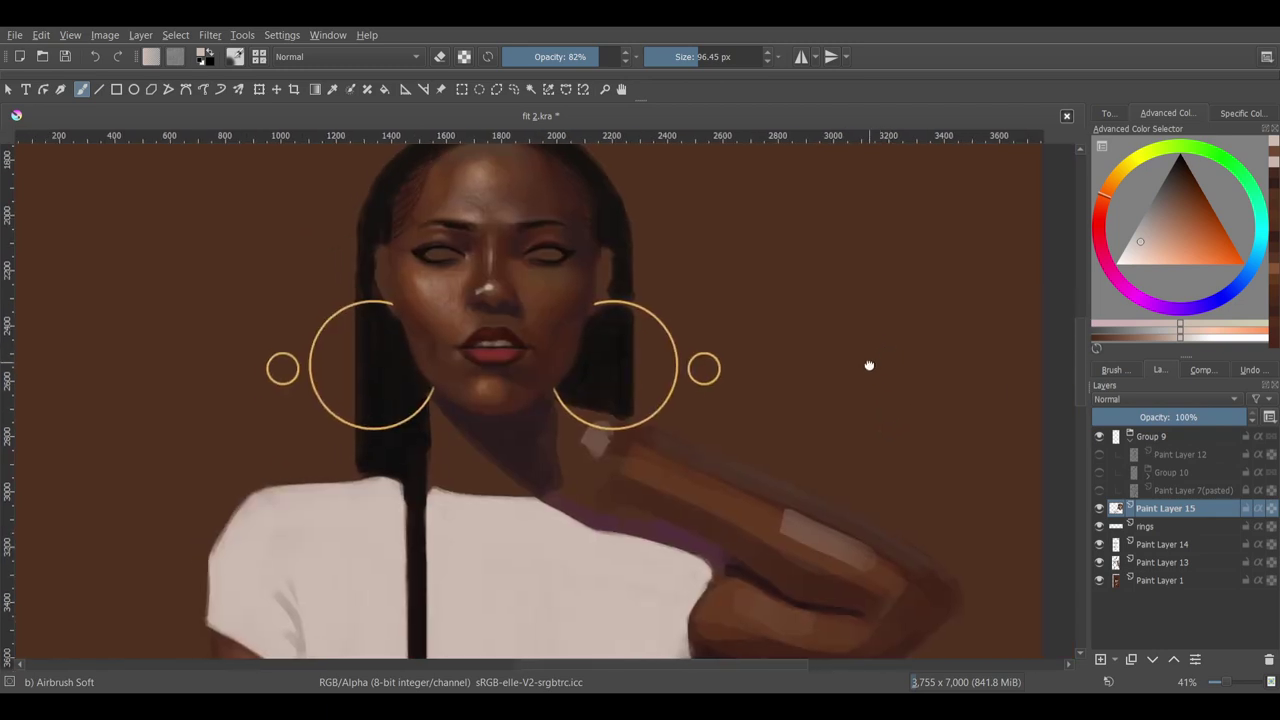
# - Blend the hatching above the nose bridge with fine strokes in a sampled brown, using Pencil-2 at 3.99 px
pyautogui.scroll(5, 869, 363)
pyautogui.rightClick(705, 315)
pyautogui.click(658, 376)
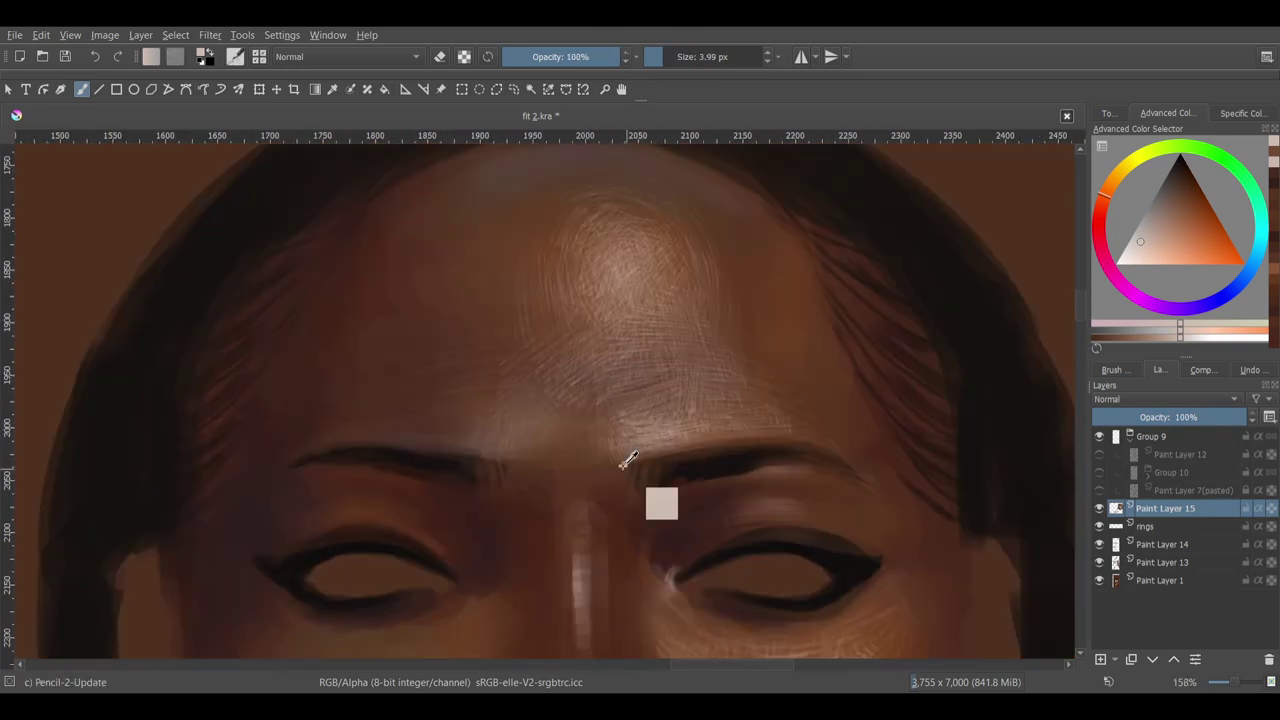
pyautogui.keyDown('ctrl'); pyautogui.click(614, 471); pyautogui.keyUp('ctrl')
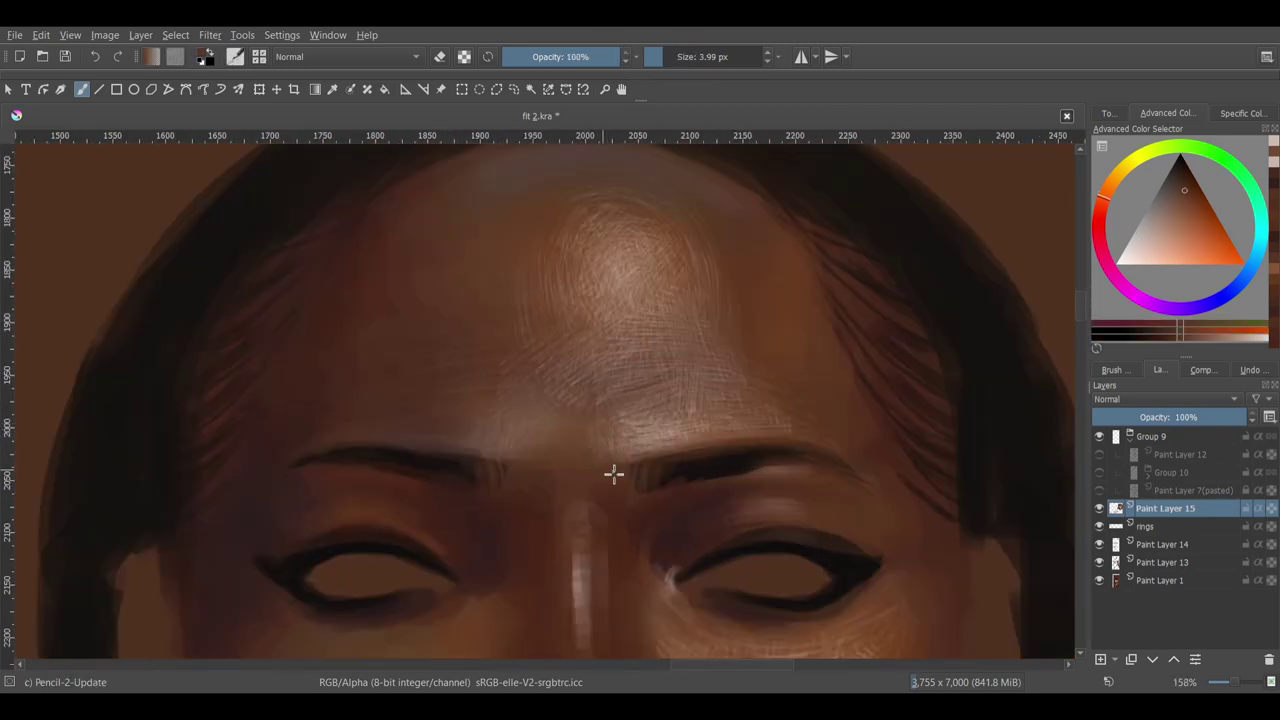
pyautogui.moveTo(614, 471); pyautogui.dragTo(605, 395)
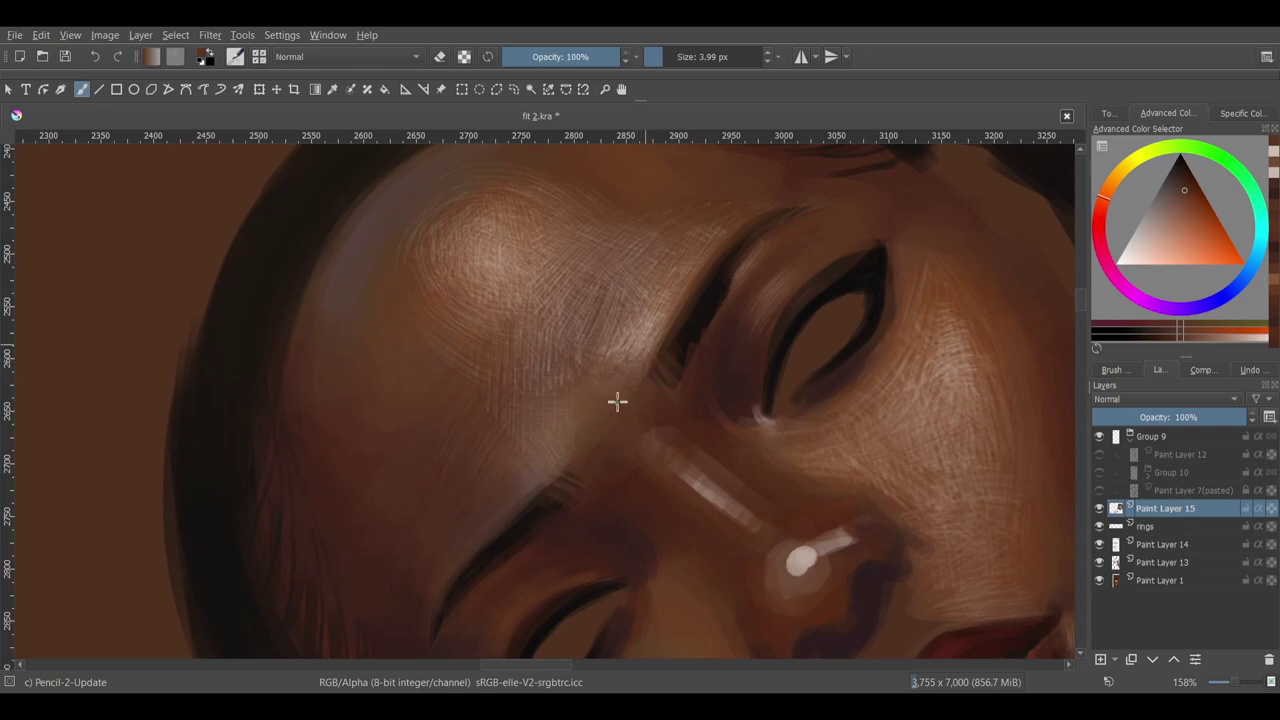
pyautogui.press('5')
pyautogui.scroll(-4, 786, 320)
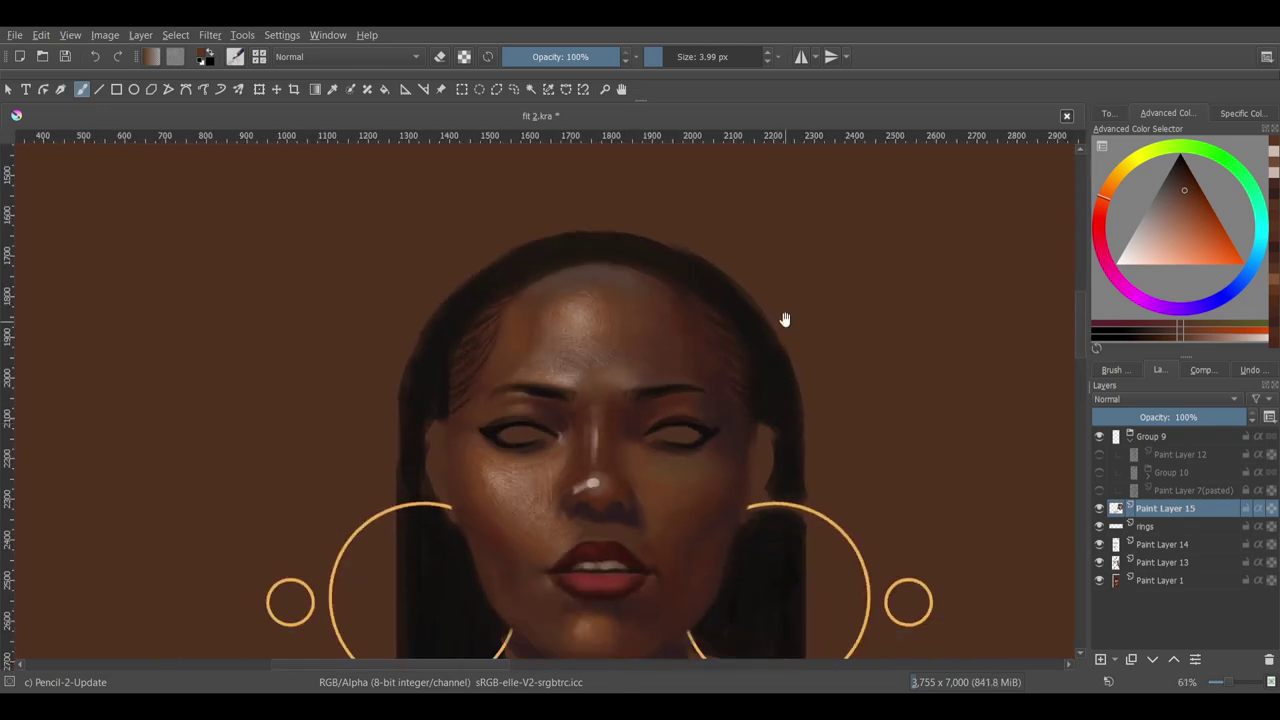
pyautogui.scroll(5, 727, 466)
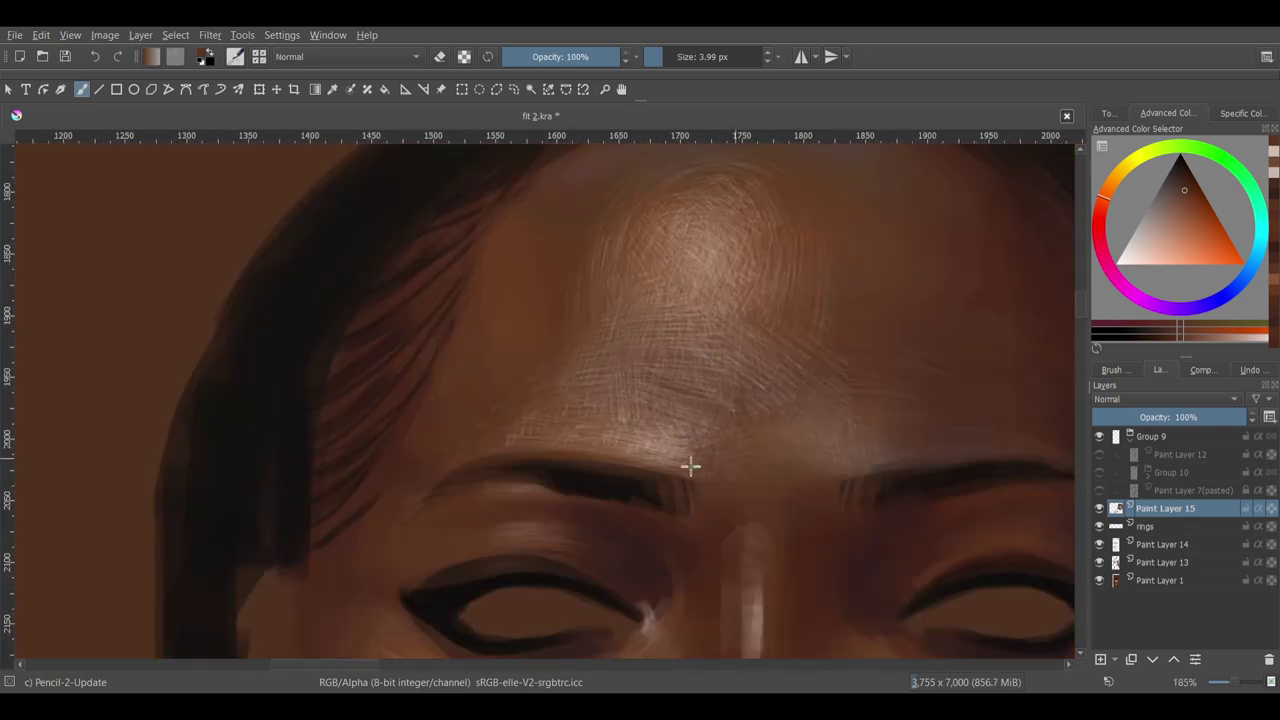
pyautogui.scroll(-6, 790, 434)
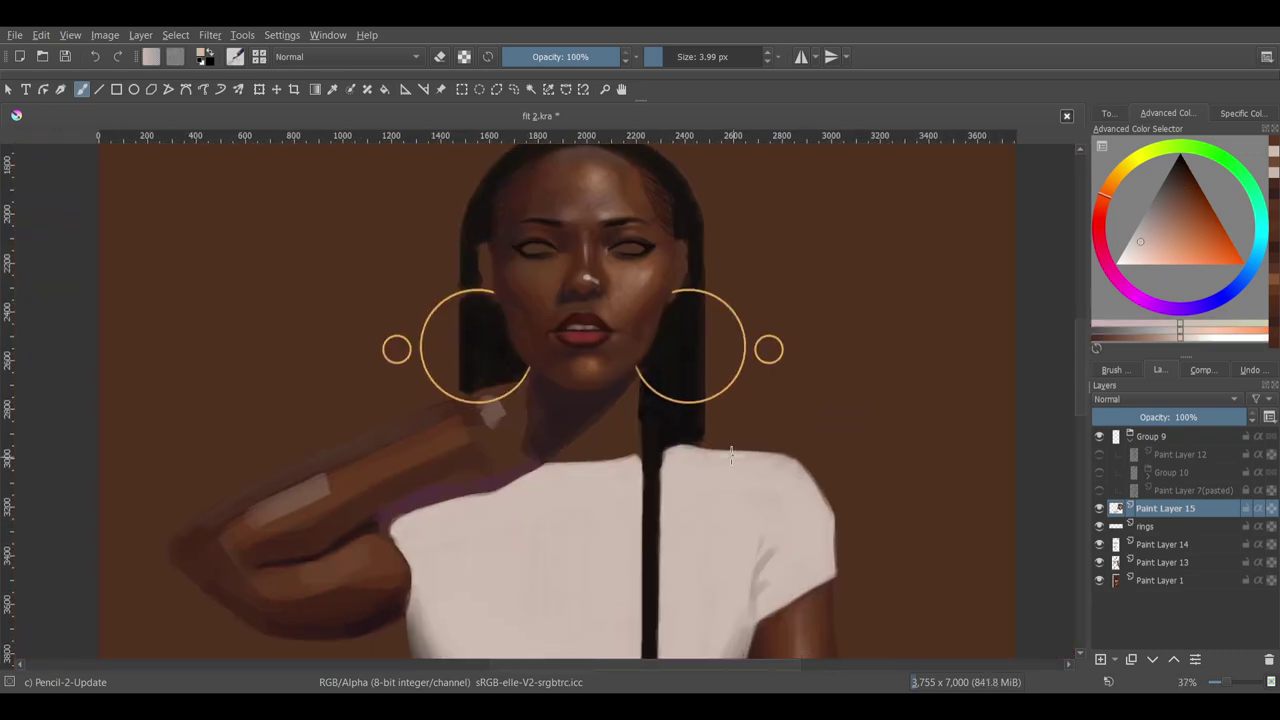
# - Hatch the dimmer highlight above the left eyebrow's inner end with fine light-beige strokes at 3.99 px
pyautogui.scroll(5, 742, 441)
pyautogui.scroll(1, 742, 441)
pyautogui.scroll(1, 507, 477)
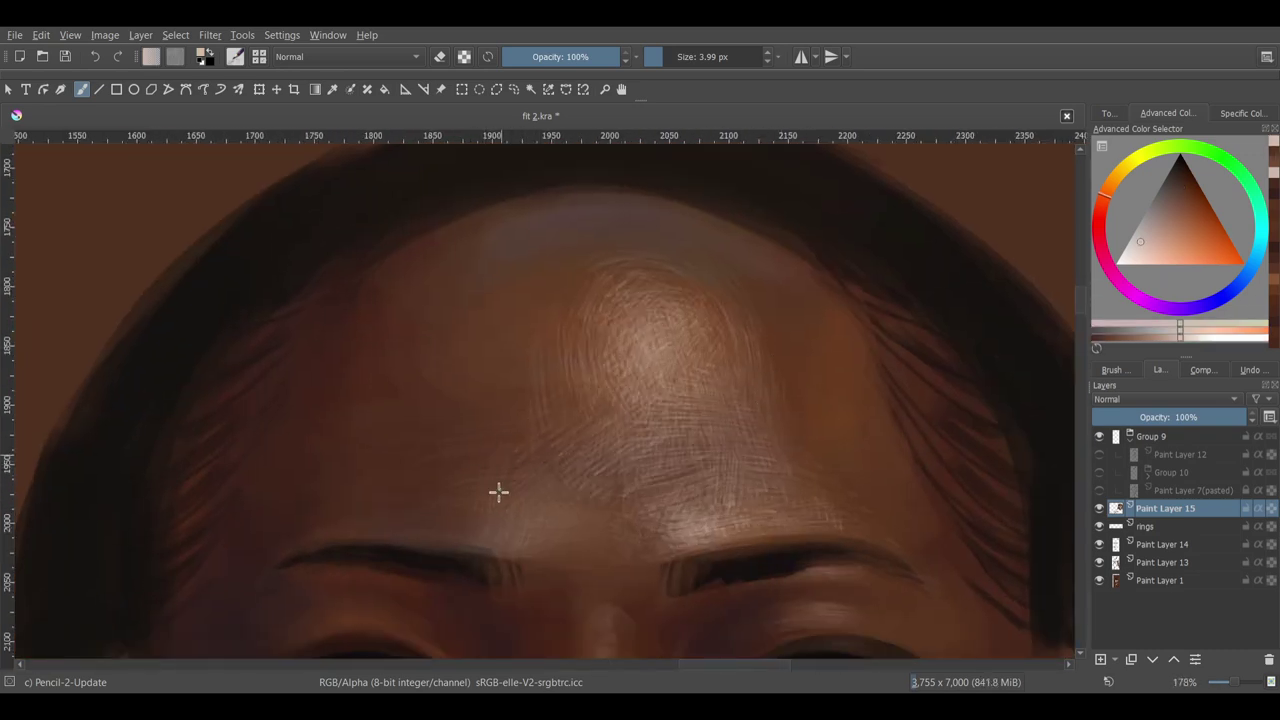
pyautogui.scroll(-4, 651, 451)
pyautogui.press('6')
pyautogui.scroll(4, 737, 300)
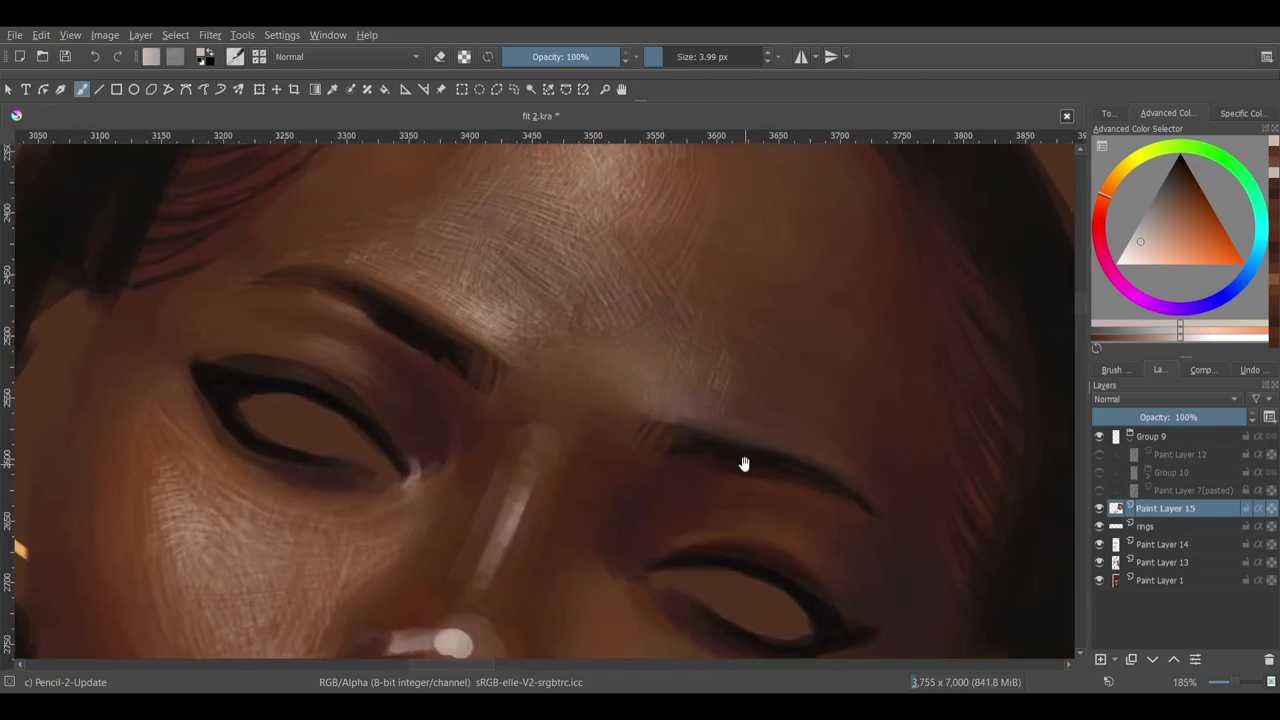
pyautogui.moveTo(748, 472); pyautogui.dragTo(699, 368)
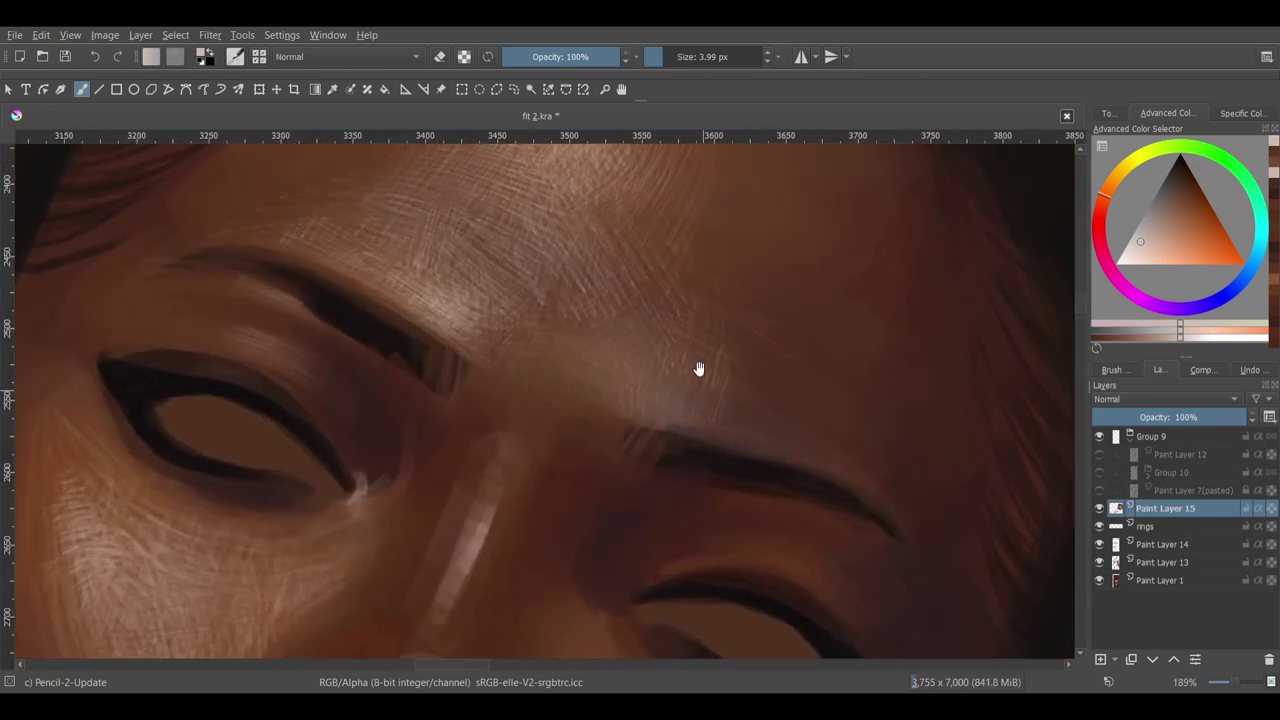
# - Extend the light-beige hatching outward along the upper edge of the left eyebrow, fading it into the darker forehead
pyautogui.scroll(-4, 663, 406)
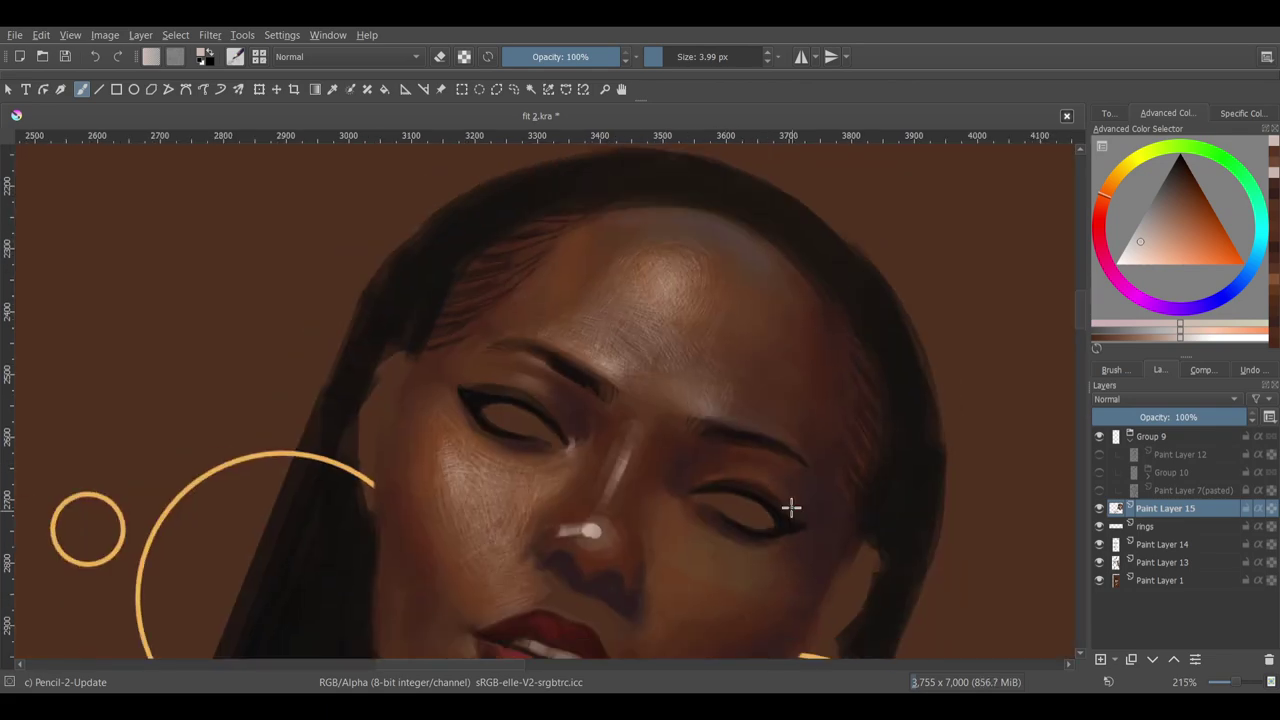
pyautogui.press('6')
pyautogui.scroll(4, 523, 349)
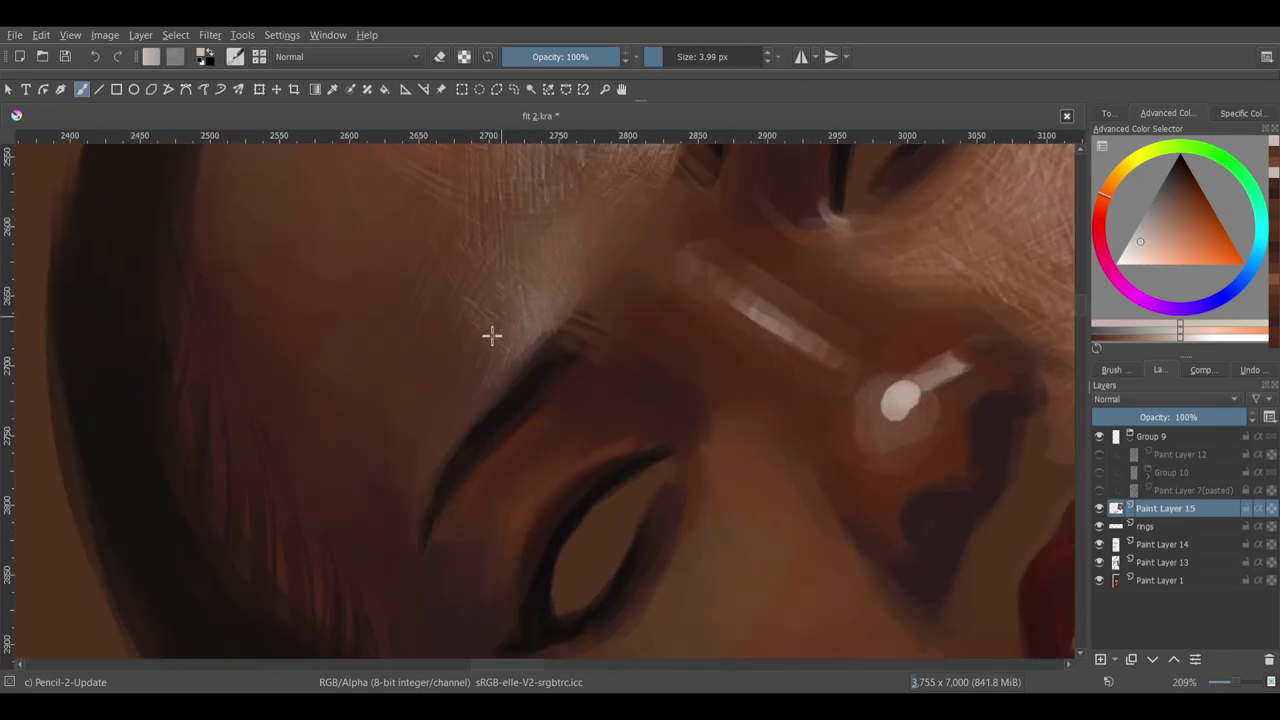
pyautogui.press('5')
pyautogui.scroll(-6, 734, 371)
pyautogui.press('m')
pyautogui.scroll(-2, 886, 342)
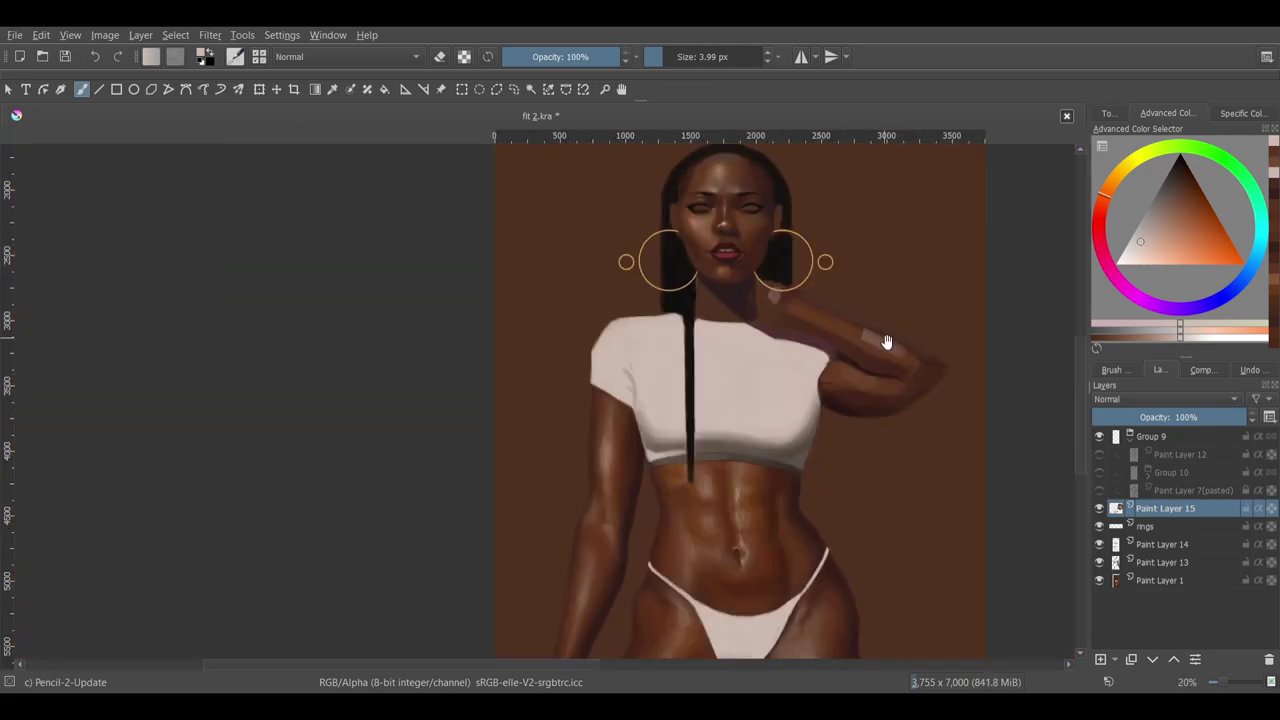
pyautogui.scroll(6, 886, 342)
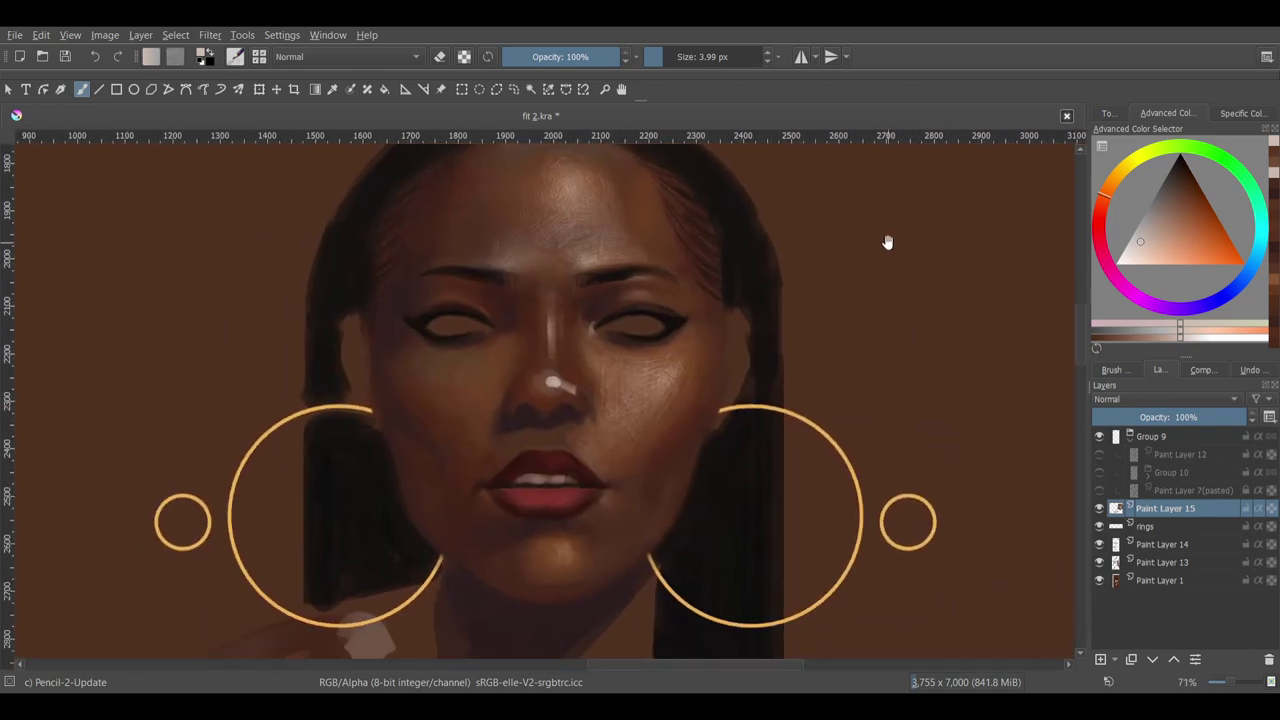
# - Refine the skin shading between the nose and upper lip in sampled browns with Basic-6 Details at 19.46 px
pyautogui.scroll(2, 565, 470)
pyautogui.press('/')
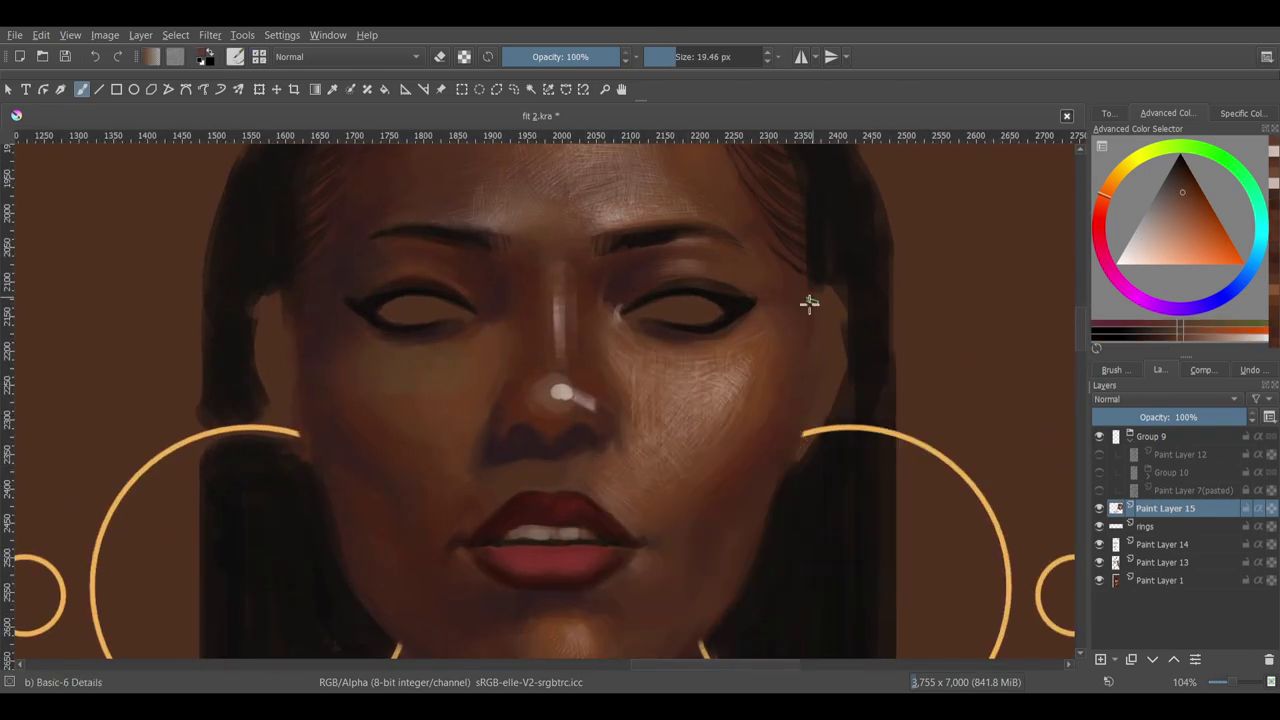
pyautogui.scroll(1, 571, 428)
pyautogui.scroll(-1, 555, 450)
pyautogui.scroll(1, 587, 440)
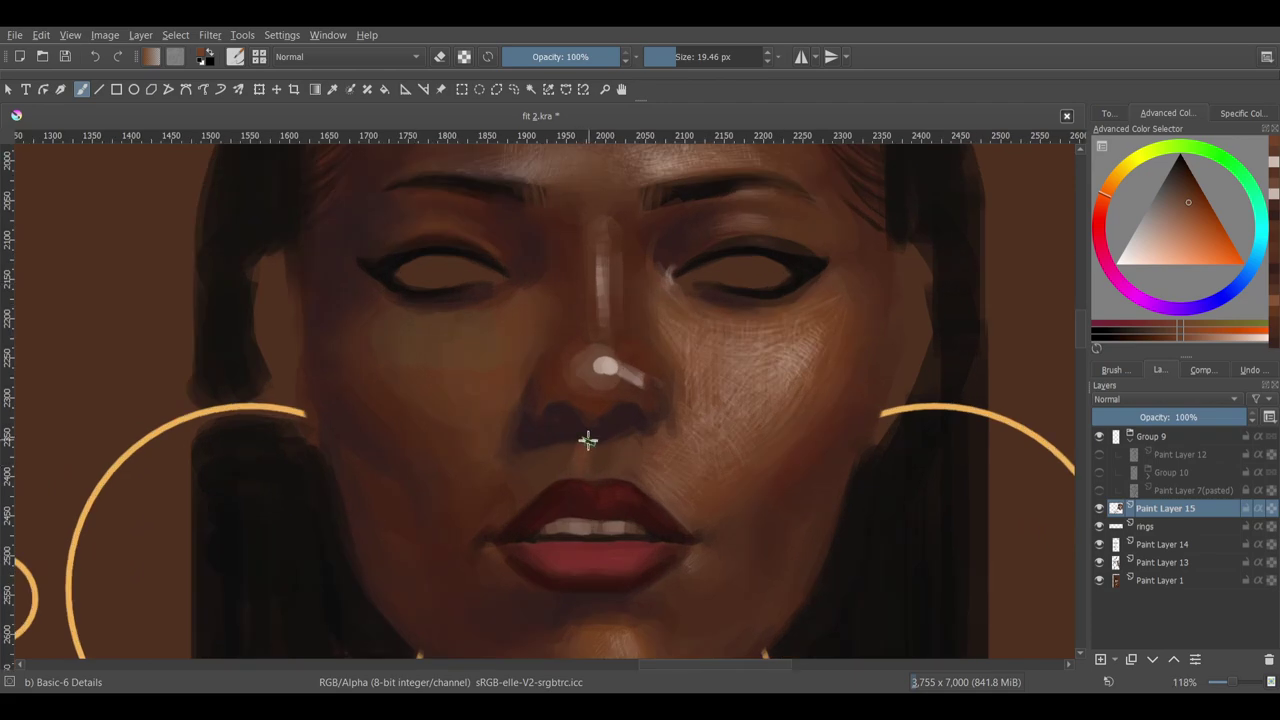
pyautogui.moveTo(568, 467); pyautogui.dragTo(578, 443)
# - Smooth the shaded left cheek beside the nose with sampled browns, enlarging the brush to 31.95 and 46.83 px
pyautogui.press(']')
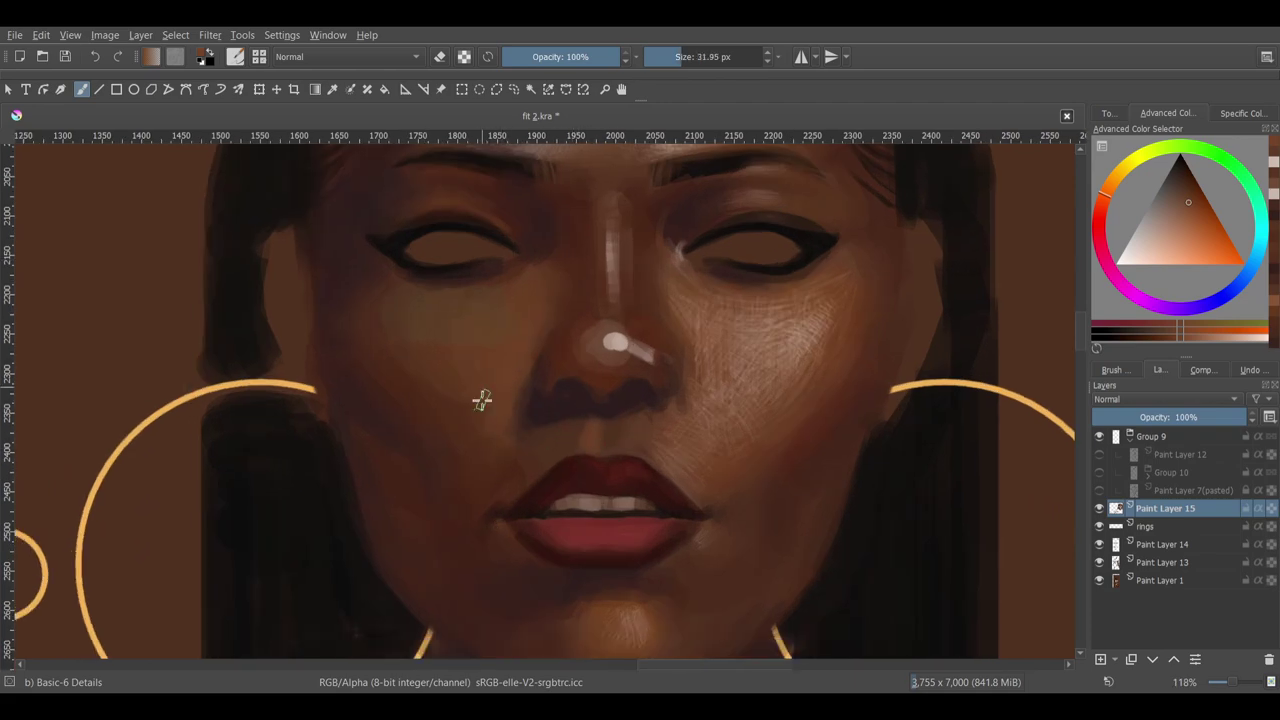
pyautogui.scroll(-1, 480, 400)
pyautogui.press(']')
pyautogui.scroll(-2, 686, 471)
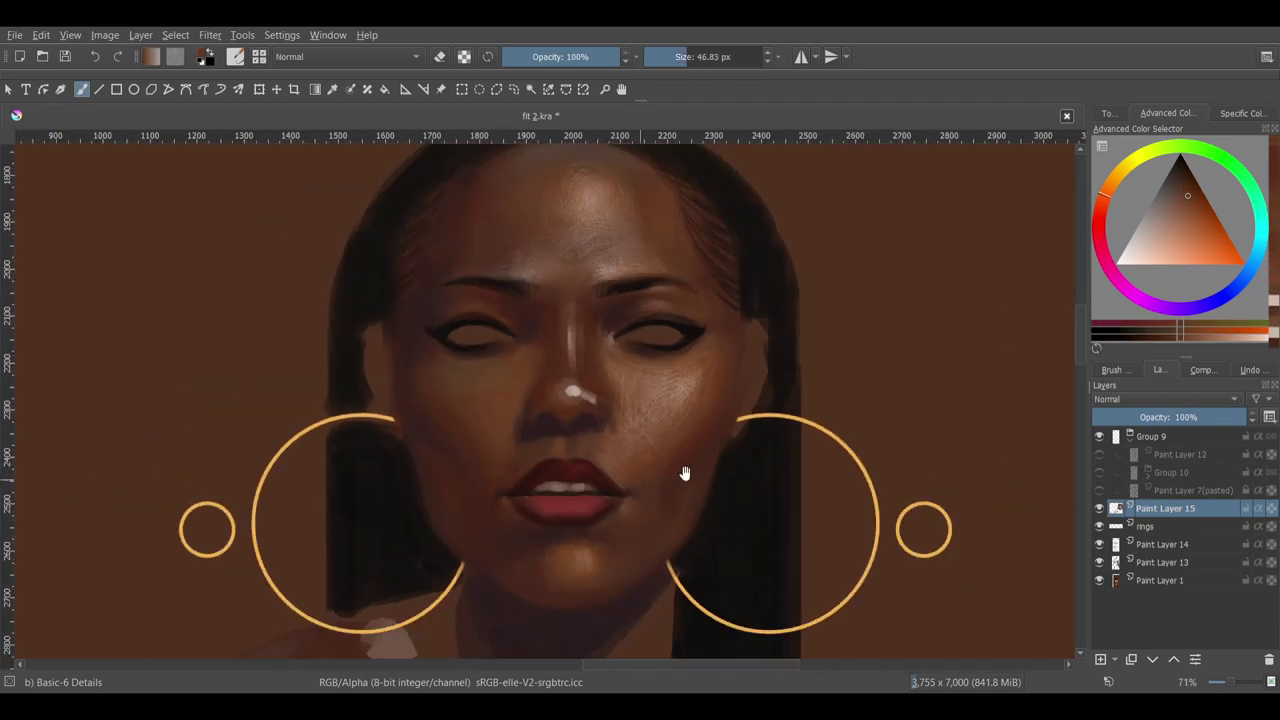
pyautogui.scroll(-1, 814, 463)
pyautogui.scroll(3, 553, 403)
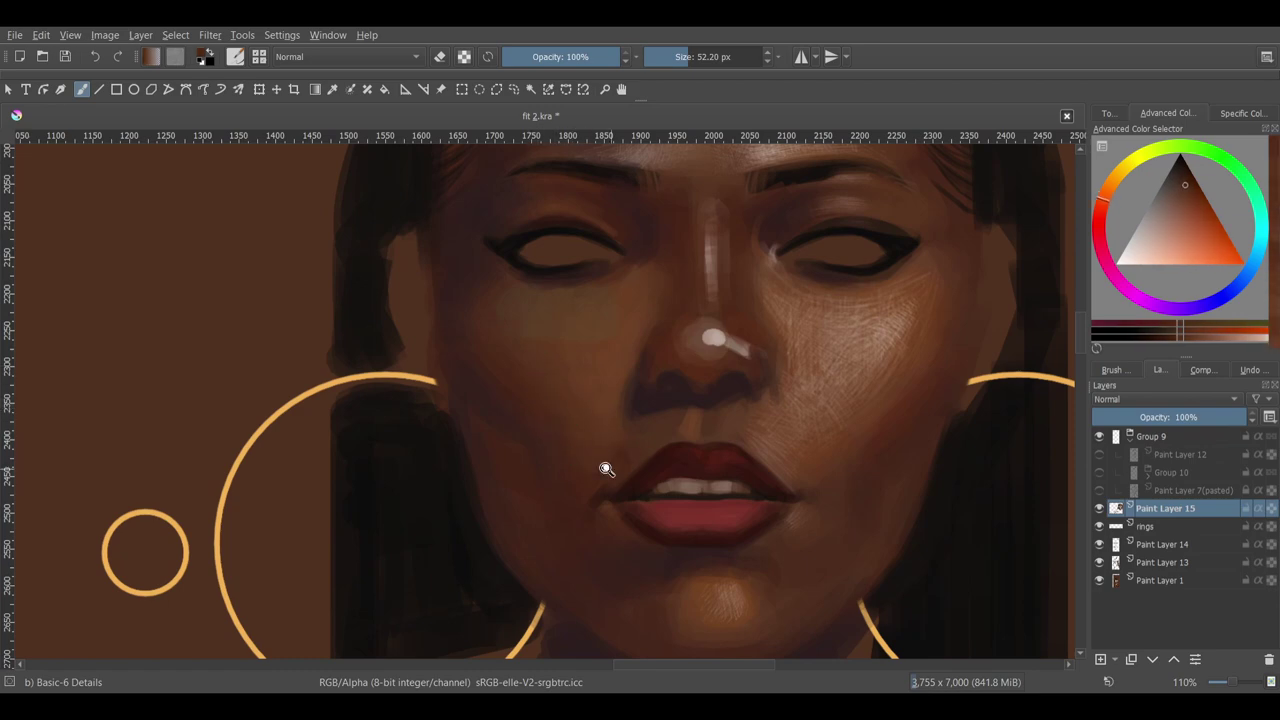
# - Blend the lower left cheek toward the mouth corner and jaw with dark browns at about 50 px
pyautogui.scroll(-1, 606, 471)
pyautogui.press('[')
pyautogui.press('[')
pyautogui.press('[')
pyautogui.press(']')
pyautogui.press(']')
pyautogui.press(']')
pyautogui.scroll(-2, 583, 420)
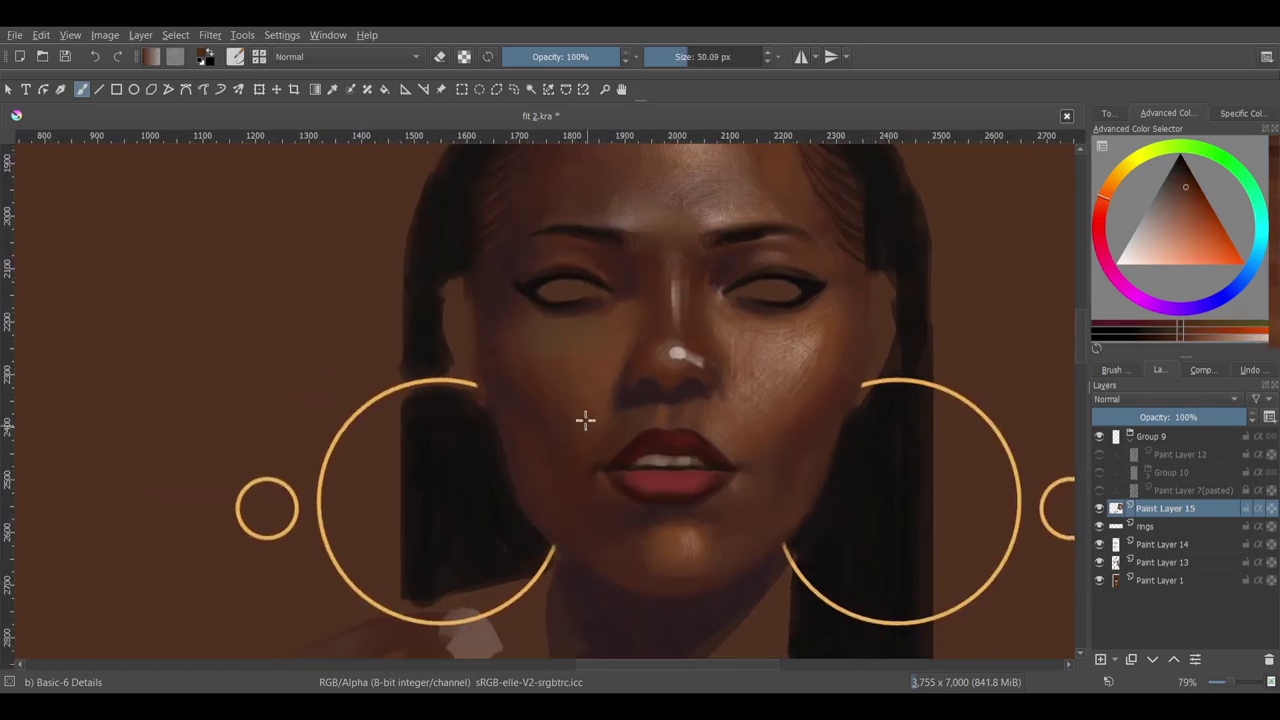
pyautogui.scroll(-3, 591, 440)
pyautogui.scroll(5, 769, 421)
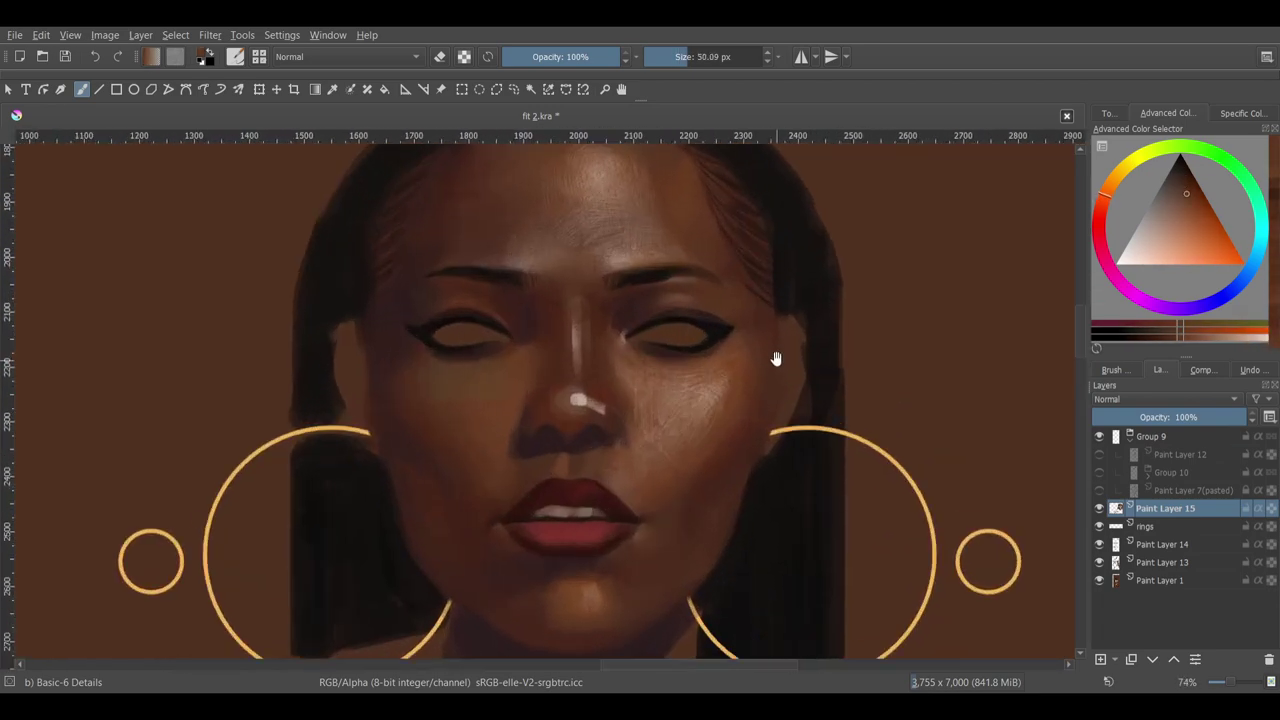
# - Even out the brown transitions on the lower face with a 39.77 px brush
pyautogui.press('[')
pyautogui.press('[')
pyautogui.scroll(-4, 763, 360)
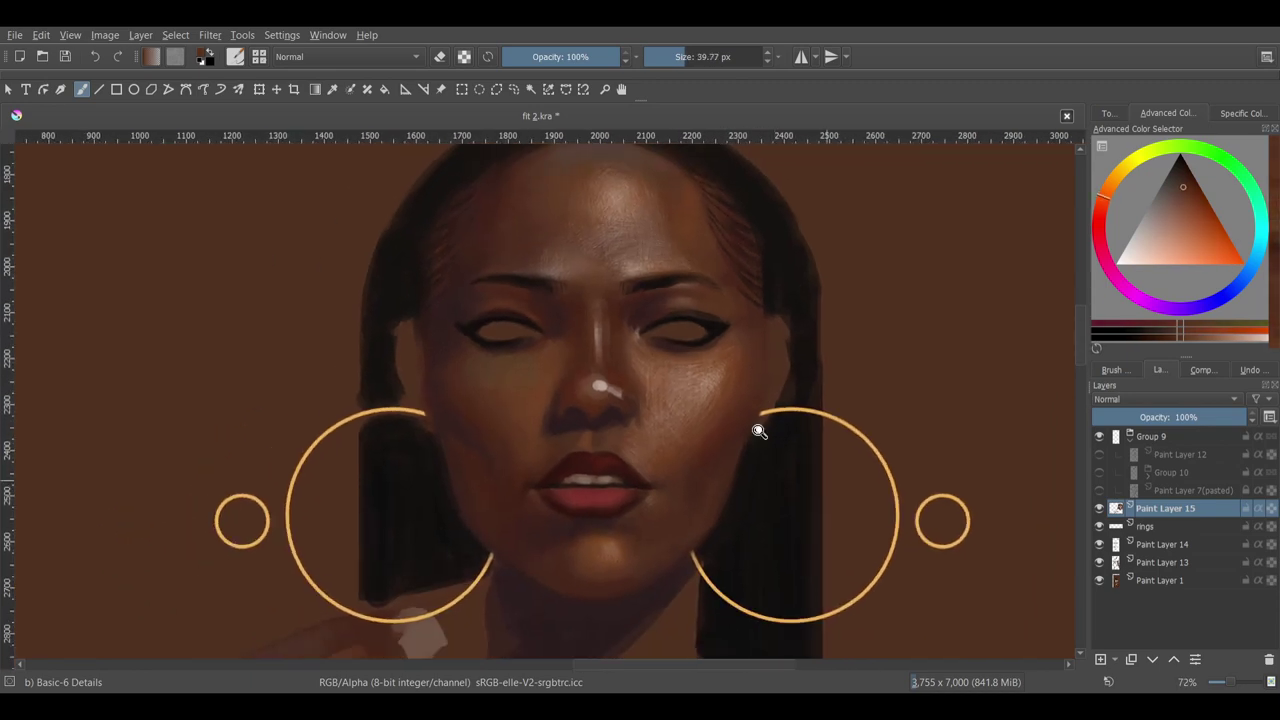
pyautogui.scroll(5, 603, 455)
# - Refine the dark edges of the lower face with a deep reddish brown at 21.98 px
pyautogui.press('[')
pyautogui.press('[')
pyautogui.press('[')
pyautogui.press('[')
pyautogui.press('[')
pyautogui.scroll(-4, 603, 455)
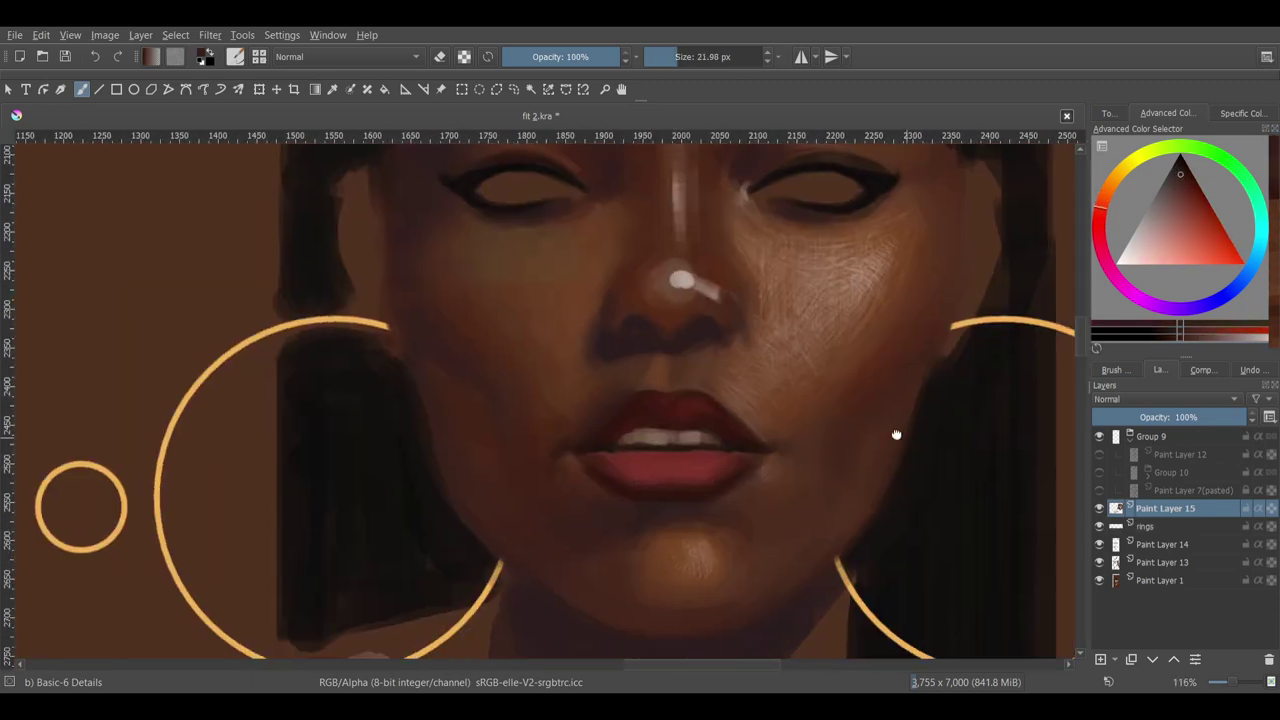
pyautogui.scroll(-3, 897, 434)
pyautogui.scroll(5, 694, 314)
pyautogui.scroll(-2, 743, 429)
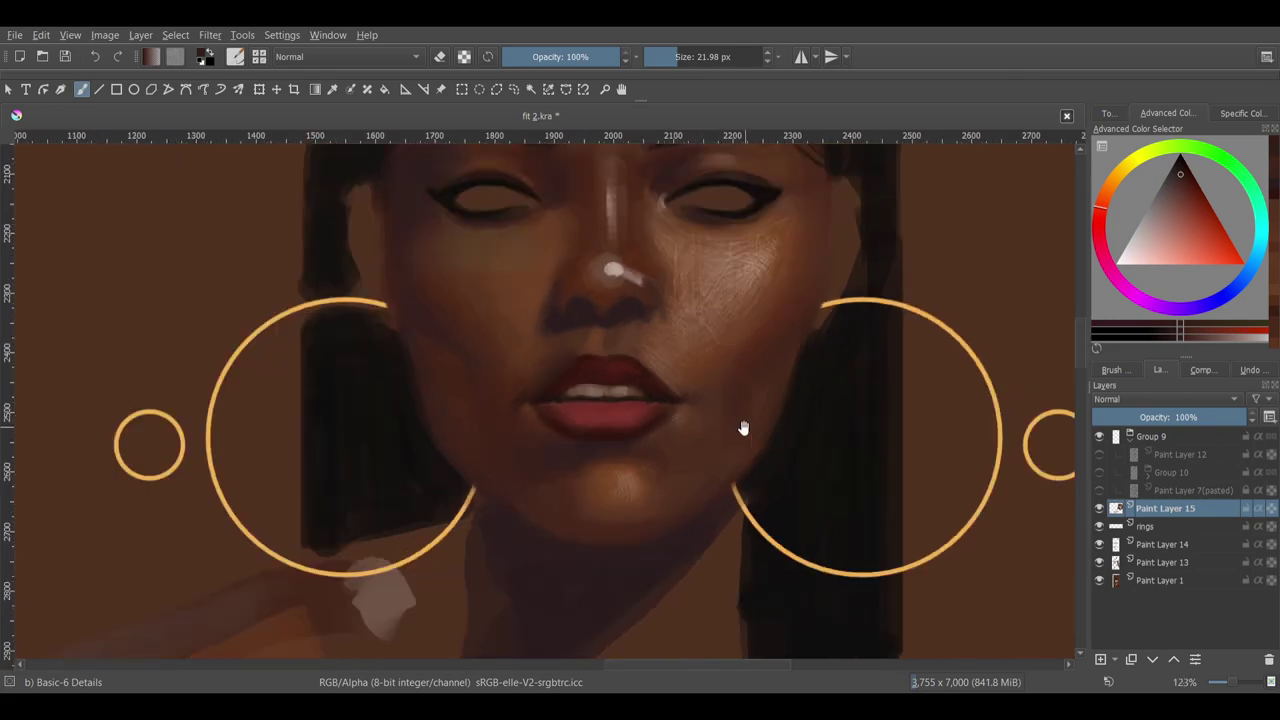
# - Hatch fine light-beige strokes from the highlighted cheek down to the upper lip edge with Pencil-2 at 3.99 px
pyautogui.scroll(4, 843, 623)
pyautogui.rightClick(698, 333)
pyautogui.click(670, 430)
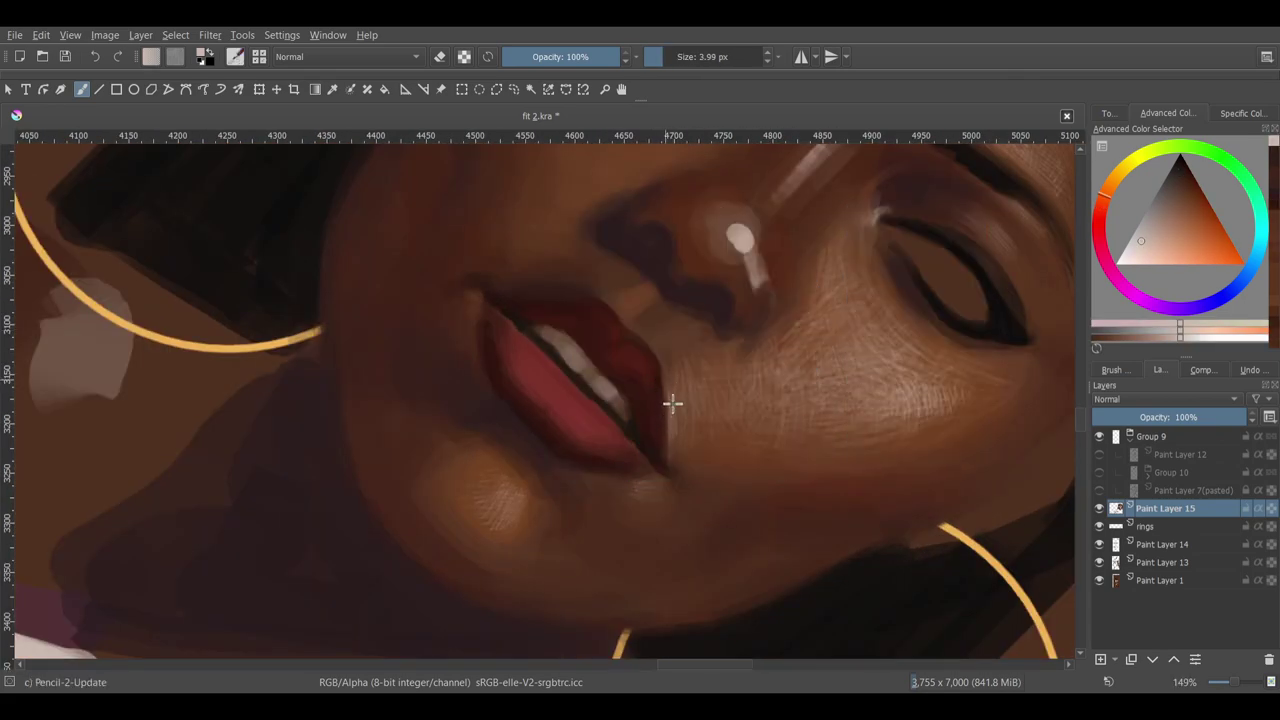
pyautogui.scroll(-2, 716, 440)
pyautogui.press('5')
pyautogui.scroll(3, 569, 397)
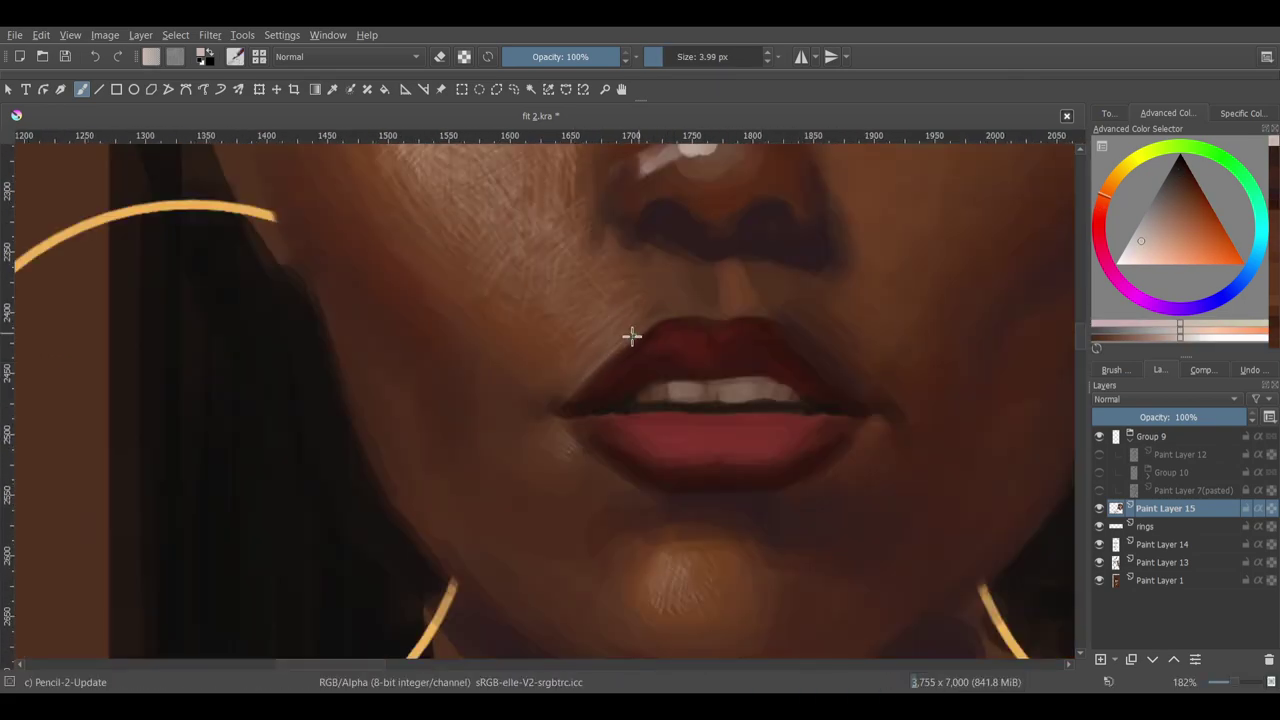
pyautogui.scroll(-3, 737, 486)
pyautogui.scroll(3, 663, 466)
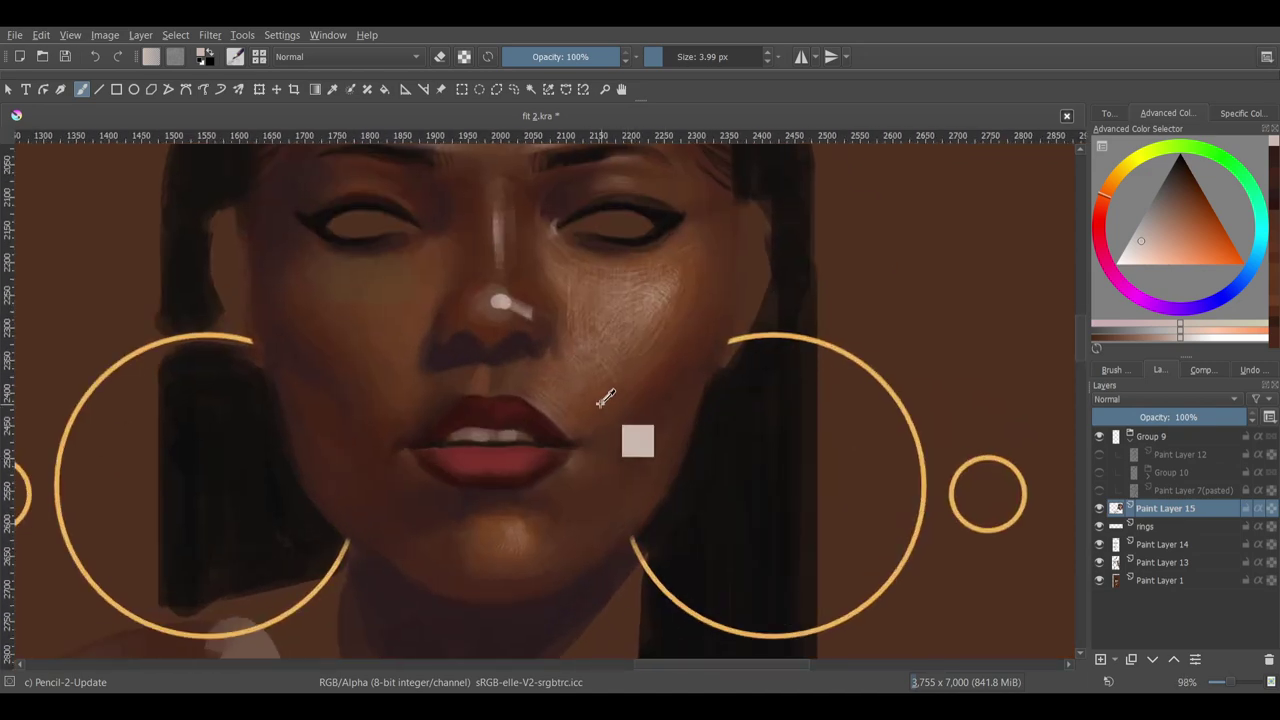
# - Hatch fine brown strokes beside the mouth corner and around the chin highlight with Pencil-2 at 3.99 px
pyautogui.scroll(2, 569, 483)
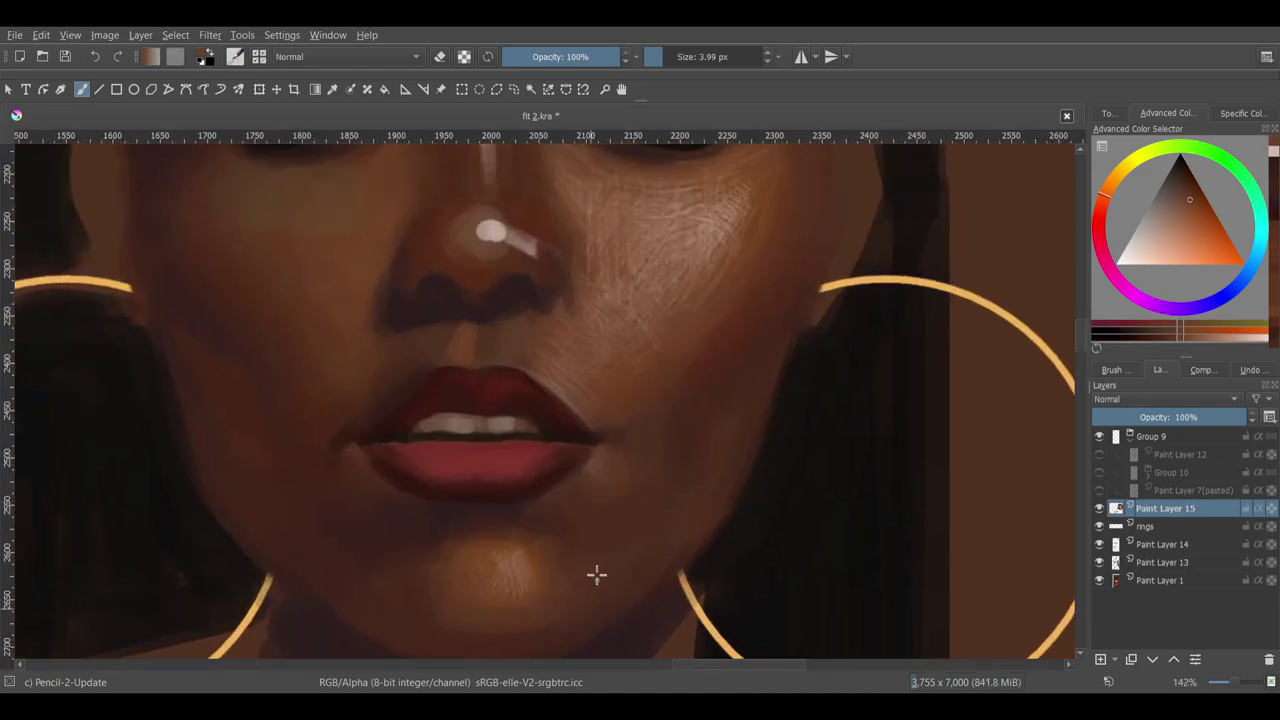
pyautogui.scroll(-3, 607, 472)
pyautogui.press('6')
pyautogui.press('6')
pyautogui.scroll(3, 604, 492)
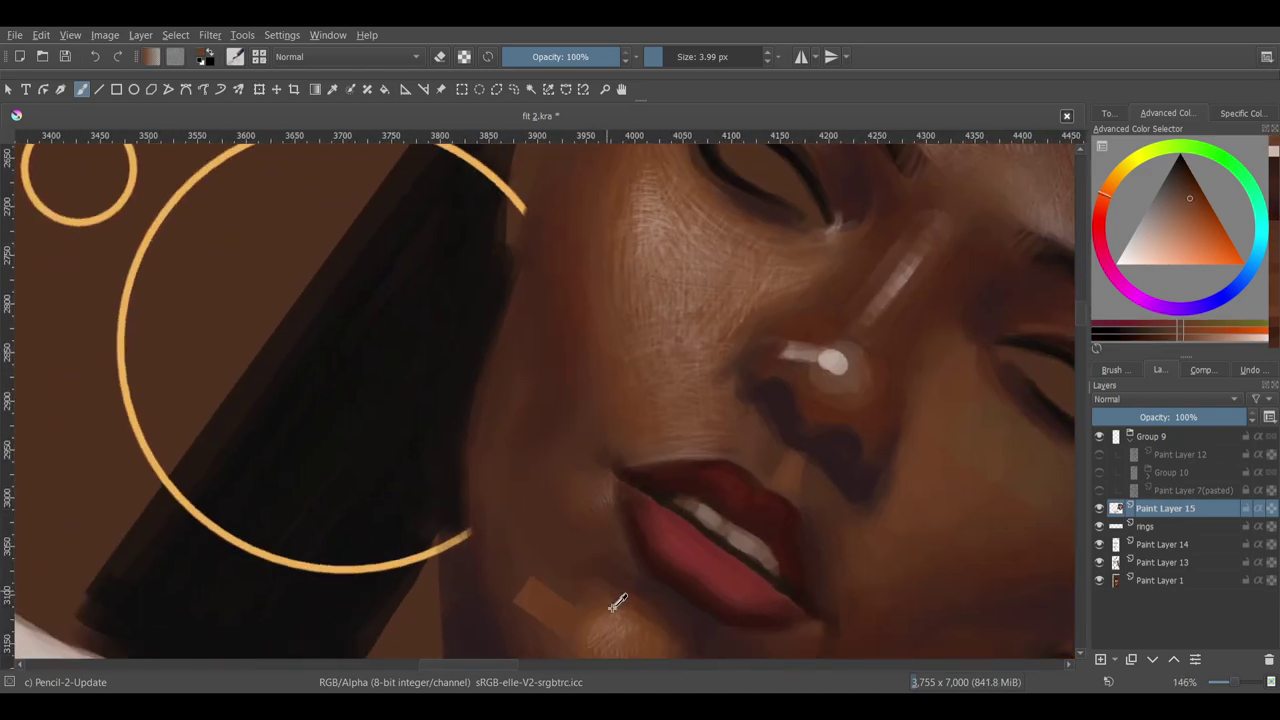
pyautogui.press('5')
pyautogui.scroll(-4, 780, 451)
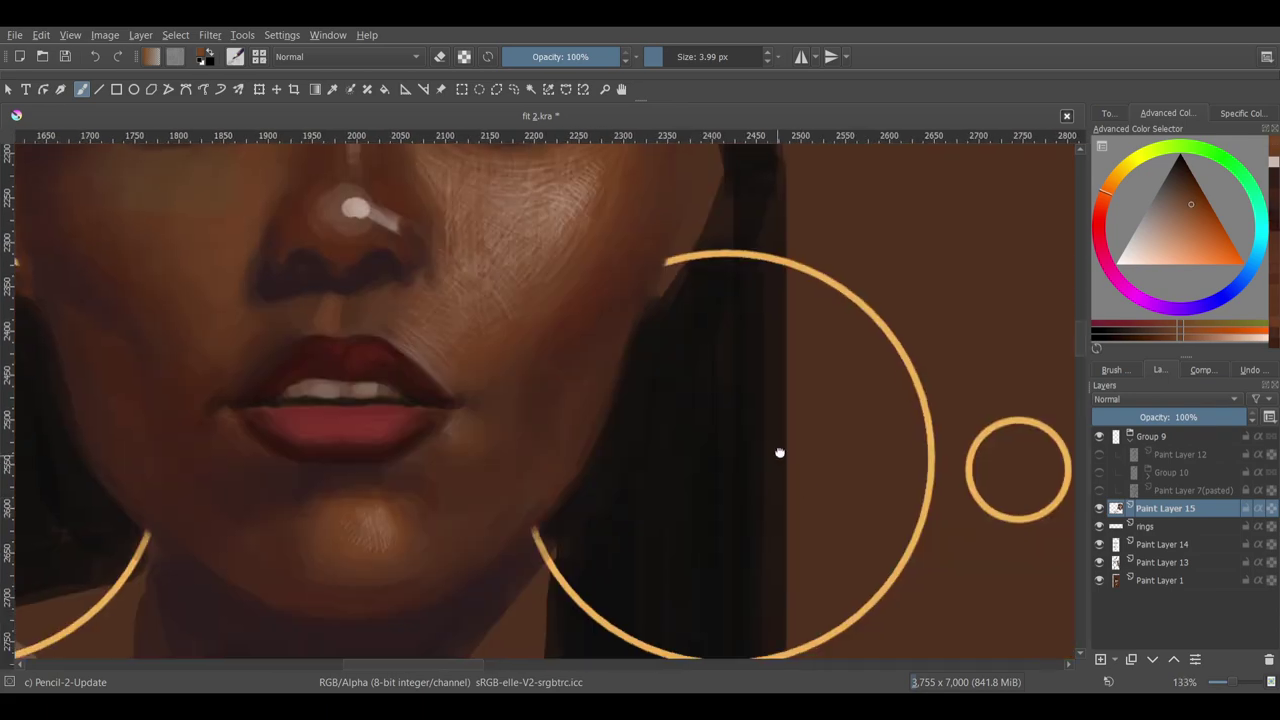
pyautogui.scroll(5, 811, 327)
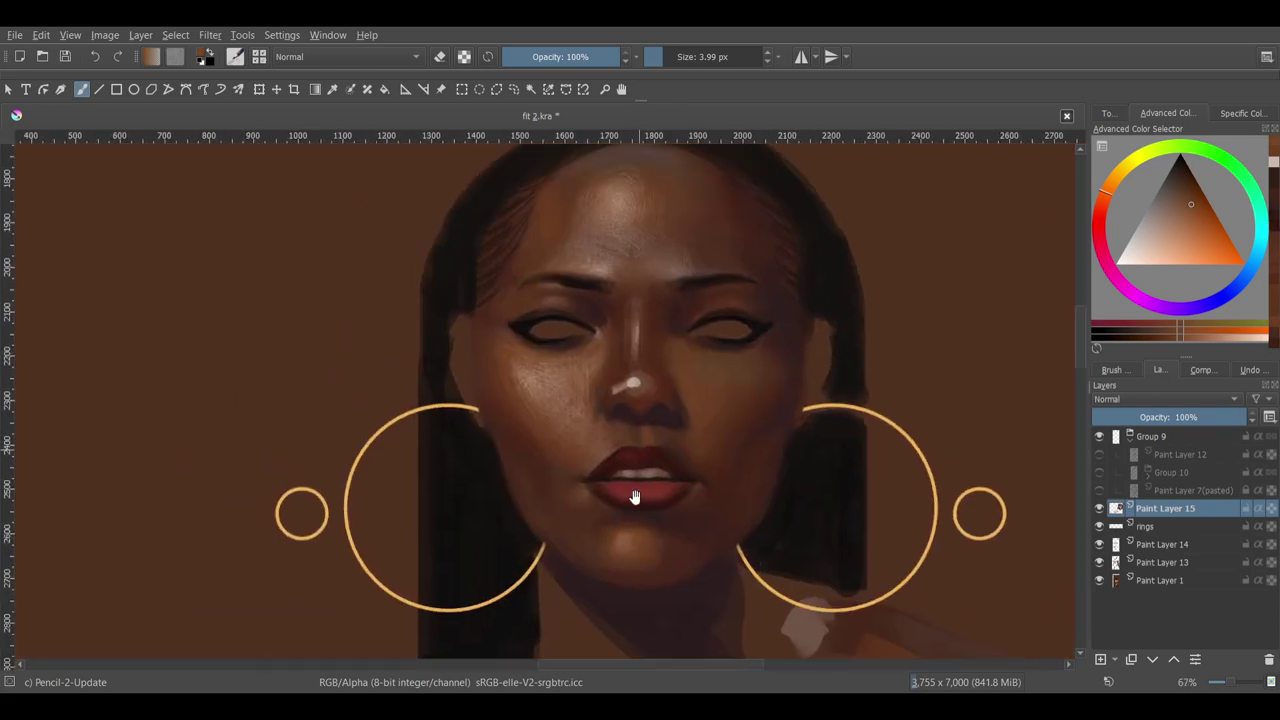
# - Blend dark browns around the mouth corner and lower cheeks with Basic-6 Details at 10.53 to 21.15 px
pyautogui.rightClick(592, 440)
pyautogui.click(494, 518)
pyautogui.keyDown('ctrl'); pyautogui.click(529, 474); pyautogui.keyUp('ctrl')
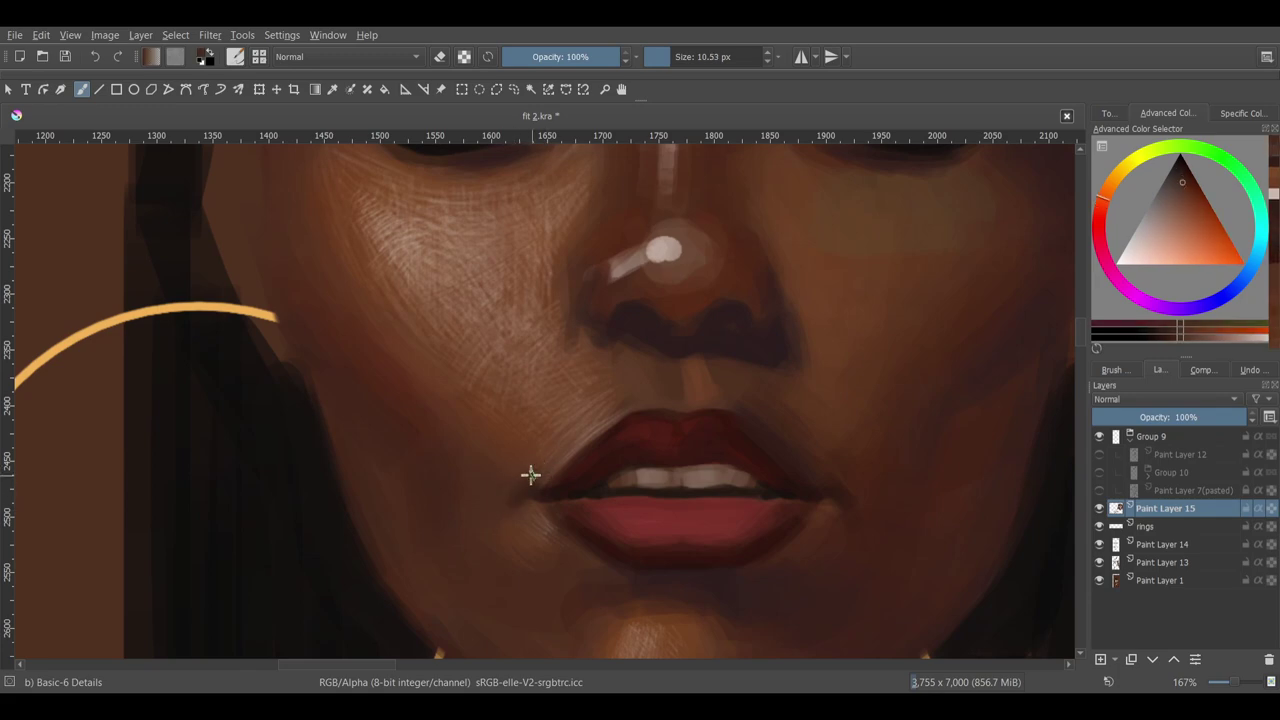
pyautogui.press(']')
pyautogui.press(']')
pyautogui.press(']')
pyautogui.scroll(-3, 571, 466)
pyautogui.scroll(2, 500, 555)
pyautogui.scroll(-2, 500, 555)
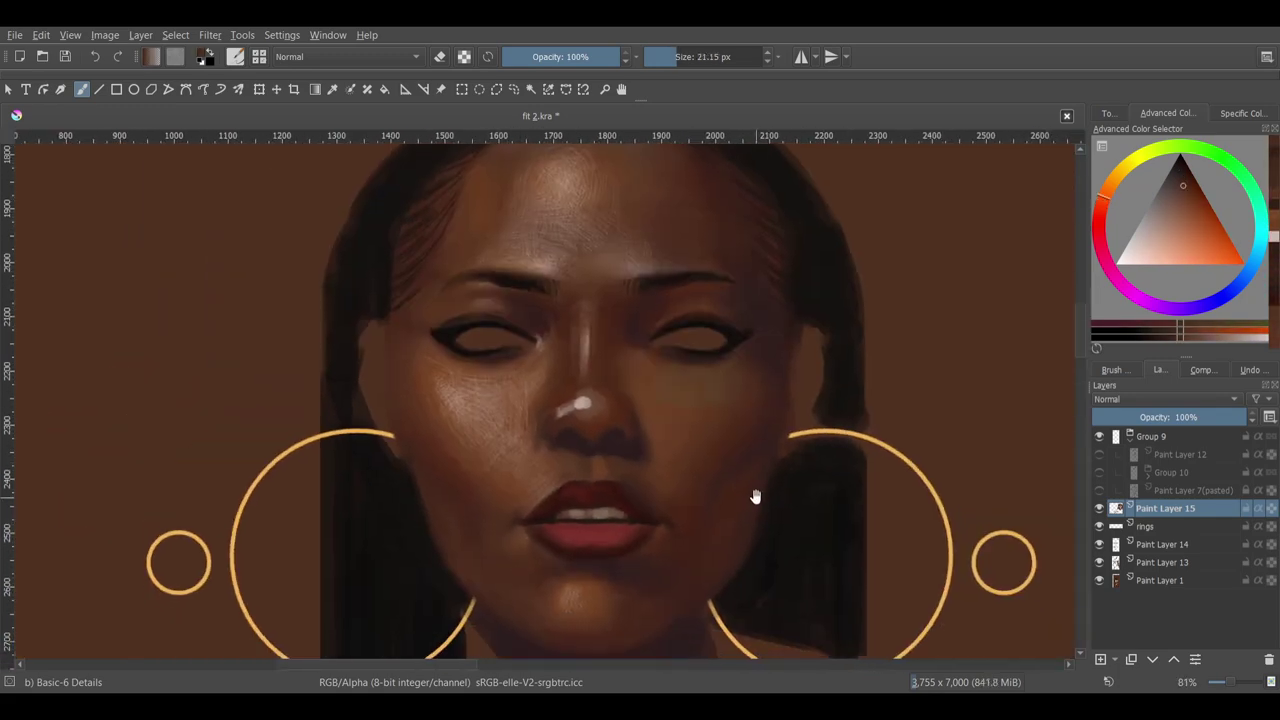
pyautogui.scroll(2, 757, 494)
pyautogui.scroll(-3, 509, 509)
pyautogui.moveTo(906, 590); pyautogui.dragTo(829, 531)
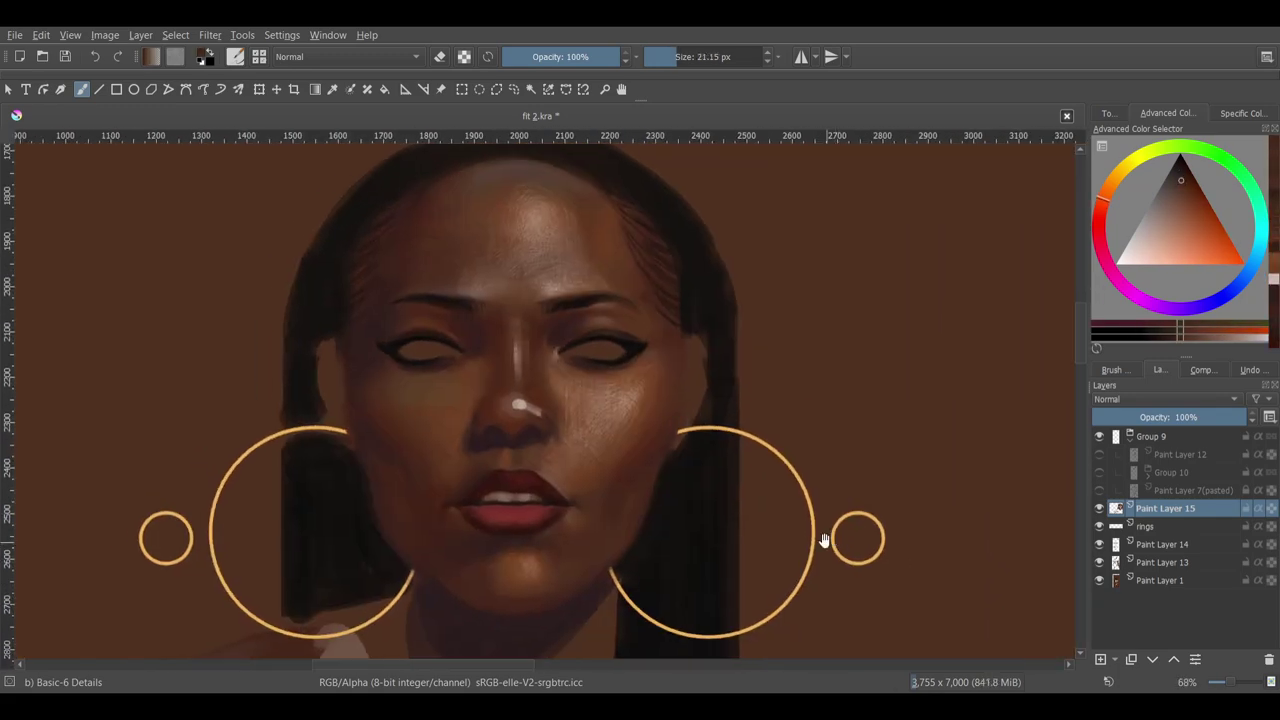
# - Paint a very dark crimson shadow along the outer edge of the shaded cheek at 21.98 px
pyautogui.click(1182, 168)
pyautogui.click(523, 449)
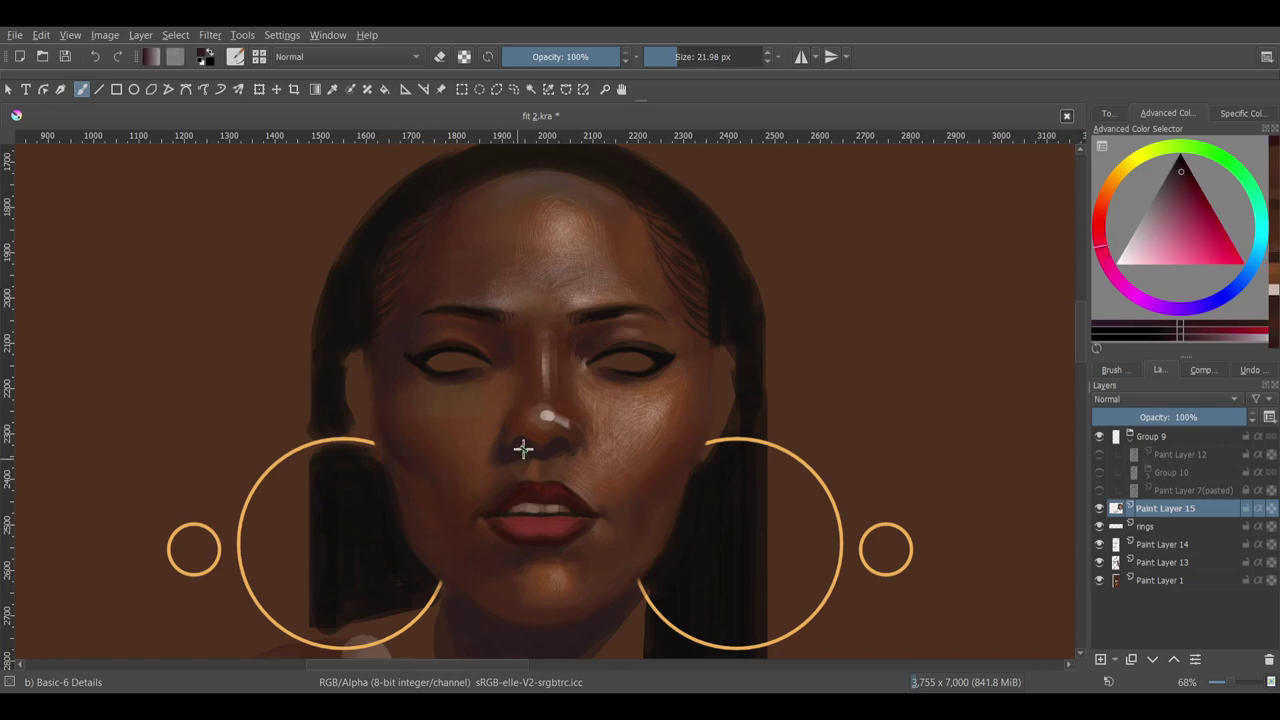
pyautogui.scroll(2, 409, 457)
pyautogui.moveTo(409, 457)
pyautogui.mouseDown()
pyautogui.moveTo(851, 509)
pyautogui.moveTo(546, 404)
pyautogui.mouseUp()
pyautogui.scroll(3, 546, 404)
pyautogui.rightClick(491, 349)
pyautogui.click(526, 440)
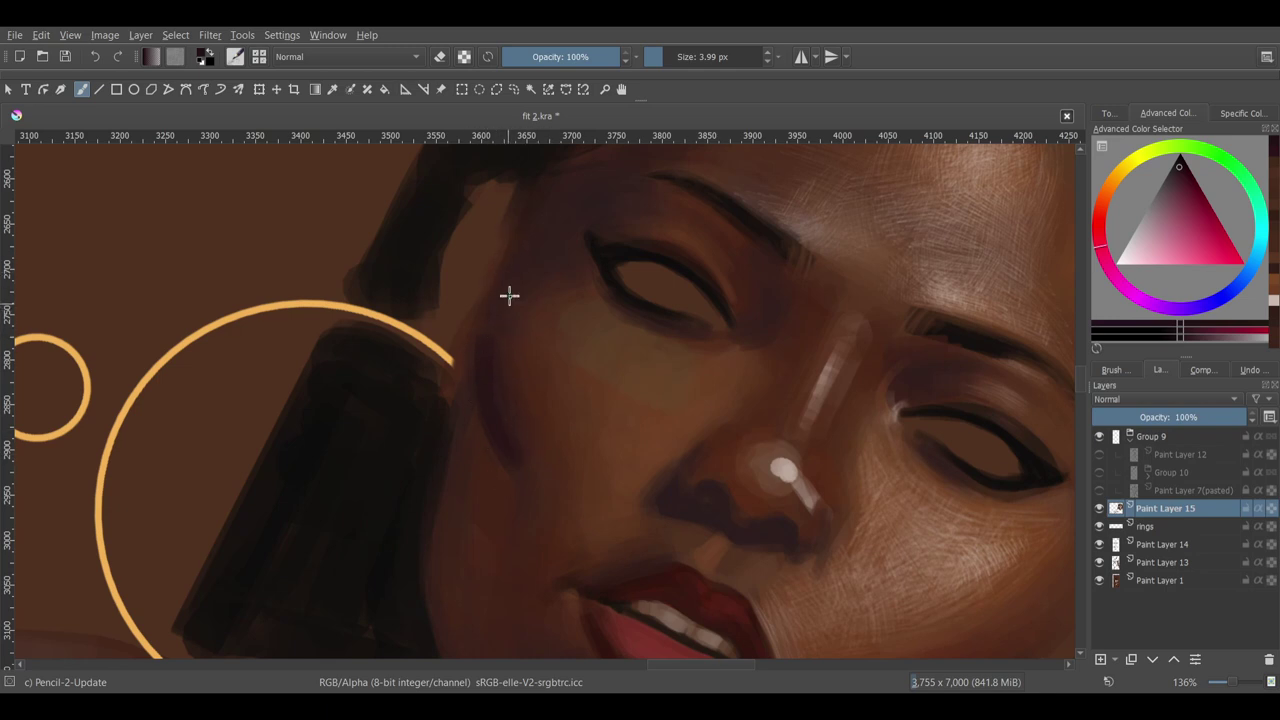
pyautogui.scroll(-4, 683, 437)
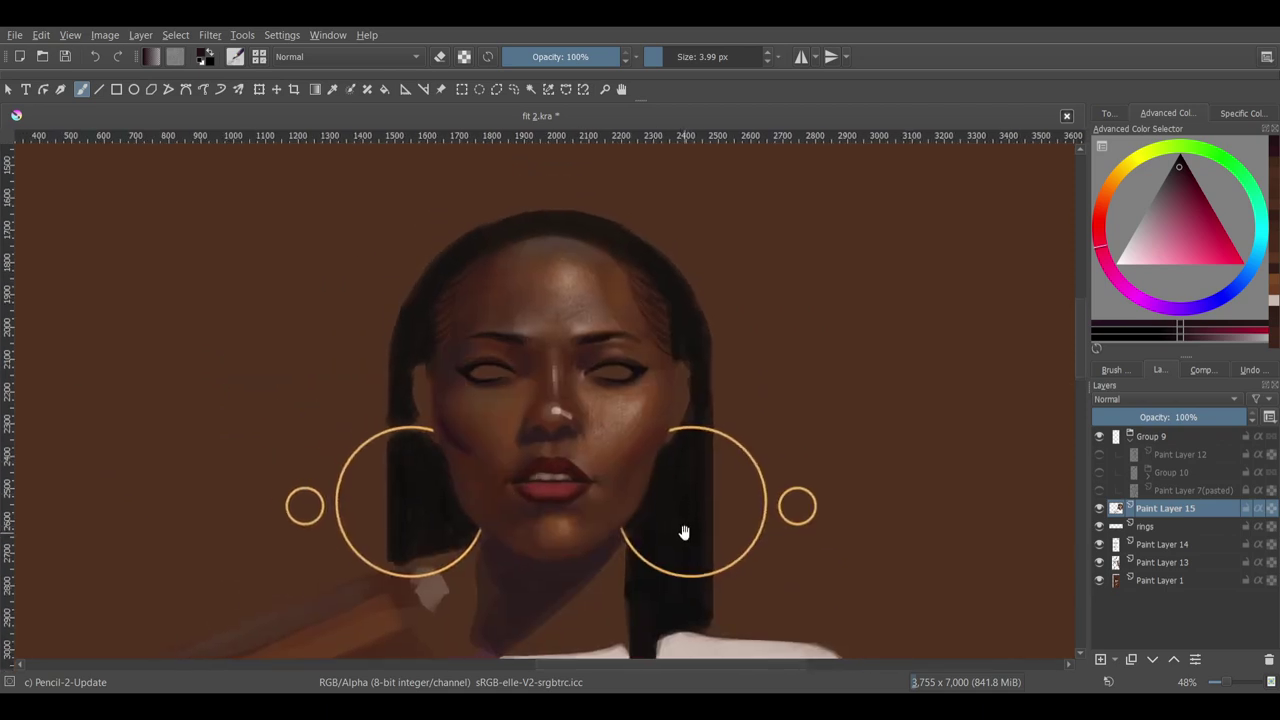
# - Widen the shadow under the shaded cheekbone with Basic-6 Details, using sizes of 28.13 and 64.38 px
pyautogui.rightClick(674, 443)
pyautogui.click(620, 400)
pyautogui.scroll(4, 437, 423)
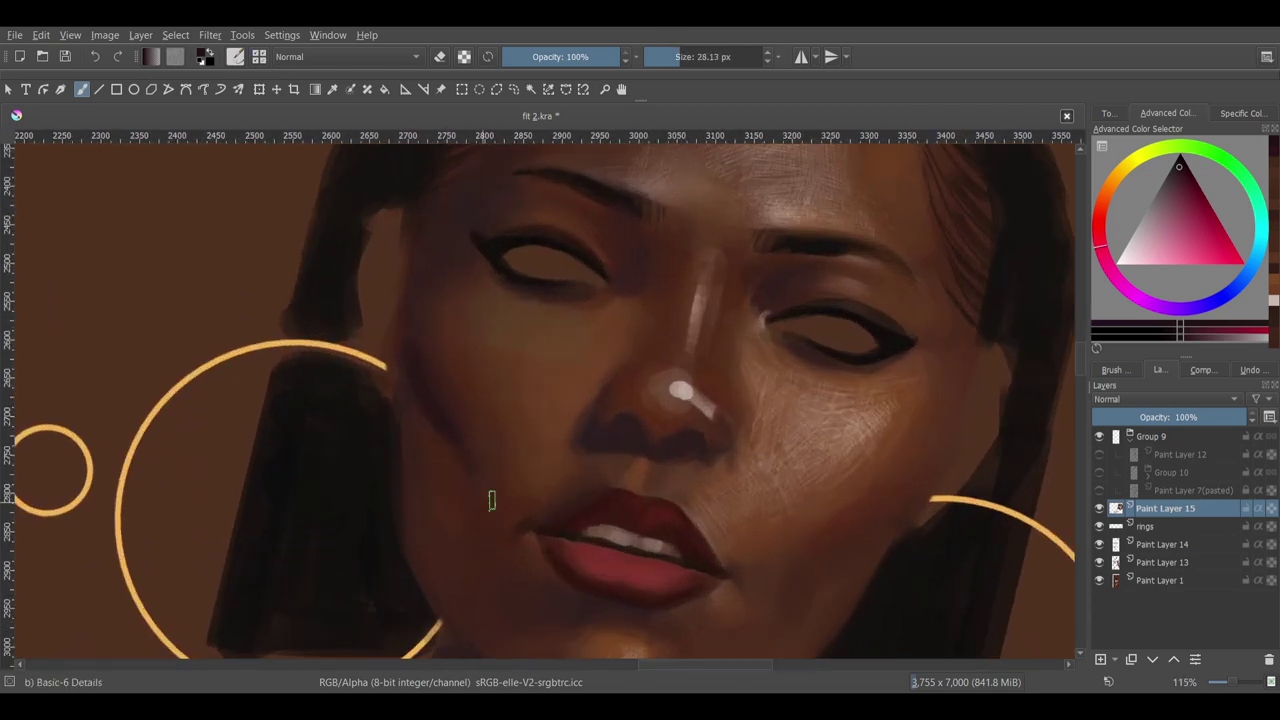
pyautogui.scroll(-2, 417, 457)
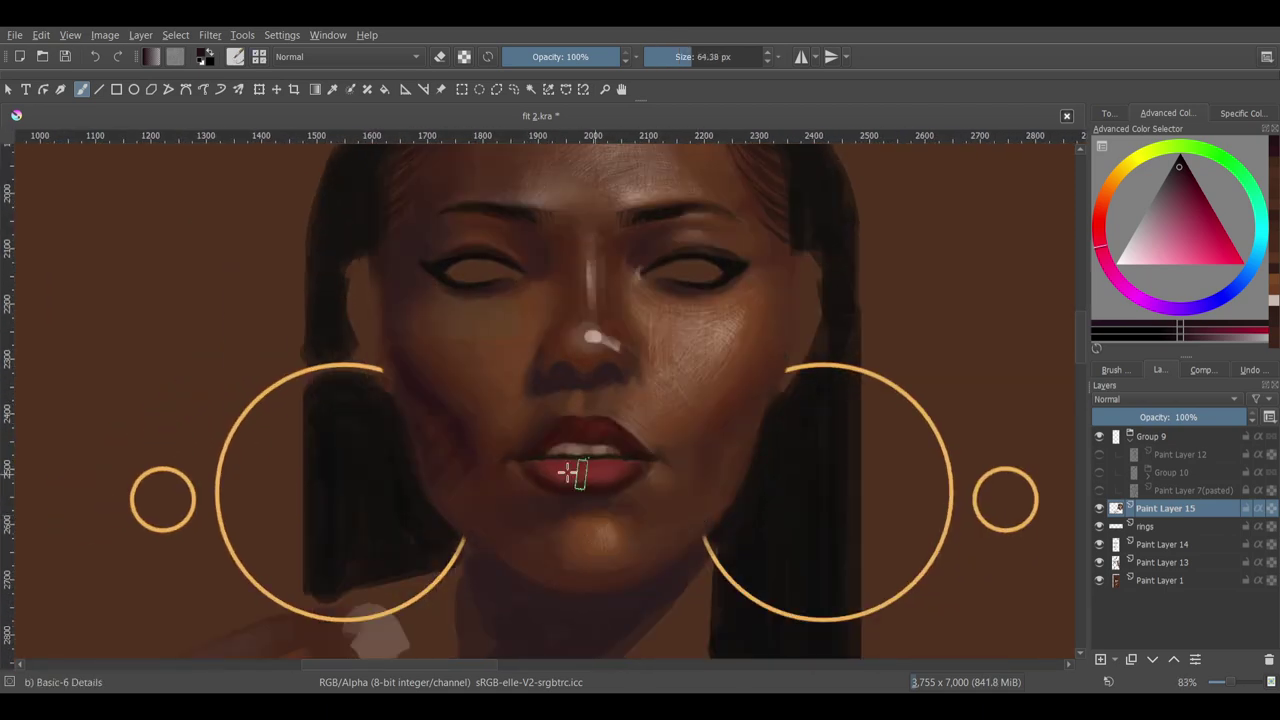
pyautogui.scroll(-2, 448, 491)
pyautogui.scroll(4, 374, 349)
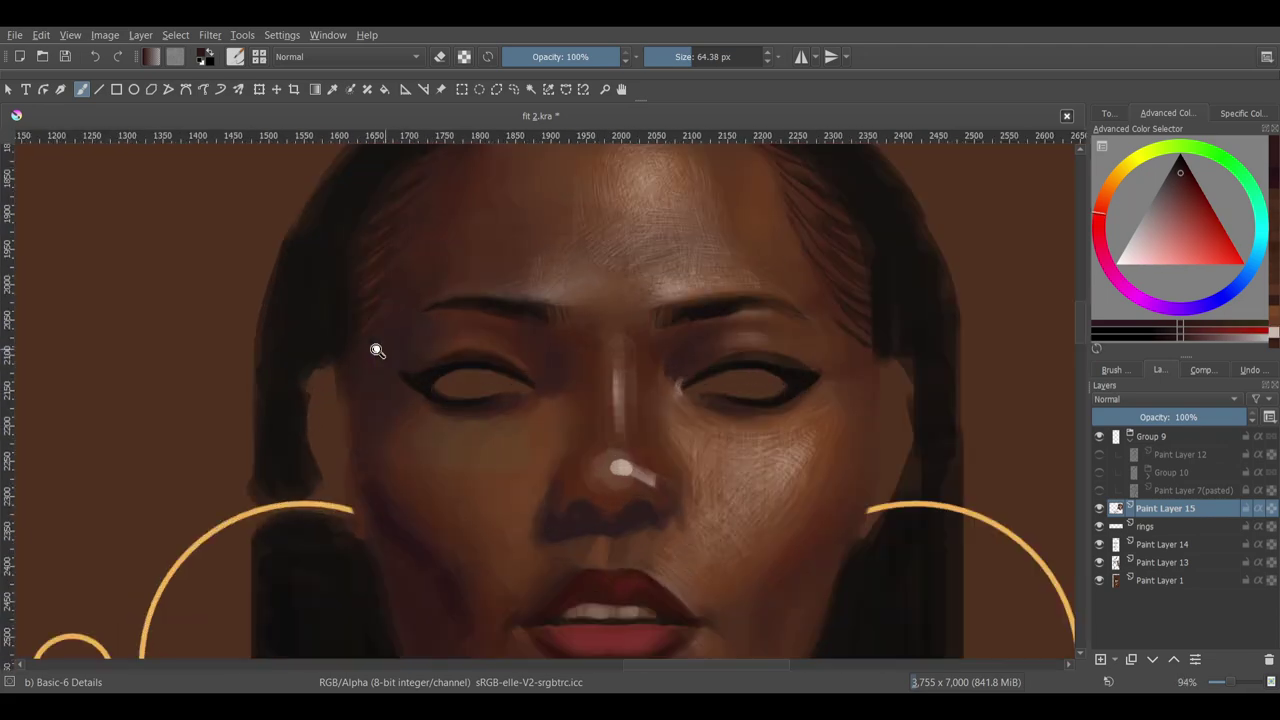
# - Deepen the temple and outer cheek on the shaded side with dark reddish browns at 32.66 and 41.42 px
pyautogui.scroll(-3, 372, 468)
pyautogui.scroll(1, 763, 314)
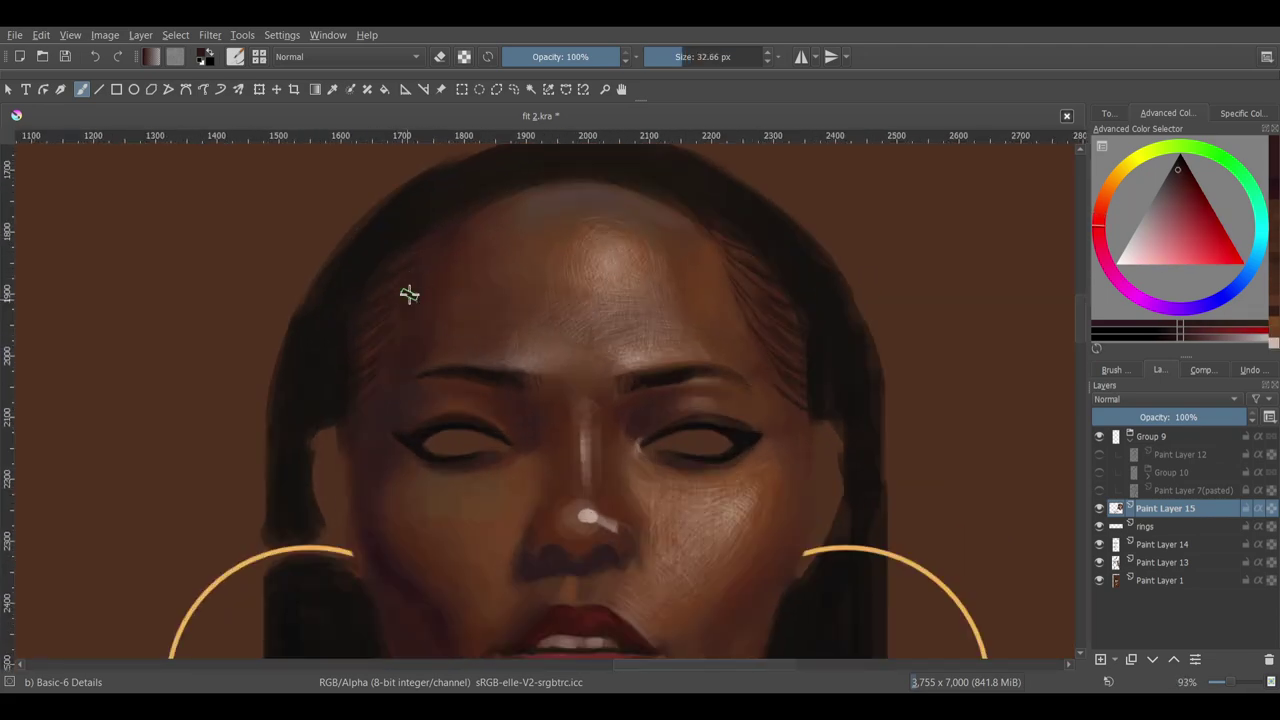
pyautogui.keyDown('ctrl'); pyautogui.click(428, 402); pyautogui.keyUp('ctrl')
pyautogui.scroll(-2, 363, 486)
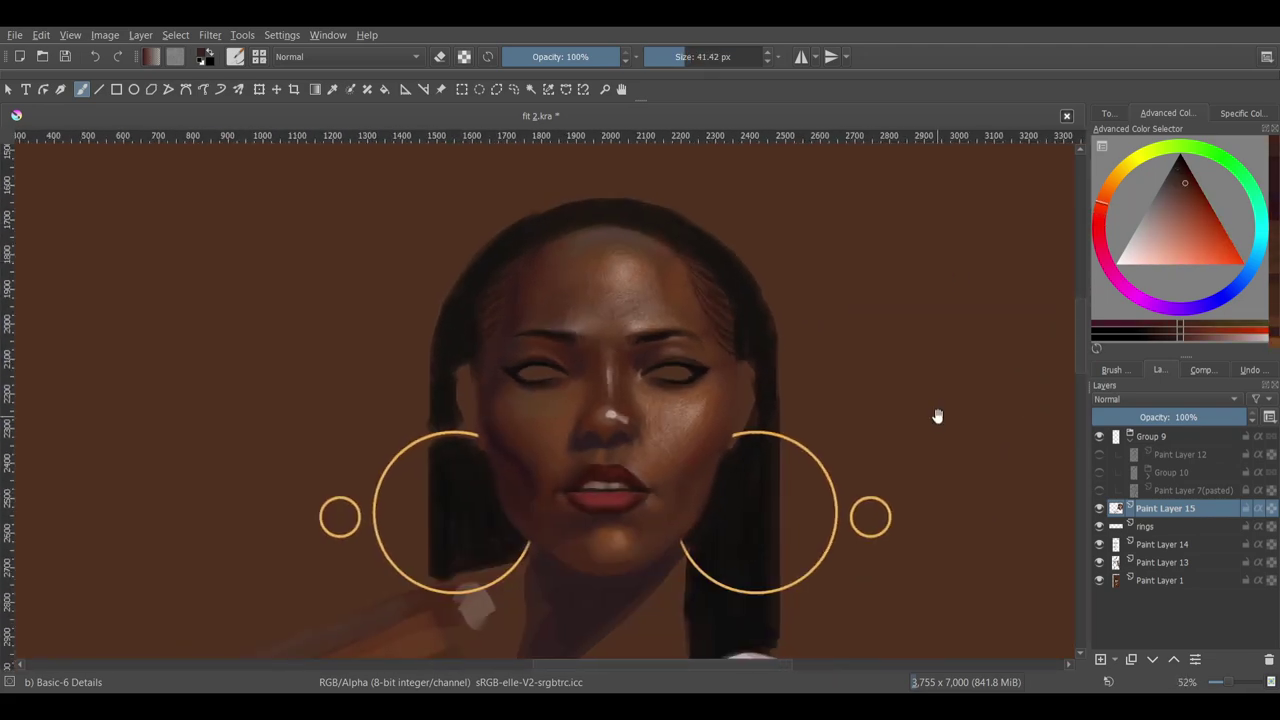
pyautogui.scroll(3, 512, 343)
pyautogui.scroll(-1, 512, 343)
pyautogui.keyDown('ctrl'); pyautogui.click(486, 357); pyautogui.keyUp('ctrl')
pyautogui.scroll(1, 497, 403)
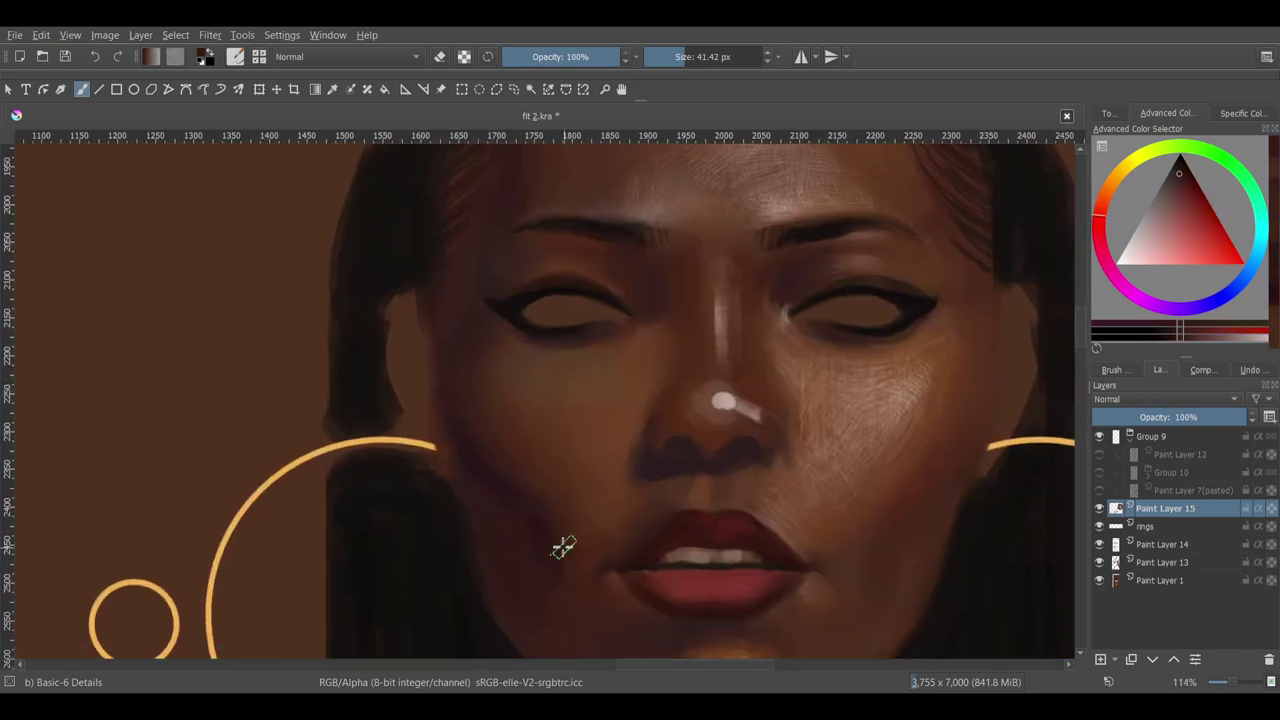
# - Check the face in the mirrored view and blend the shaded temple, cheek and upper forehead at 47.41 px
pyautogui.press('m')
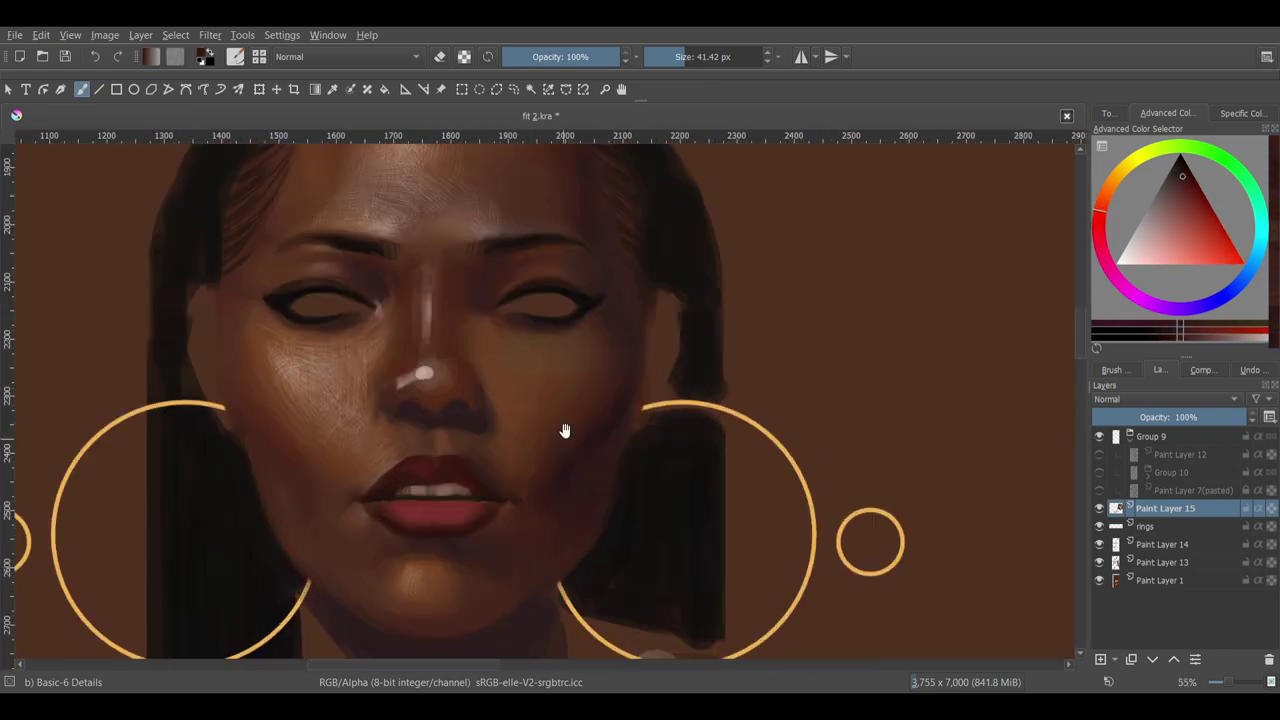
pyautogui.scroll(-6, 549, 462)
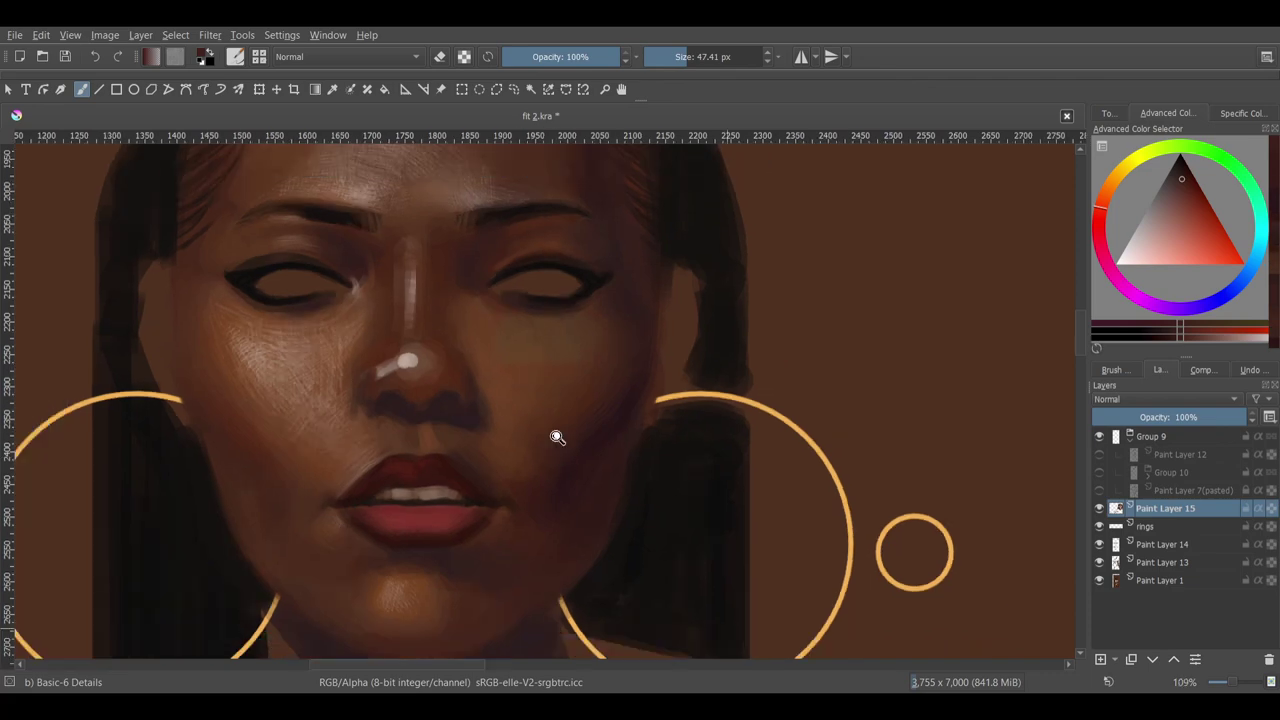
pyautogui.scroll(5, 683, 481)
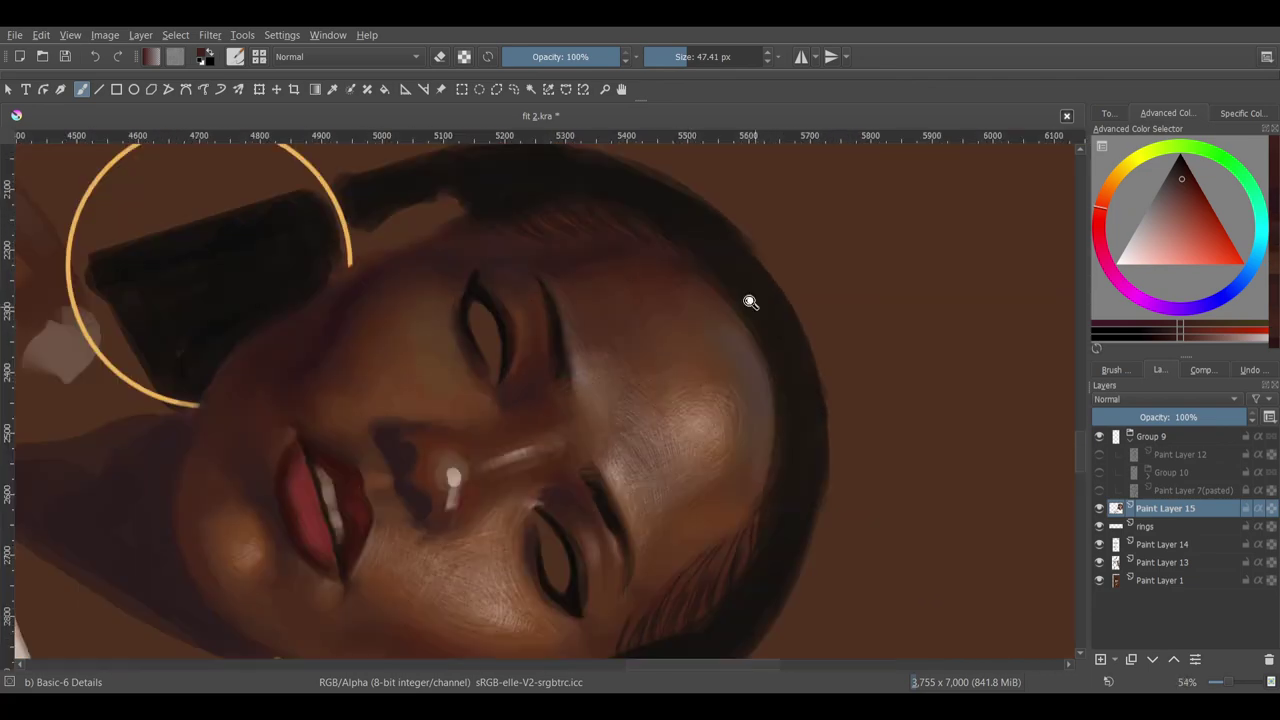
pyautogui.keyDown('ctrl'); pyautogui.click(714, 317); pyautogui.keyUp('ctrl')
pyautogui.scroll(-6, 641, 346)
pyautogui.press('5')
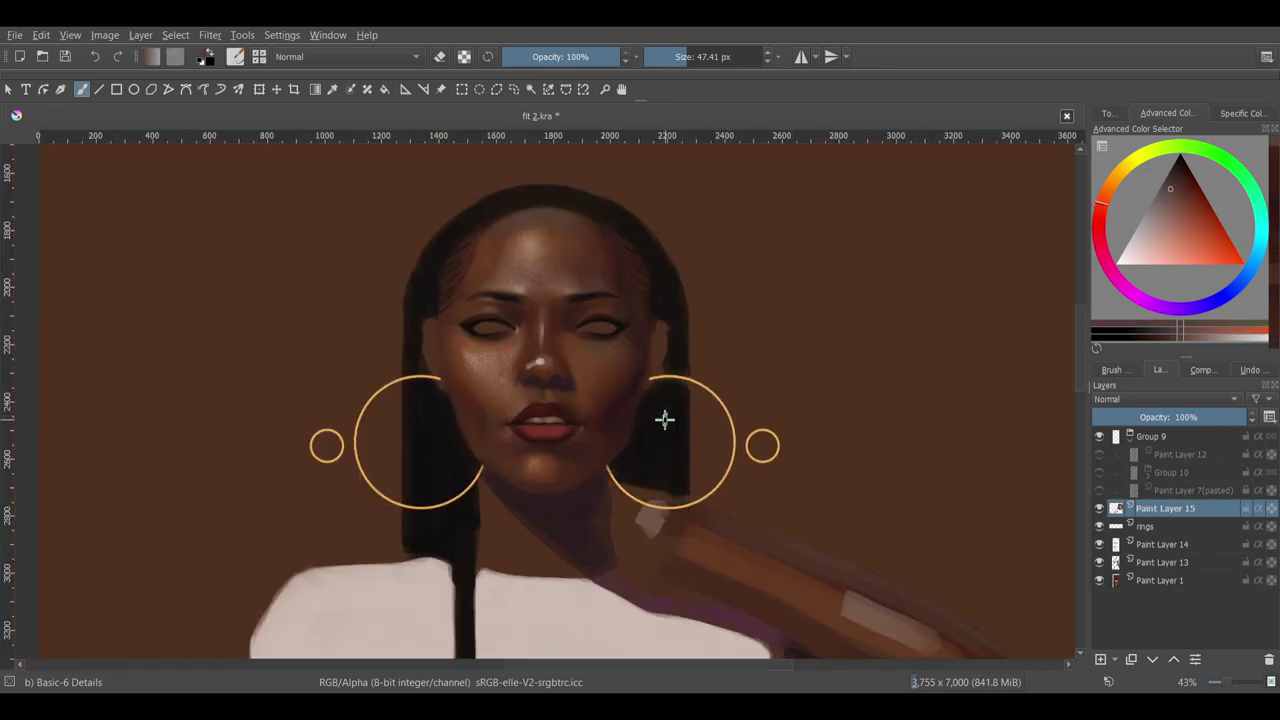
# - Hatch fine light-beige strokes below the eye on the shaded cheek with Pencil-2 at 3.99 px
pyautogui.press('/')
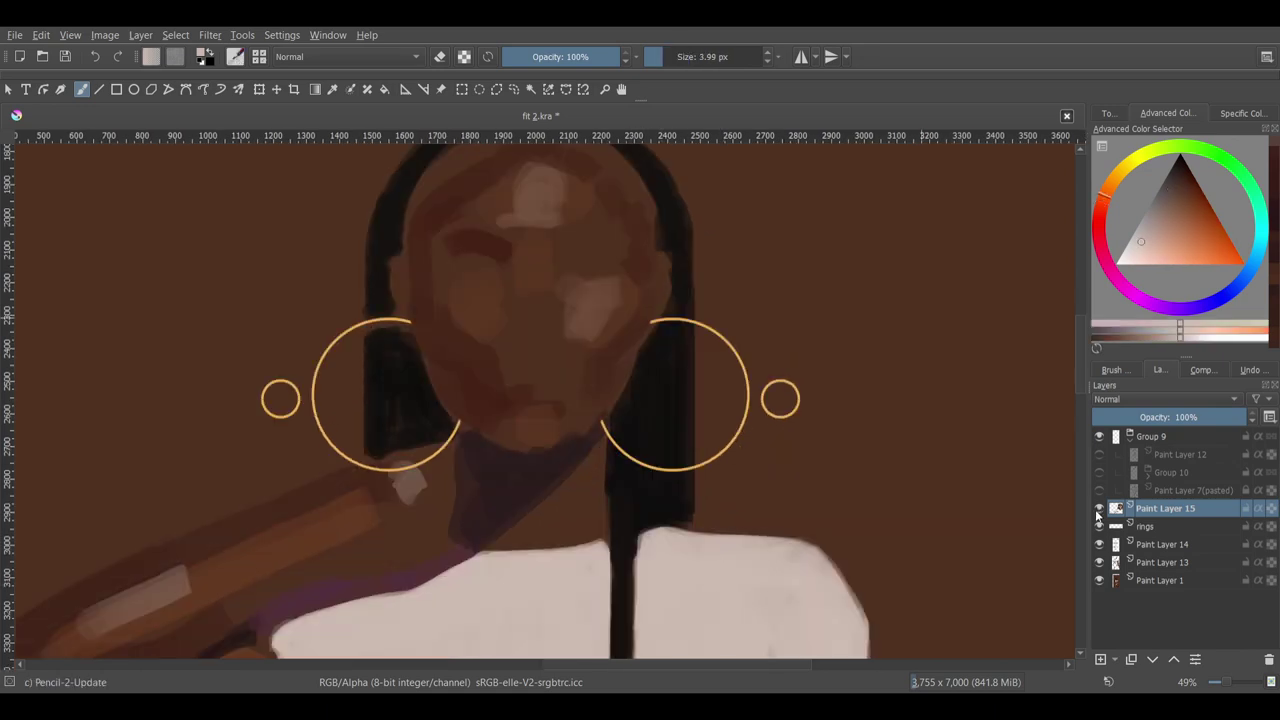
pyautogui.scroll(3, 531, 391)
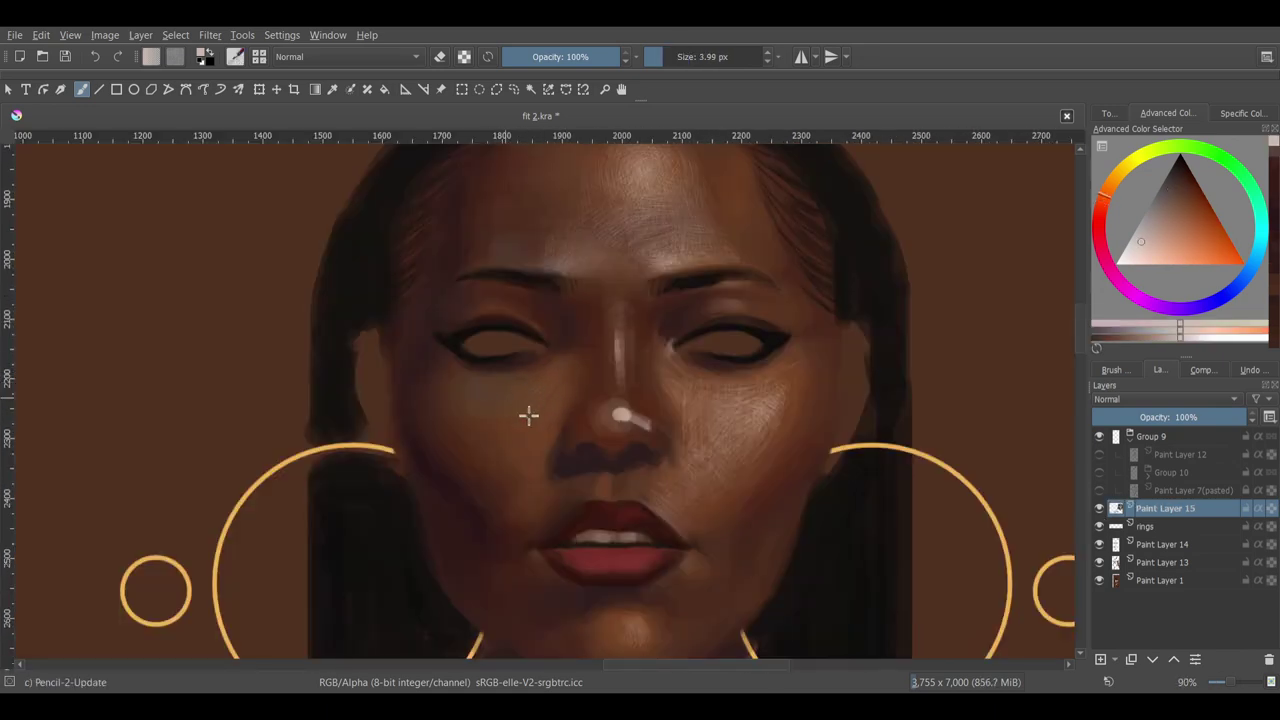
pyautogui.scroll(-3, 565, 375)
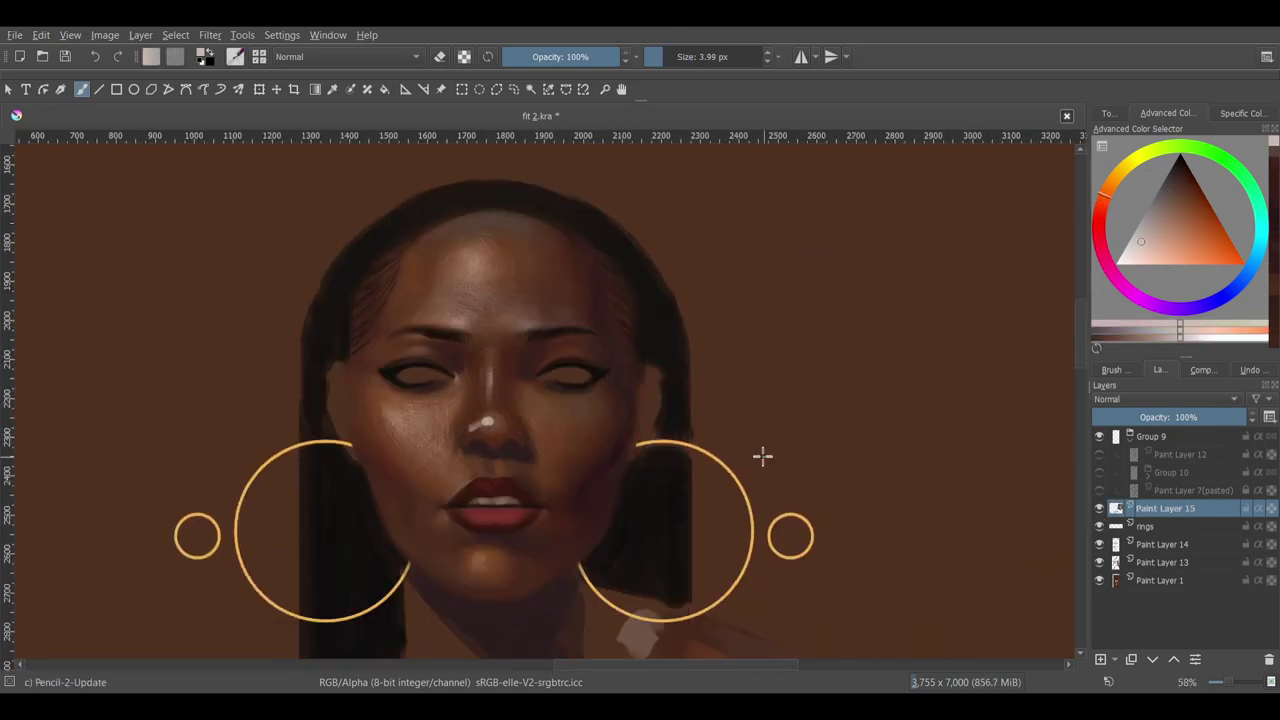
pyautogui.press('6')
pyautogui.press('6')
pyautogui.press('6')
pyautogui.scroll(5, 557, 333)
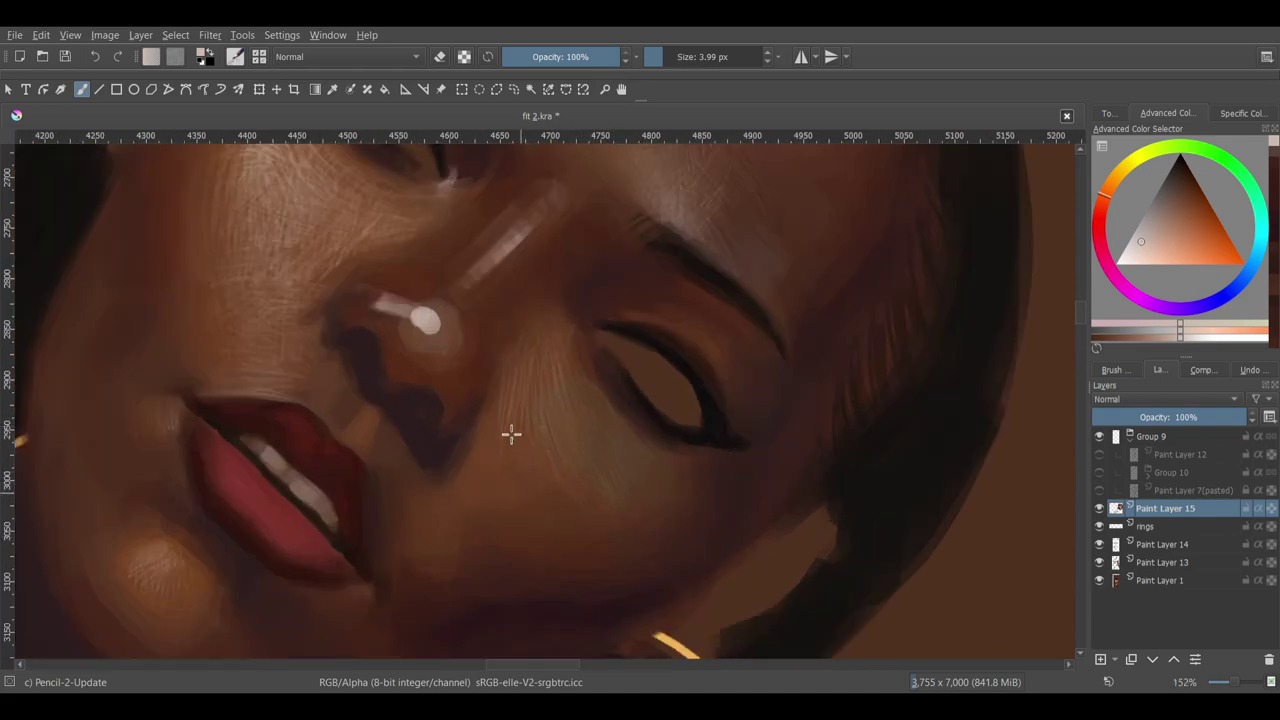
pyautogui.press('5')
pyautogui.scroll(-3, 629, 509)
pyautogui.scroll(5, 705, 432)
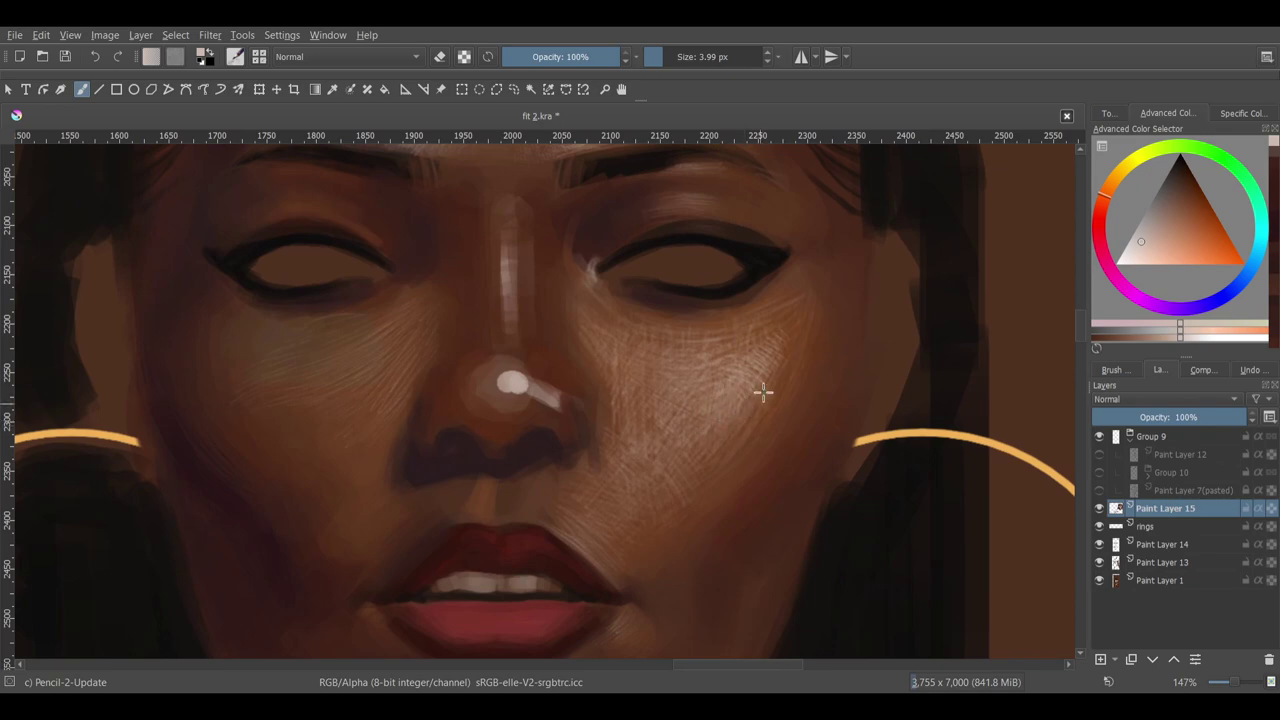
# - Extend the light-beige hatching from the side of the nose outward across the shaded cheek
pyautogui.scroll(-3, 711, 433)
pyautogui.press('6')
pyautogui.press('6')
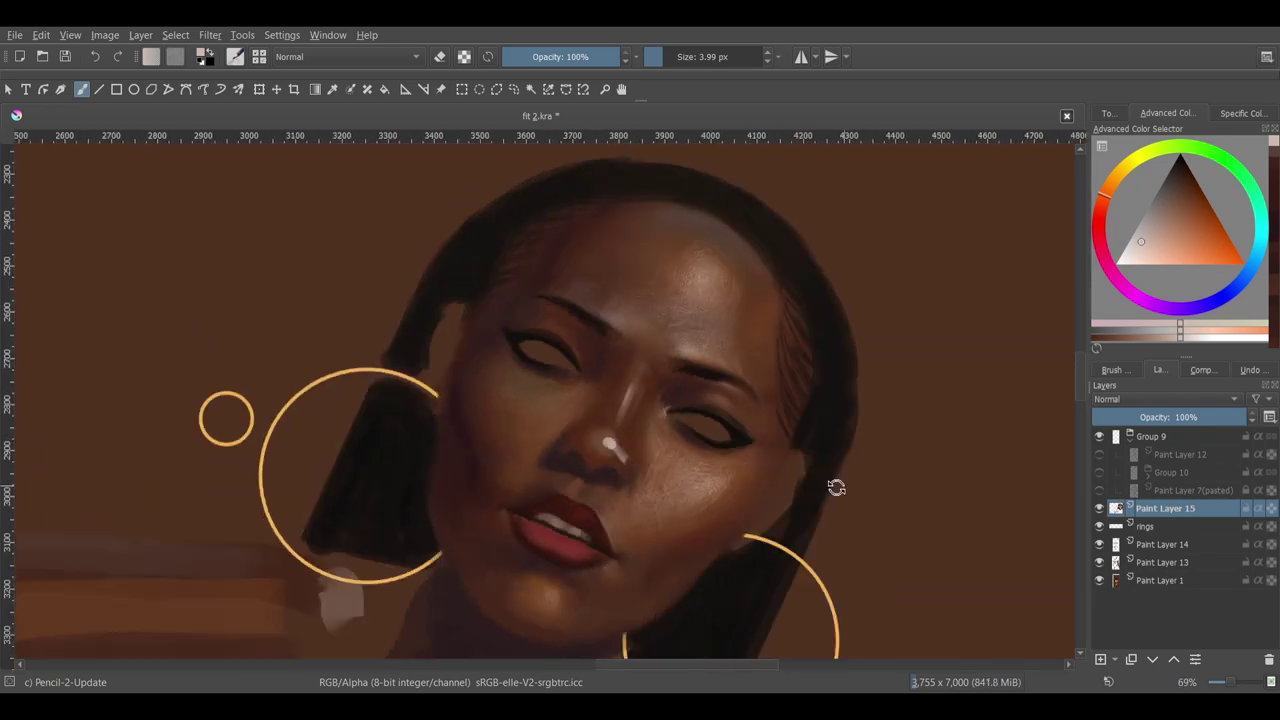
pyautogui.press('5')
pyautogui.scroll(4, 517, 345)
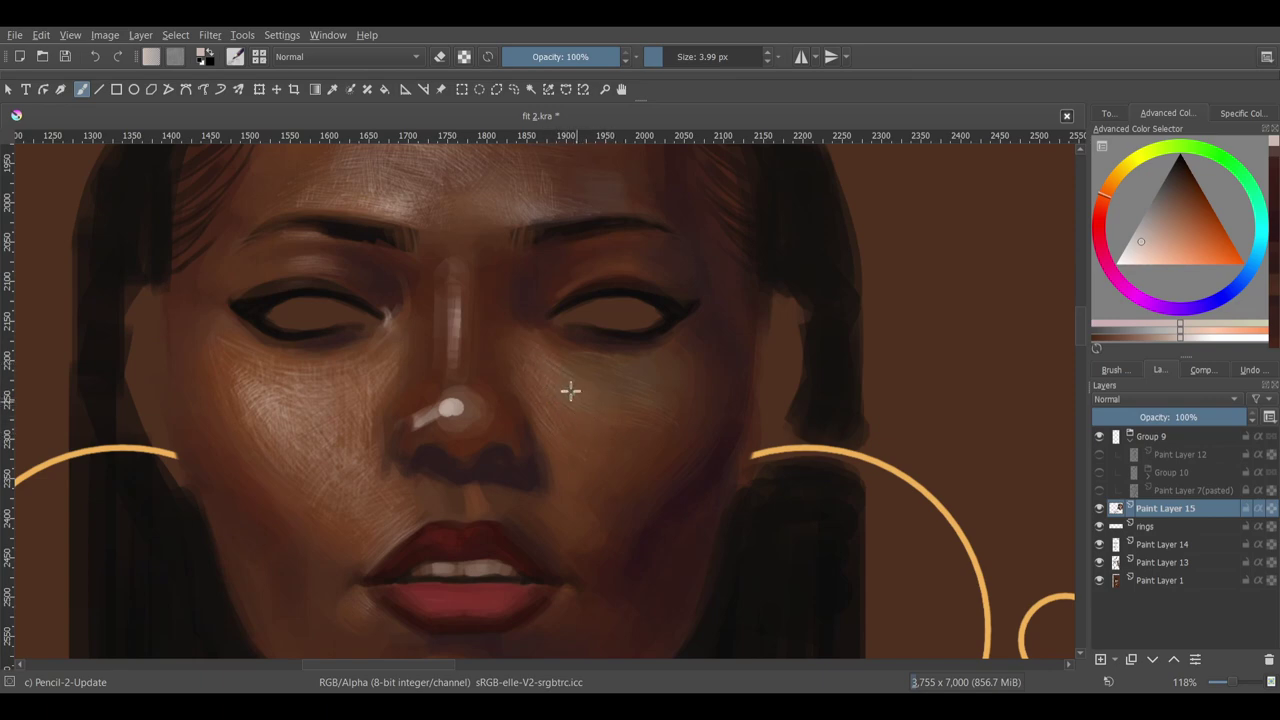
pyautogui.press('6')
pyautogui.press('6')
pyautogui.press('6')
pyautogui.press('6')
pyautogui.press('6')
pyautogui.scroll(2, 535, 458)
pyautogui.press('5')
pyautogui.scroll(-4, 561, 544)
# - Lengthen the fine hatching from beneath the shaded eye down toward the middle of the cheek
pyautogui.press('4')
pyautogui.press('4')
pyautogui.press('4')
pyautogui.press('4')
pyautogui.scroll(4, 771, 434)
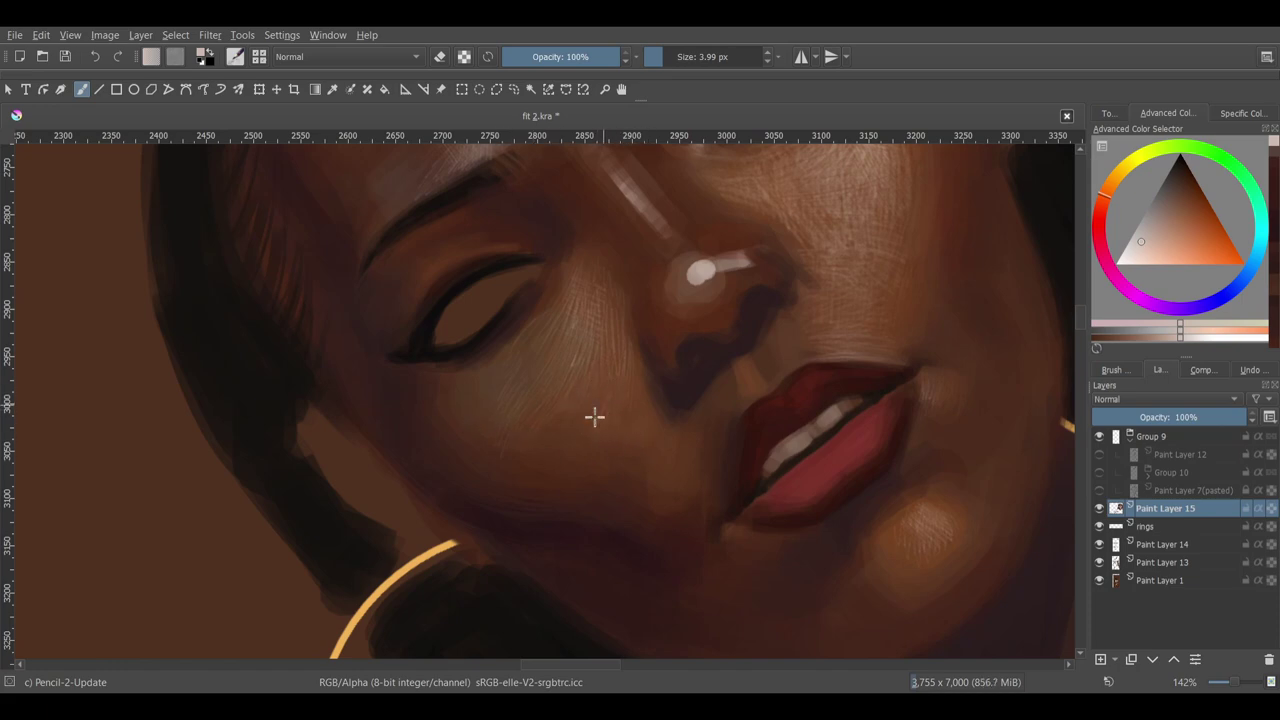
pyautogui.press('5')
pyautogui.scroll(-4, 780, 231)
# - Build up denser light hatching between the nostril and the shaded cheek at 3.99 px
pyautogui.press('6')
pyautogui.press('6')
pyautogui.press('6')
pyautogui.press('6')
pyautogui.press('6')
pyautogui.press('6')
pyautogui.scroll(5, 551, 366)
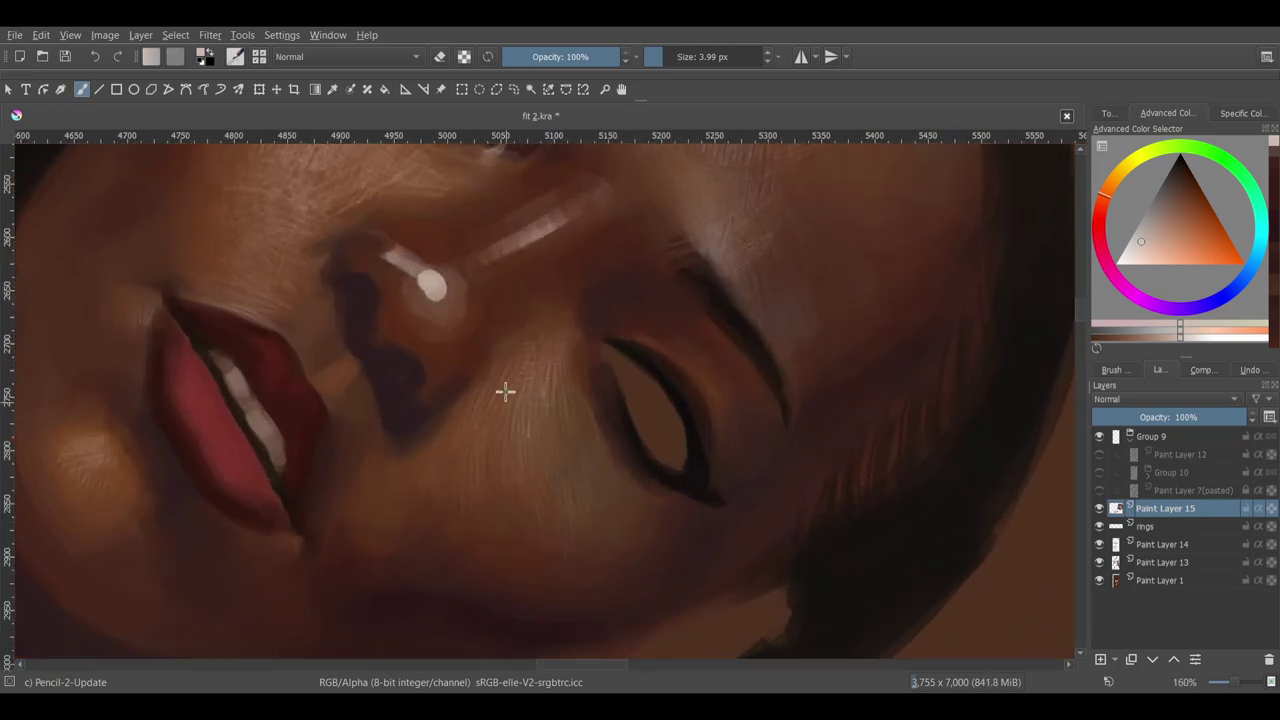
pyautogui.press('5')
pyautogui.scroll(-4, 811, 474)
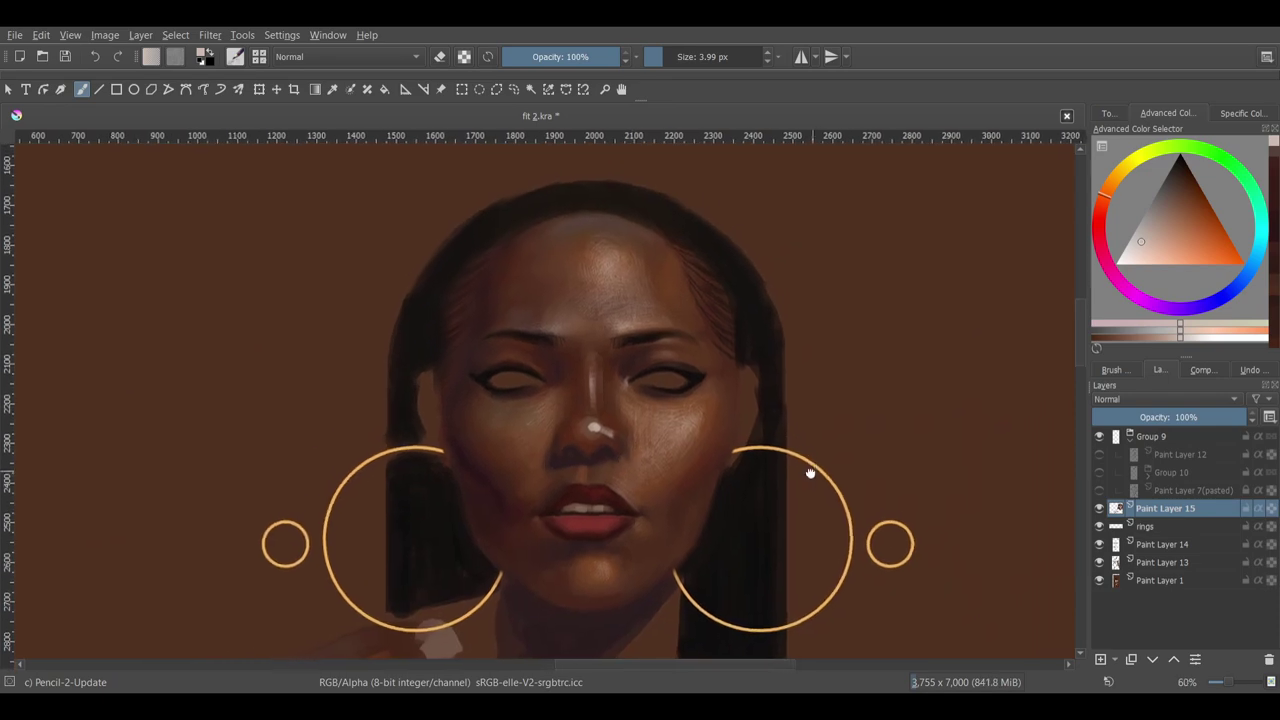
# - Hatch fine light-beige strokes around the forehead highlight and toward the brows with Pencil-2 at 3.99 px
pyautogui.scroll(4, 688, 431)
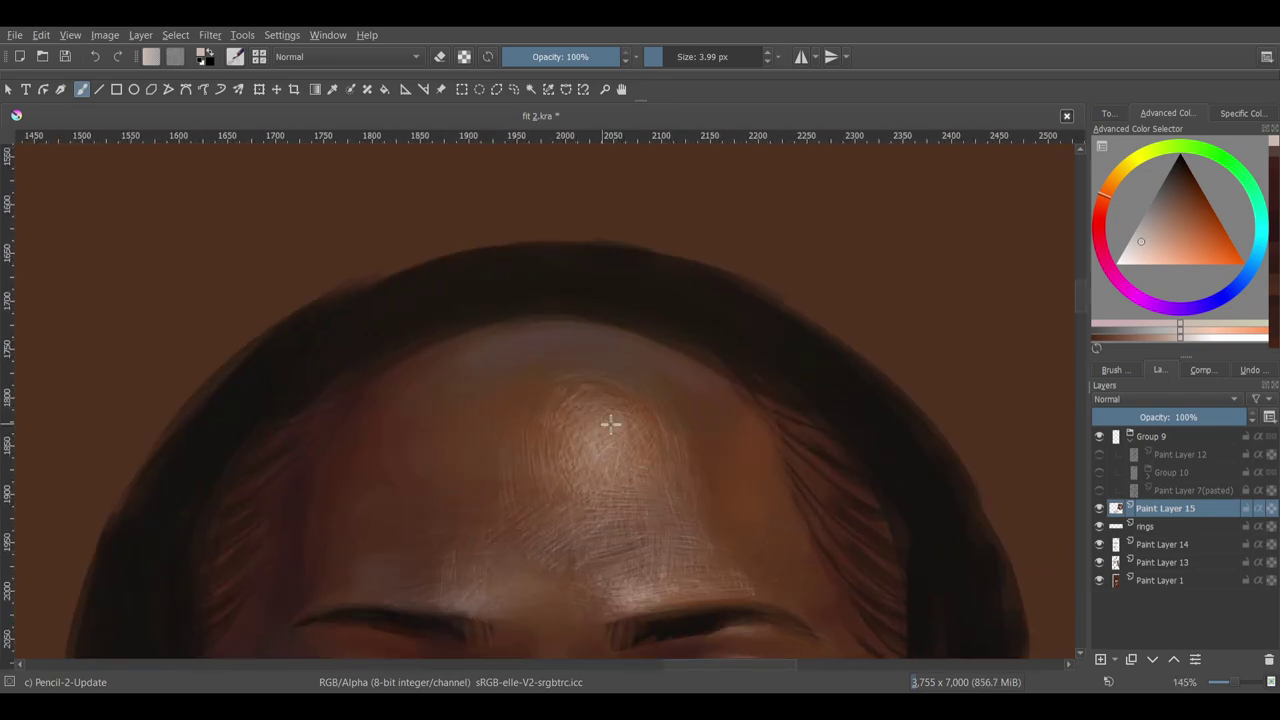
pyautogui.scroll(-5, 610, 441)
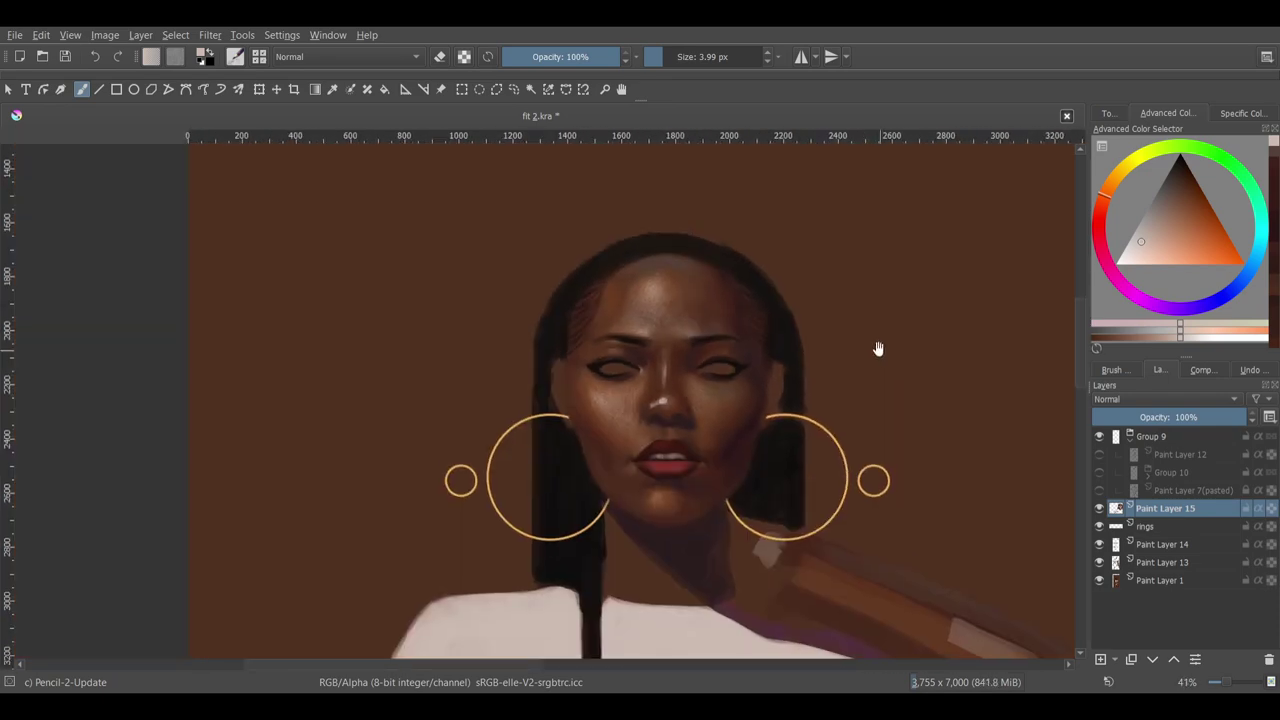
pyautogui.scroll(2, 877, 303)
pyautogui.moveTo(877, 303); pyautogui.dragTo(657, 219)
pyautogui.scroll(5, 697, 354)
pyautogui.press('b')
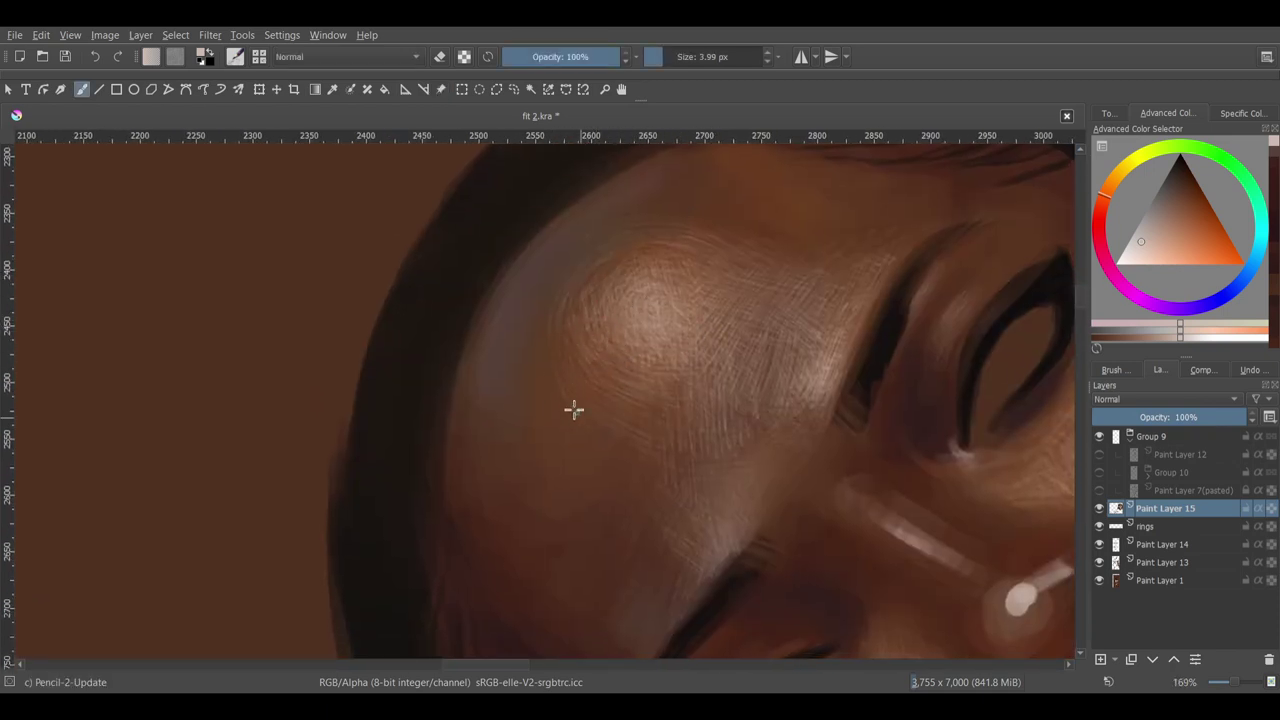
pyautogui.press('5')
# - Fill the eyes with greyish white and strengthen the lips' red using the Basic-6 Details brush, and save the document
pyautogui.scroll(2, 561, 400)
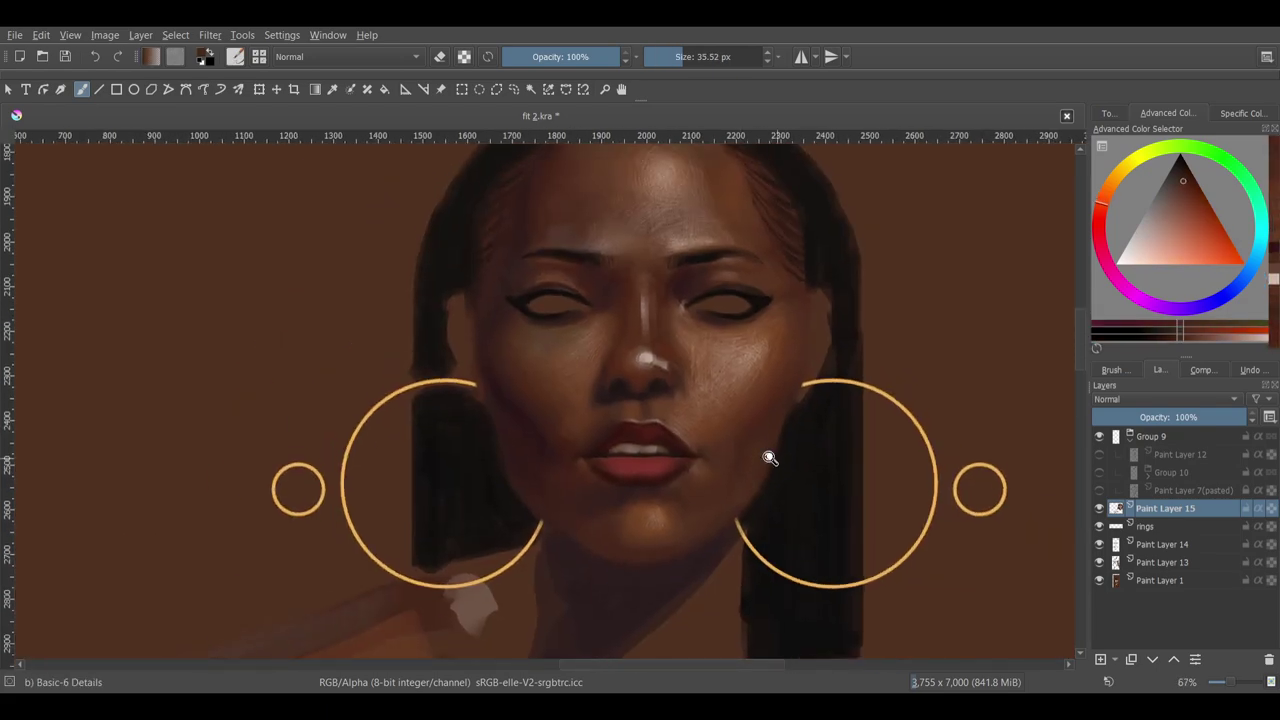
pyautogui.scroll(3, 620, 492)
pyautogui.press('[')
pyautogui.press('[')
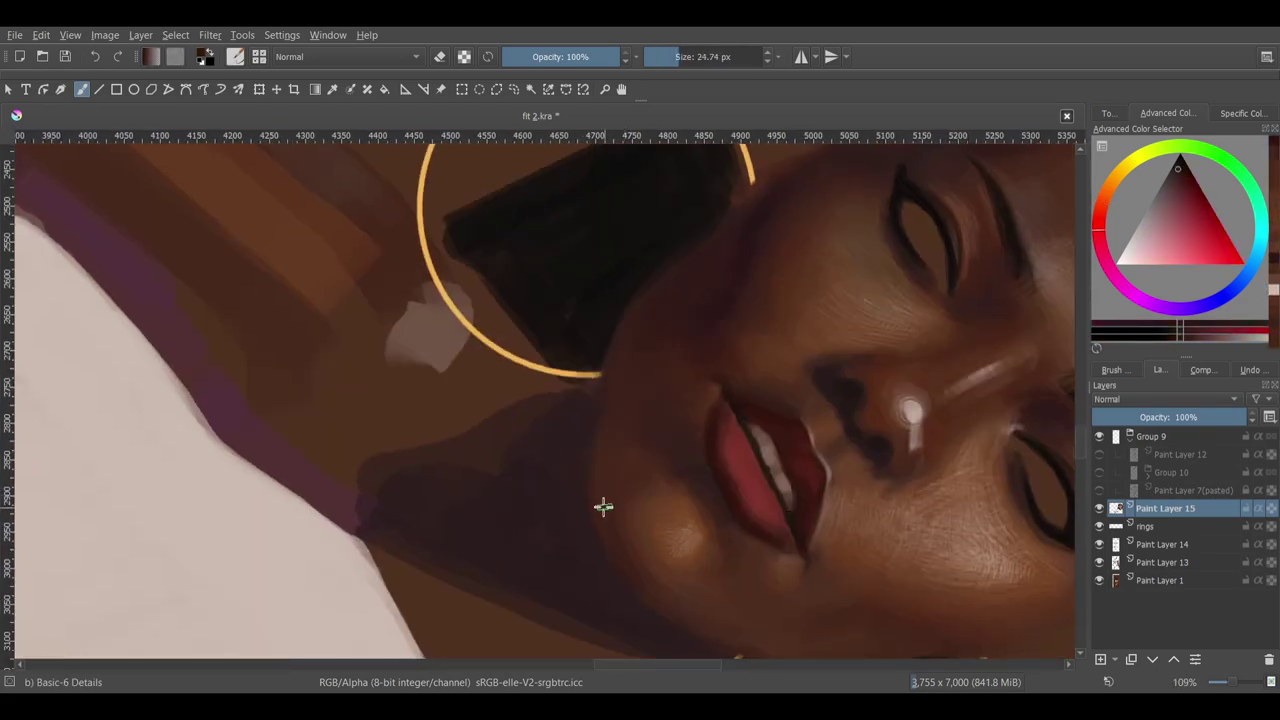
pyautogui.press('5')
pyautogui.scroll(-2, 700, 429)
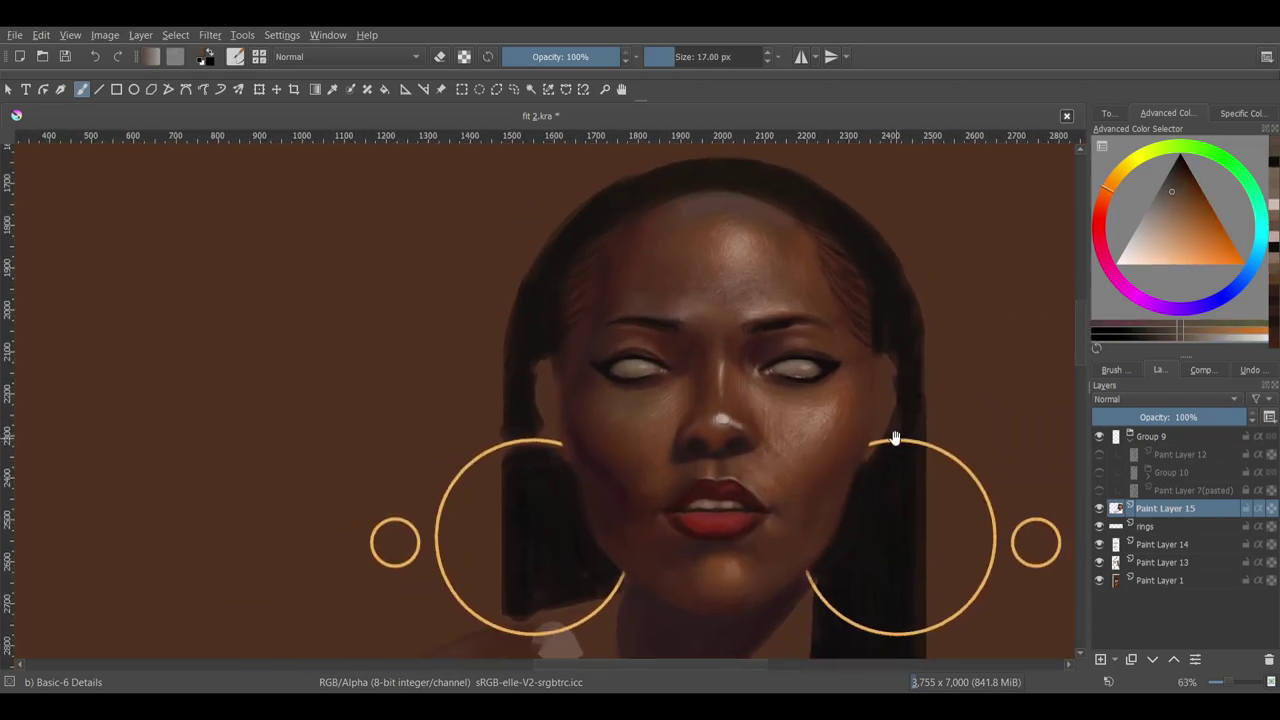
pyautogui.hotkey('ctrl', 's')
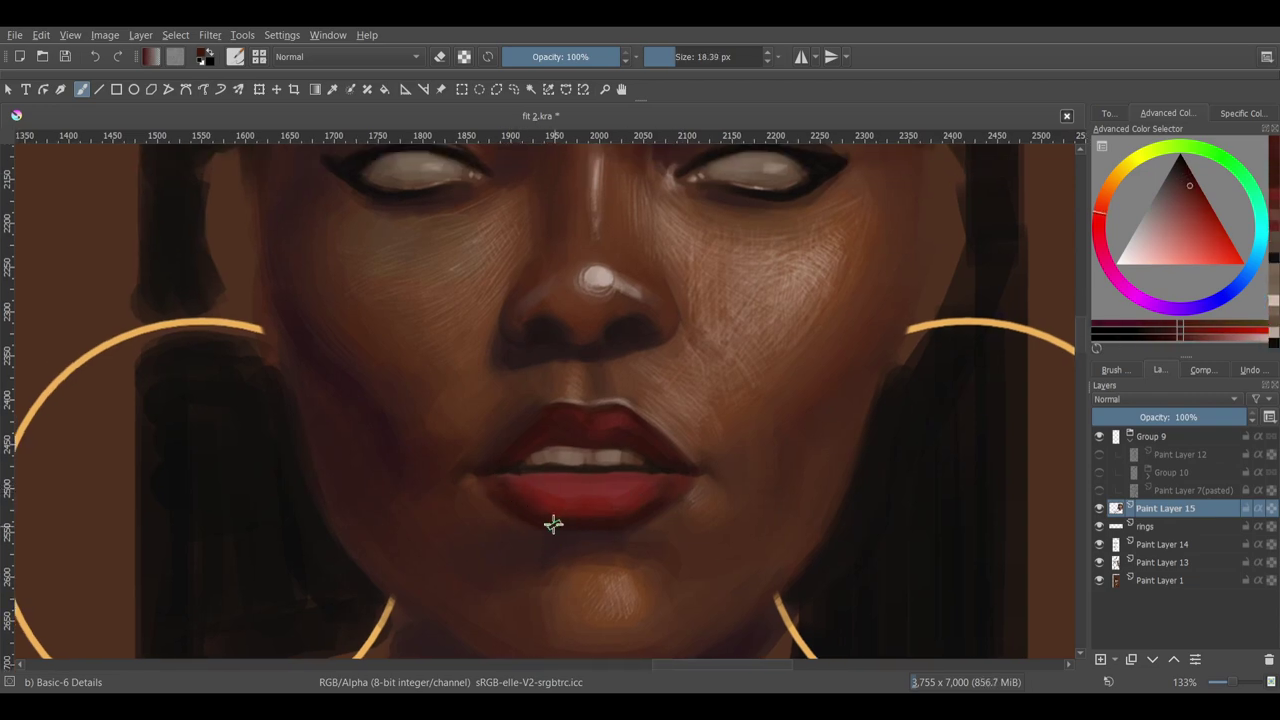
# - Refine the lower lip's shading and edge toward the mouth corner with dark reds sampled from the lips
pyautogui.moveTo(551, 517); pyautogui.dragTo(631, 472)
pyautogui.keyDown('ctrl'); pyautogui.click(674, 431); pyautogui.keyUp('ctrl')
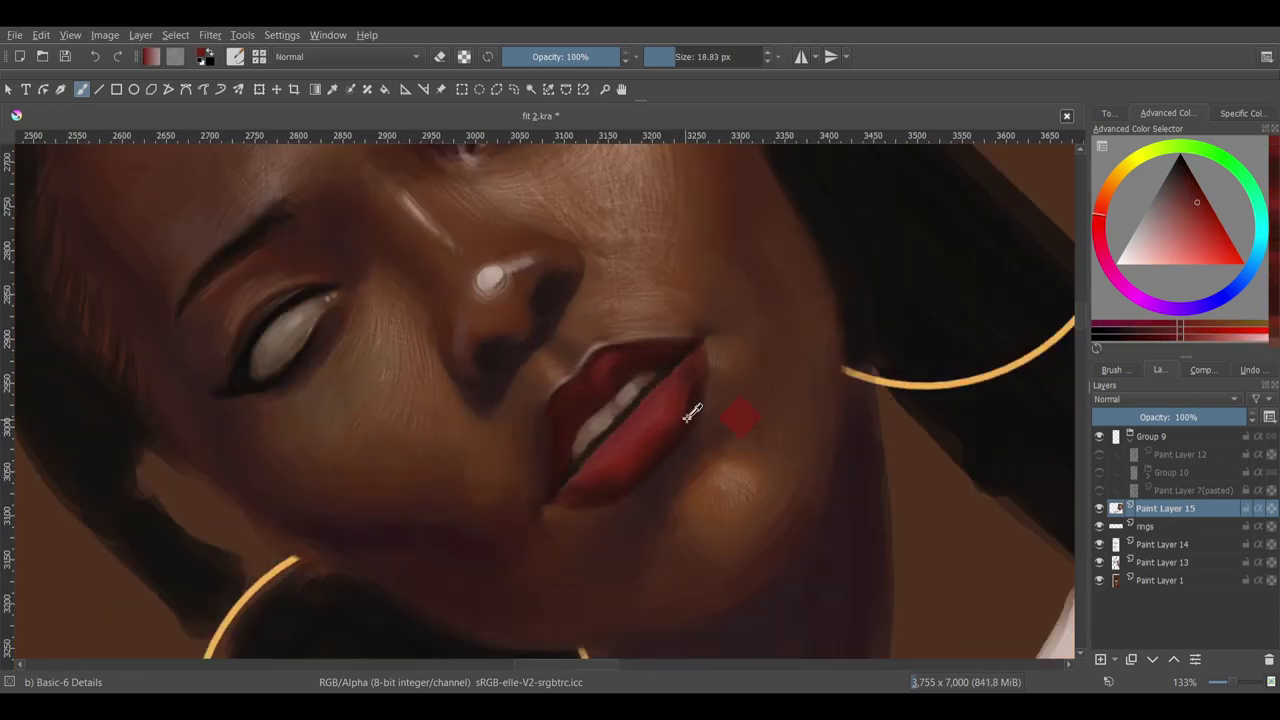
pyautogui.scroll(-5, 766, 449)
pyautogui.scroll(4, 947, 430)
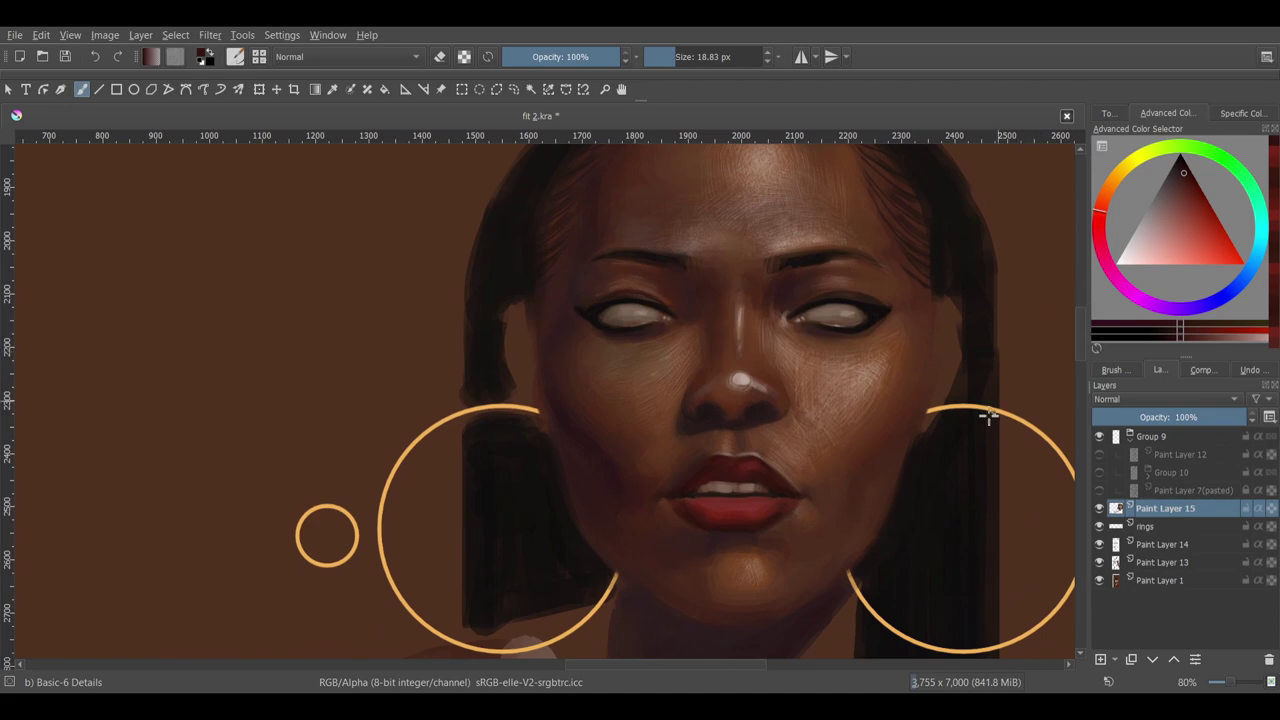
# - Paint pale-pink glossy highlights on the lower lip near the lit mouth corner and shape them with sampled lip red
pyautogui.click(1172, 267)
pyautogui.scroll(3, 775, 517)
pyautogui.rightClick(775, 517)
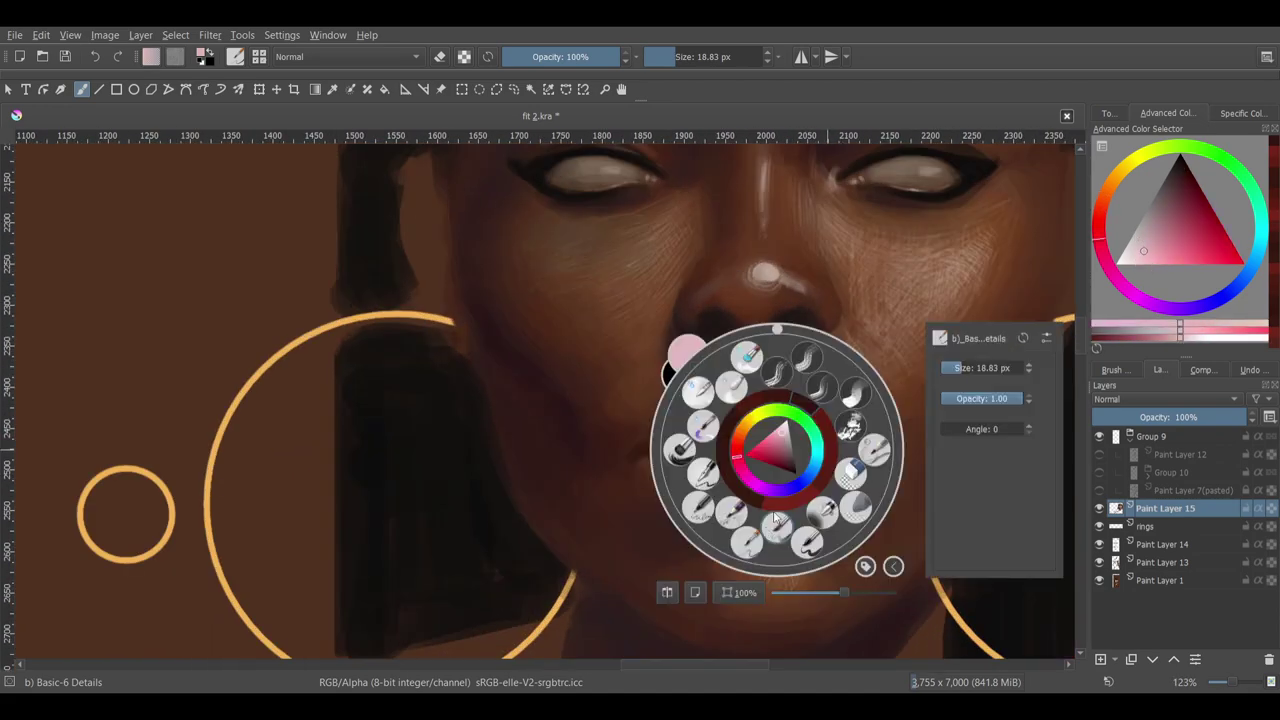
pyautogui.click(775, 517)
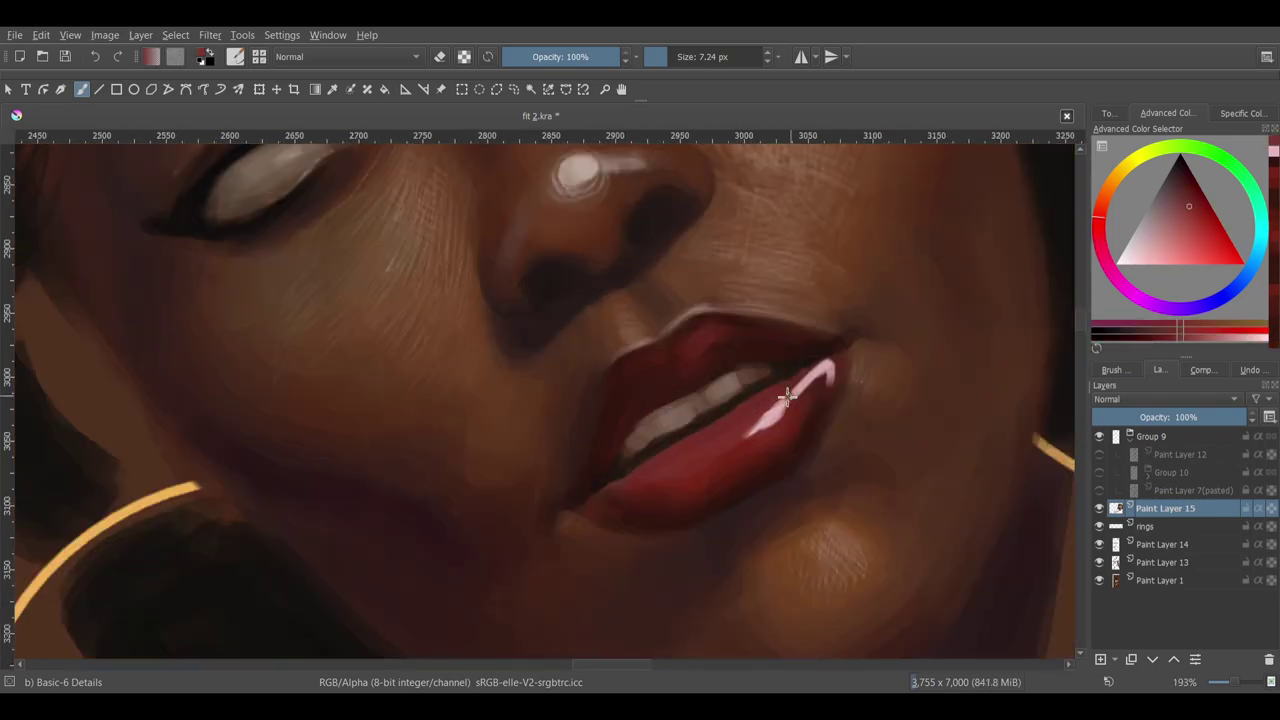
pyautogui.keyDown('ctrl'); pyautogui.click(805, 372); pyautogui.keyUp('ctrl')
pyautogui.moveTo(823, 397); pyautogui.dragTo(593, 398)
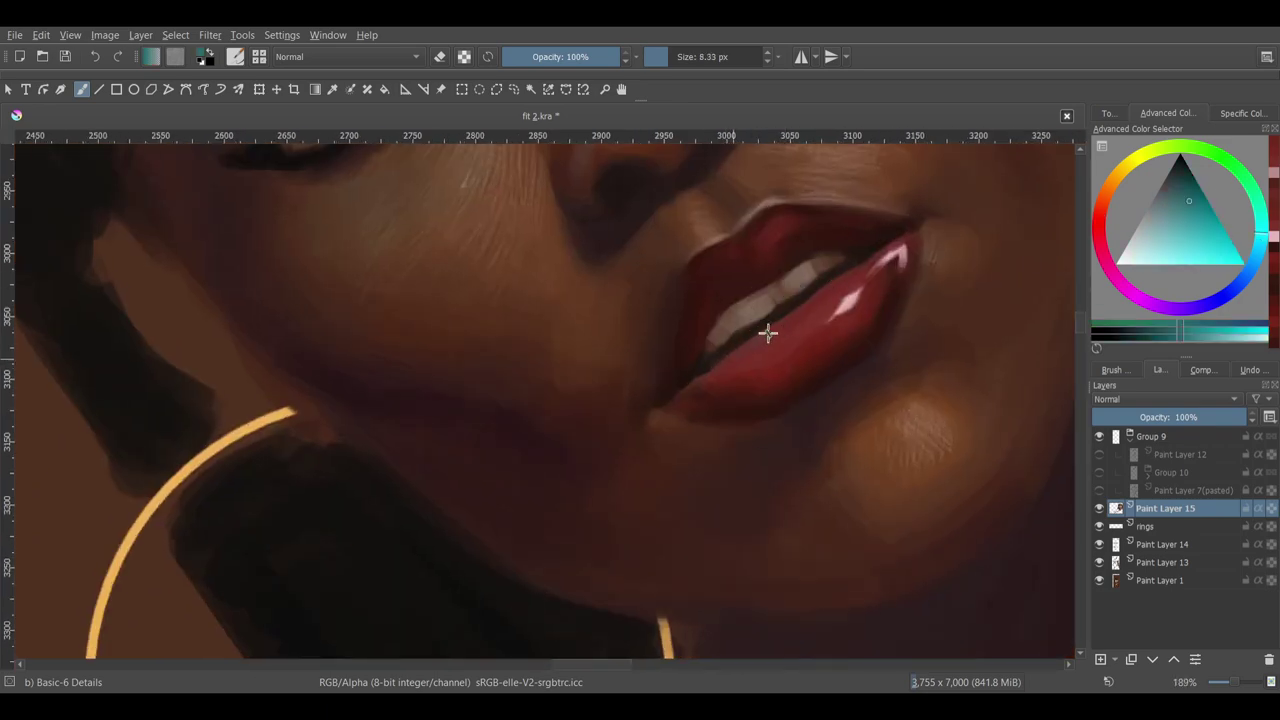
# - Add a cool teal sheen along the lower lip's inner edge and blend it in with sampled lip reds
pyautogui.moveTo(730, 365); pyautogui.dragTo(760, 337)
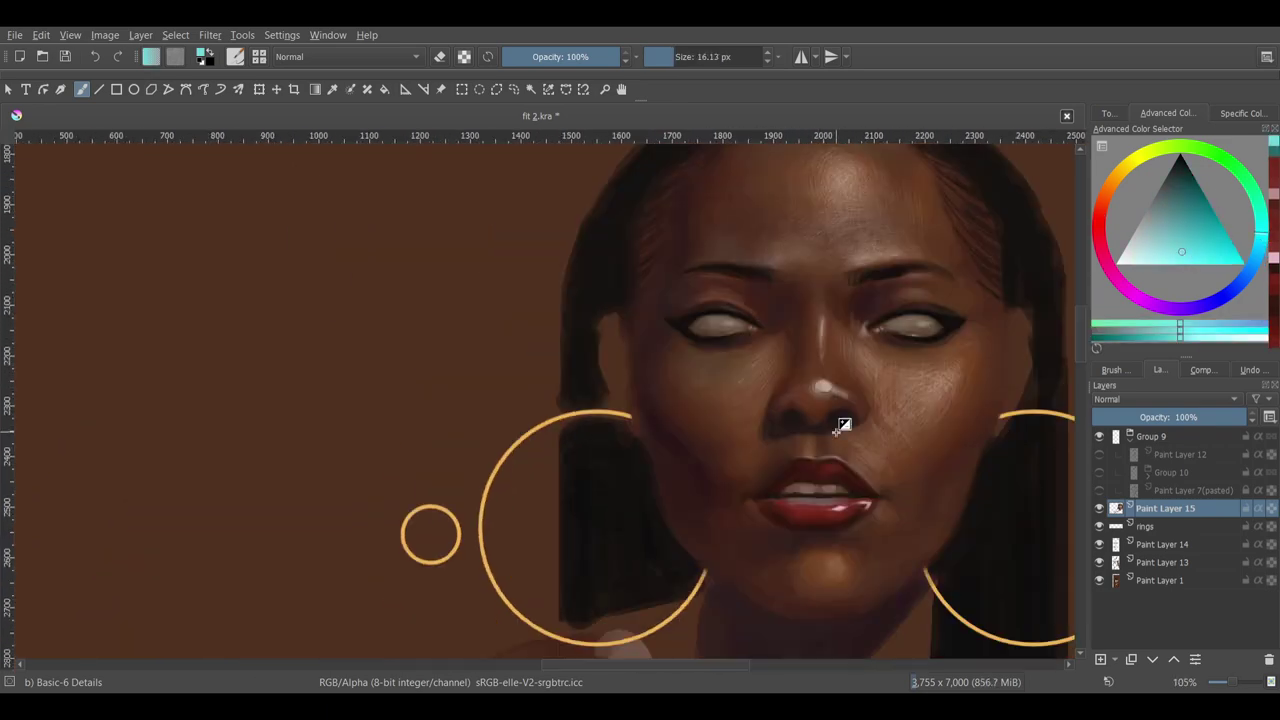
pyautogui.moveTo(846, 420)
pyautogui.mouseDown()
pyautogui.moveTo(849, 455)
pyautogui.moveTo(719, 502)
pyautogui.mouseUp()
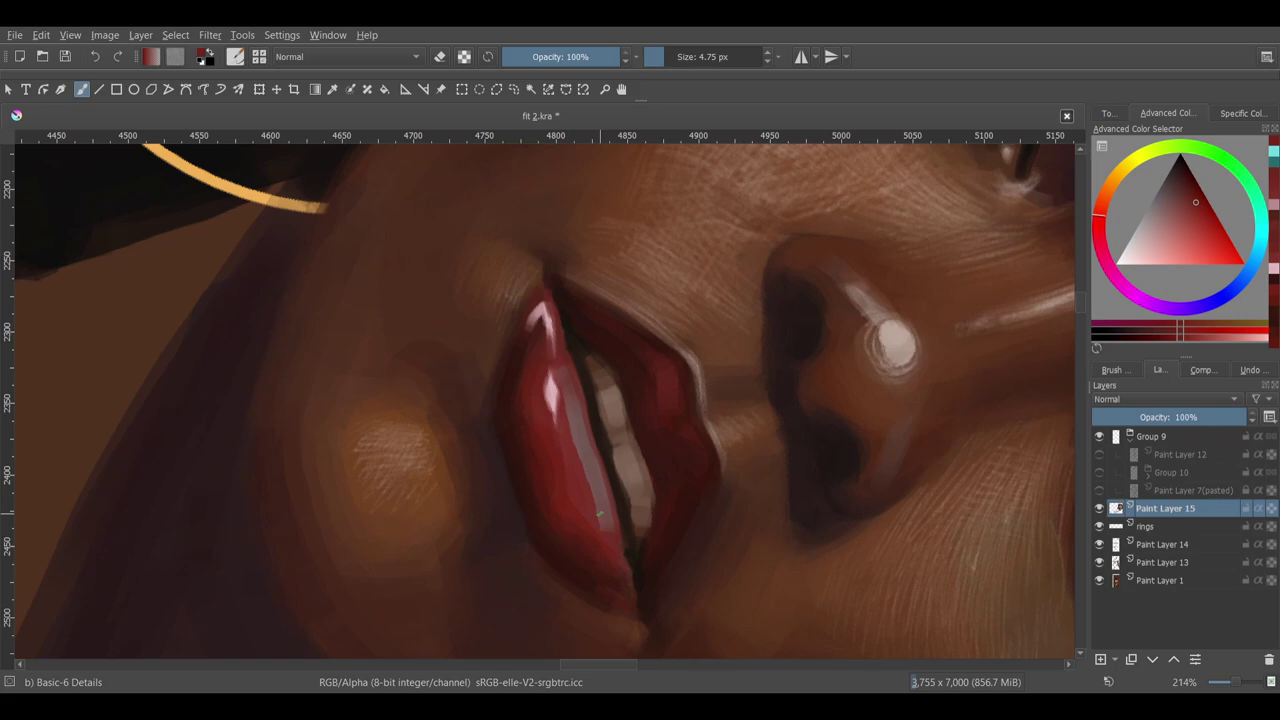
pyautogui.press(']')
pyautogui.keyDown('ctrl'); pyautogui.click(559, 371); pyautogui.keyUp('ctrl')
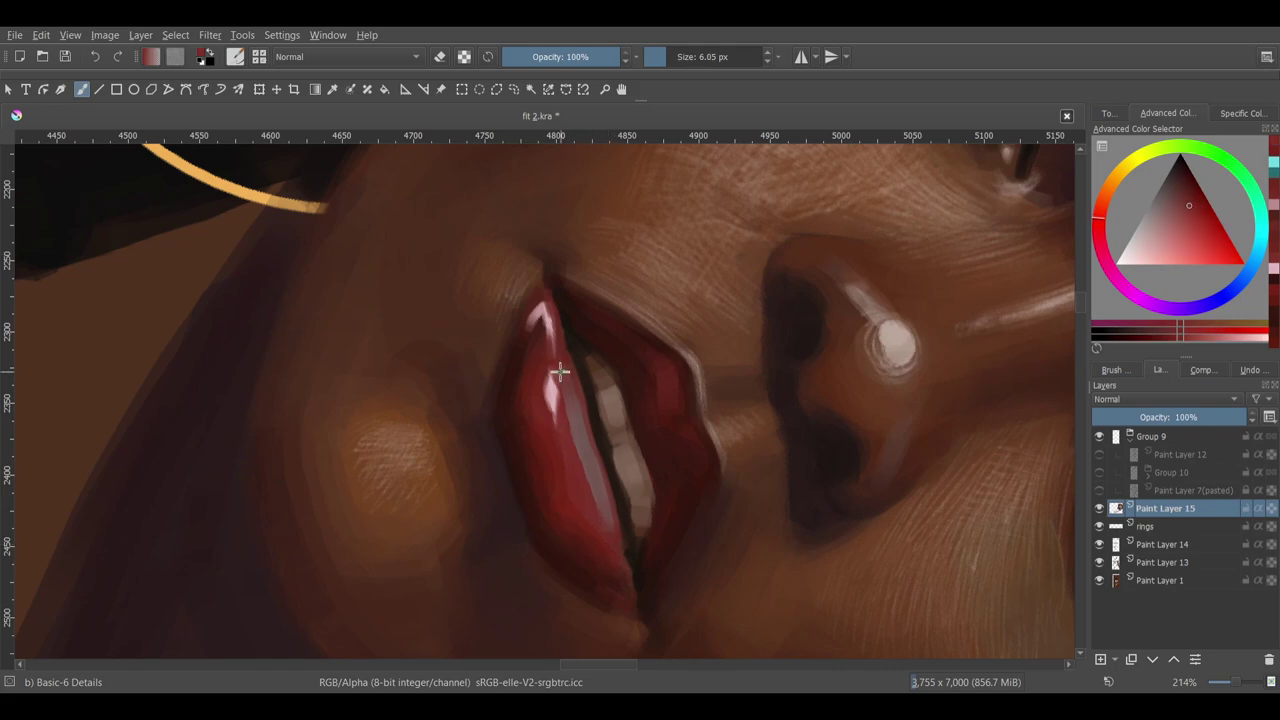
pyautogui.press(']')
pyautogui.keyDown('ctrl'); pyautogui.click(585, 484); pyautogui.keyUp('ctrl')
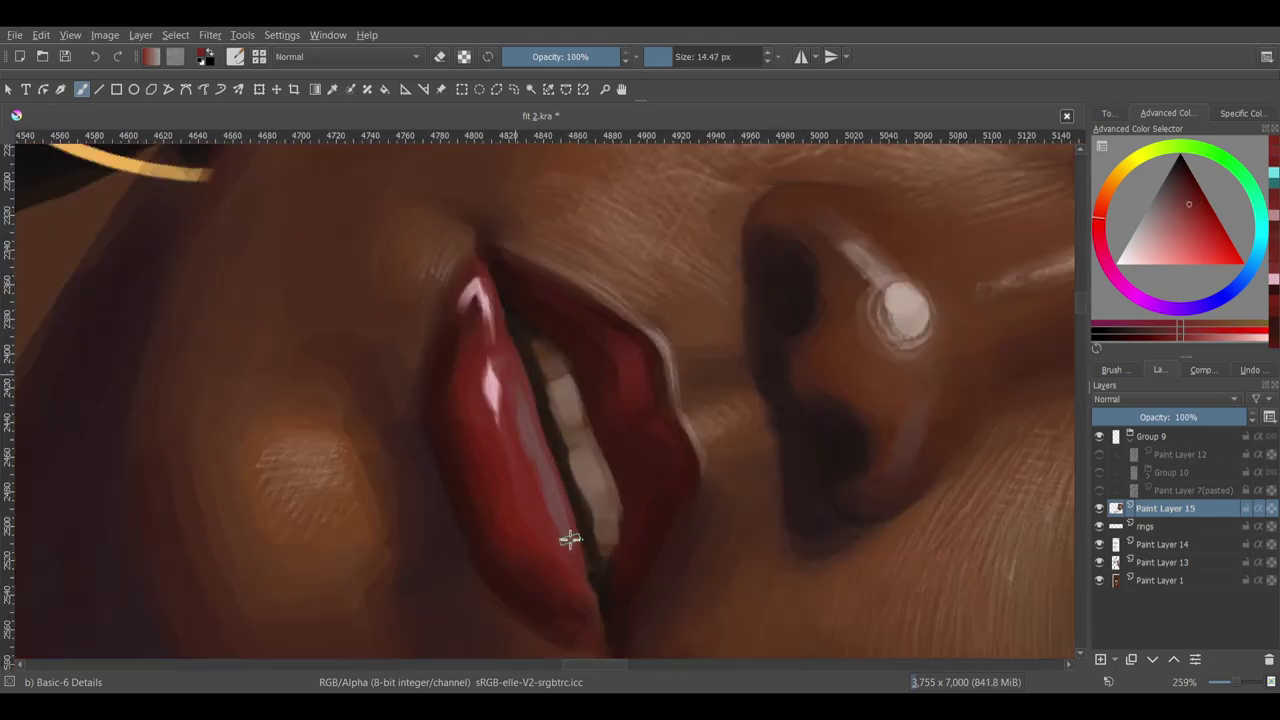
pyautogui.keyDown('ctrl'); pyautogui.click(526, 443); pyautogui.keyUp('ctrl')
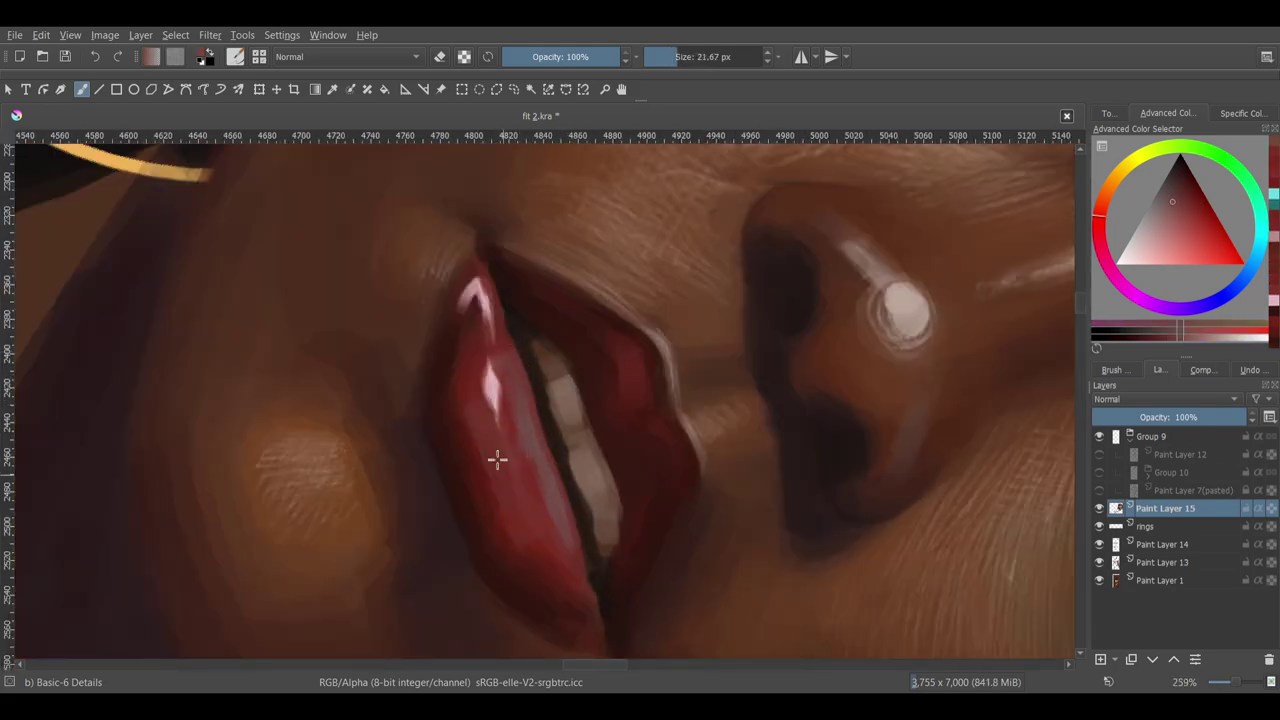
pyautogui.press(']')
pyautogui.press(']')
# - Add small pale-pink highlights to the upper lip using a finer Basic-6 Details brush, and save the document
pyautogui.scroll(-5, 497, 457)
pyautogui.press('5')
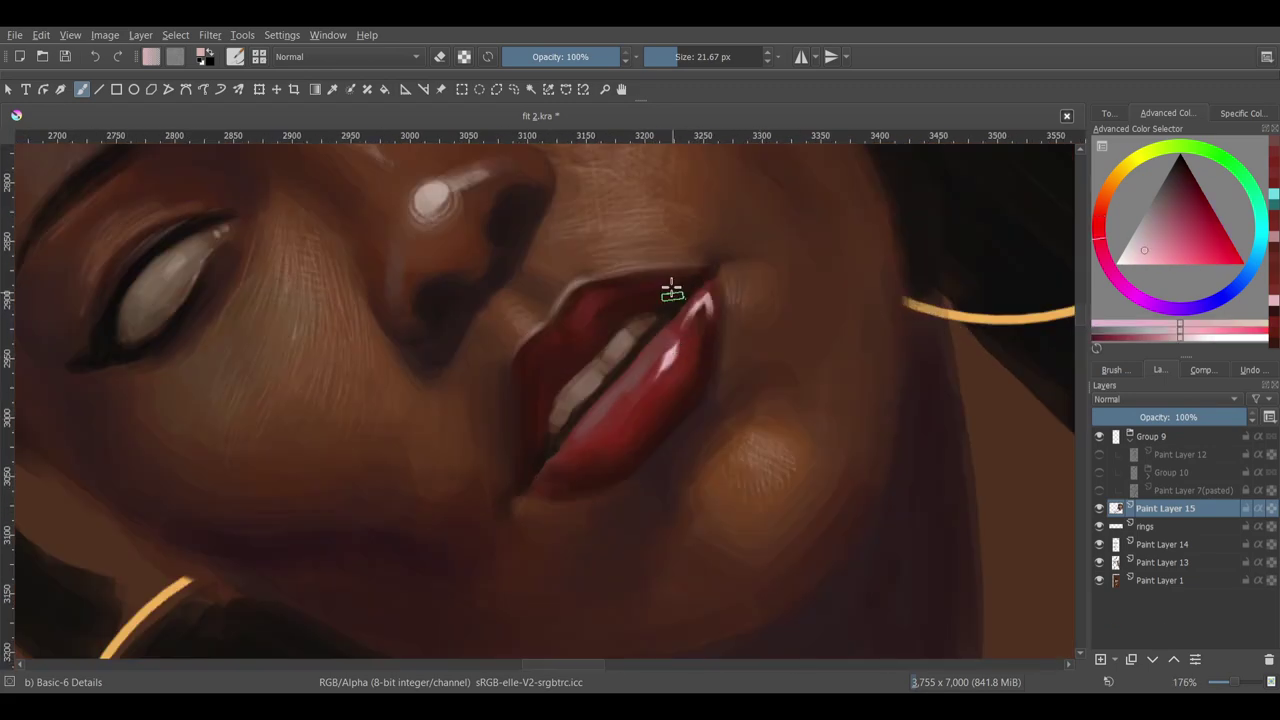
pyautogui.press('[')
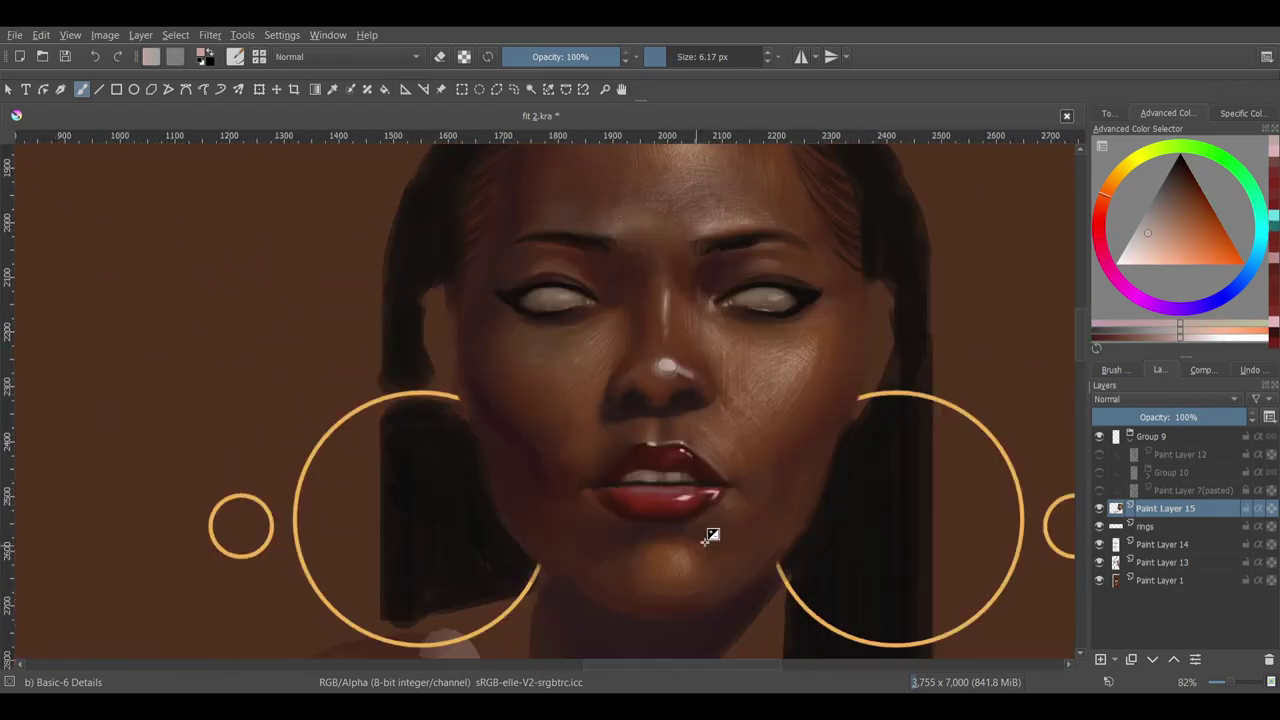
pyautogui.hotkey('ctrl', 's')
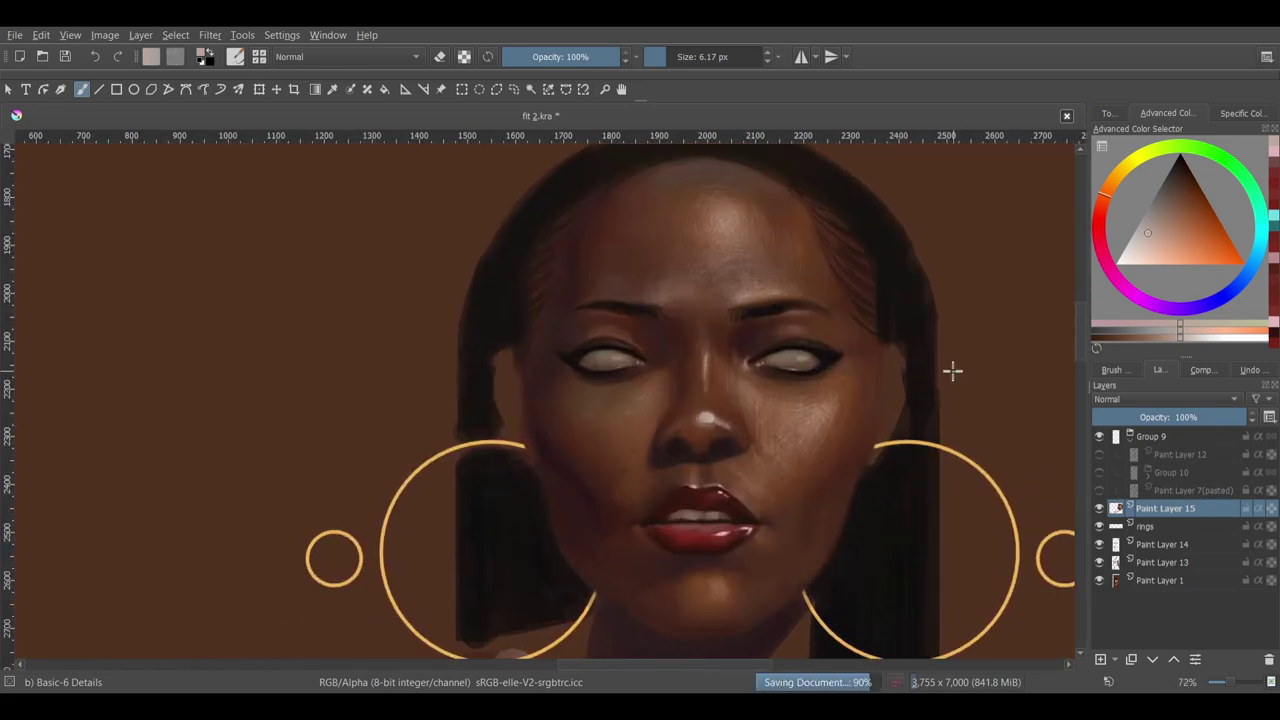